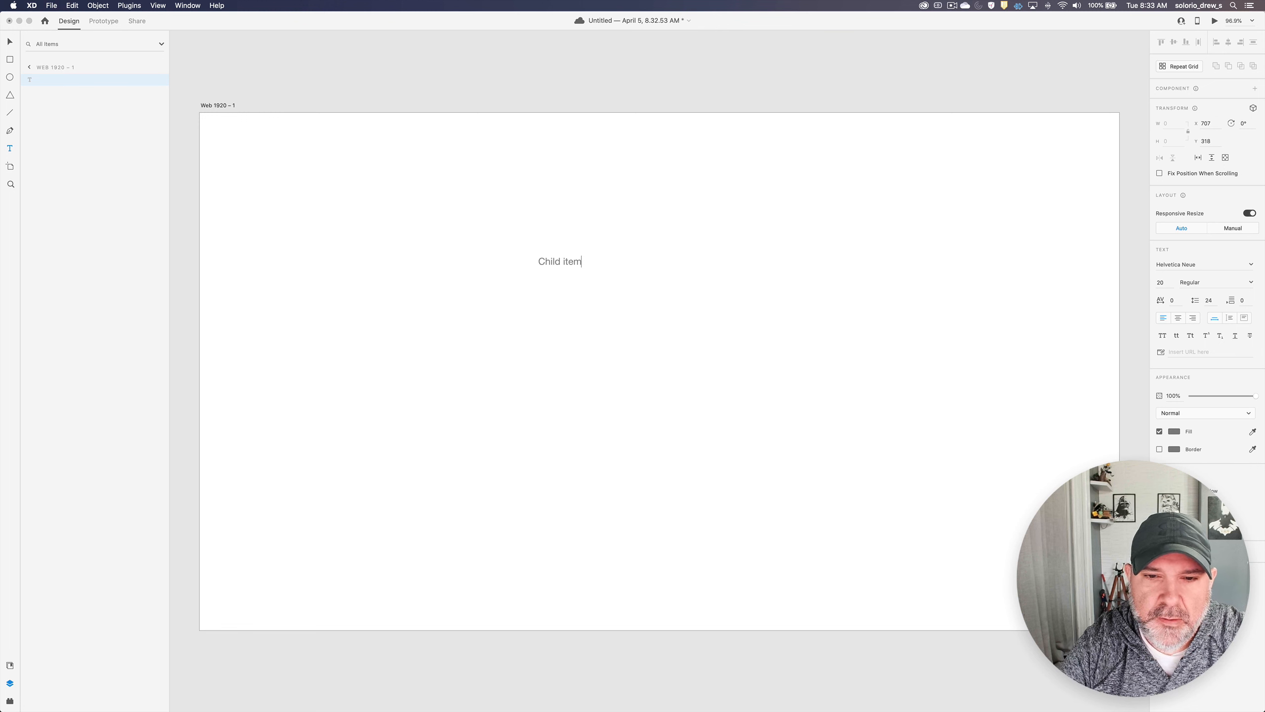
- Set the "Child item" text's font to Poppins at size 16
{"action": "left_click", "coordinate": [10, 44]}
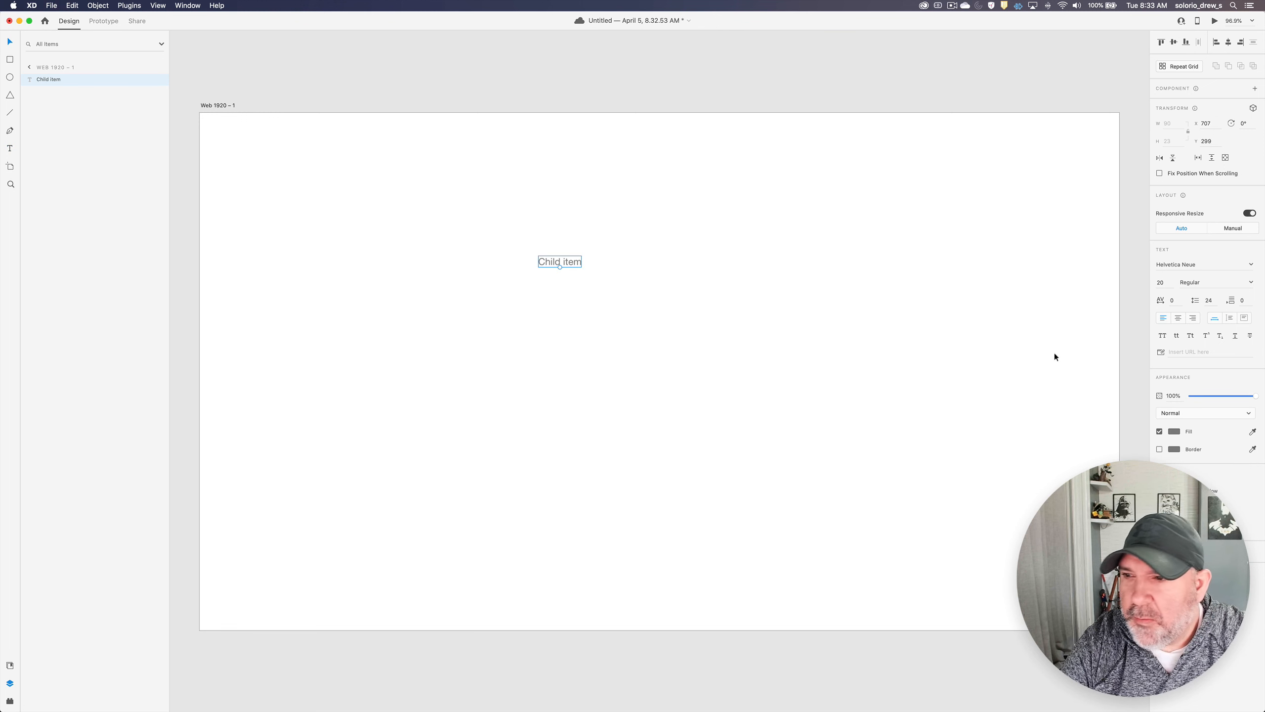
{"action": "left_click", "coordinate": [1251, 265]}
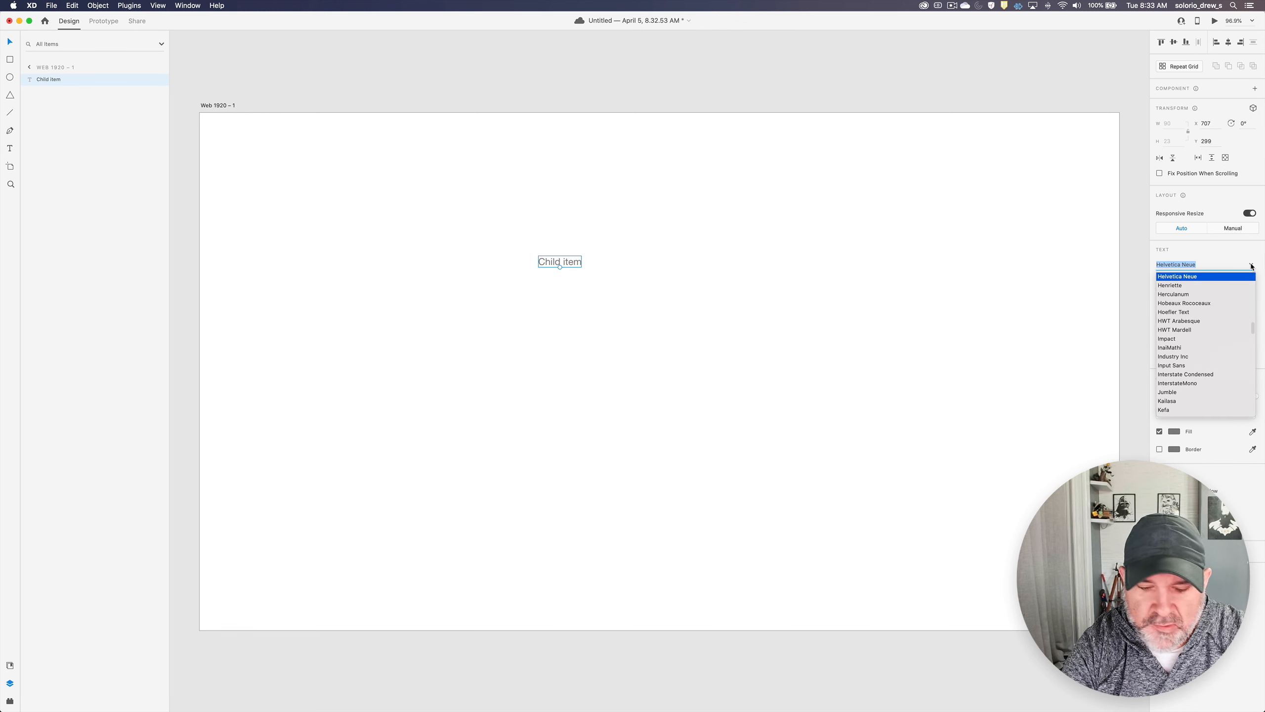
{"action": "type", "text": "Poppins"}
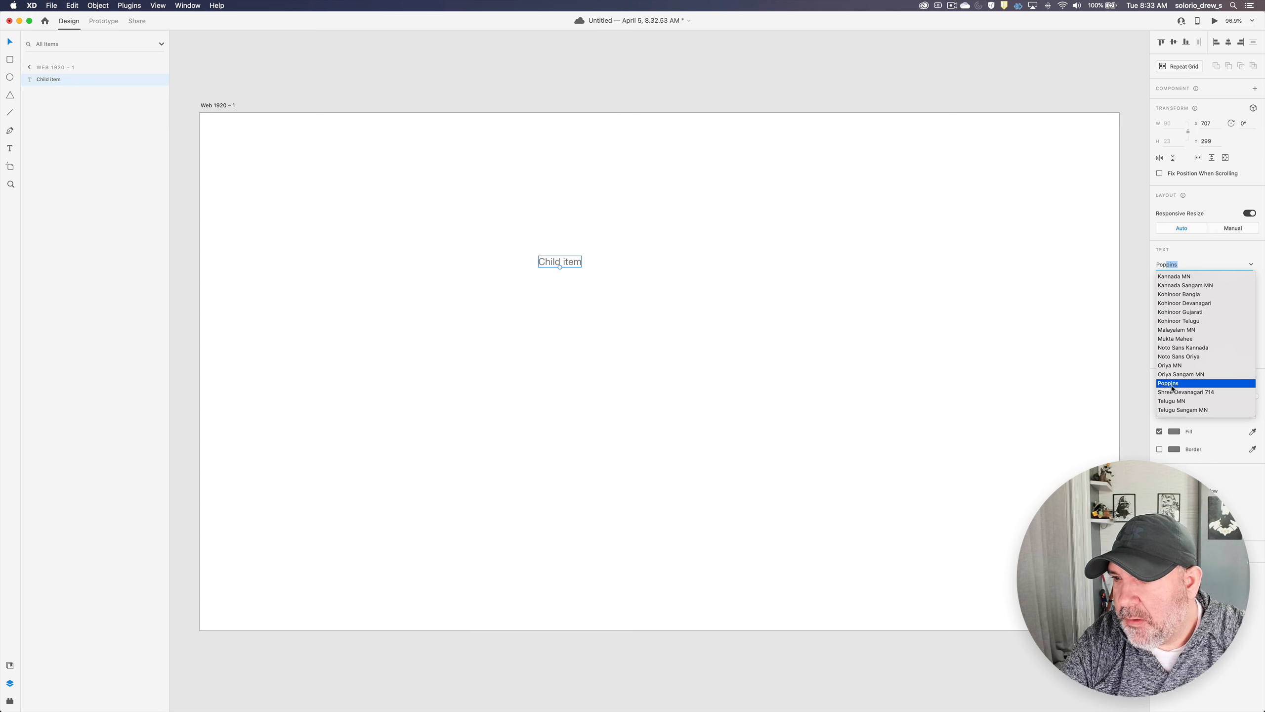
{"action": "left_click", "coordinate": [1171, 385]}
{"action": "left_click", "coordinate": [1166, 283]}
{"action": "type", "text": "16"}
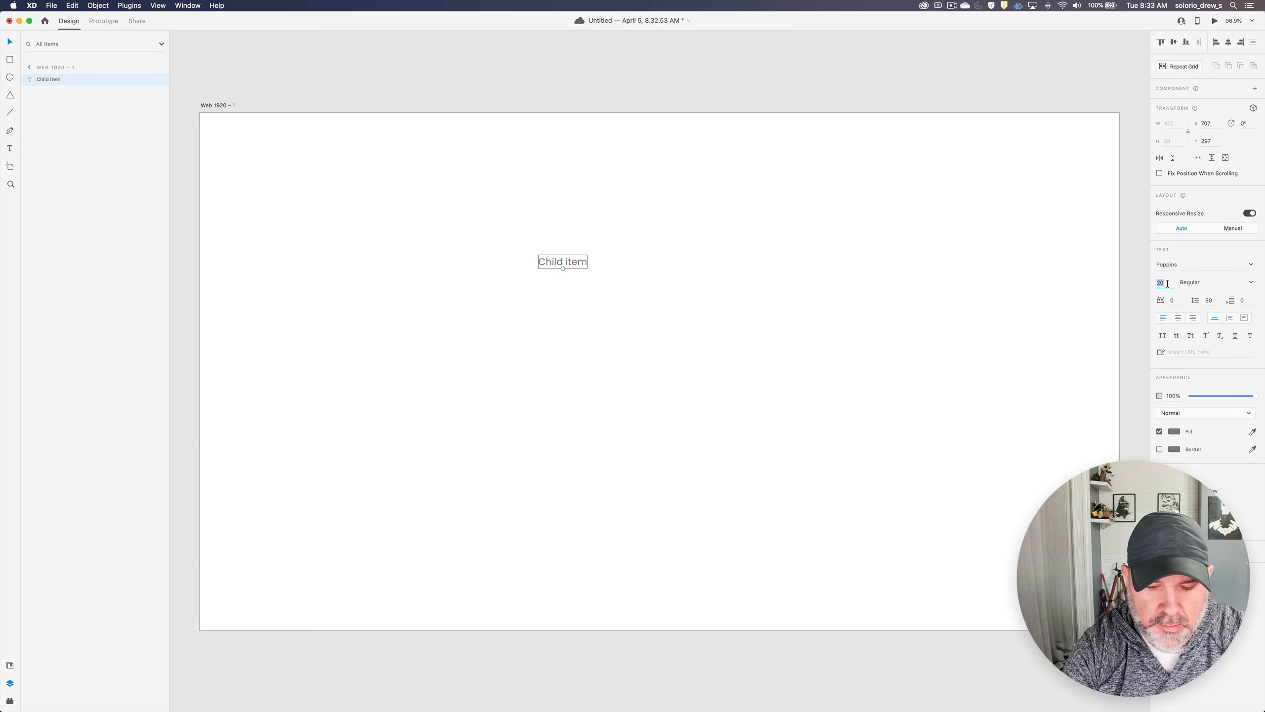
{"action": "key", "text": "Return"}
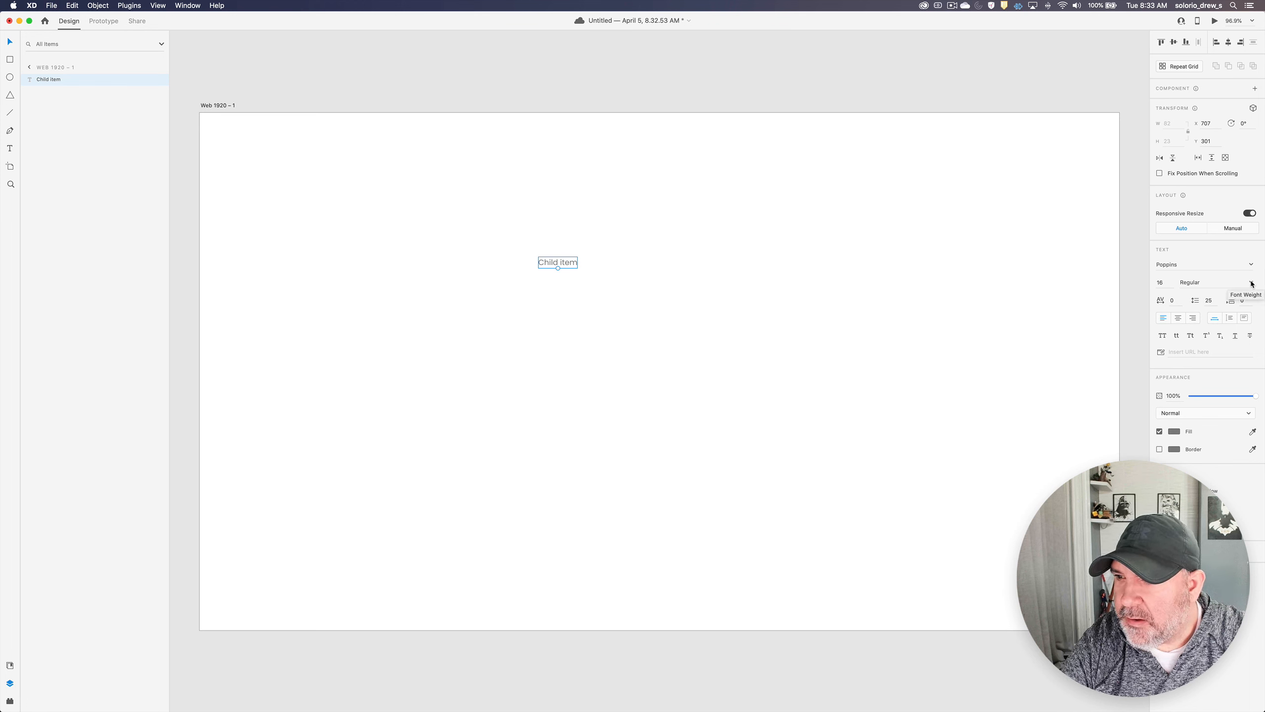
- Change the "Child item" text's fill colour to black
{"action": "left_click", "coordinate": [1174, 431]}
{"action": "left_click_drag", "start_coordinate": [1071, 434], "coordinate": [1029, 483]}
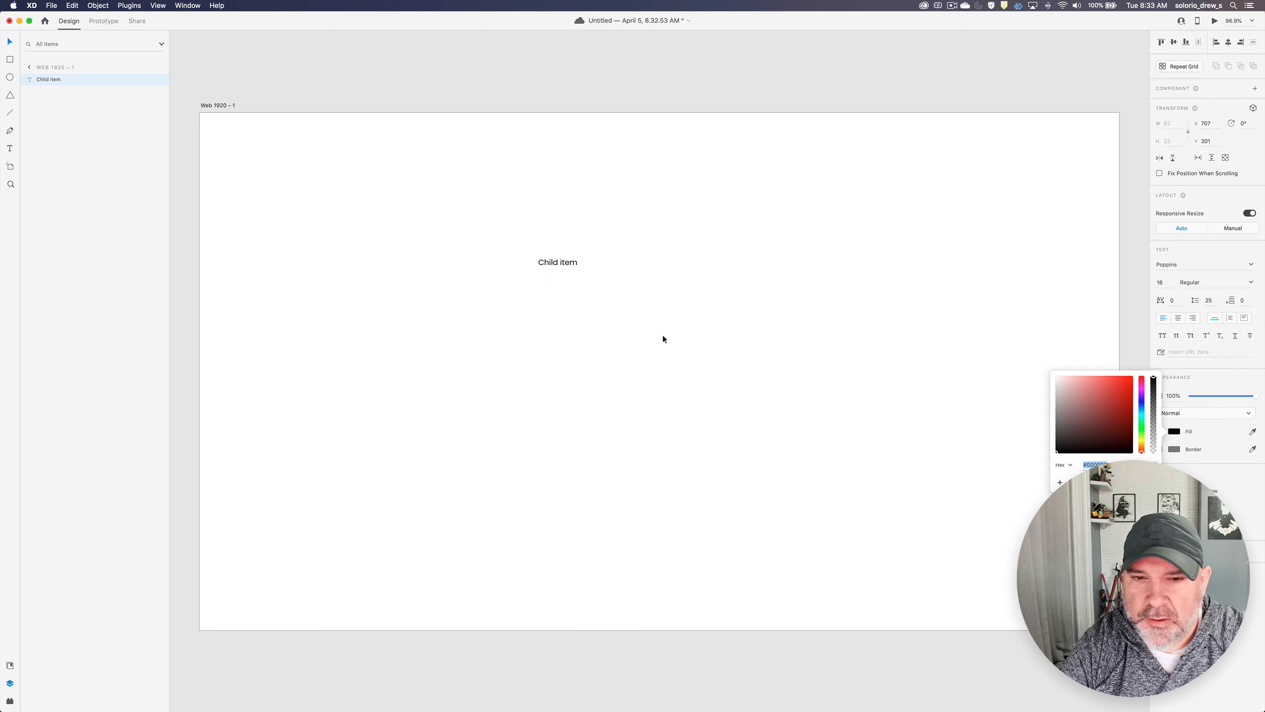
{"action": "left_click", "coordinate": [616, 287]}
{"action": "left_click", "coordinate": [567, 263]}
- Draw a rectangle about 319 by 93 around the "Child item" text and send it behind the text
{"action": "scroll", "coordinate": [568, 278], "scroll_direction": "down", "scroll_amount": 1}
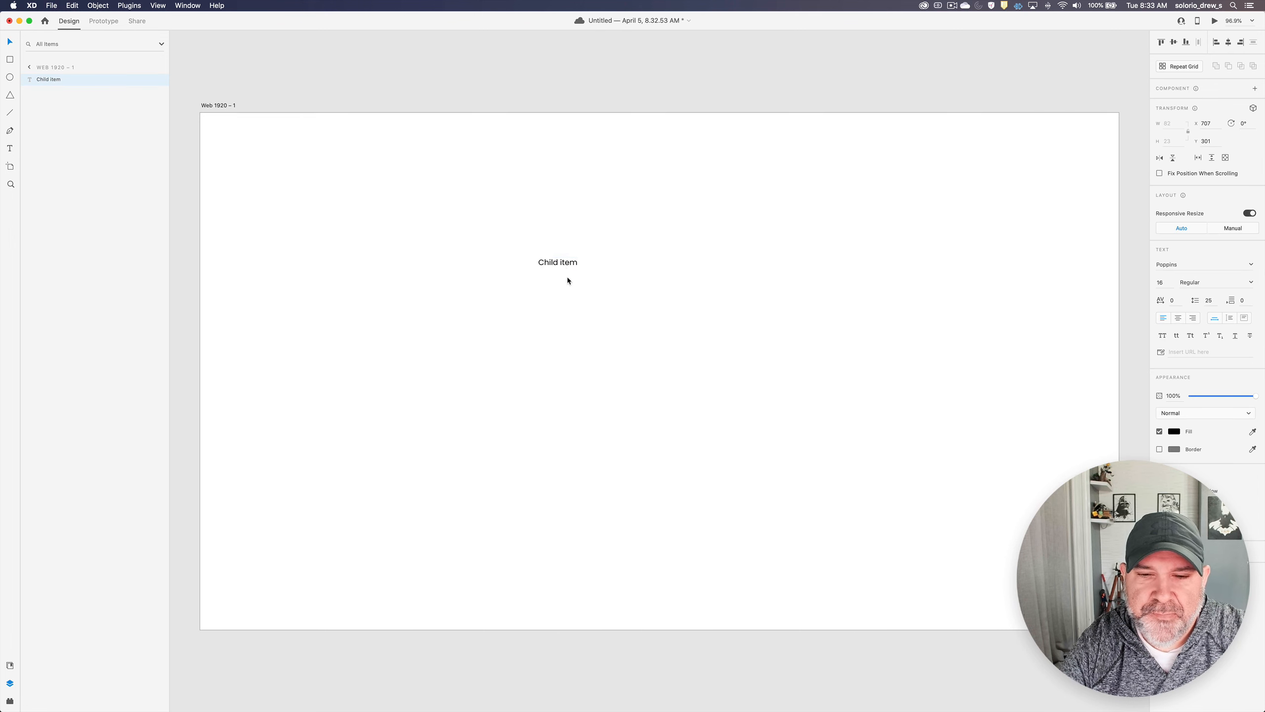
{"action": "scroll", "coordinate": [568, 277], "scroll_direction": "down", "scroll_amount": 2}
{"action": "scroll", "coordinate": [568, 277], "scroll_direction": "up", "scroll_amount": 6}
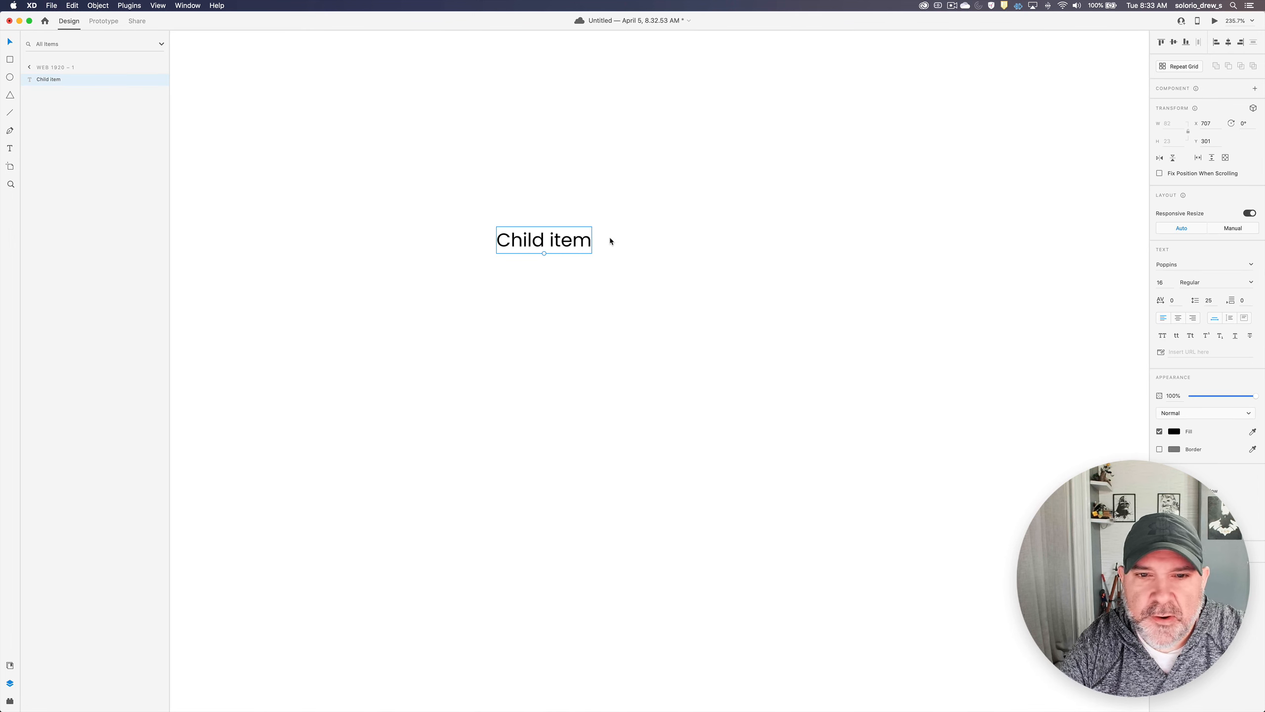
{"action": "left_click", "coordinate": [604, 215]}
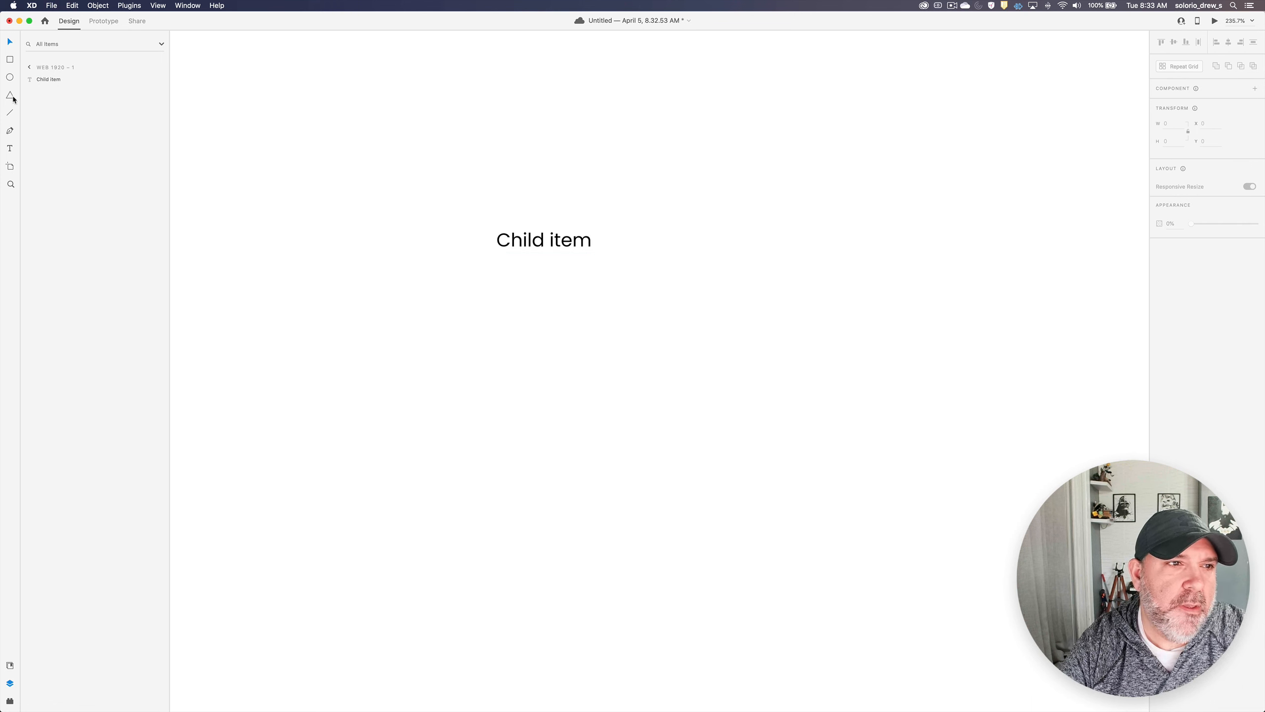
{"action": "left_click", "coordinate": [11, 60]}
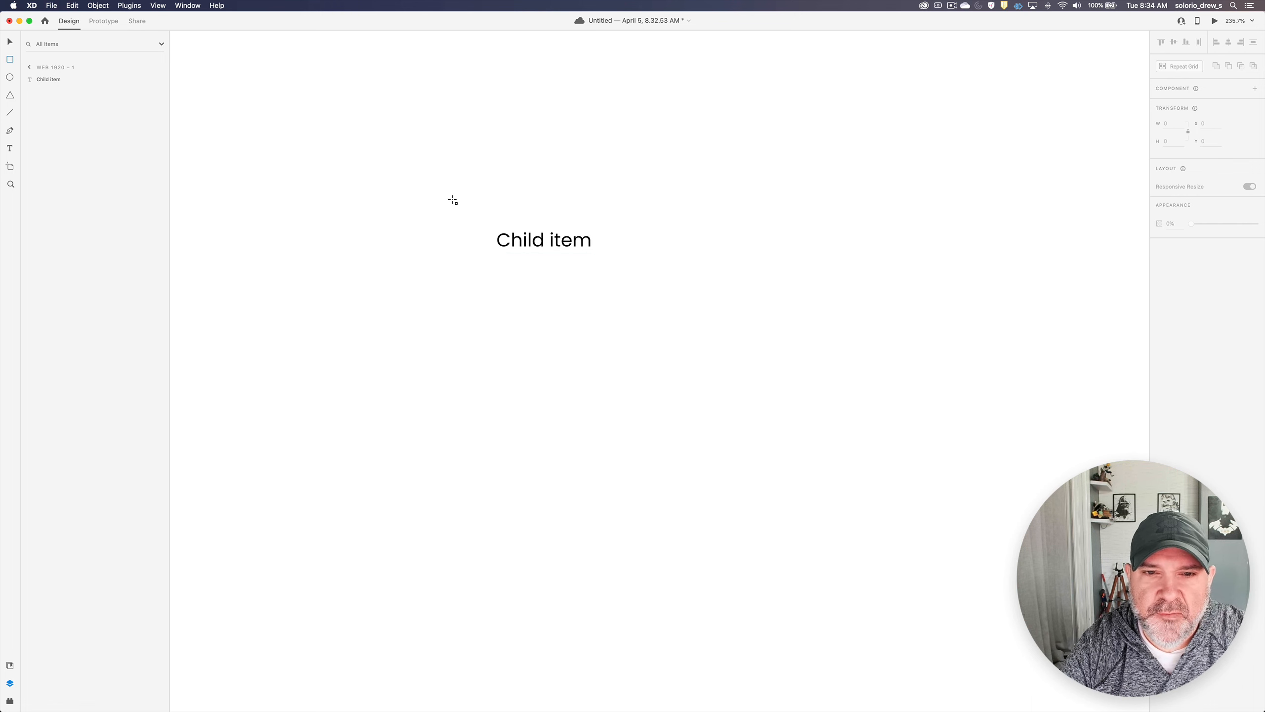
{"action": "left_click_drag", "start_coordinate": [452, 200], "coordinate": [824, 308]}
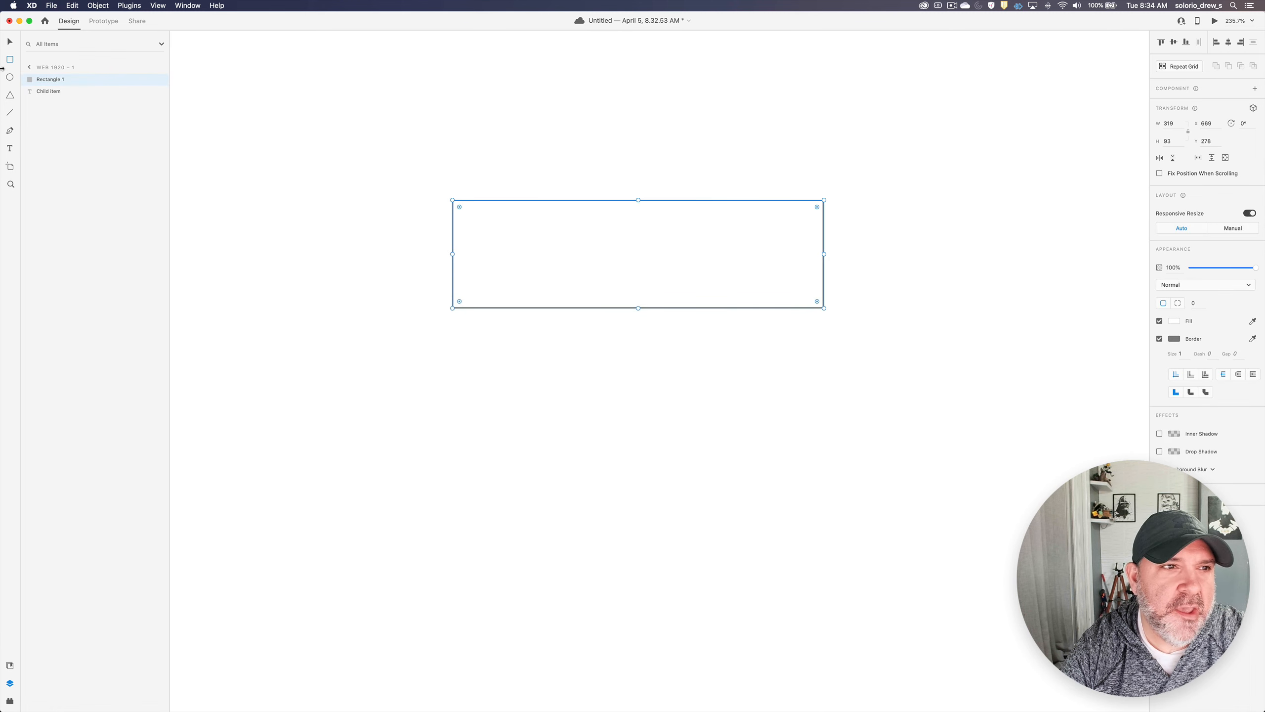
{"action": "left_click", "coordinate": [10, 43]}
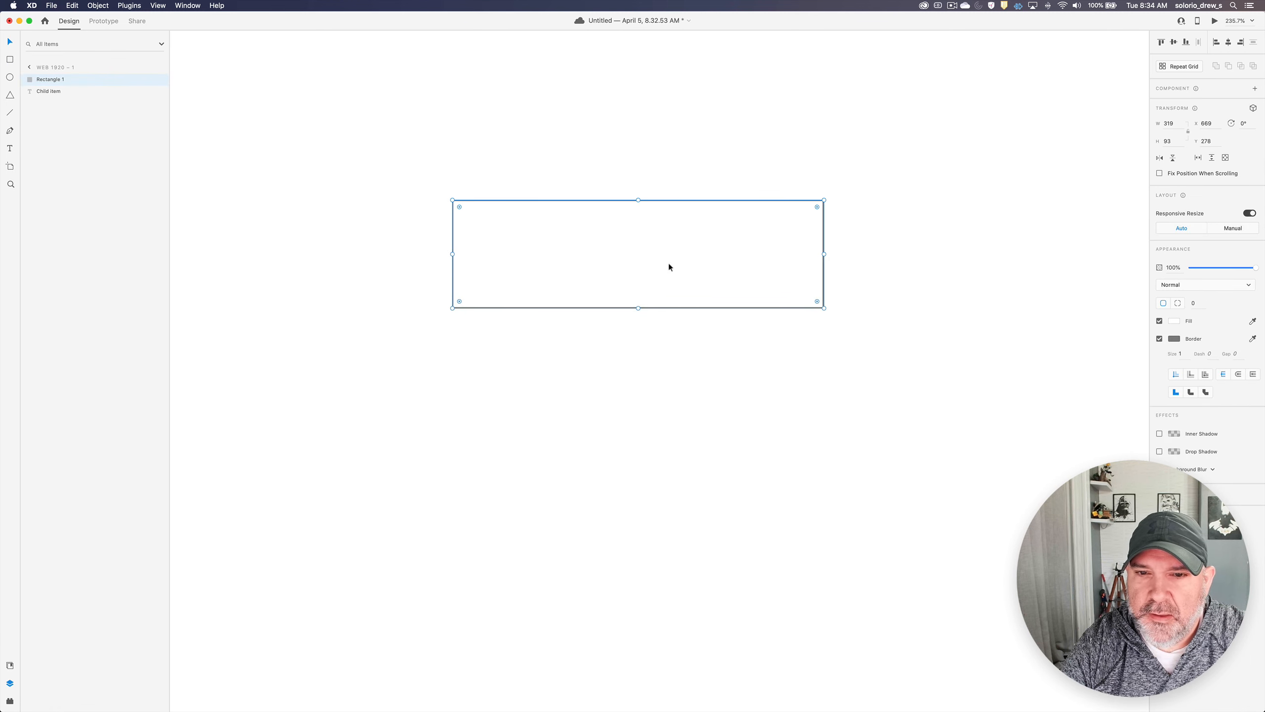
{"action": "key", "text": "super+bracketleft"}
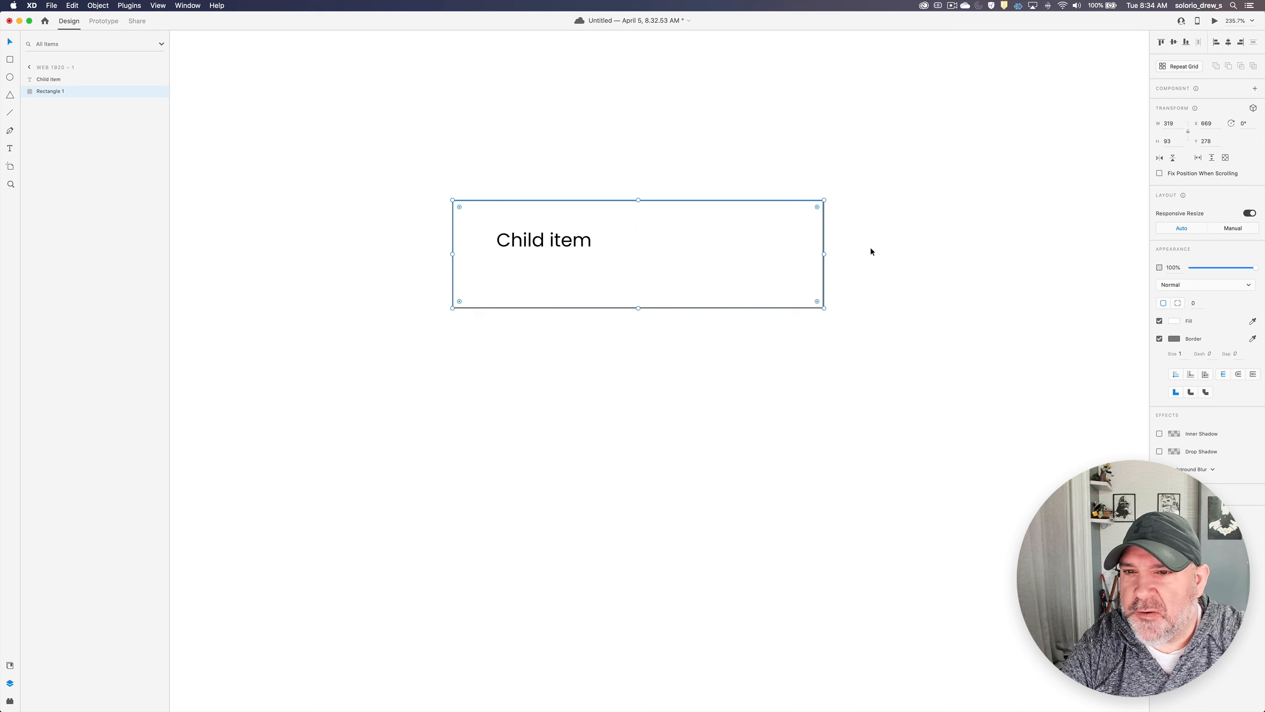
- Group the text with the rectangle and enable uniform padding of 8 on all sides
{"action": "left_click", "coordinate": [568, 241], "text": "shift"}
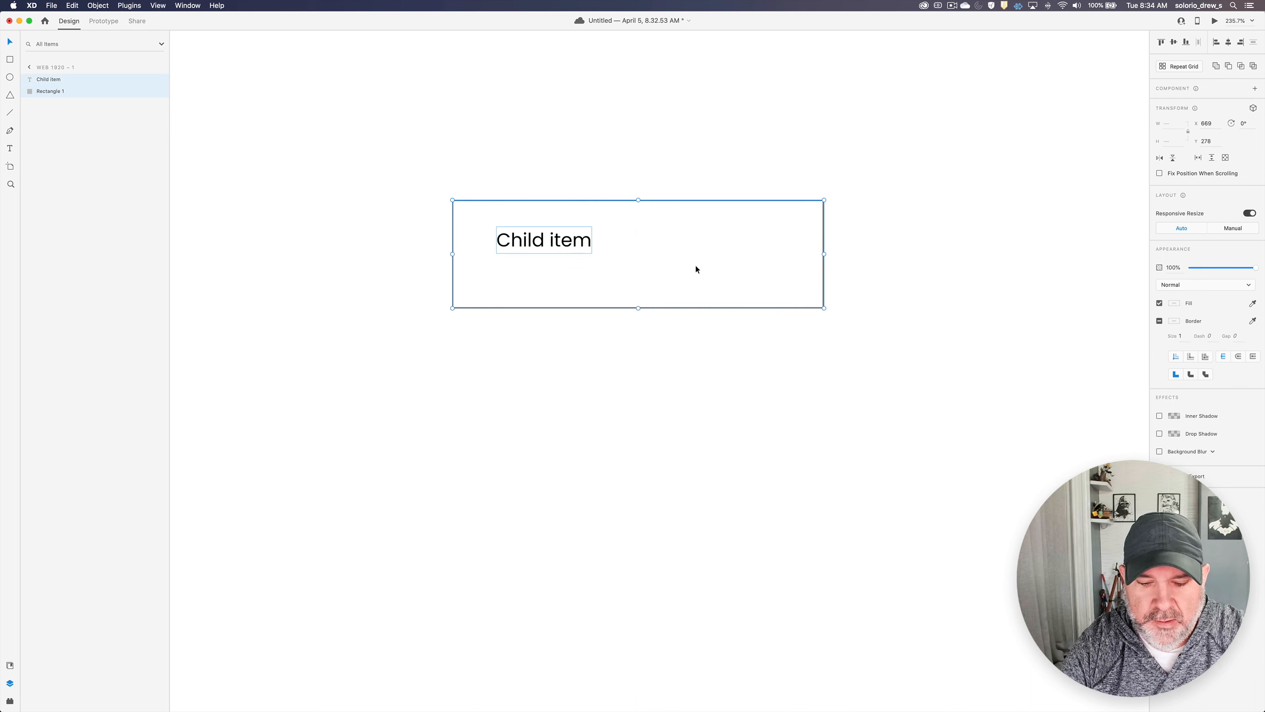
{"action": "key", "text": "super+g"}
{"action": "left_click", "coordinate": [1159, 287]}
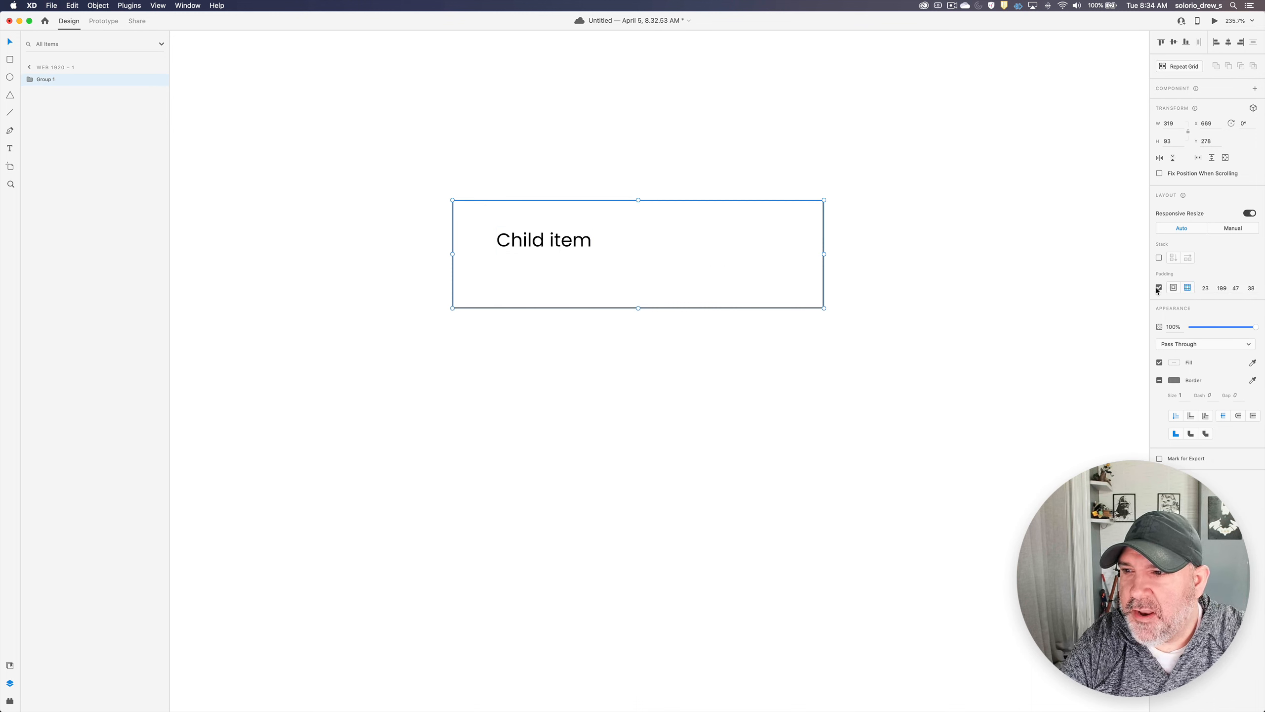
{"action": "left_click", "coordinate": [1173, 289]}
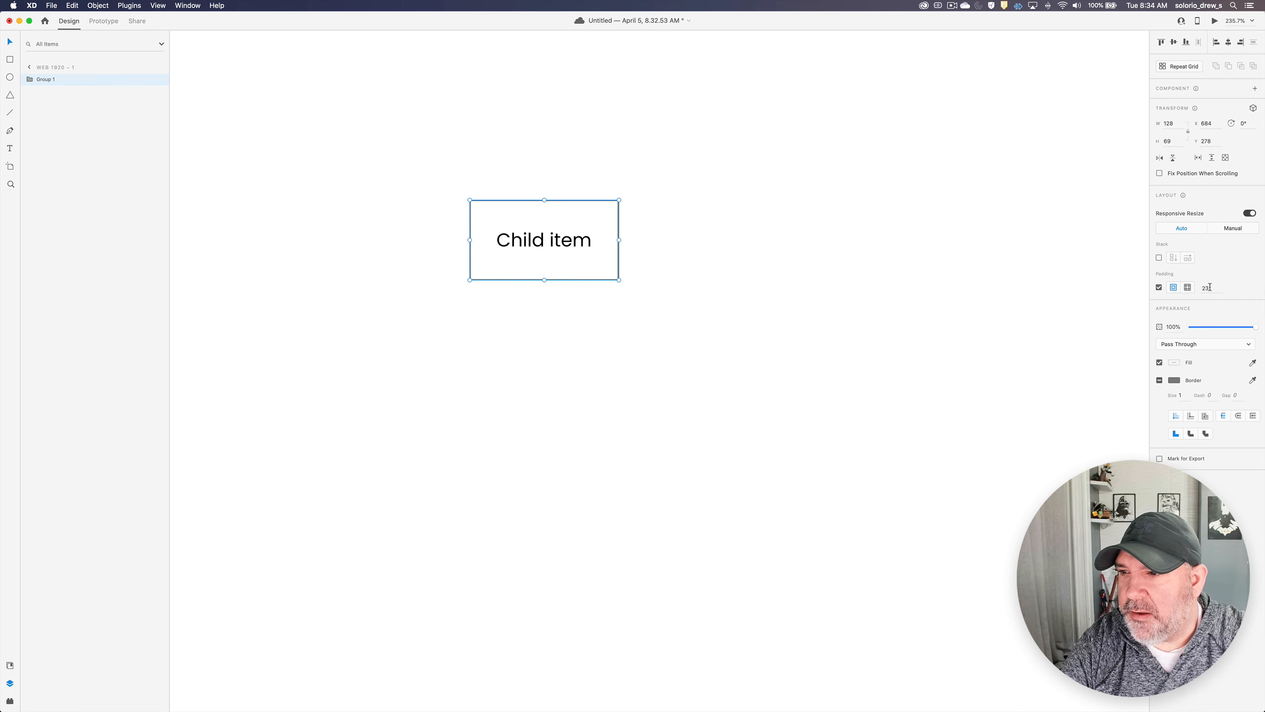
{"action": "left_click", "coordinate": [1209, 287]}
{"action": "type", "text": "8"}
{"action": "key", "text": "Return"}
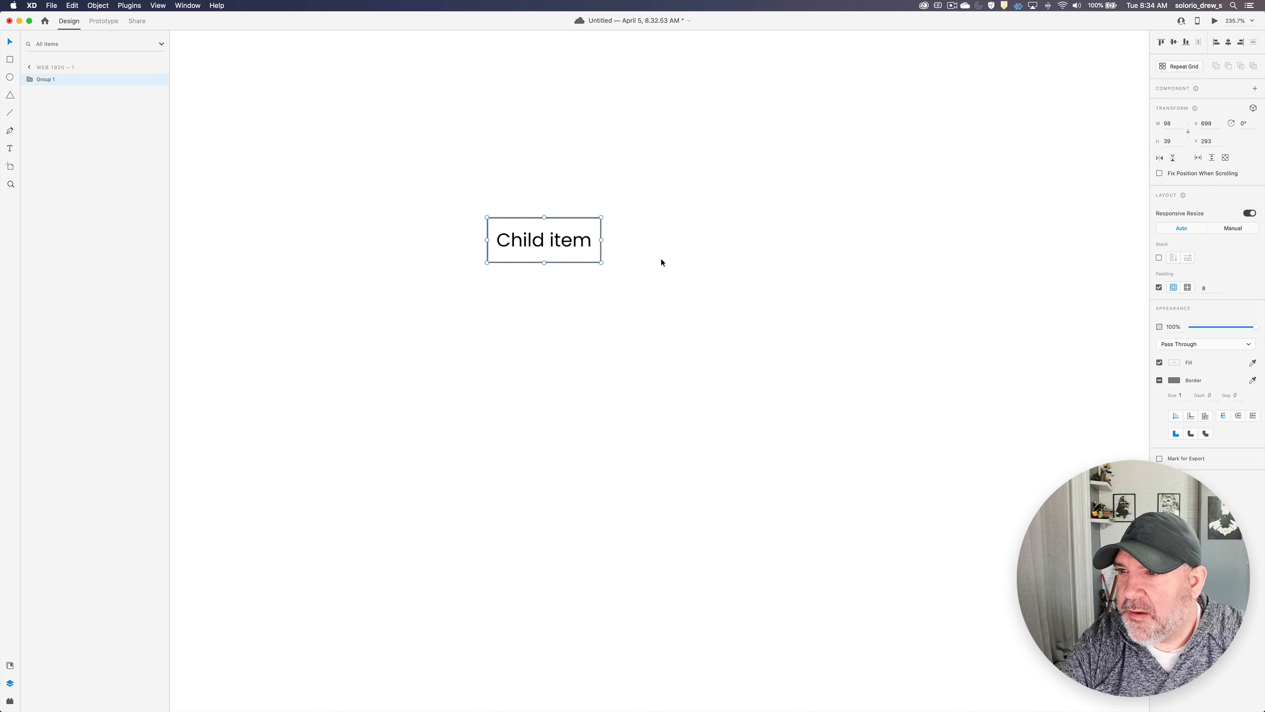
- Ungroup the padded "Child item" group into its separate text and rectangle
{"action": "left_click", "coordinate": [625, 243]}
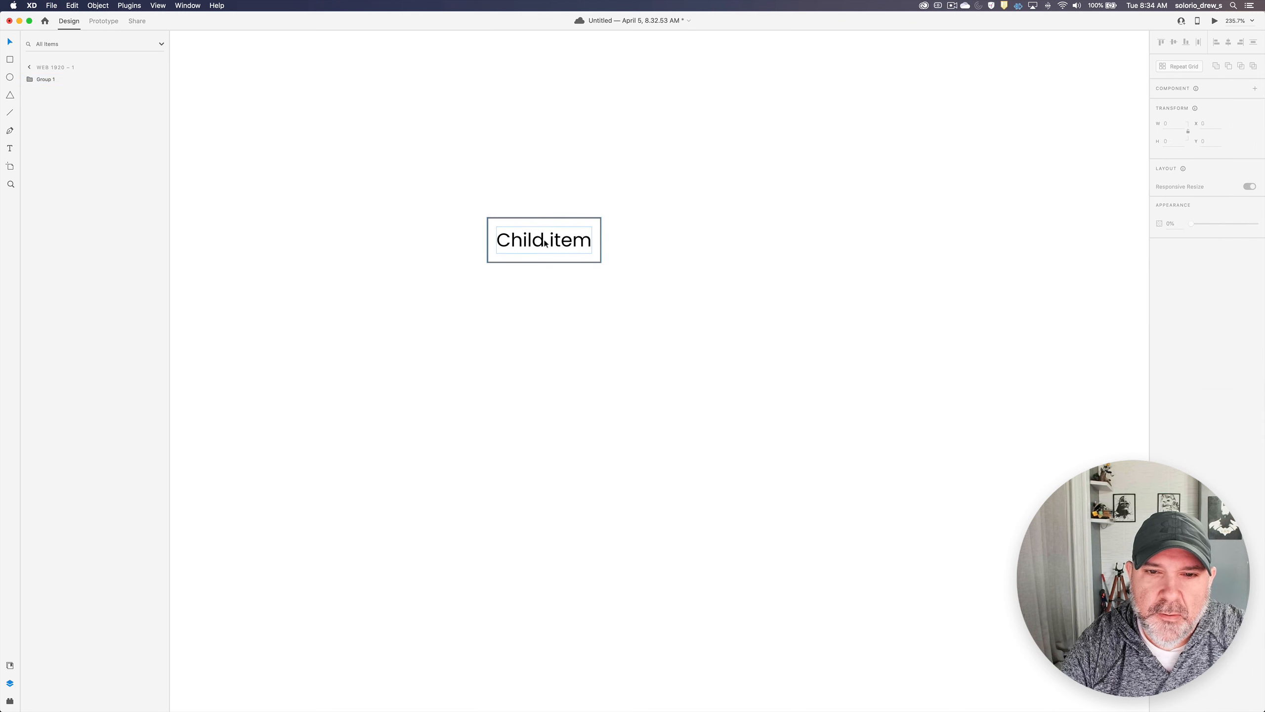
{"action": "left_click", "coordinate": [540, 242]}
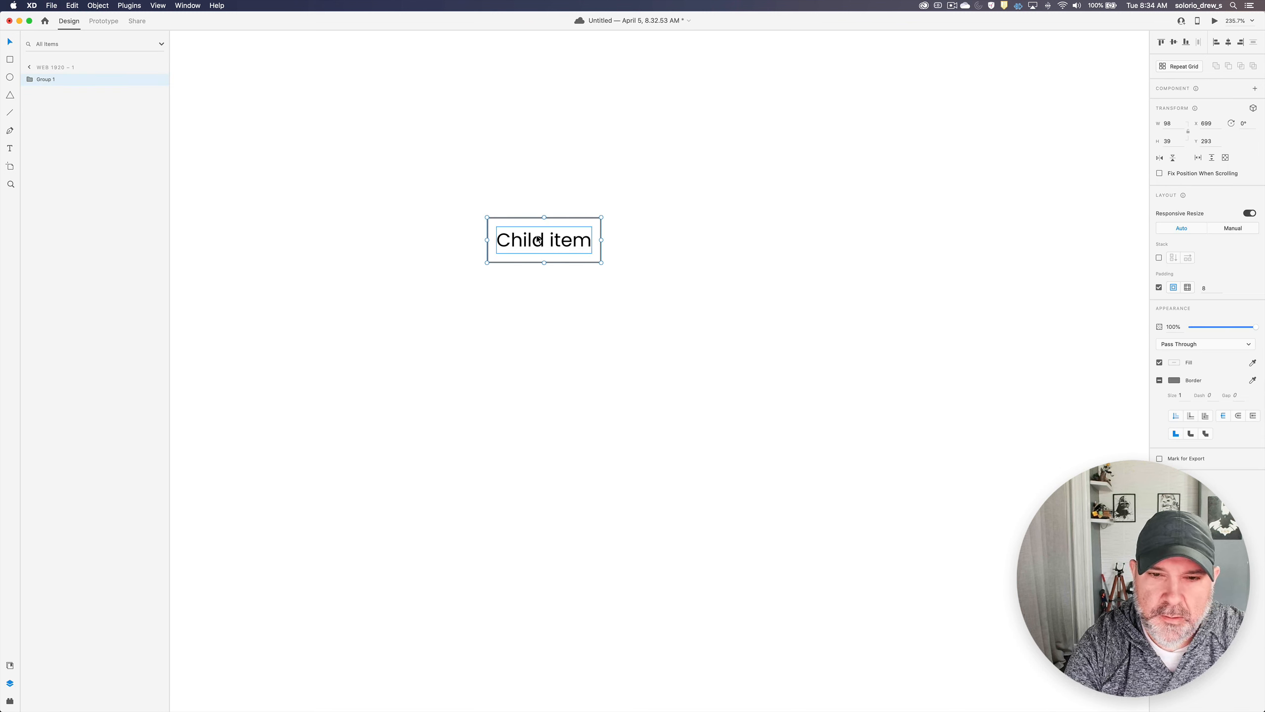
{"action": "key", "text": "super+shift+g"}
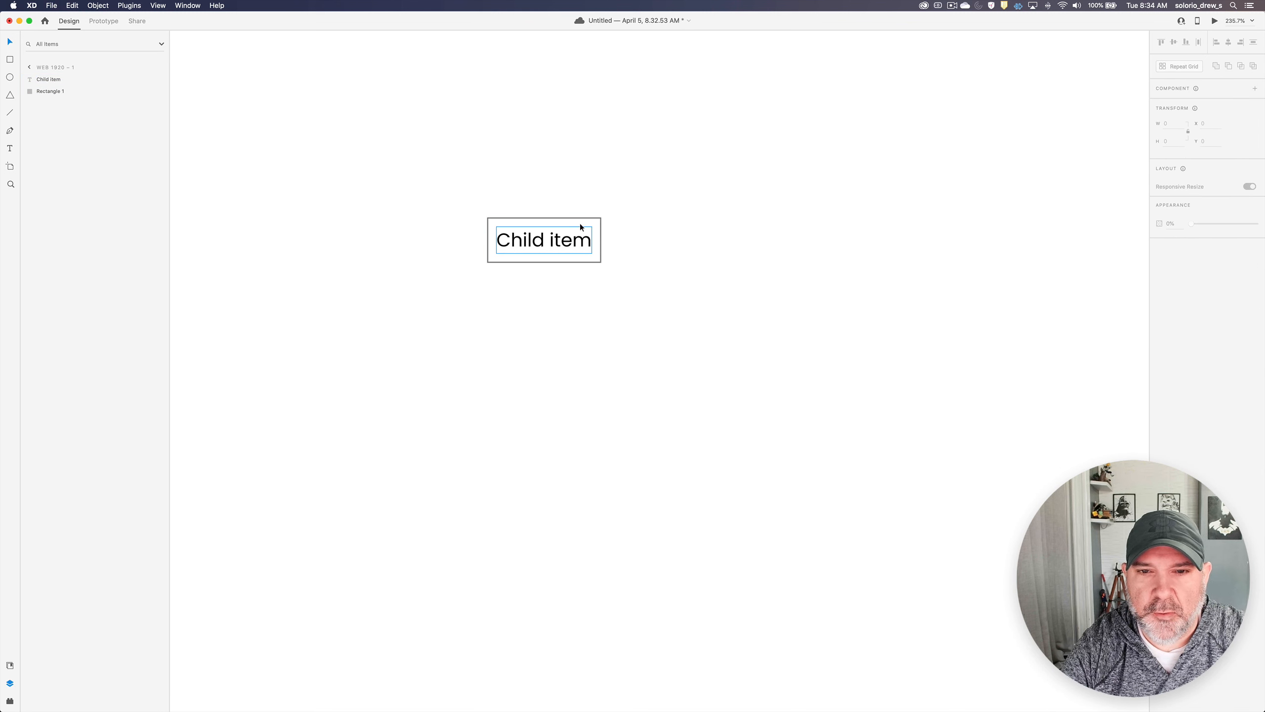
- Widen the rectangle behind the text to 320, keeping its left edge in place
{"action": "left_click", "coordinate": [582, 219]}
{"action": "left_click_drag", "start_coordinate": [602, 239], "coordinate": [819, 238]}
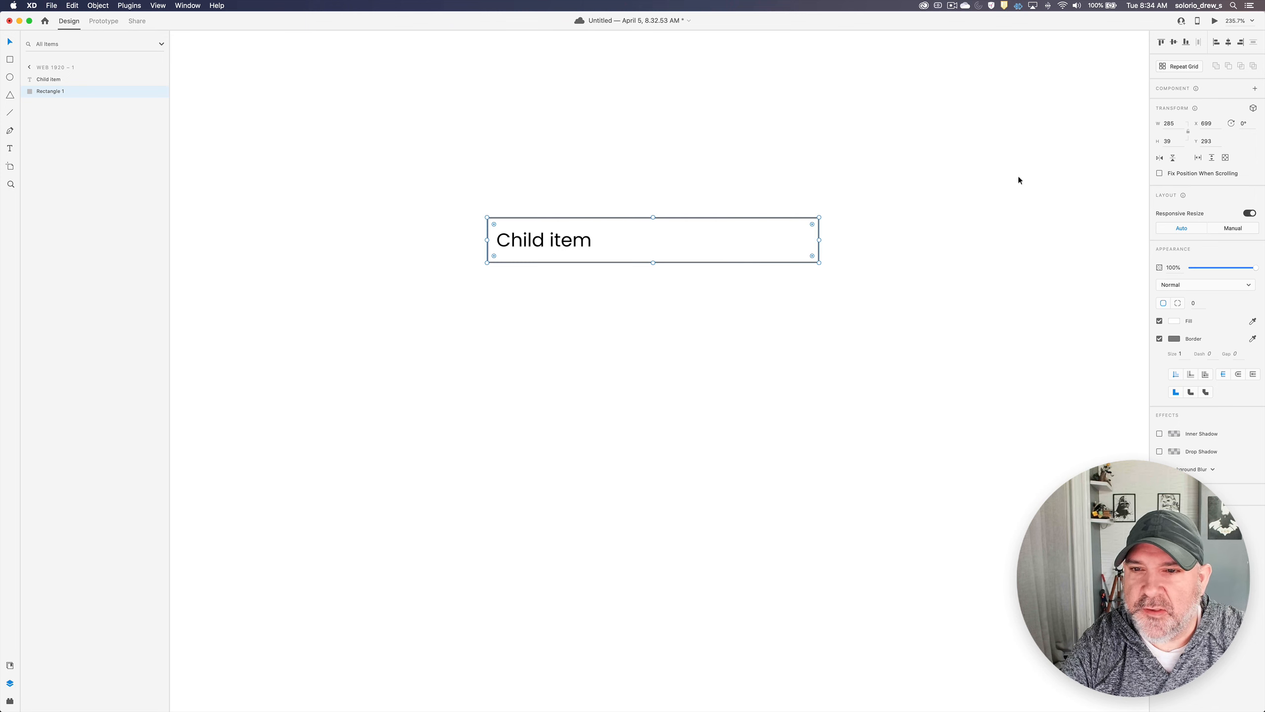
{"action": "left_click", "coordinate": [1171, 124]}
{"action": "type", "text": "320"}
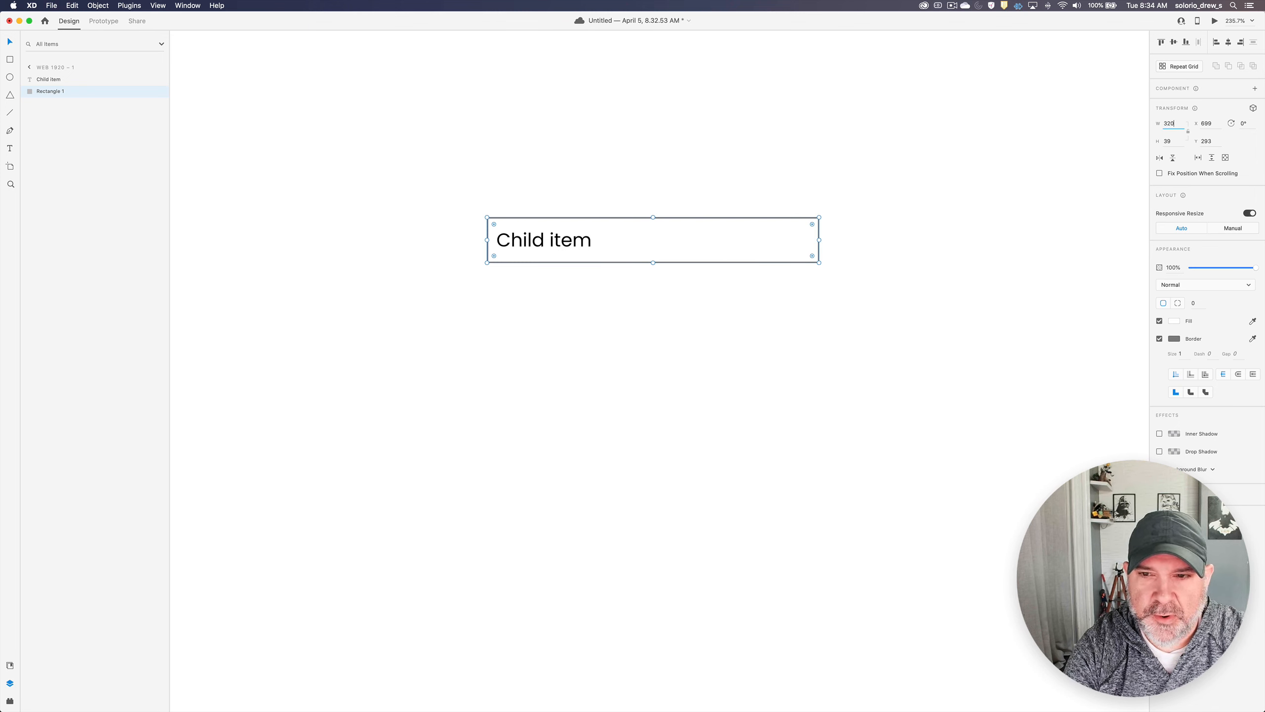
{"action": "key", "text": "Return"}
- Switch the "Child item" text to auto height and stretch its box across the rectangle's full 320 width
{"action": "left_click", "coordinate": [580, 248]}
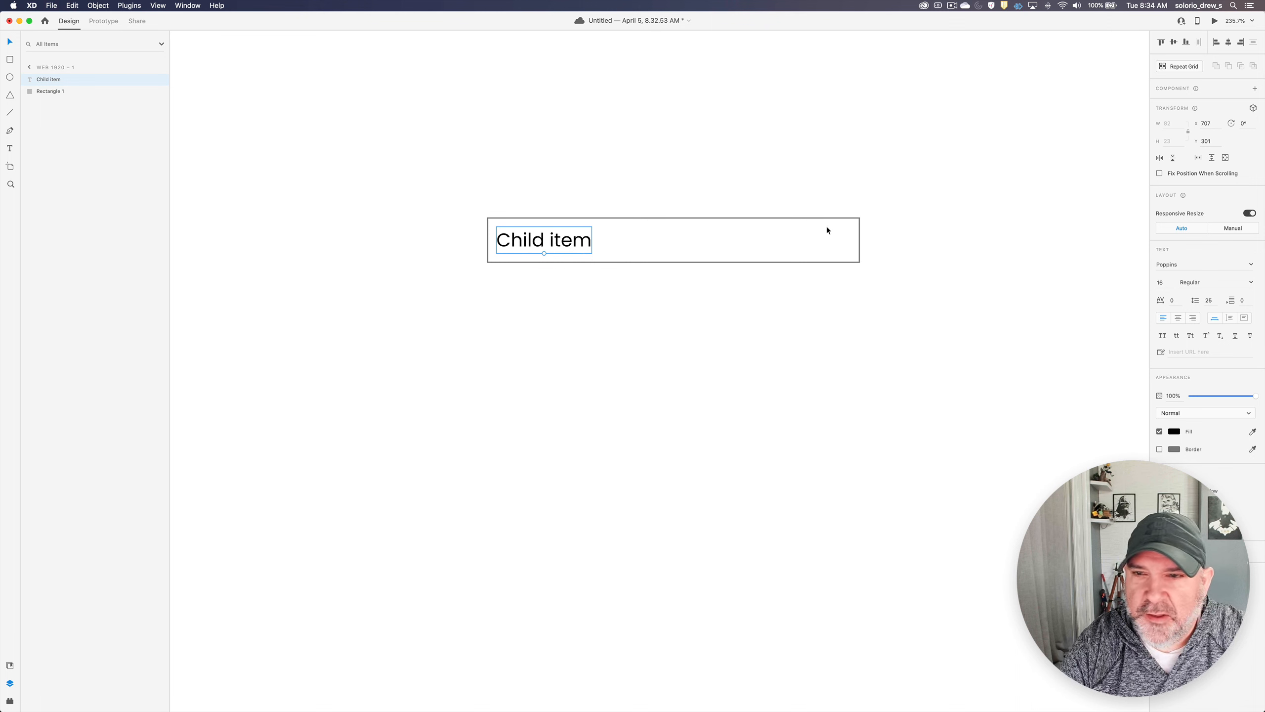
{"action": "left_click", "coordinate": [1231, 318]}
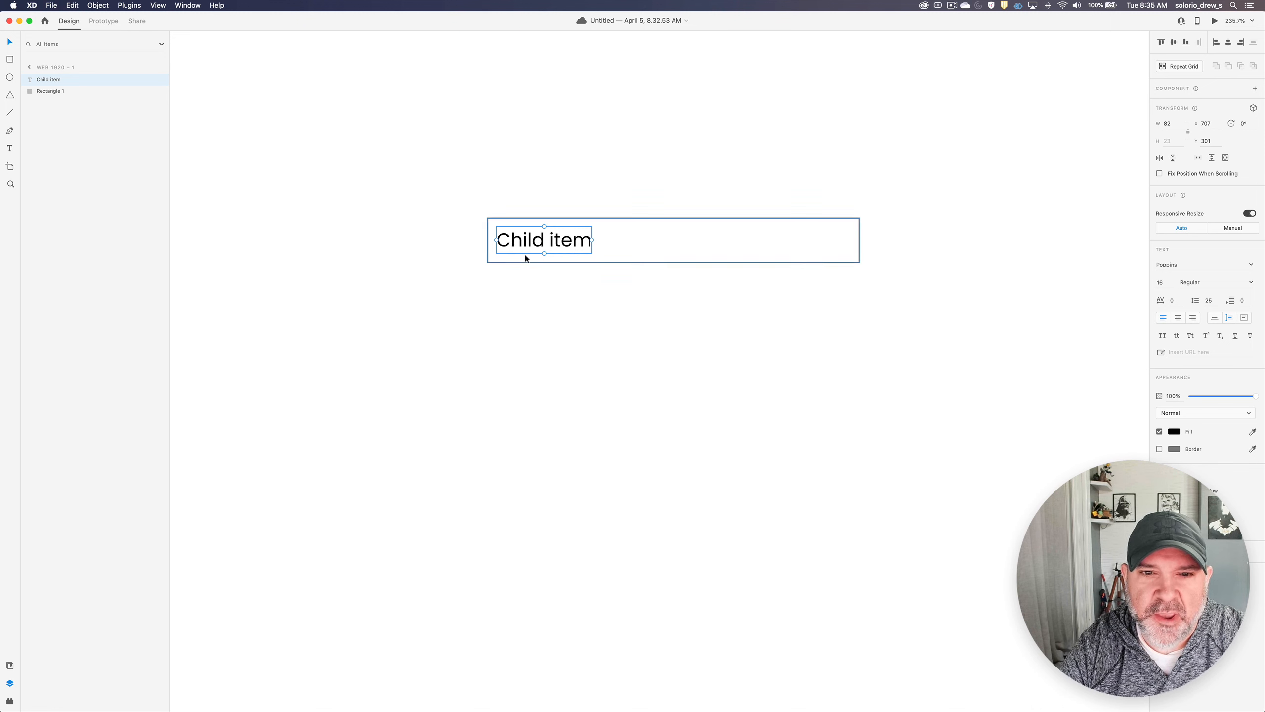
{"action": "left_click_drag", "start_coordinate": [498, 241], "coordinate": [488, 241]}
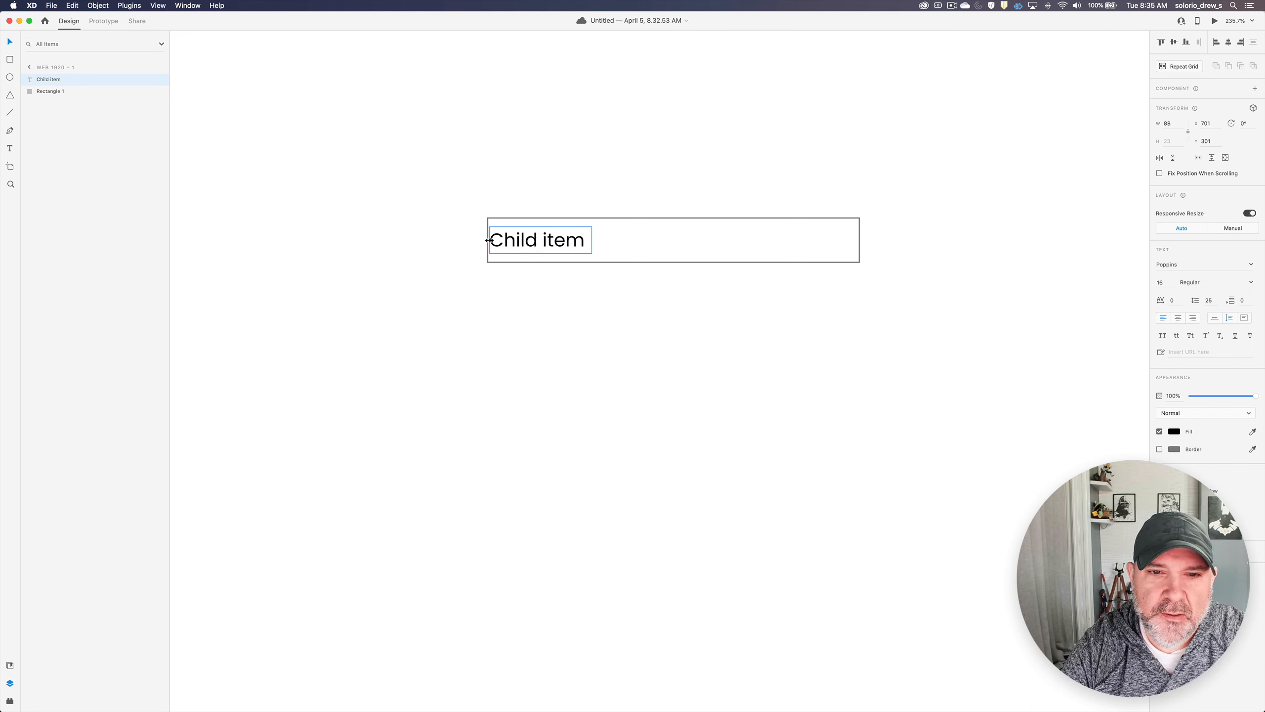
{"action": "left_click_drag", "start_coordinate": [592, 240], "coordinate": [861, 243]}
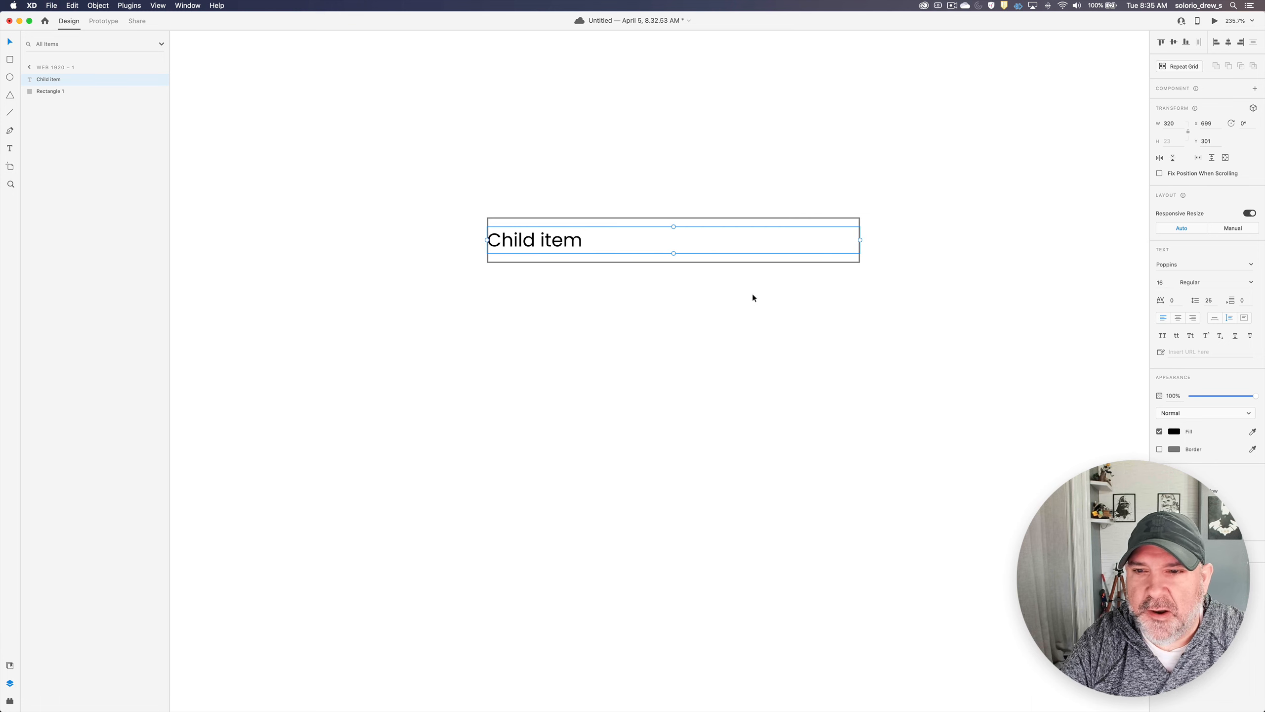
- Reduce the text box width to 296 and move it 12 px to the right inside the rectangle
{"action": "left_click", "coordinate": [1174, 124]}
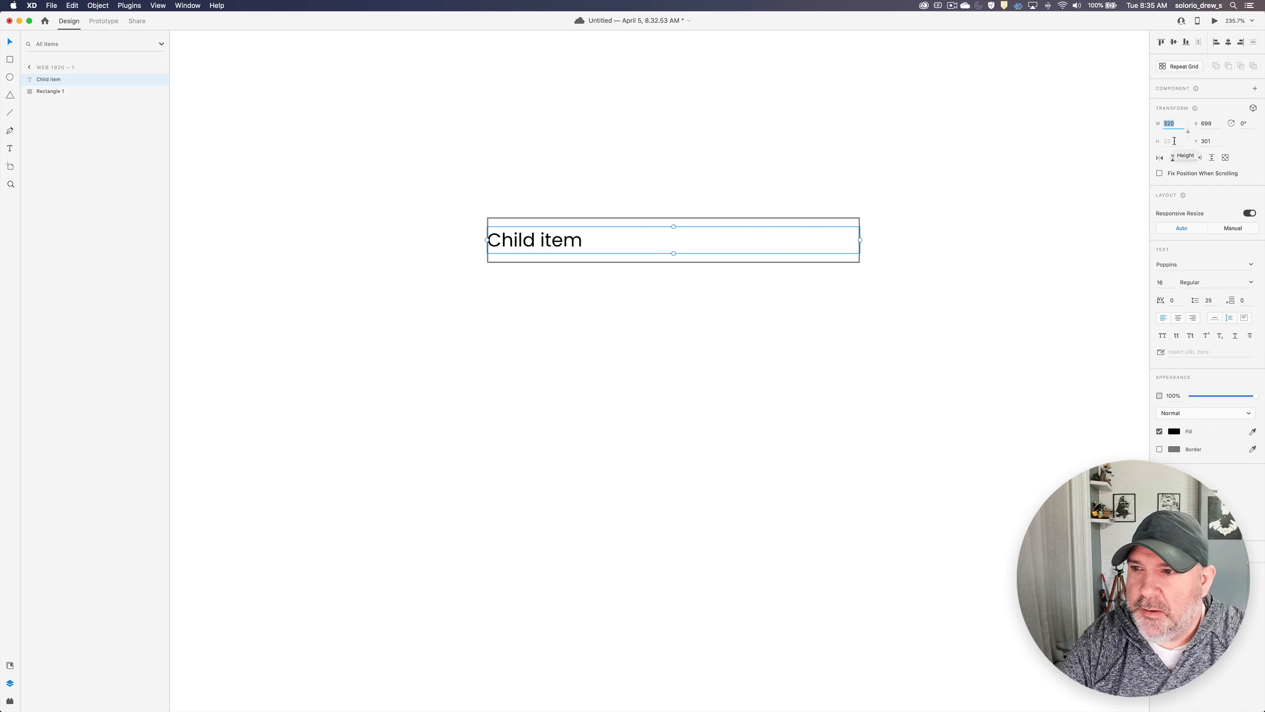
{"action": "key", "text": "Right"}
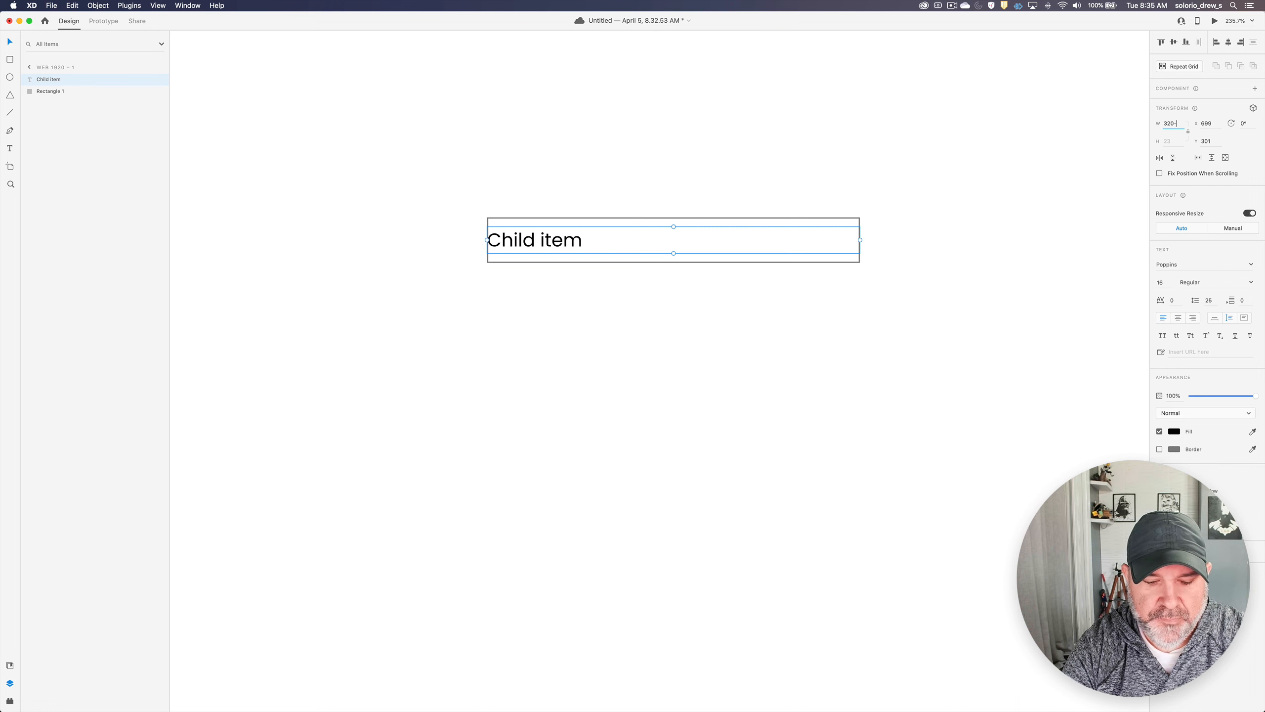
{"action": "key", "text": "Return"}
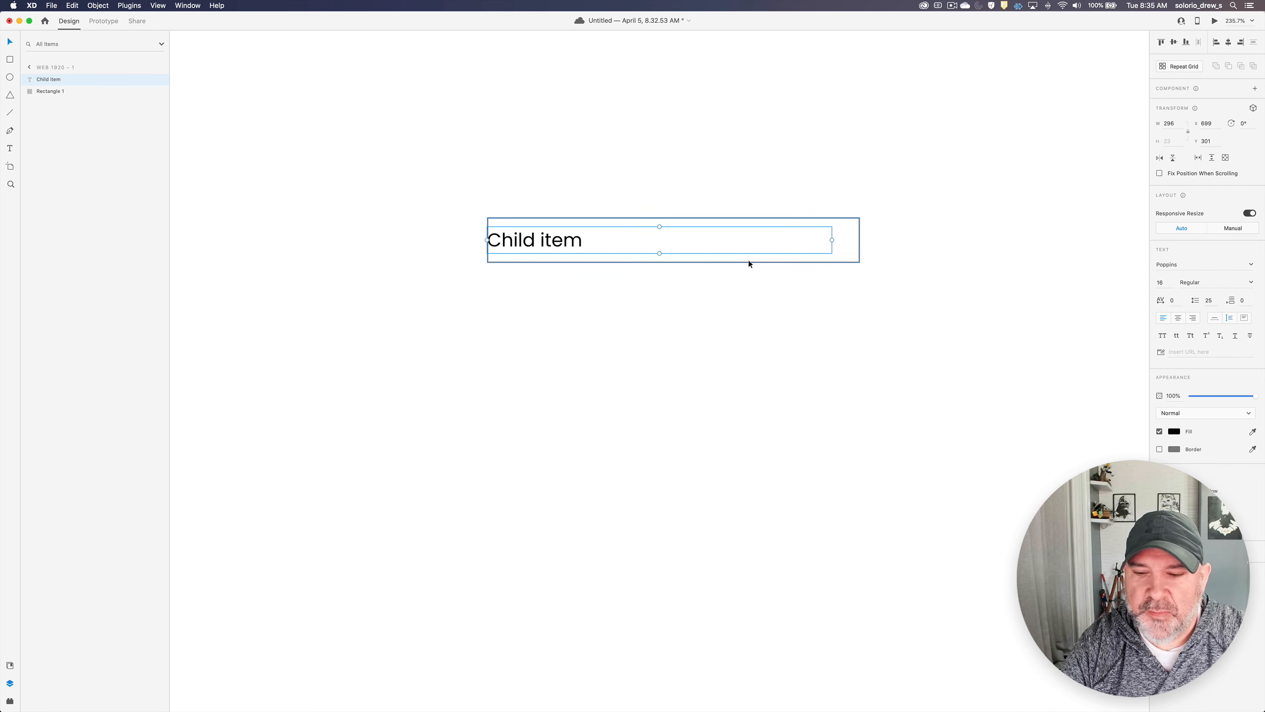
{"action": "key", "text": "shift+Right"}
{"action": "key", "text": "Right"}
{"action": "key", "text": "Right"}
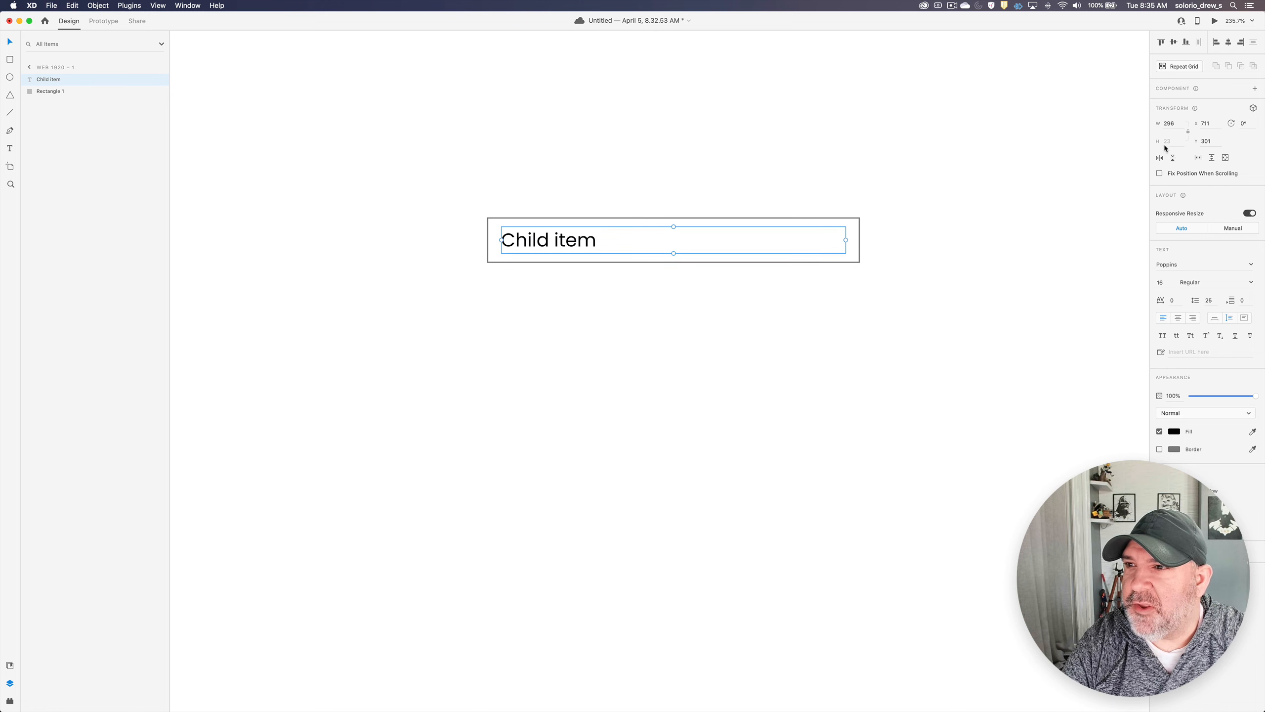
- Set the text box width to 272 and move it another 12 px to the right
{"action": "left_click", "coordinate": [1171, 124]}
{"action": "key", "text": "Right"}
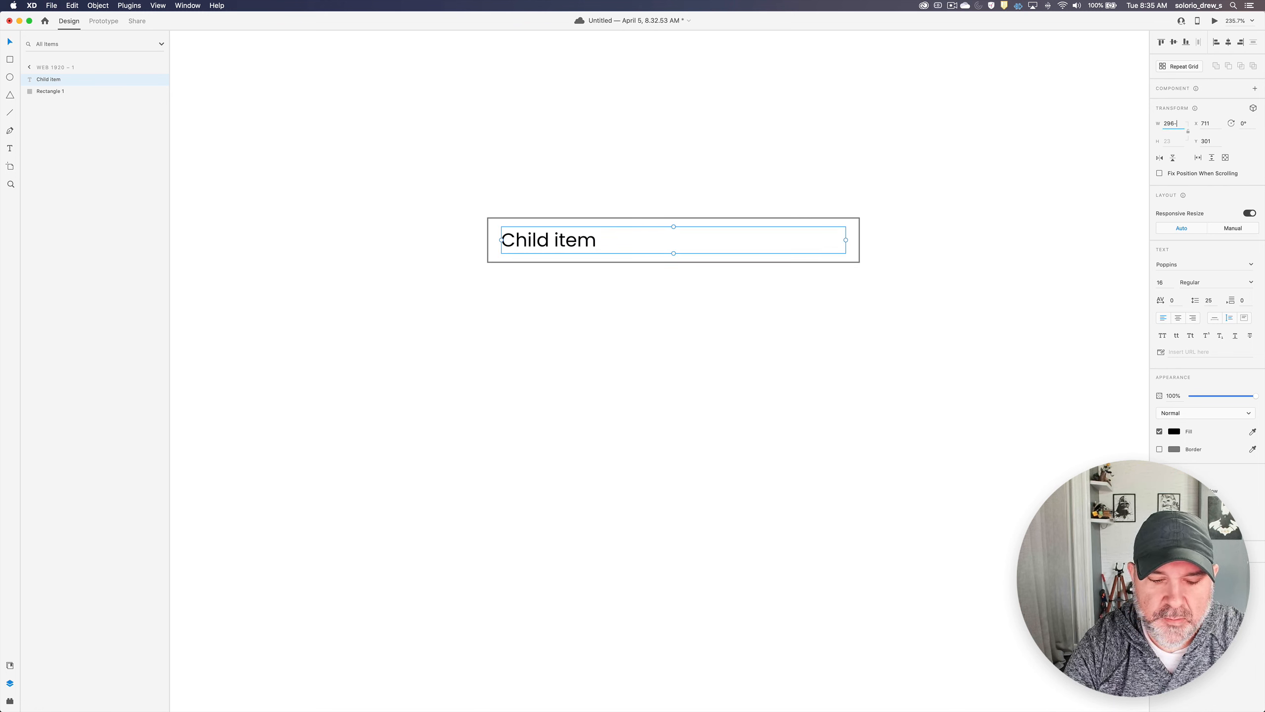
{"action": "key", "text": "BackSpace"}
{"action": "key", "text": "BackSpace"}
{"action": "type", "text": "72"}
{"action": "key", "text": "Return"}
{"action": "key", "text": "shift+Right"}
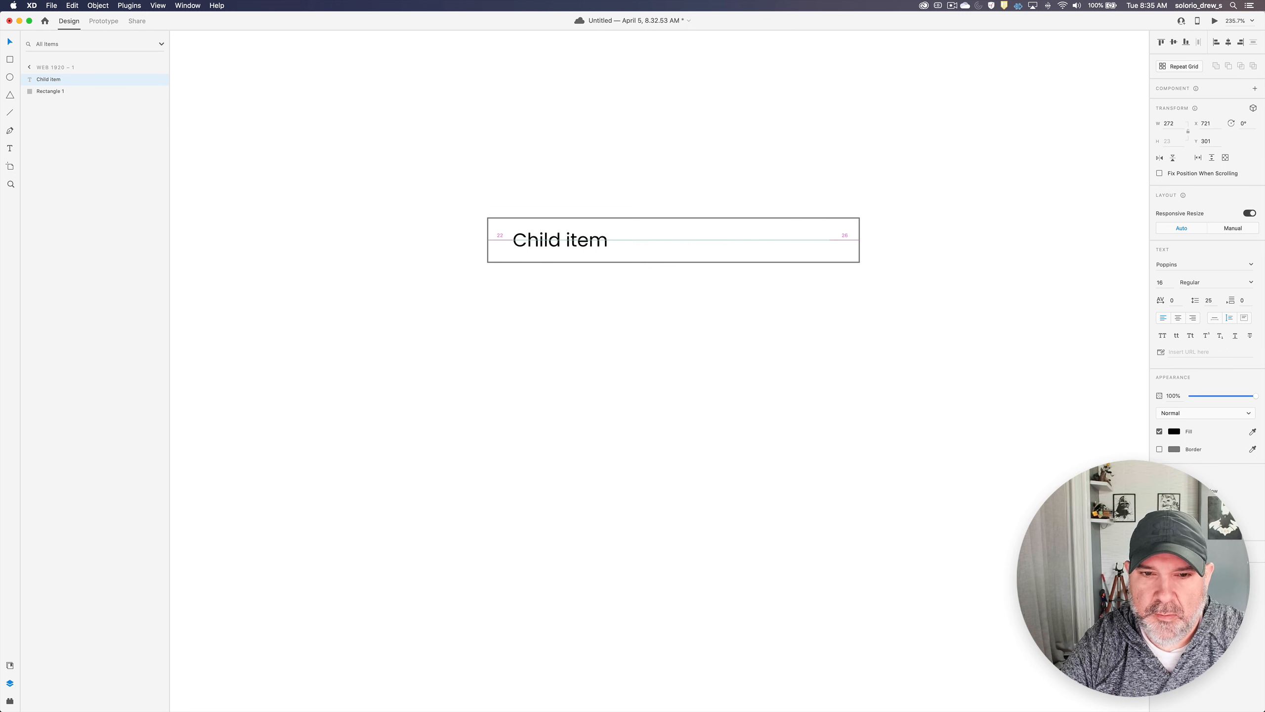
{"action": "key", "text": "Right"}
{"action": "key", "text": "Right"}
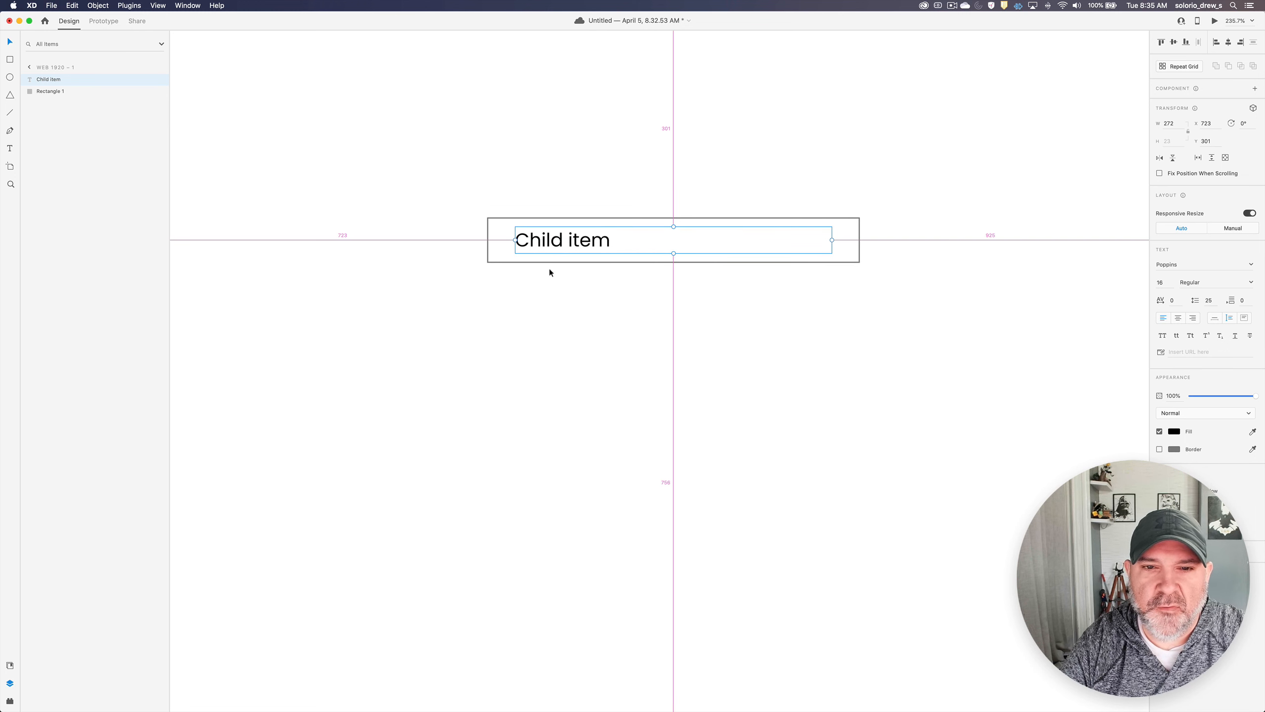
- Duplicate the row 60 px above the original and extend the copied text box leftward to about 287 wide
{"action": "left_click", "coordinate": [501, 243], "text": "shift"}
{"action": "left_click_drag", "start_coordinate": [500, 243], "coordinate": [497, 171]}
{"action": "left_click", "coordinate": [480, 174]}
{"action": "left_click", "coordinate": [520, 171]}
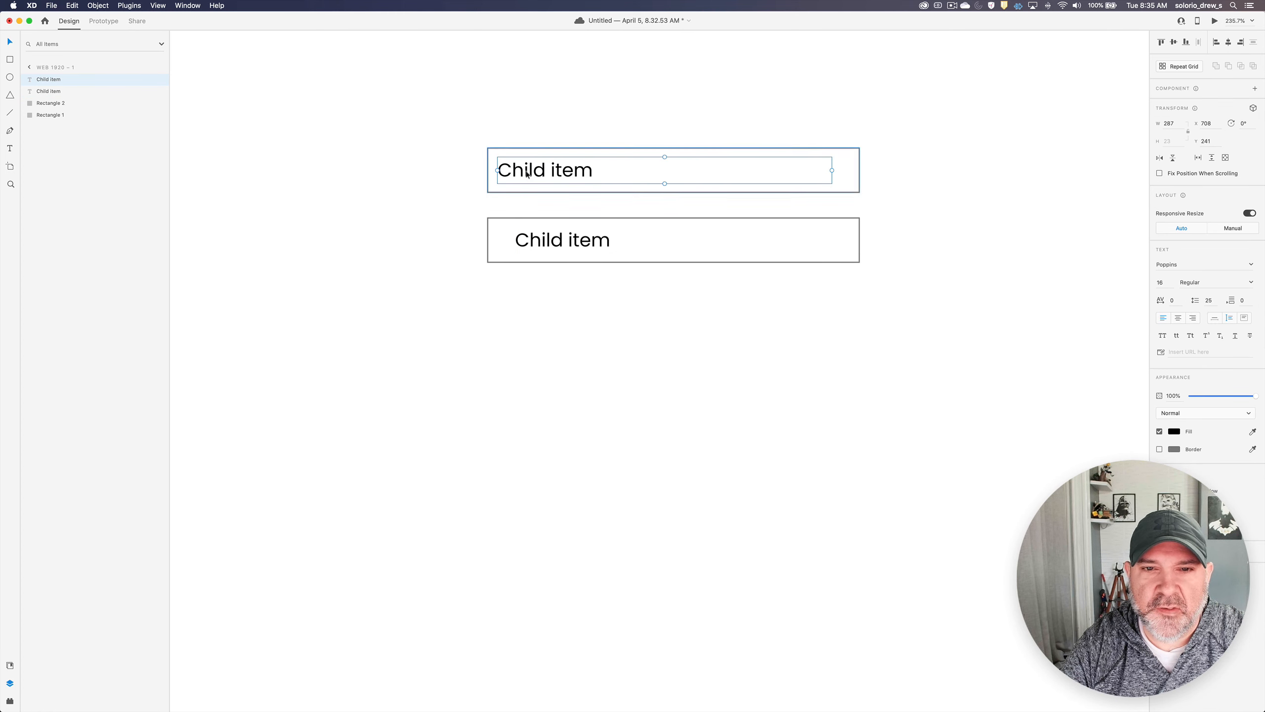
- Delete the duplicated text and rectangle above the original row
{"action": "left_click", "coordinate": [471, 176]}
{"action": "left_click_drag", "start_coordinate": [464, 191], "coordinate": [585, 152]}
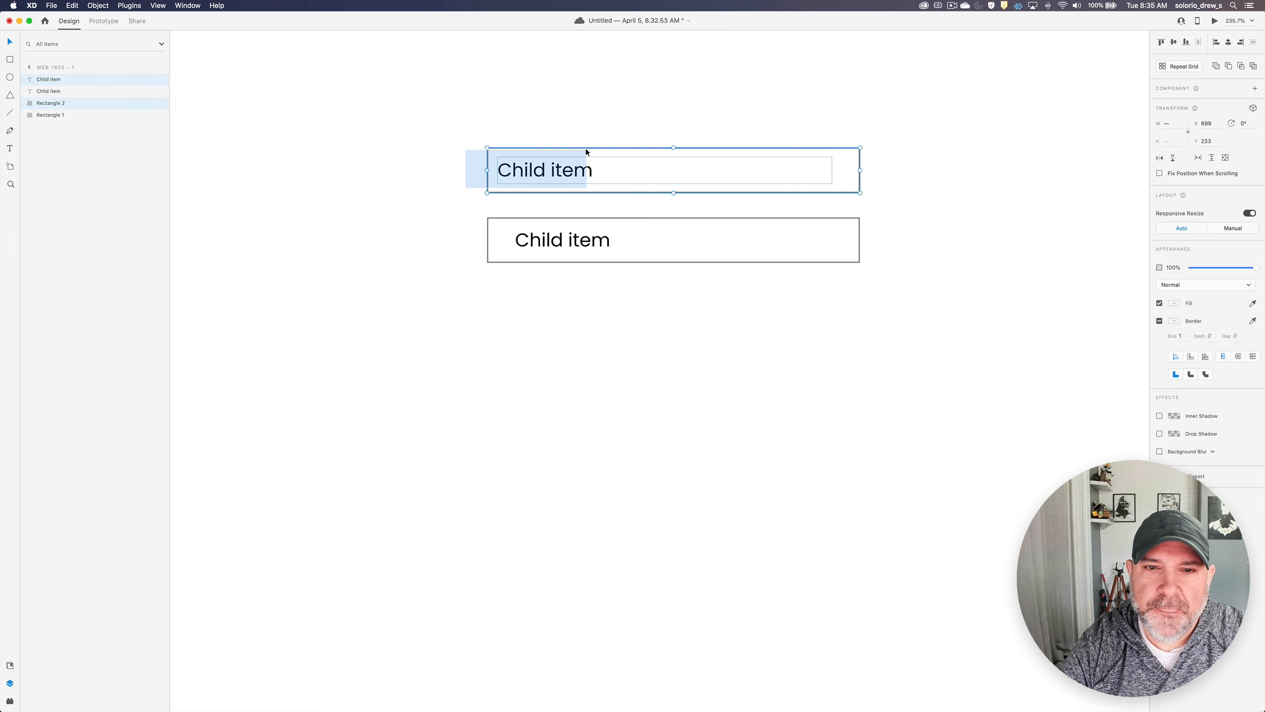
{"action": "key", "text": "Delete"}
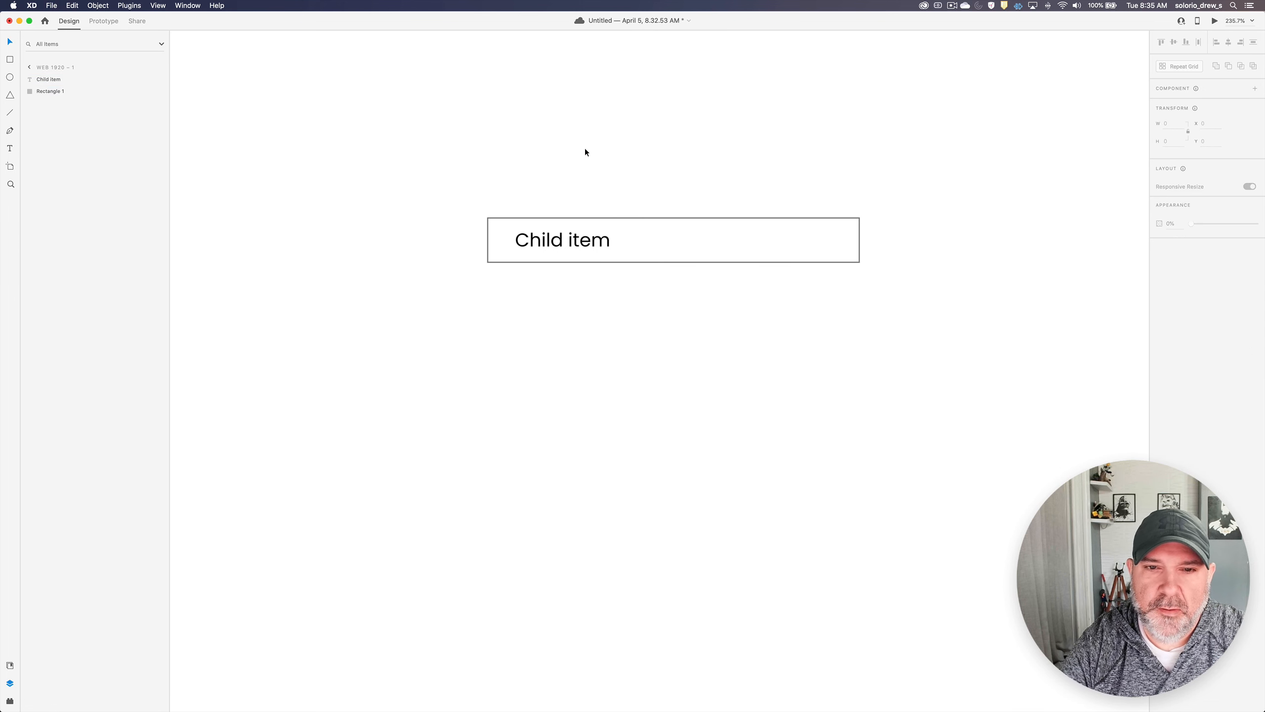
- Rename the "Child item" text layer as Label and the rectangle layer as Background
{"action": "left_click", "coordinate": [552, 243]}
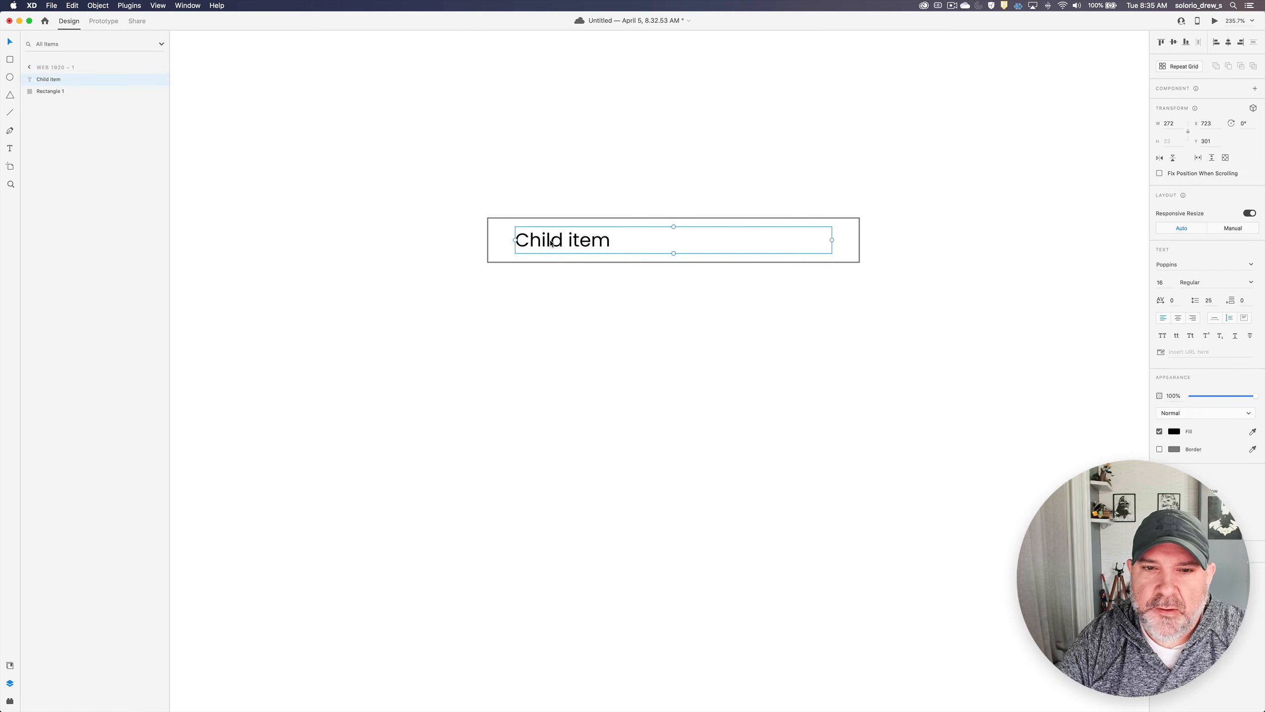
{"action": "double_click", "coordinate": [48, 79]}
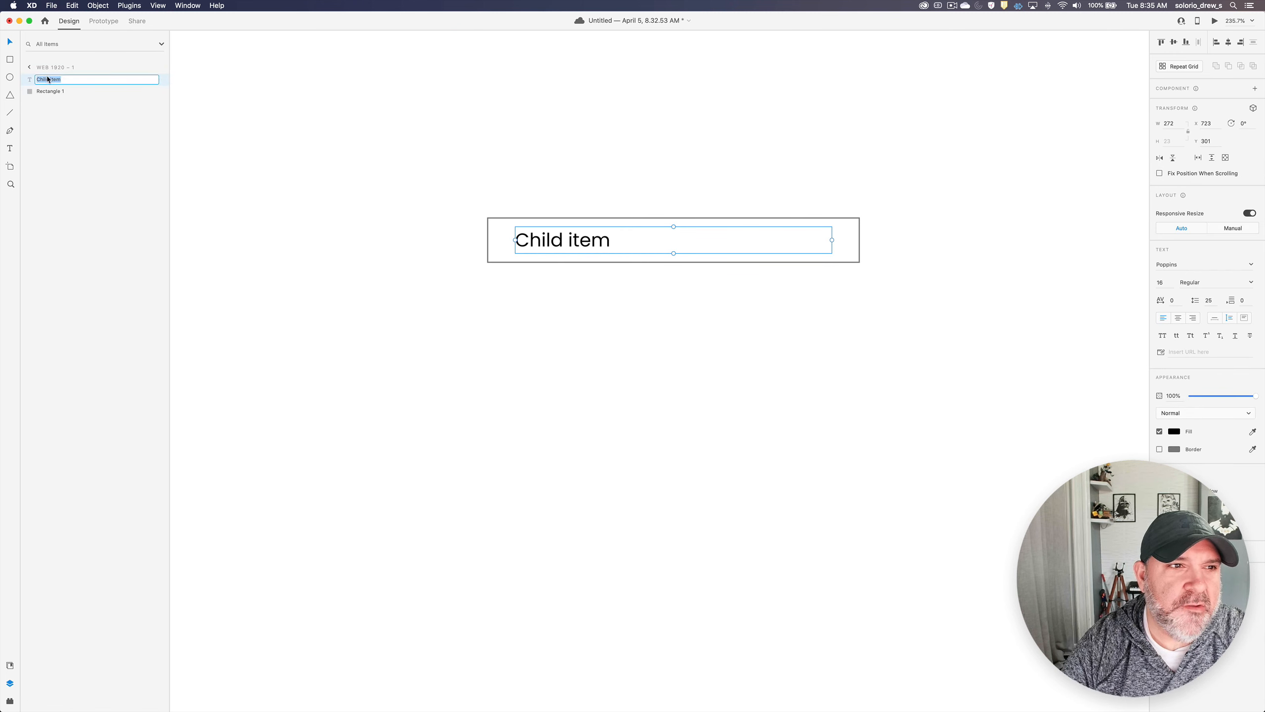
{"action": "type", "text": "Label"}
{"action": "key", "text": "Return"}
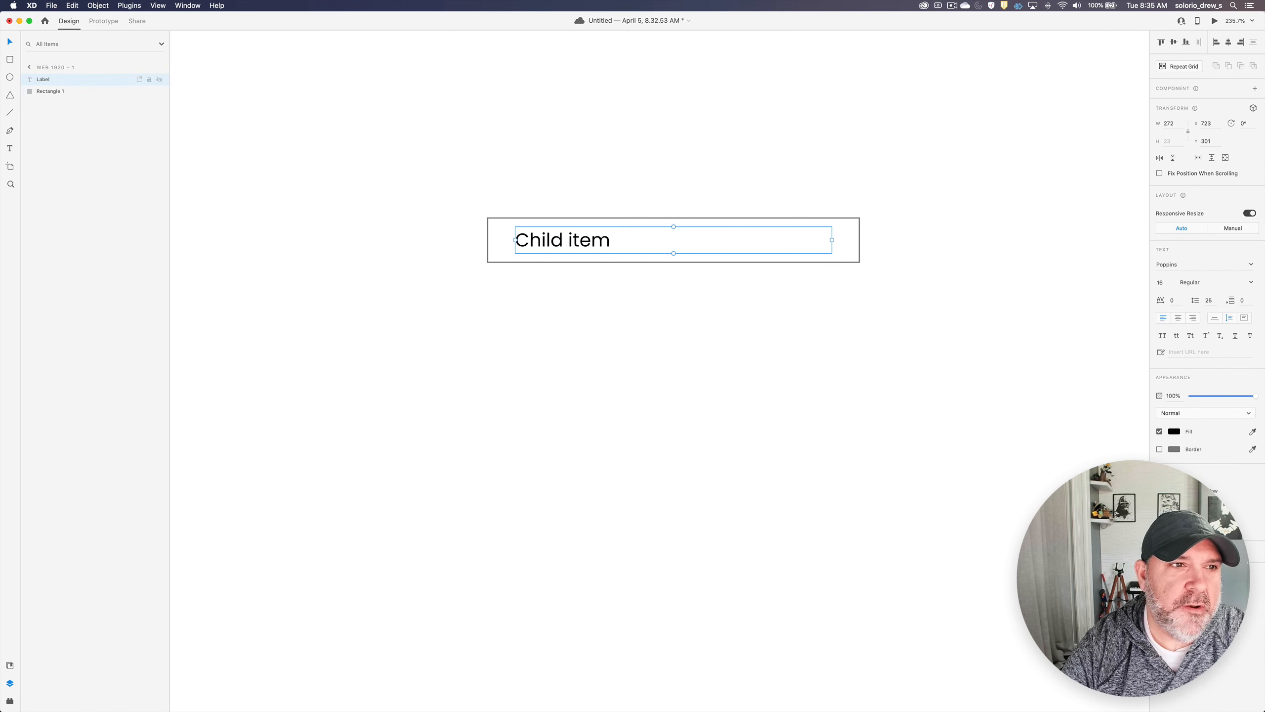
{"action": "left_click", "coordinate": [497, 238]}
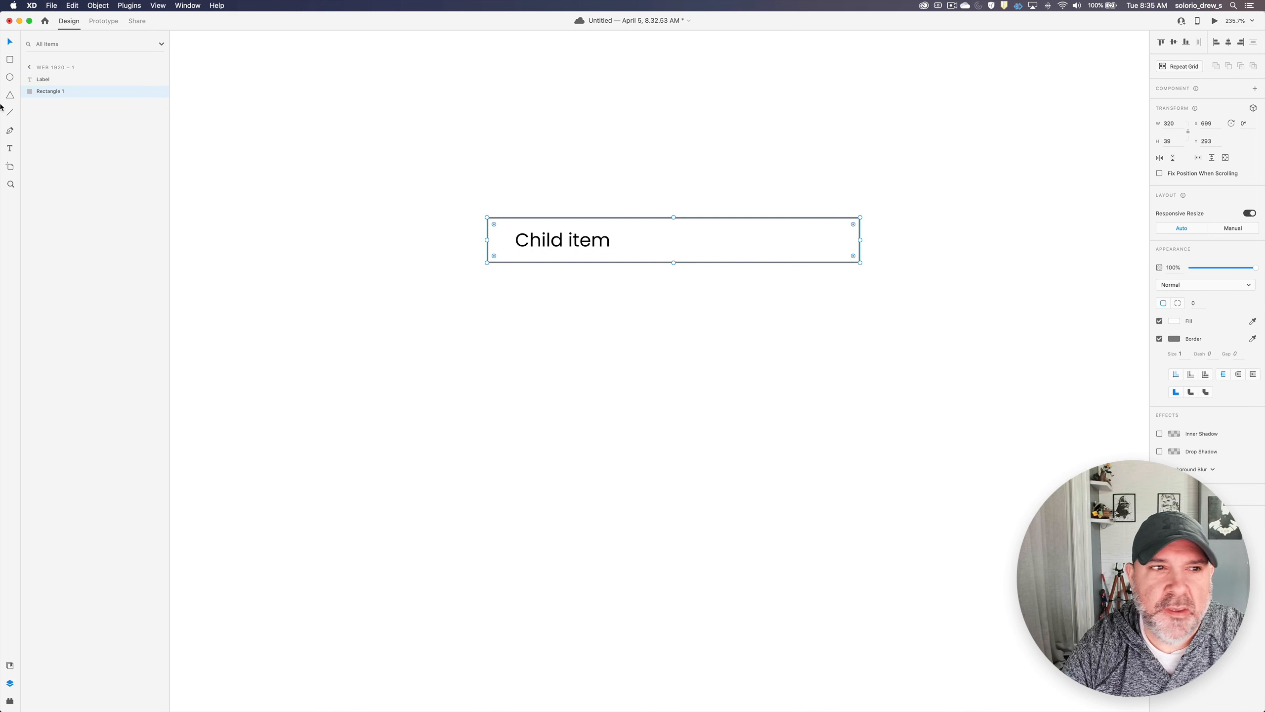
{"action": "double_click", "coordinate": [56, 92]}
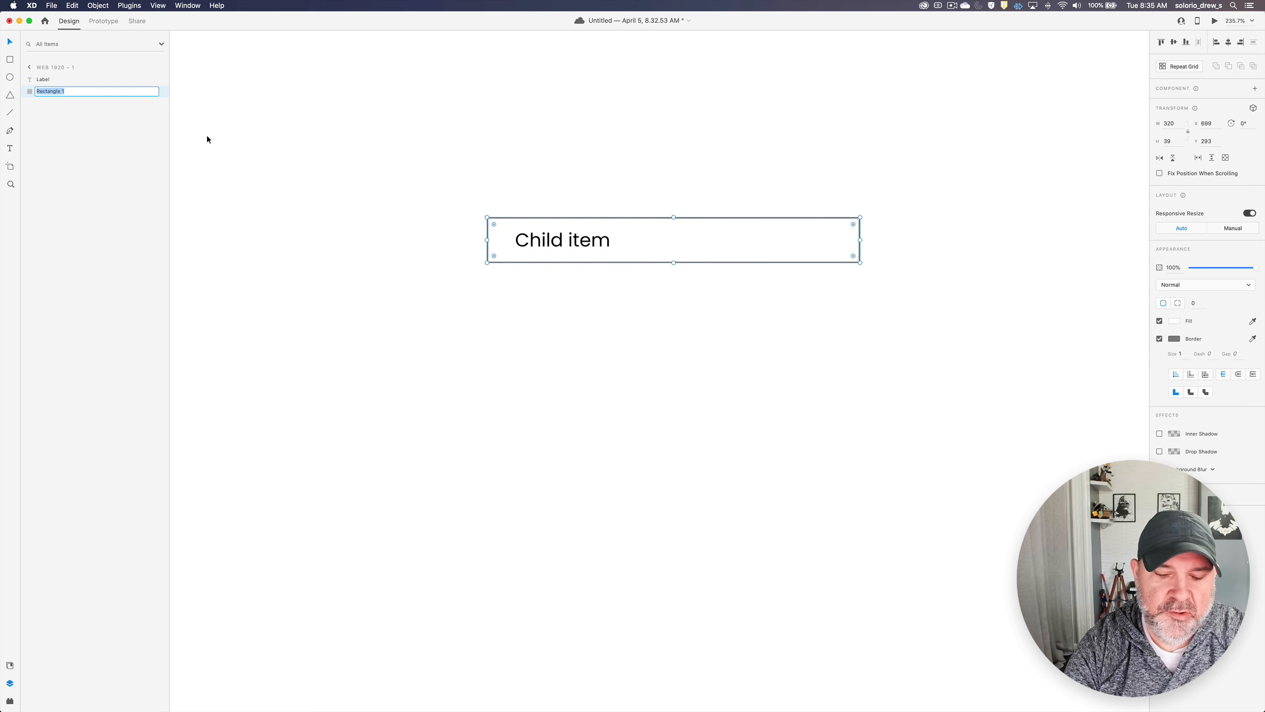
{"action": "type", "text": "Background"}
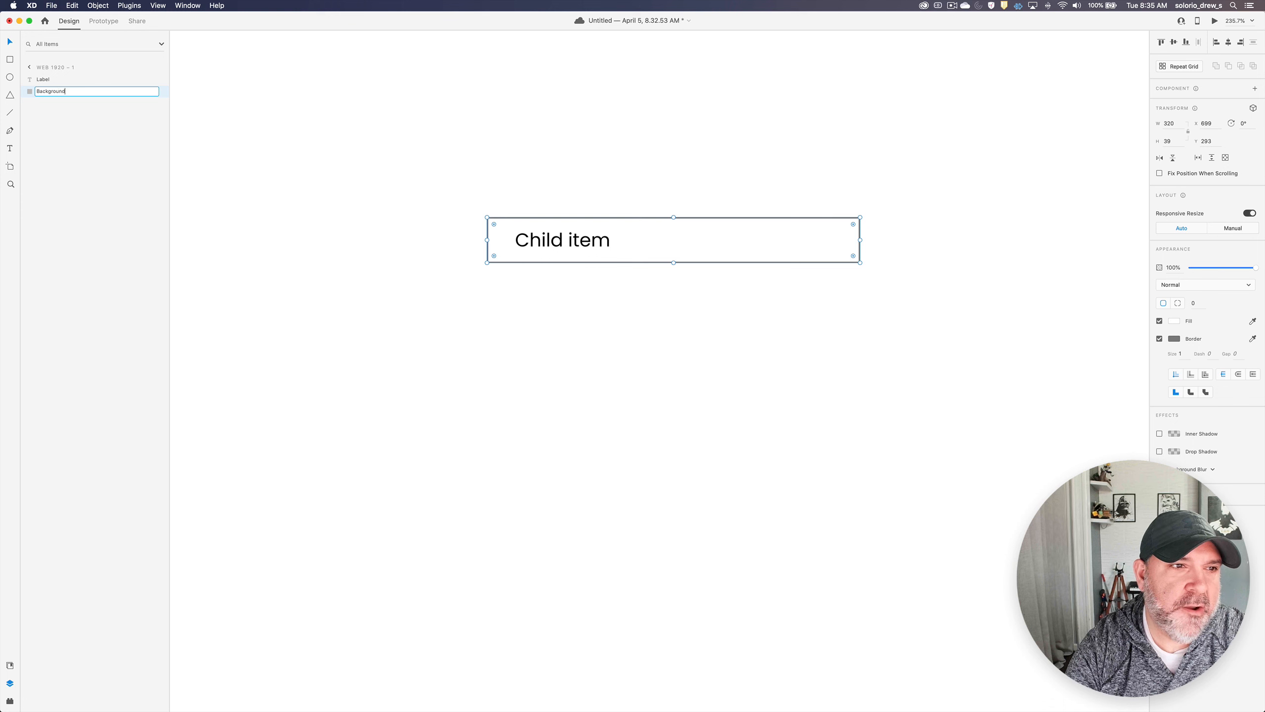
{"action": "key", "text": "Return"}
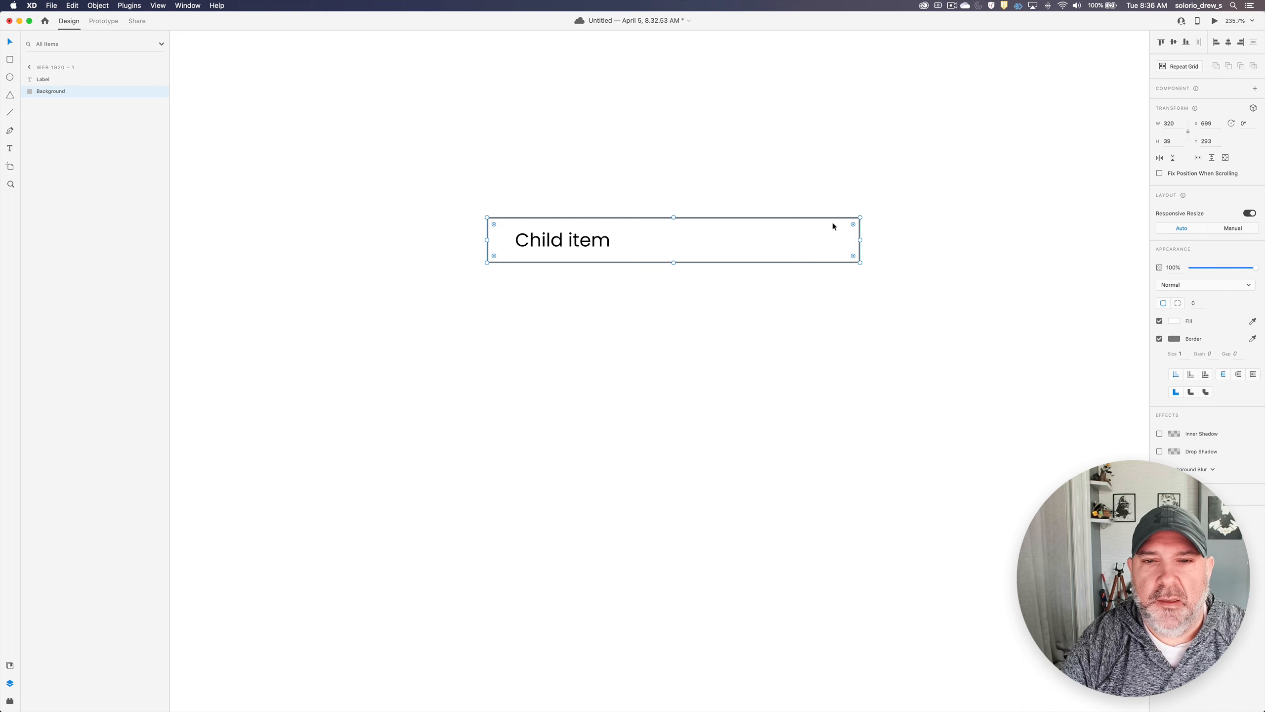
- Duplicate the label and background 115 px above the original and convert the copy into a component
{"action": "left_click", "coordinate": [587, 242], "text": "shift"}
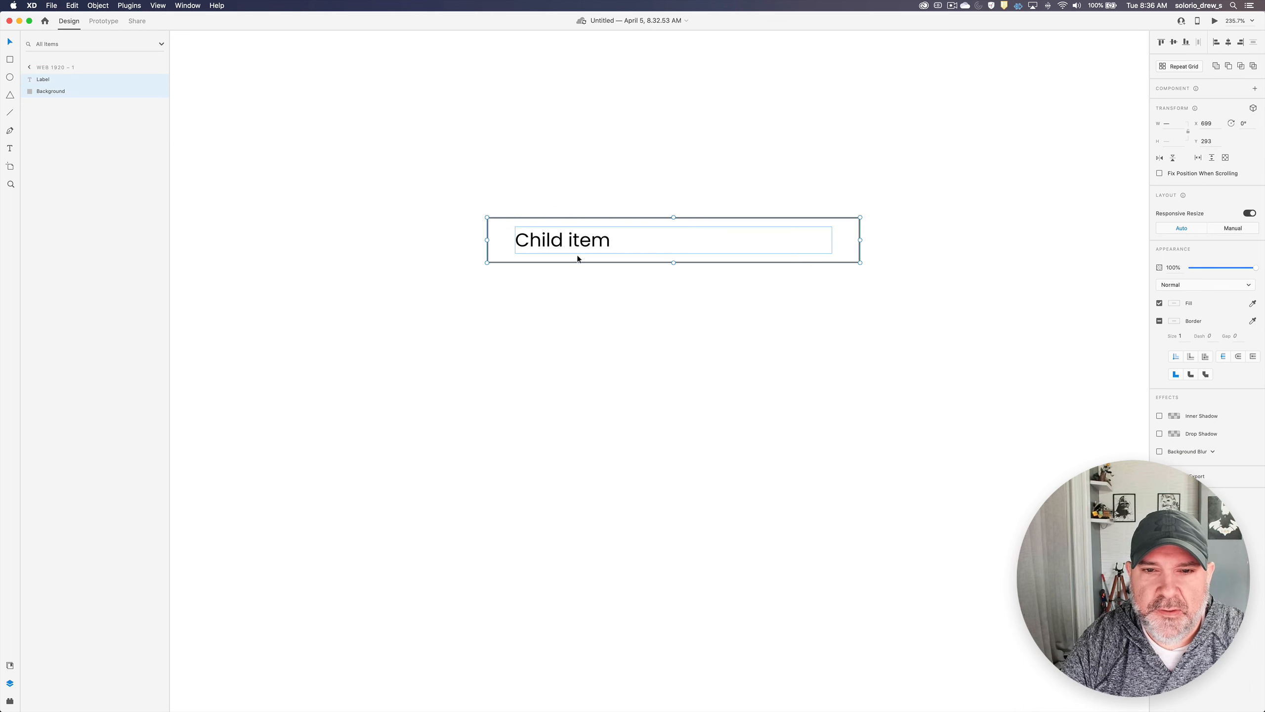
{"action": "left_click_drag", "start_coordinate": [568, 245], "coordinate": [793, 146]}
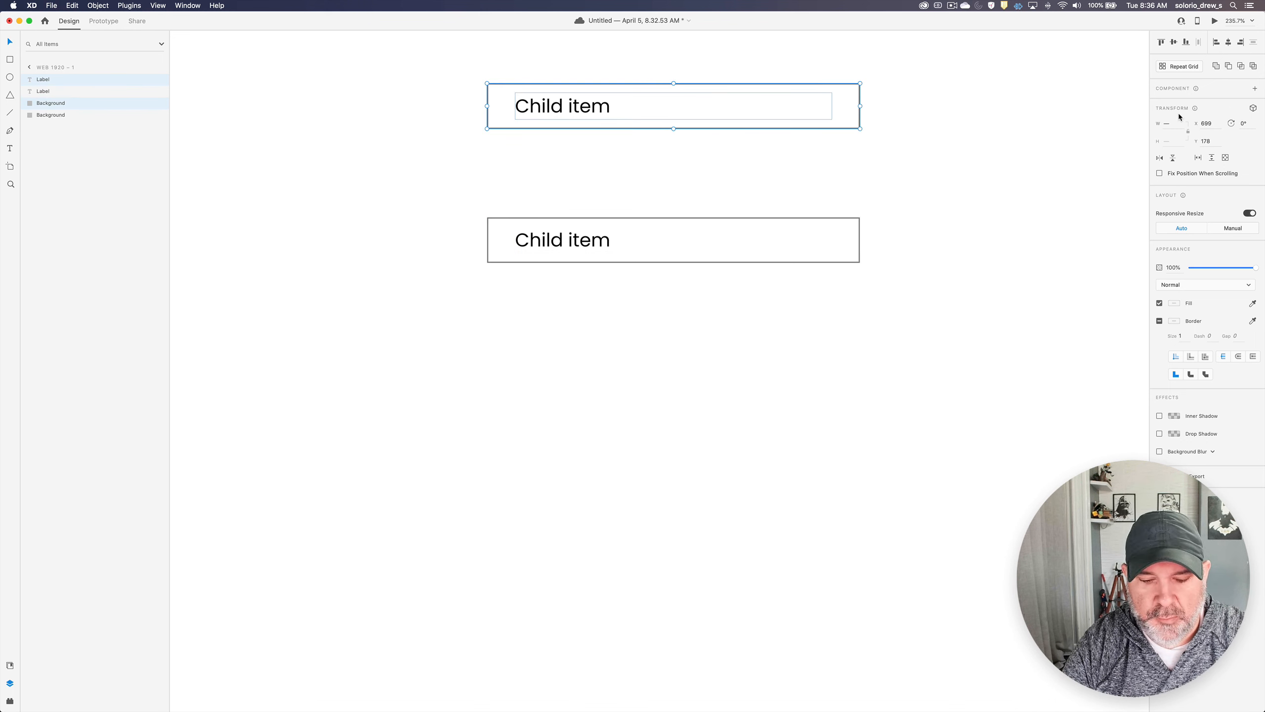
{"action": "left_click", "coordinate": [1255, 90]}
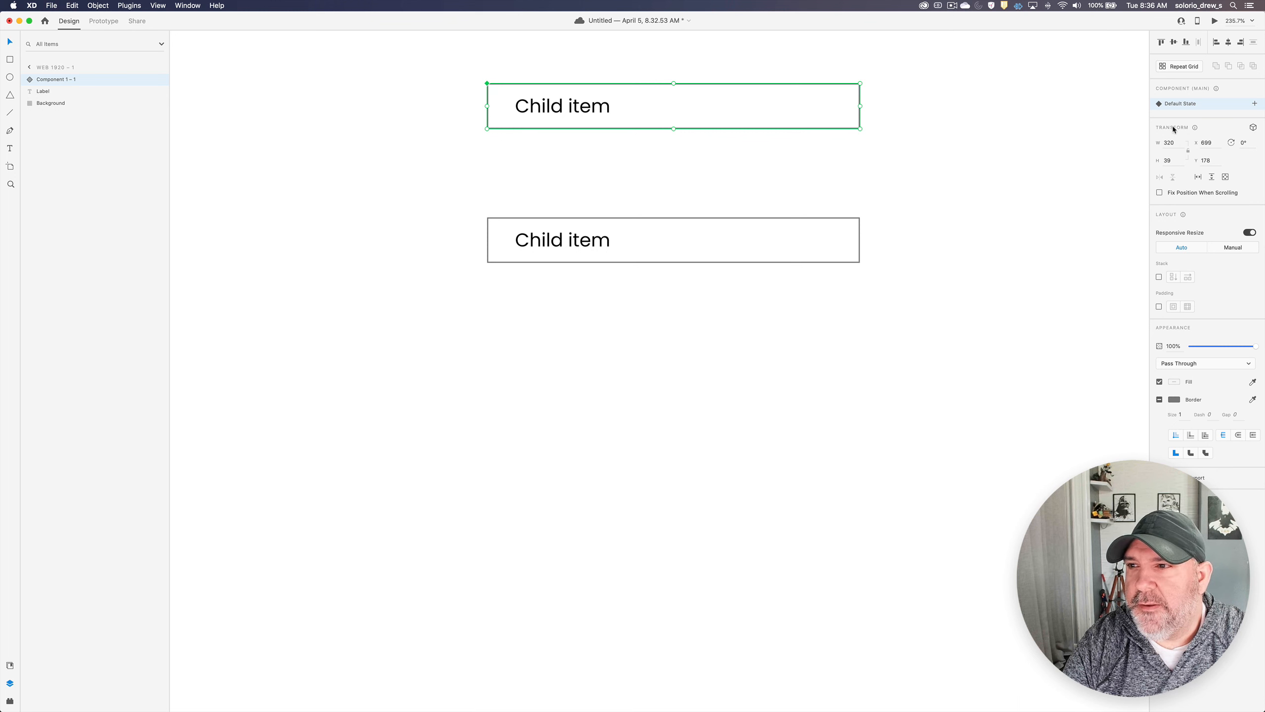
- Add a new state named Hover to the component
{"action": "left_click", "coordinate": [1255, 104]}
{"action": "left_click", "coordinate": [1205, 108]}
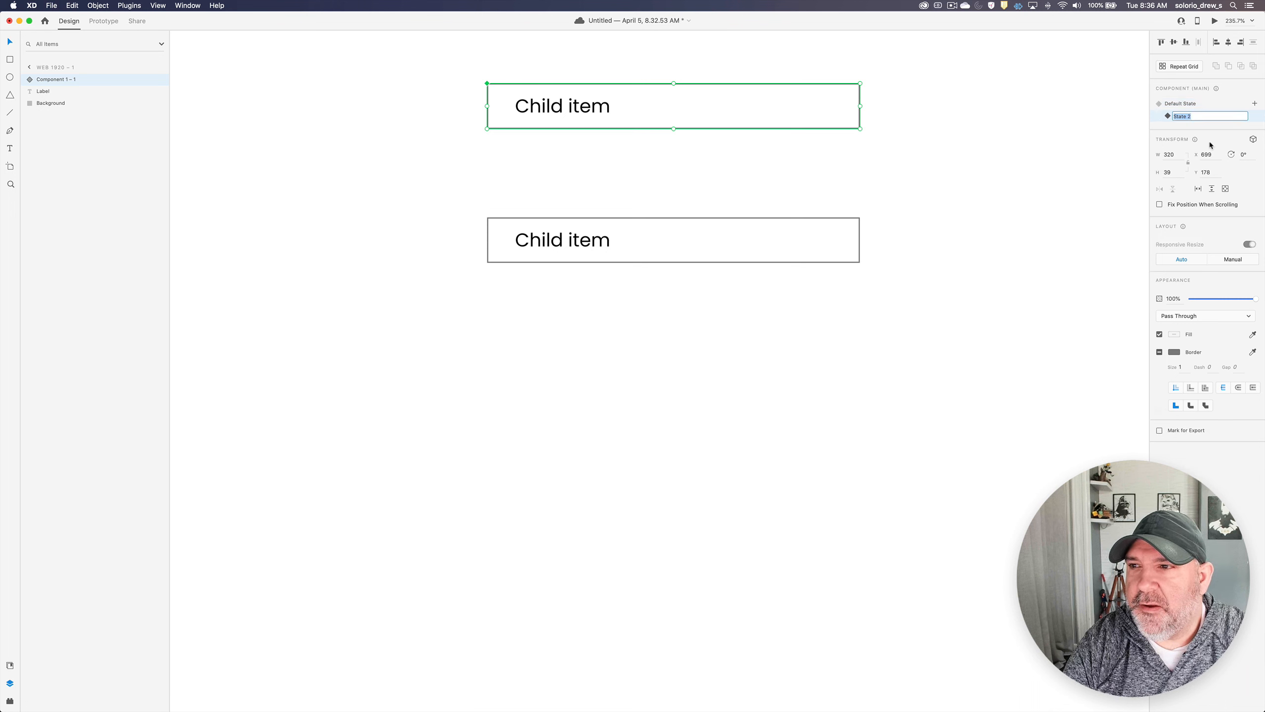
{"action": "type", "text": "Hover"}
{"action": "key", "text": "Return"}
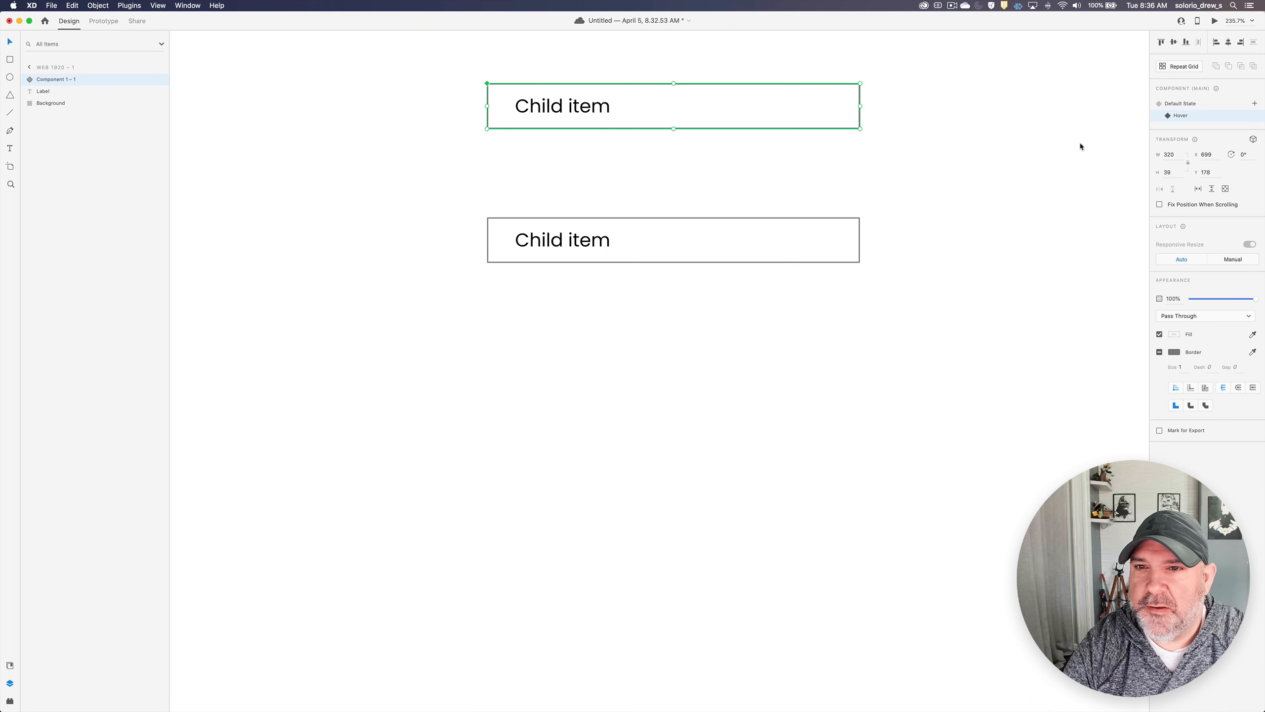
- Fill the Hover state's background with light red and return the component to its Default State
{"action": "double_click", "coordinate": [846, 122]}
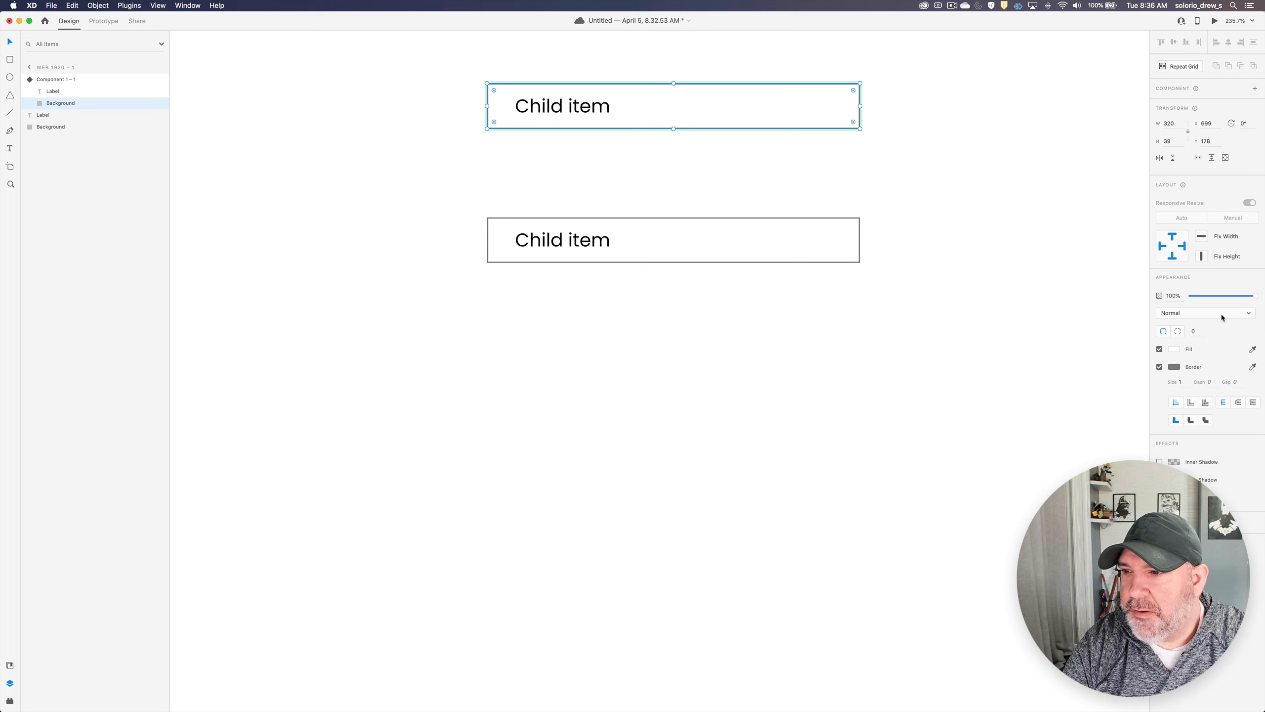
{"action": "left_click", "coordinate": [1175, 349]}
{"action": "left_click", "coordinate": [1086, 330]}
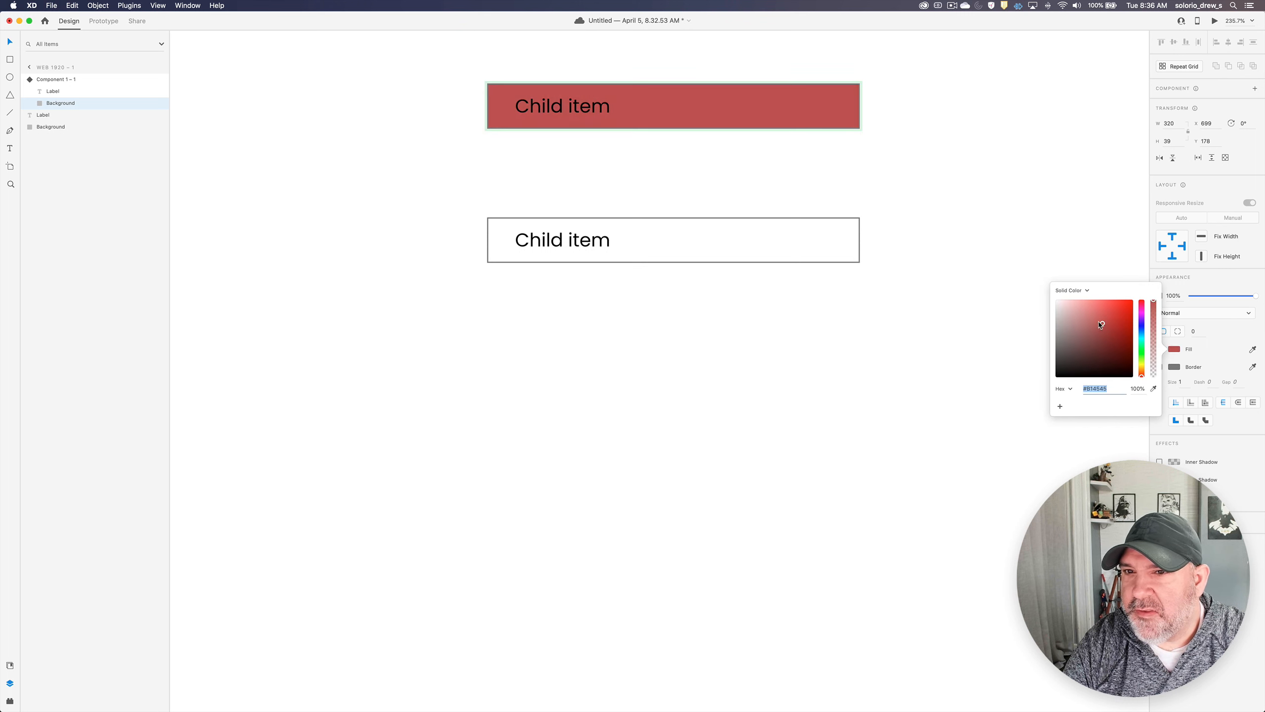
{"action": "left_click_drag", "start_coordinate": [1087, 333], "coordinate": [1085, 308]}
{"action": "left_click", "coordinate": [925, 171]}
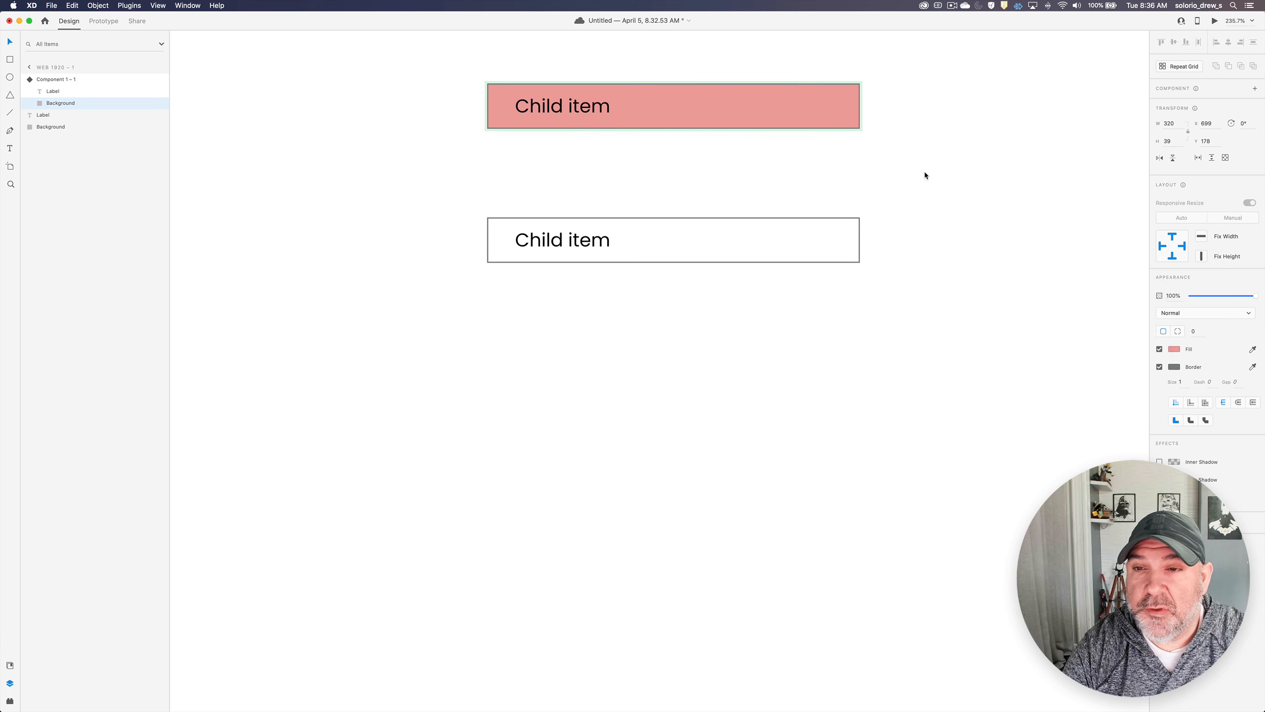
{"action": "left_click", "coordinate": [863, 138]}
{"action": "left_click", "coordinate": [825, 107]}
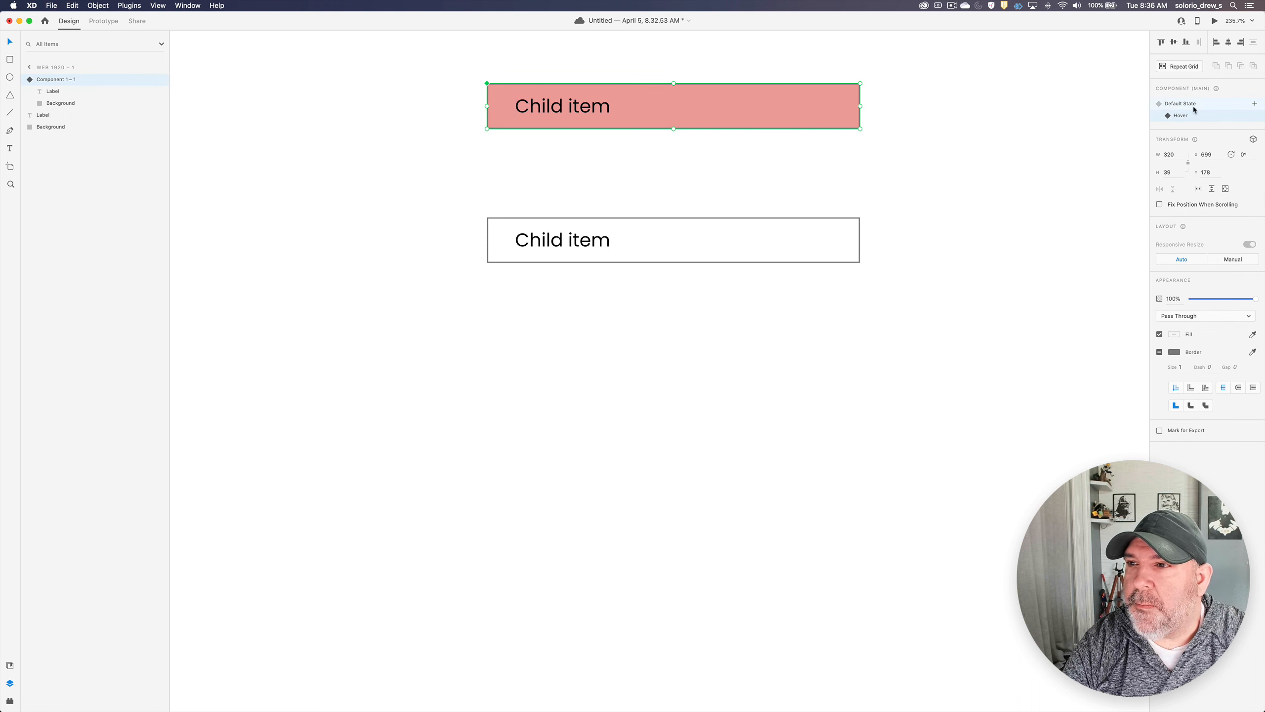
{"action": "left_click", "coordinate": [1188, 114]}
{"action": "left_click", "coordinate": [918, 113]}
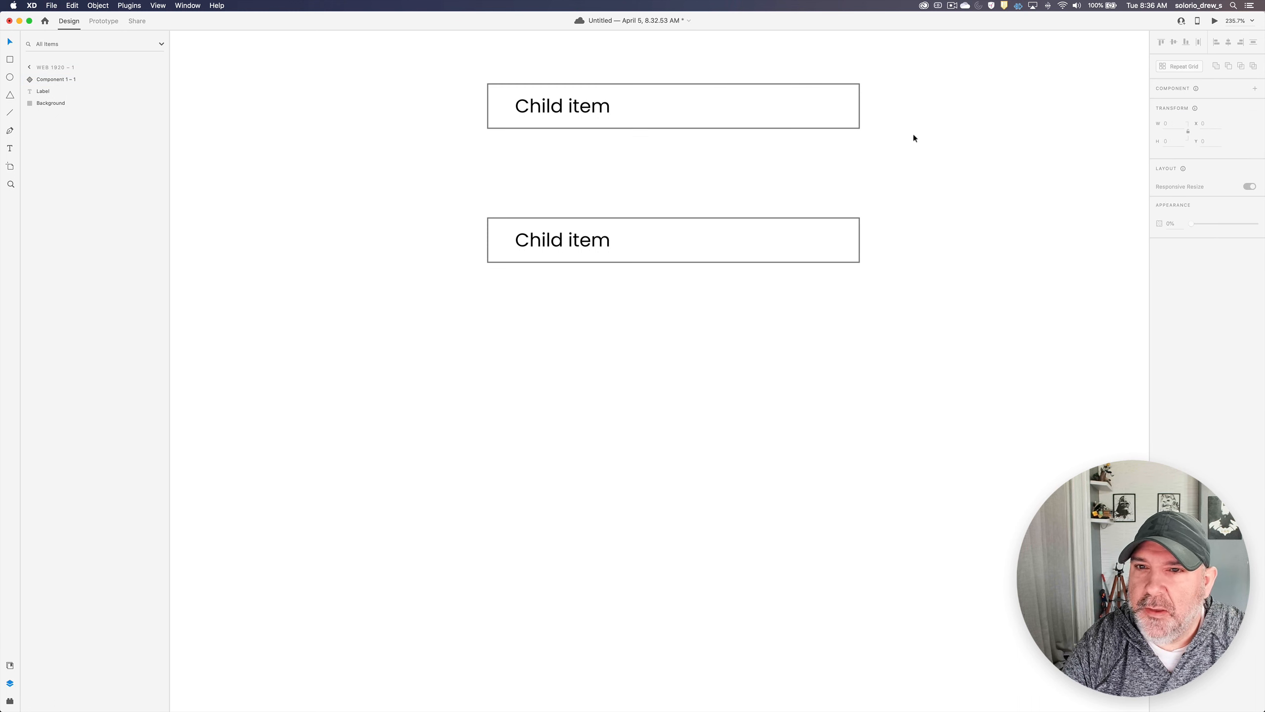
- Place a copy of the component below both rows, at about X 748, Y 434, and change its label to "Interior Color"
{"action": "left_click", "coordinate": [687, 106]}
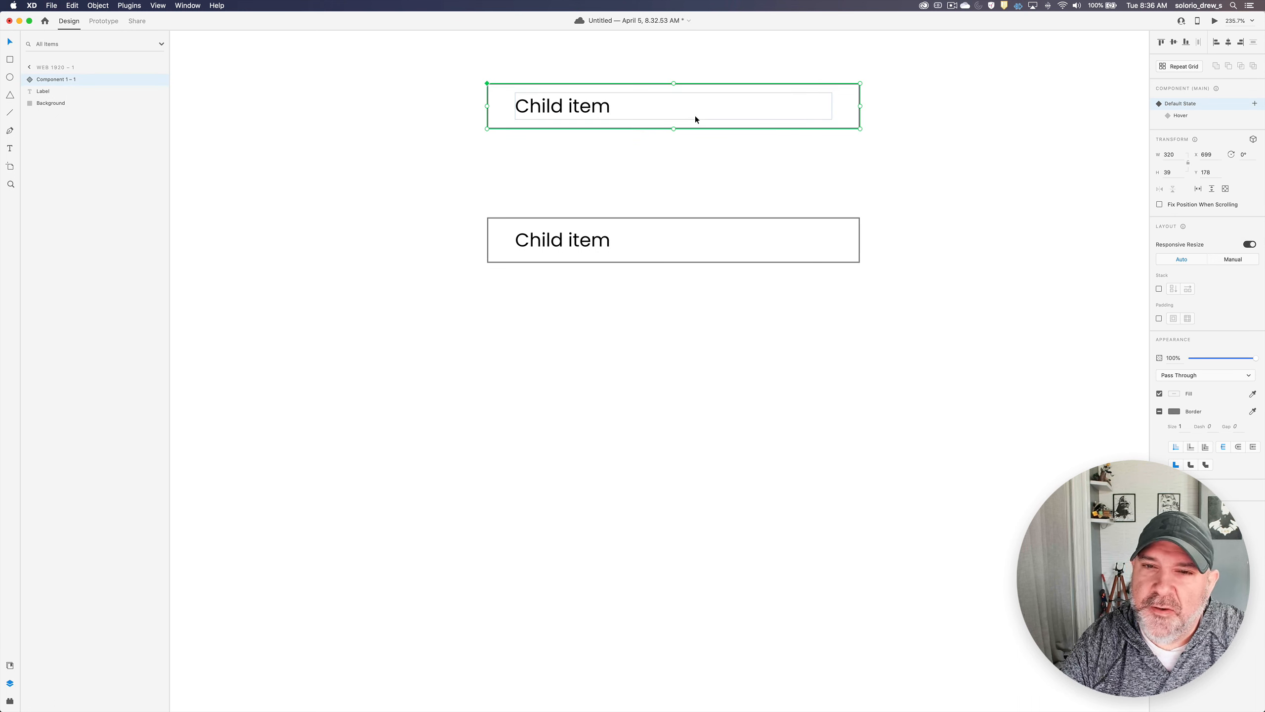
{"action": "left_click_drag", "start_coordinate": [645, 116], "coordinate": [708, 417]}
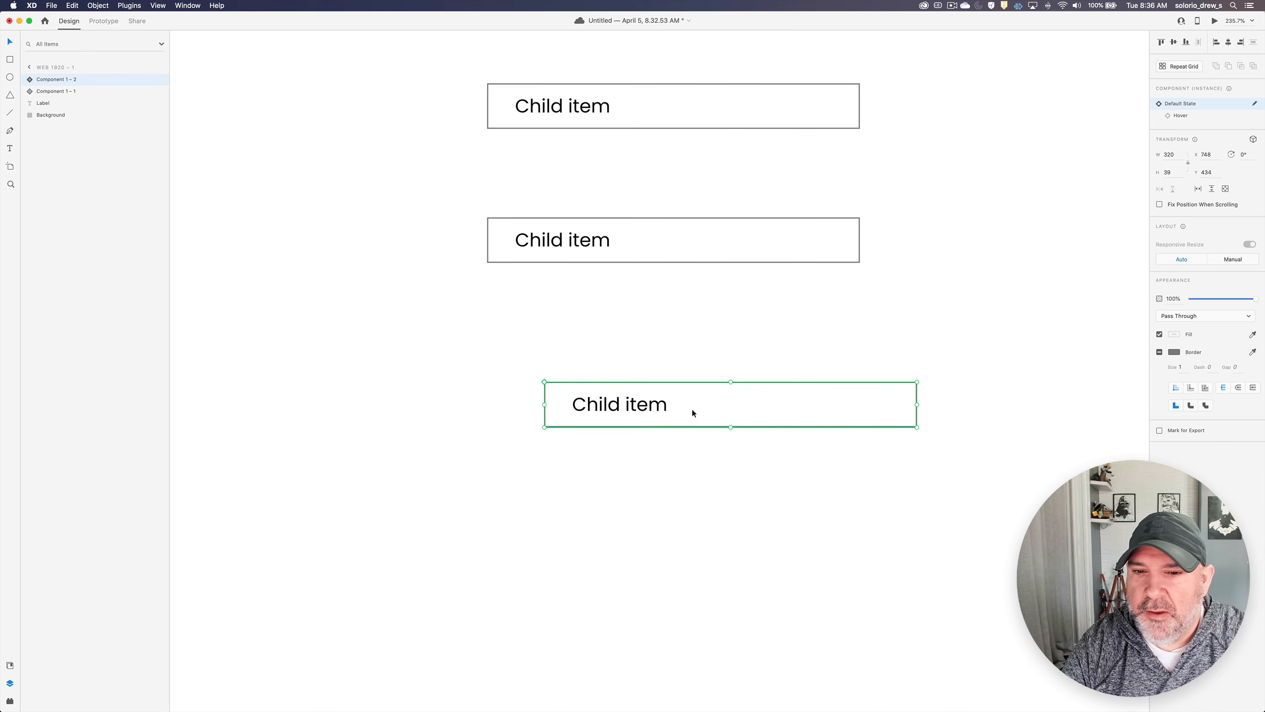
{"action": "double_click", "coordinate": [618, 410]}
{"action": "double_click", "coordinate": [618, 409]}
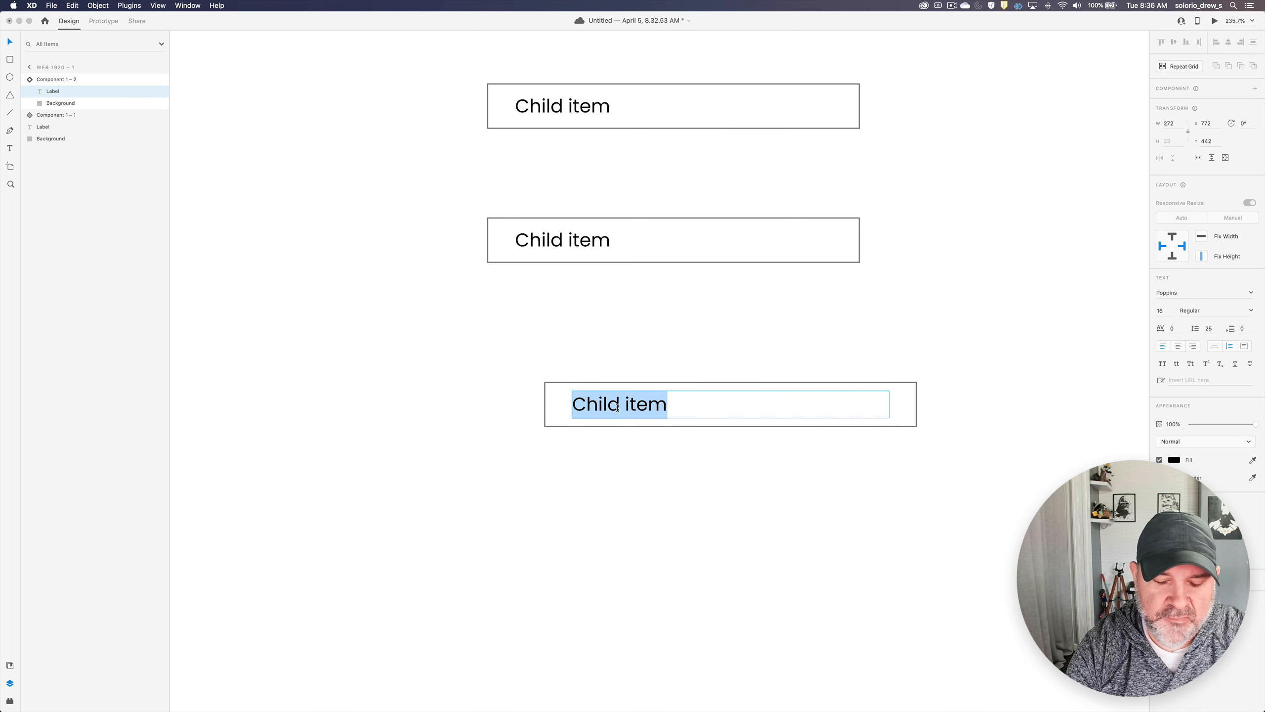
{"action": "type", "text": "Intero"}
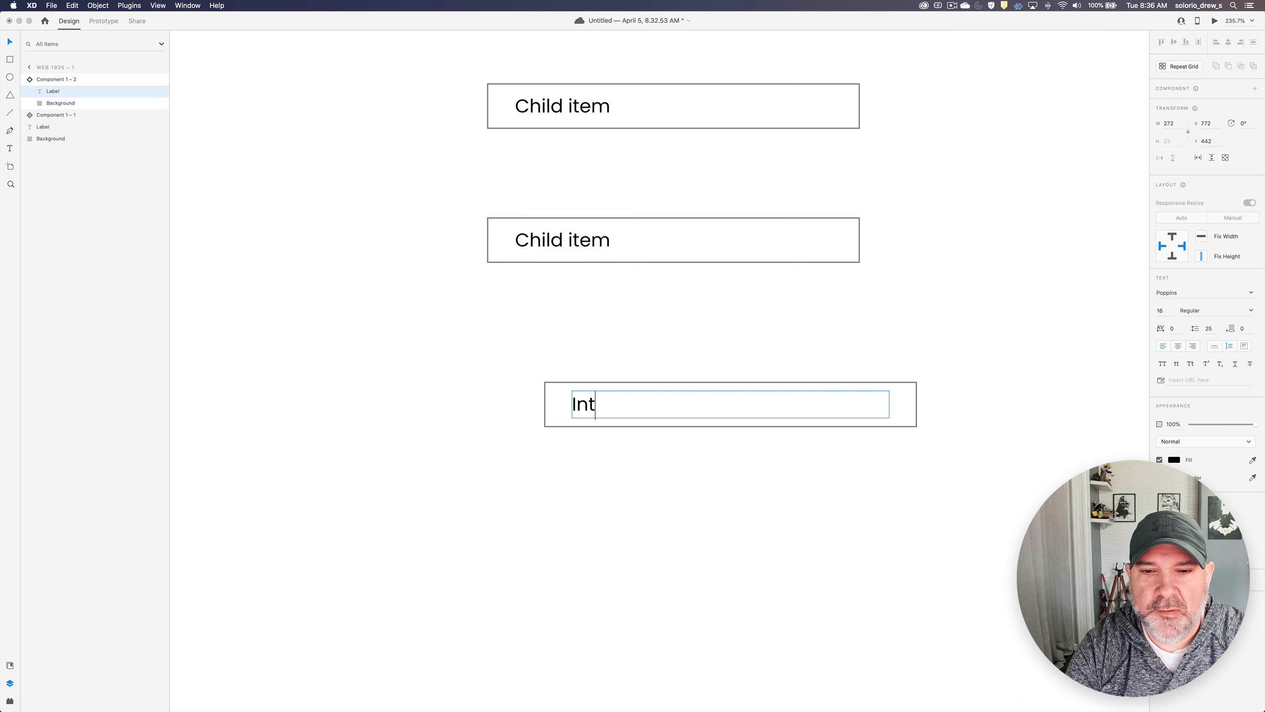
{"action": "type", "text": "ro"}
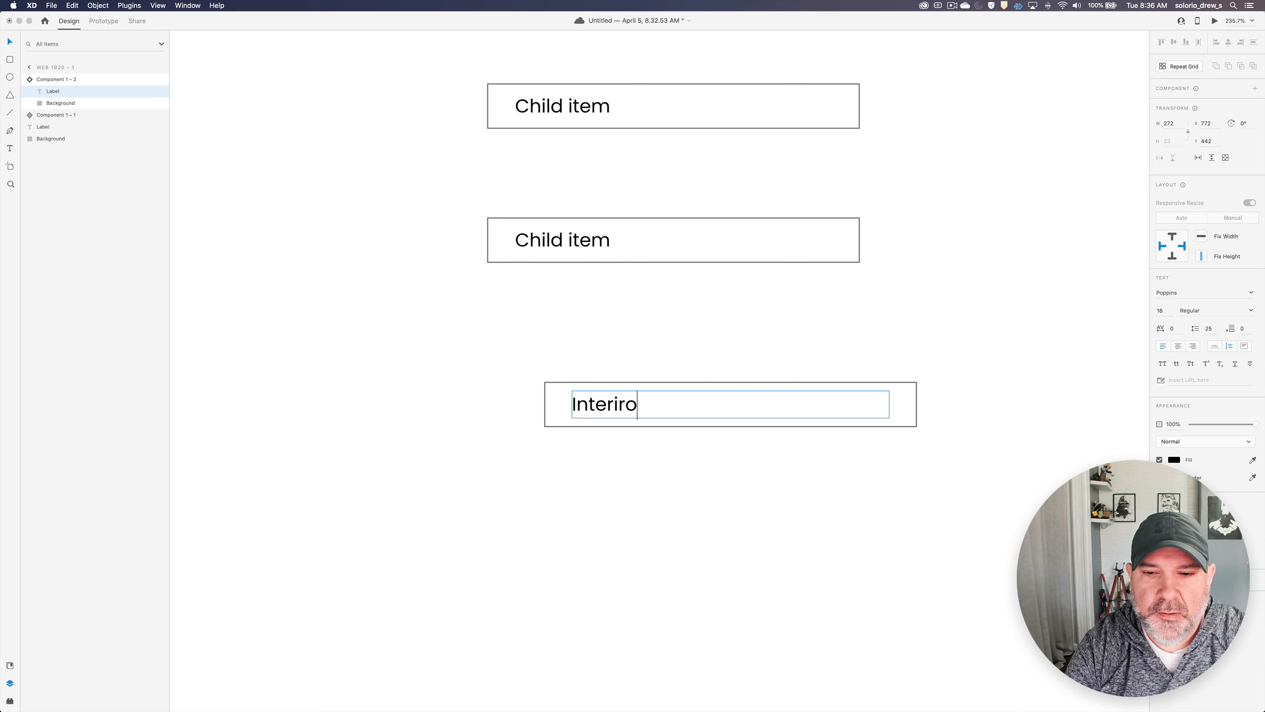
{"action": "key", "text": "BackSpace"}
{"action": "key", "text": "BackSpace"}
{"action": "type", "text": "or C"}
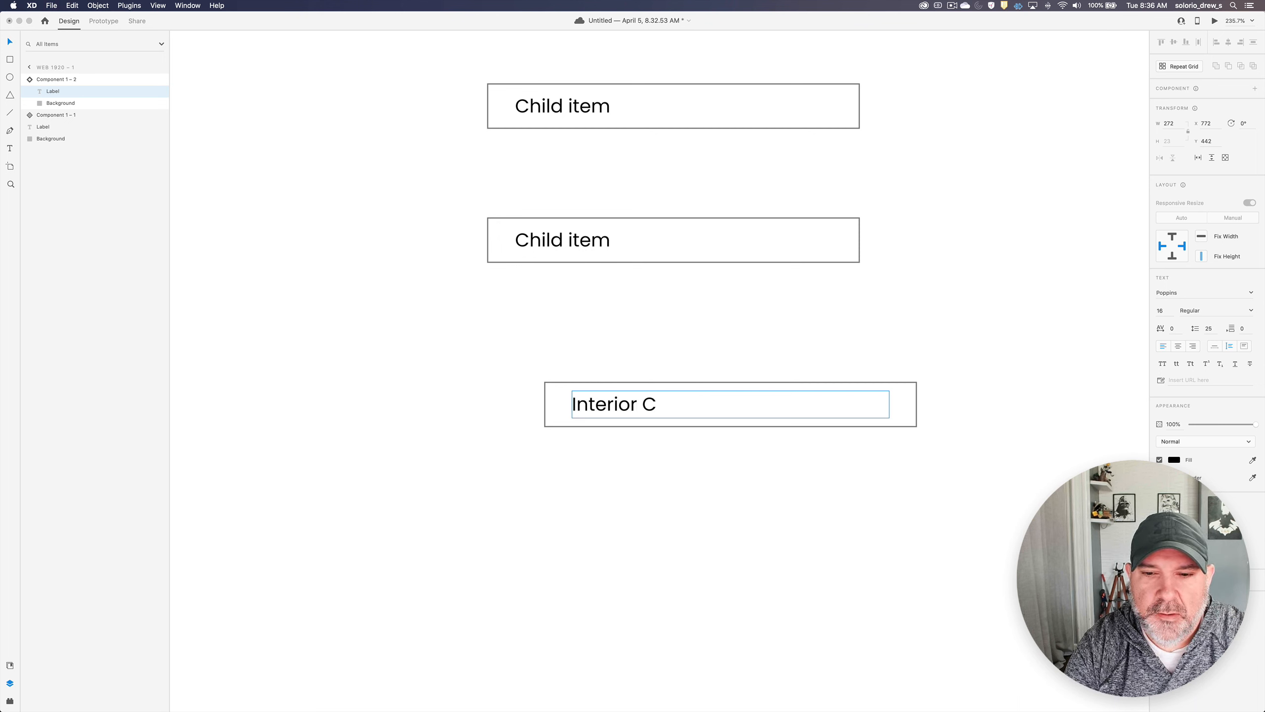
{"action": "type", "text": "olor"}
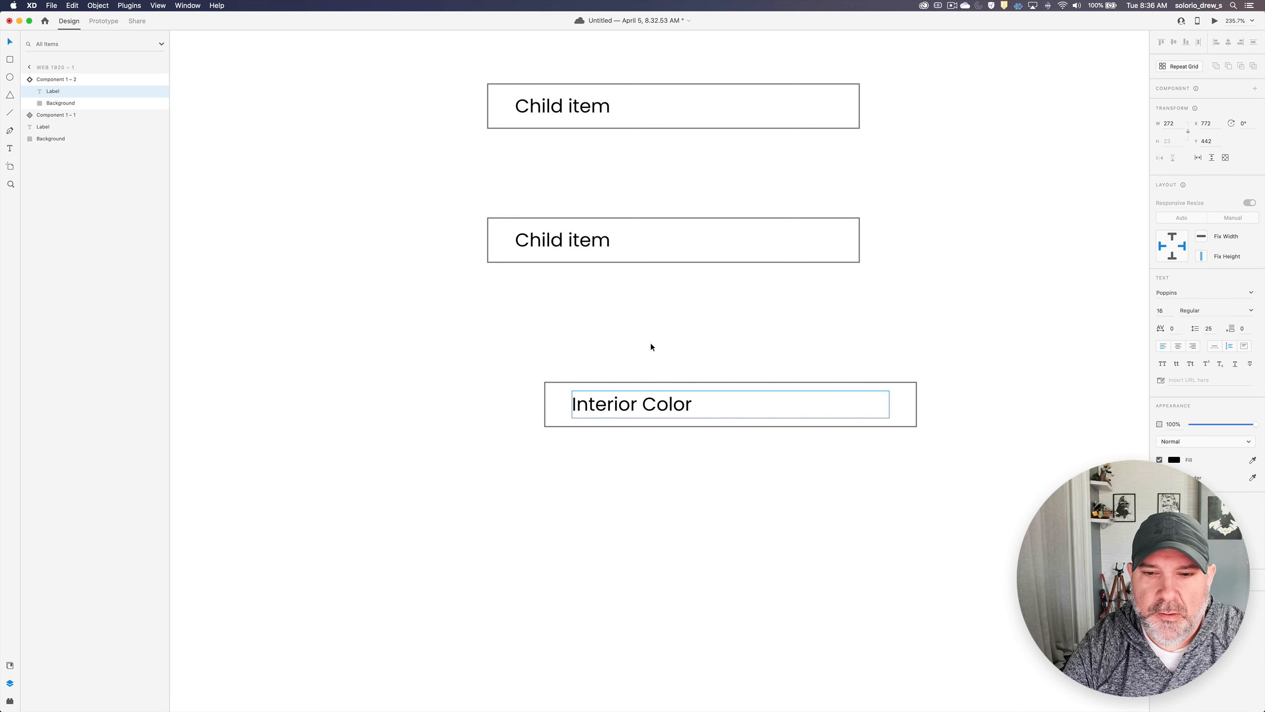
{"action": "left_click", "coordinate": [650, 342]}
- Switch the "Interior Color" component instance to its Hover state
{"action": "left_click", "coordinate": [649, 382]}
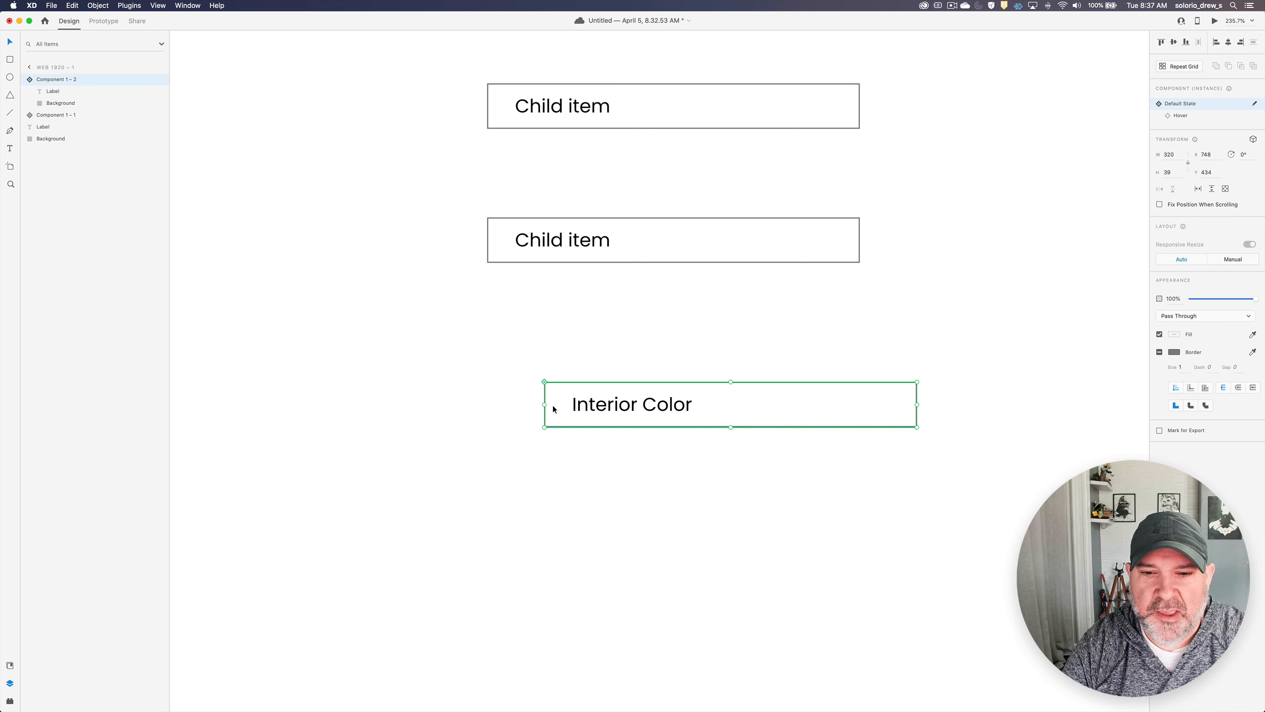
{"action": "left_click", "coordinate": [1179, 118]}
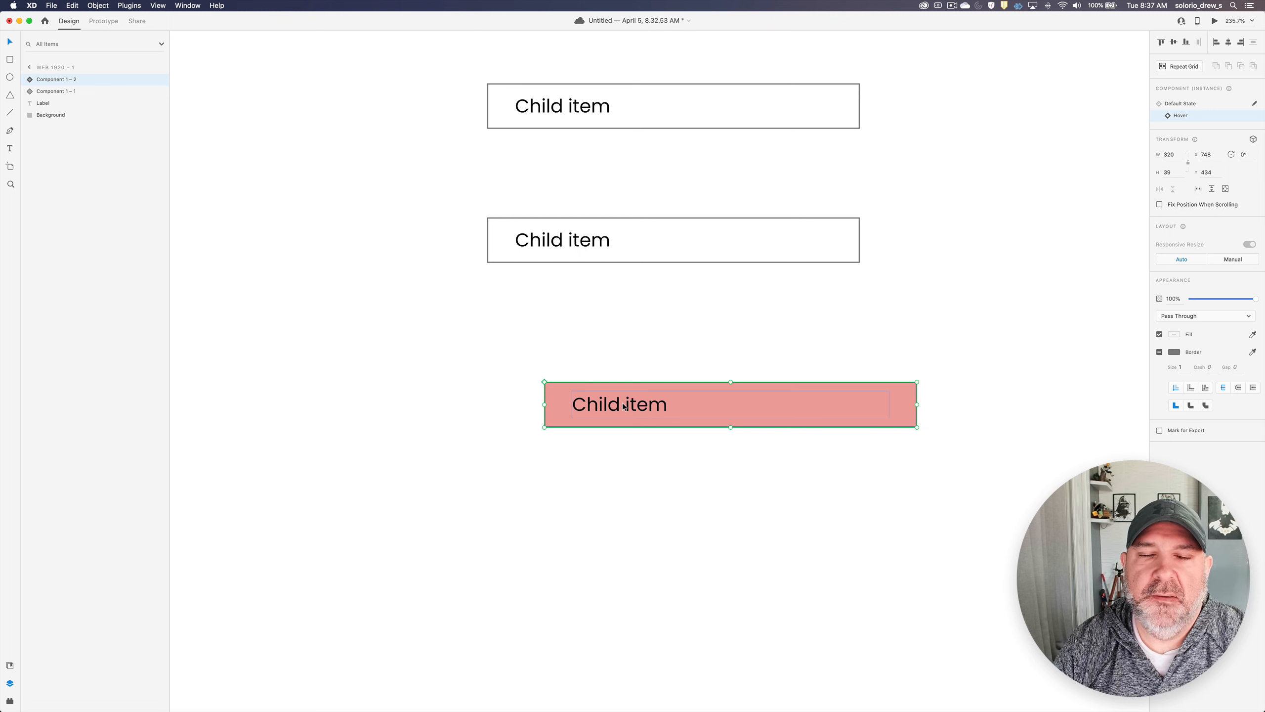
{"action": "left_click", "coordinate": [626, 357]}
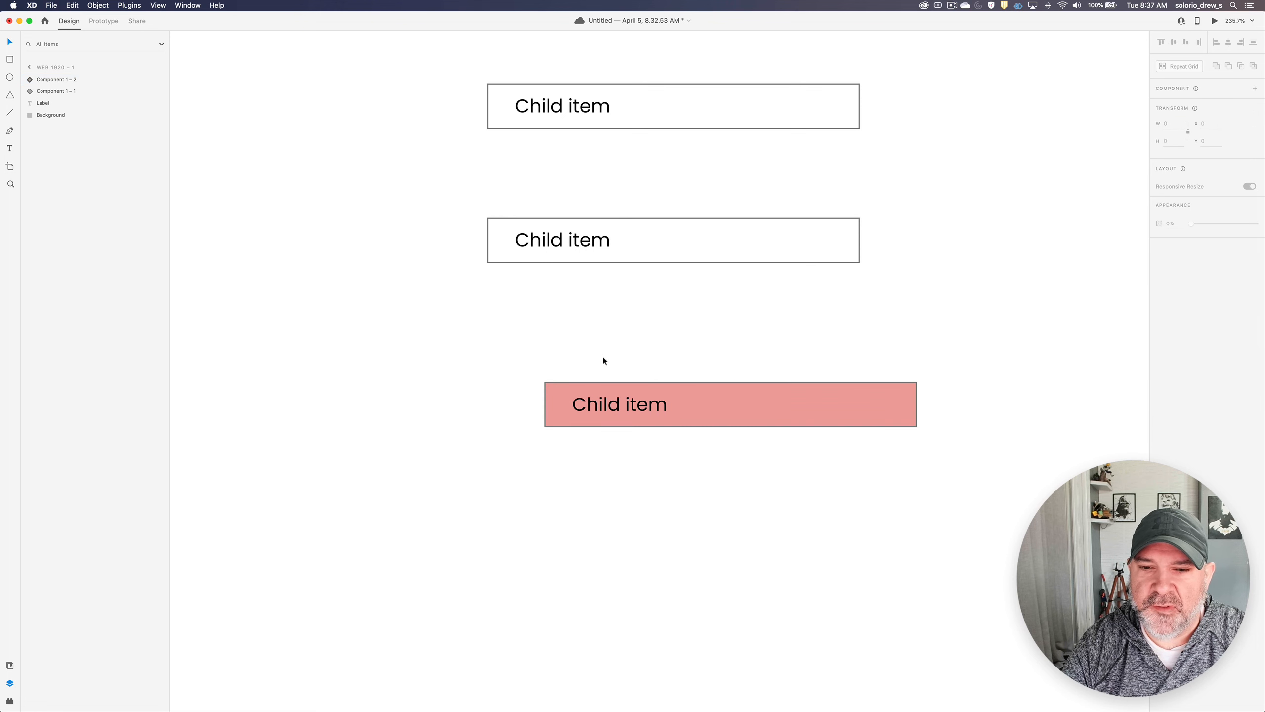
- Delete the component instance and the main component from the artboard
{"action": "left_click_drag", "start_coordinate": [604, 360], "coordinate": [725, 486]}
{"action": "key", "text": "Delete"}
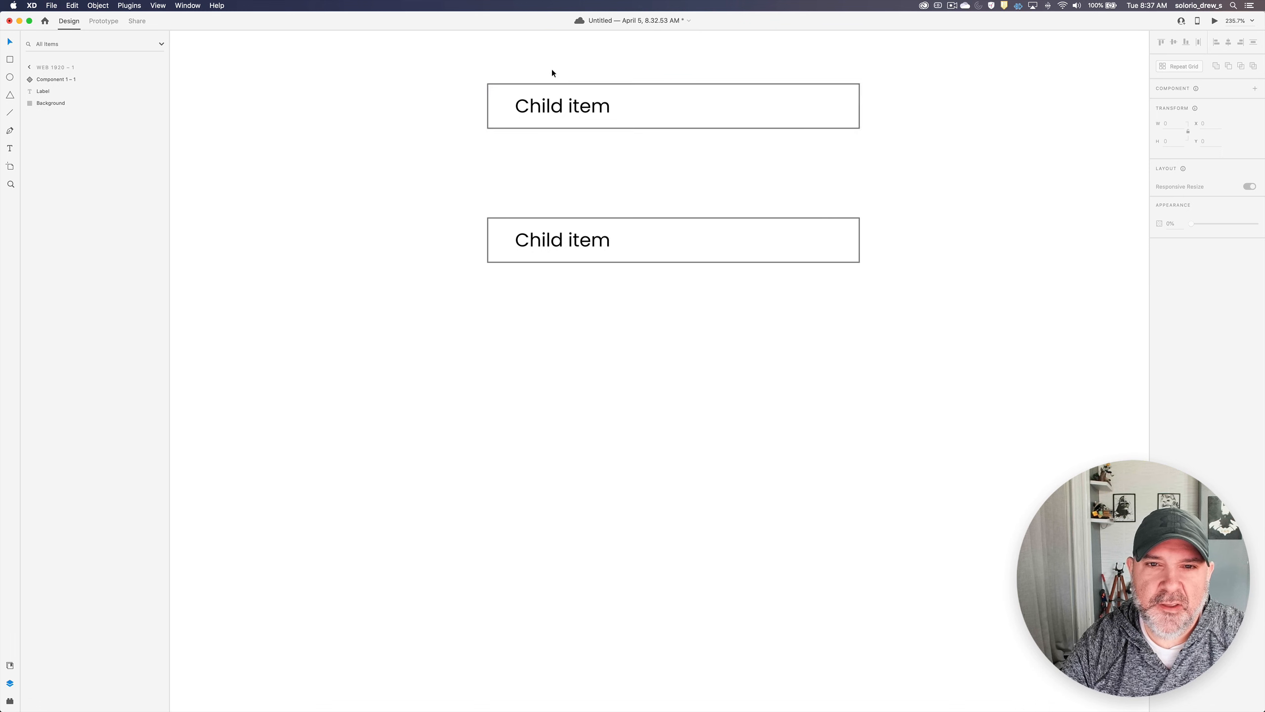
{"action": "left_click_drag", "start_coordinate": [551, 73], "coordinate": [660, 193]}
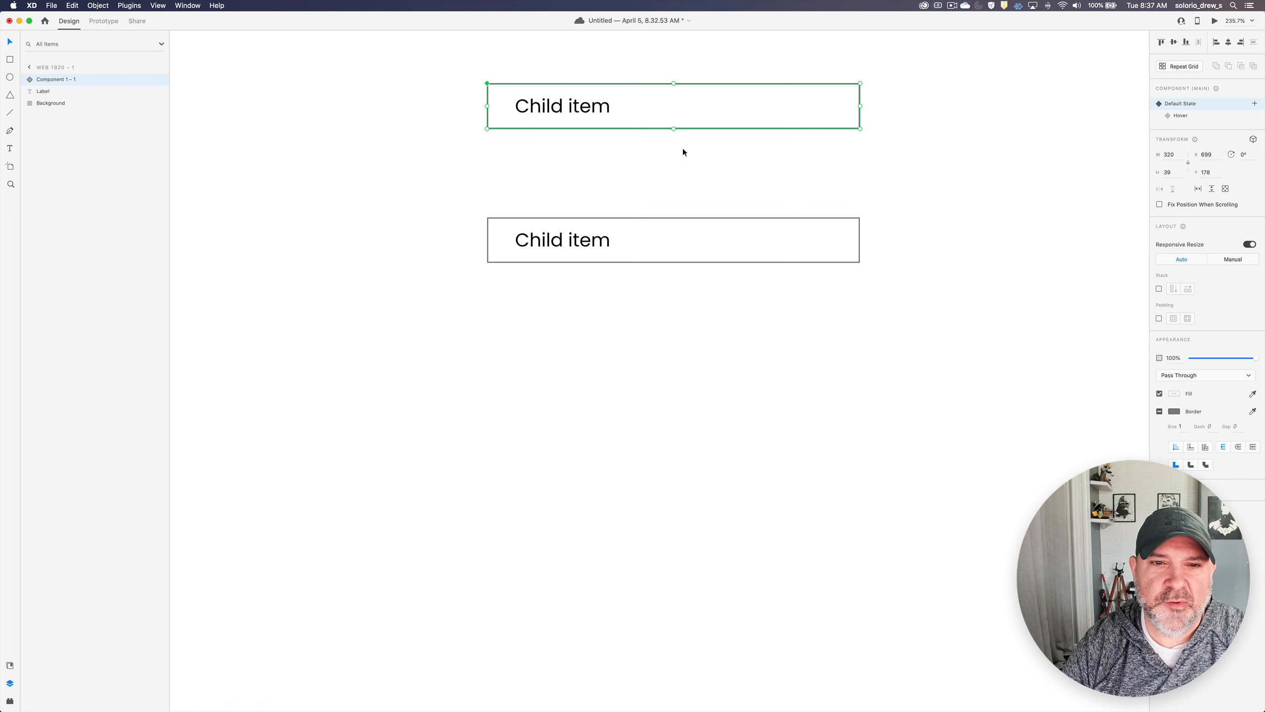
{"action": "key", "text": "Delete"}
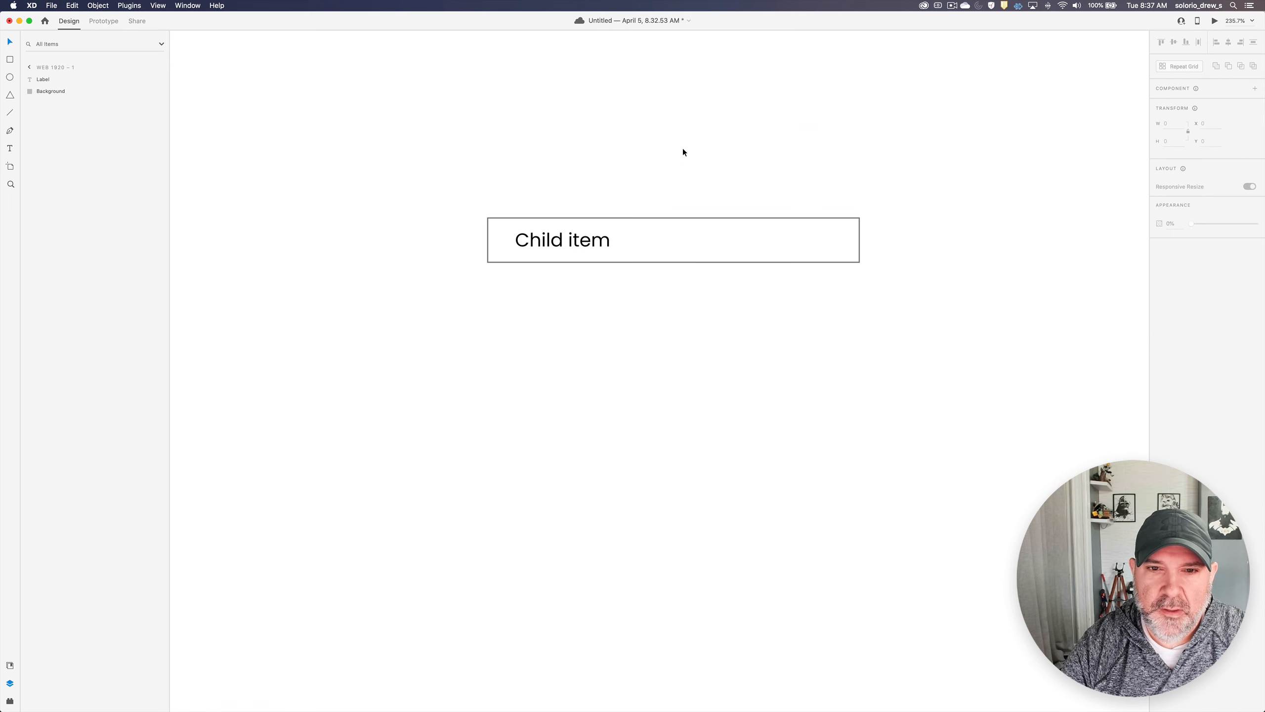
- Delete Component 1 from the document assets
{"action": "left_click", "coordinate": [10, 665]}
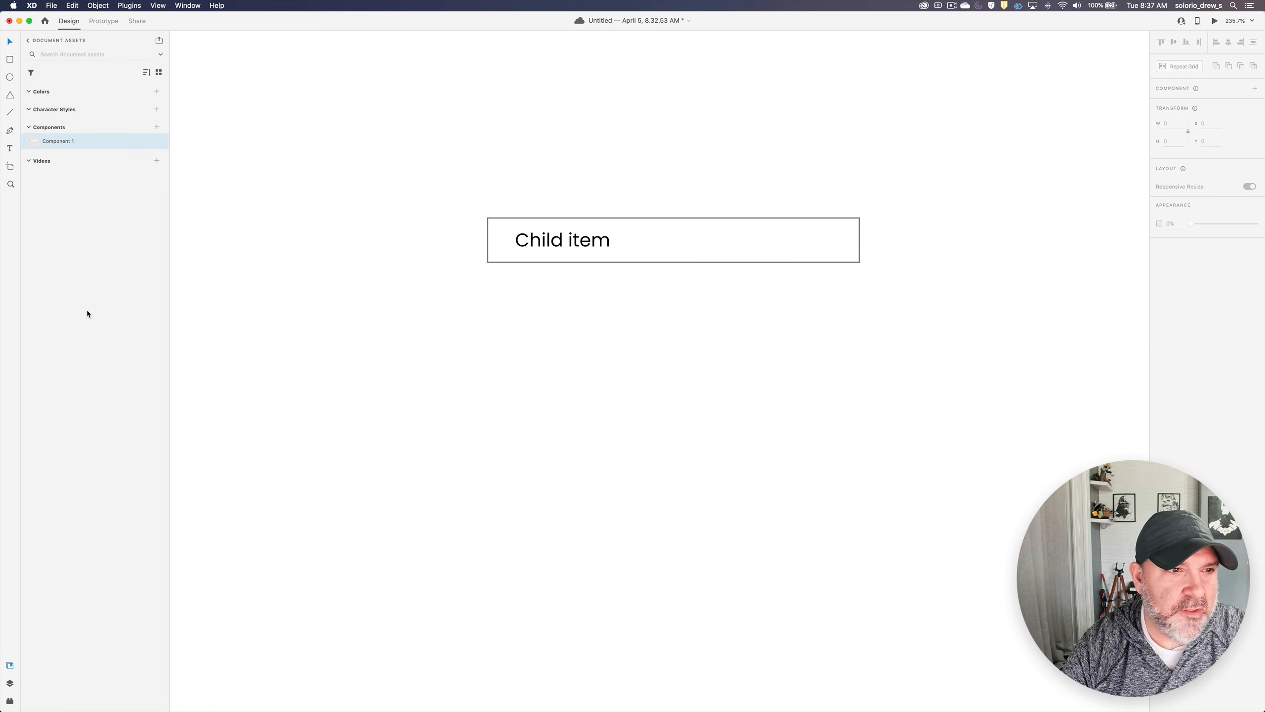
{"action": "right_click", "coordinate": [61, 140]}
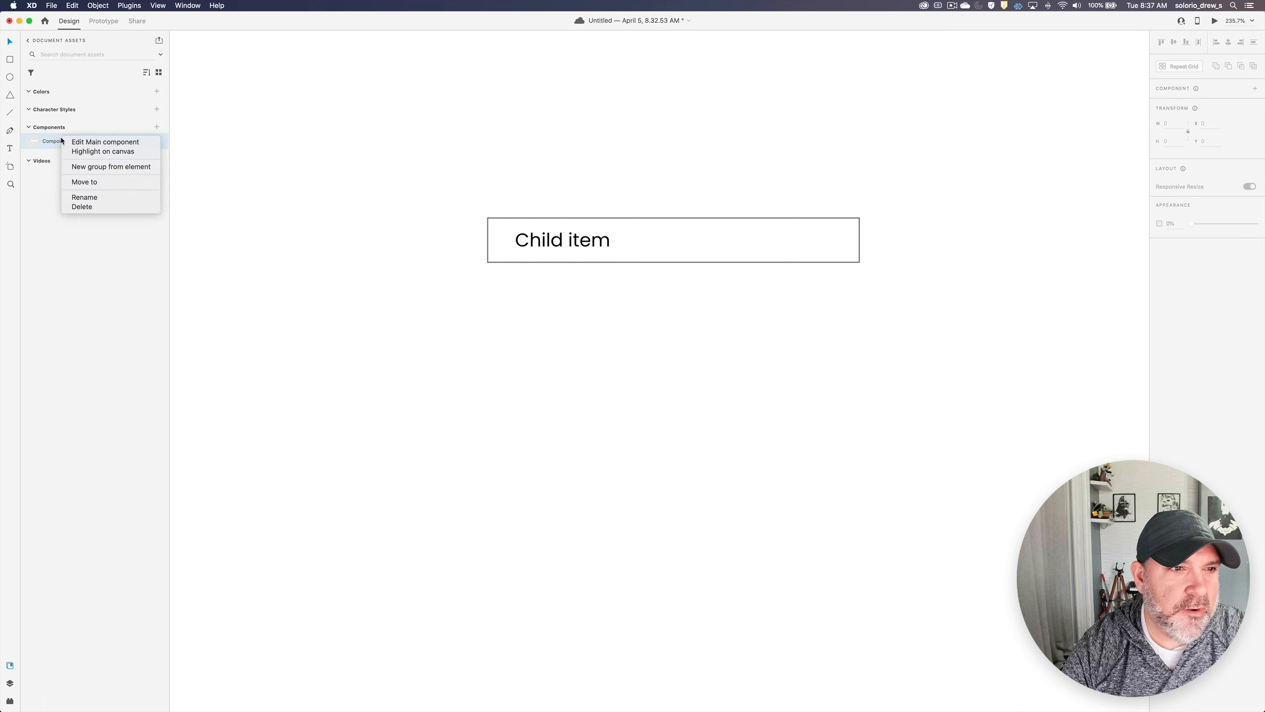
{"action": "left_click", "coordinate": [82, 206]}
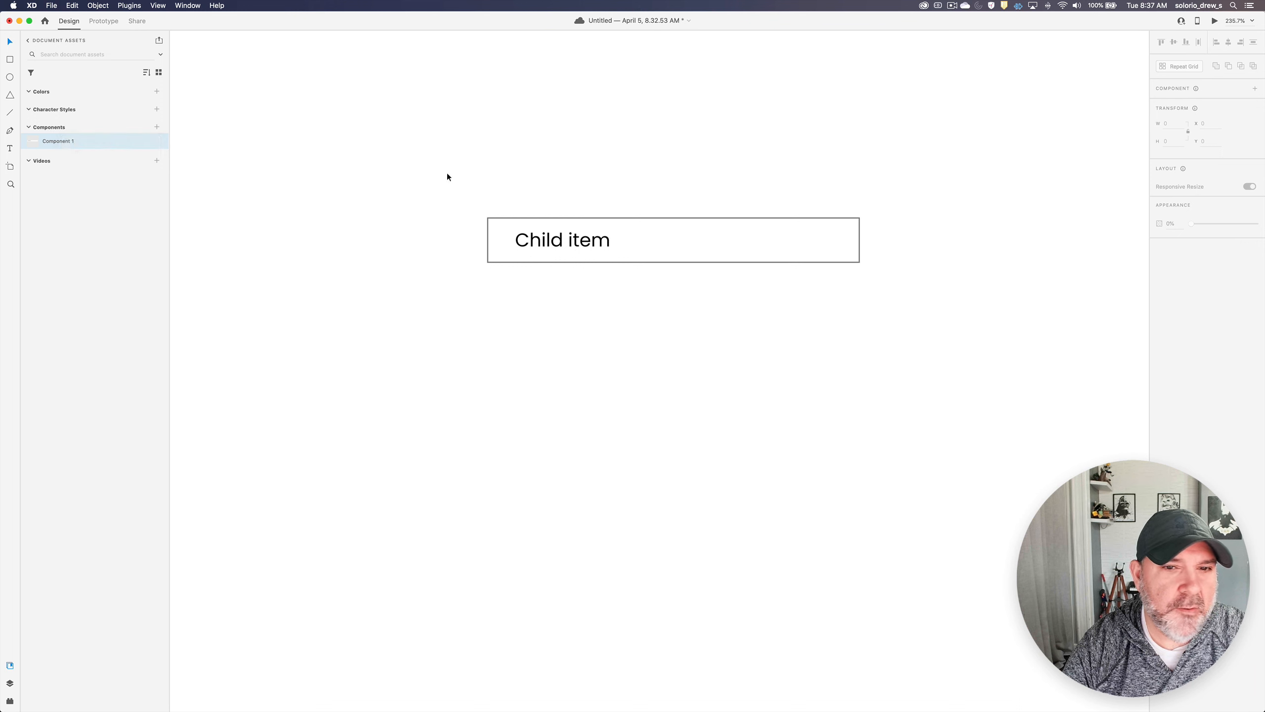
- Remove the border from the rectangle behind the "Child item" label and set its fill to light grey #F7F7F7
{"action": "double_click", "coordinate": [549, 243]}
{"action": "left_click", "coordinate": [506, 244]}
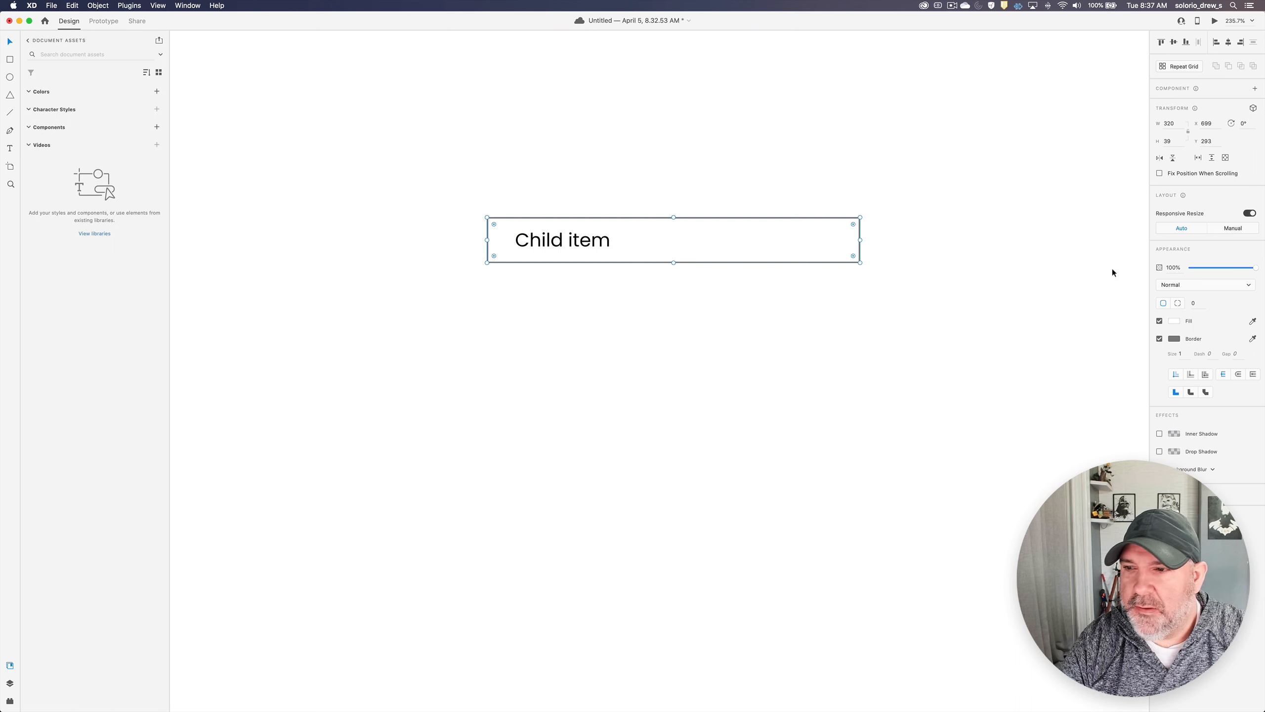
{"action": "left_click", "coordinate": [1159, 338]}
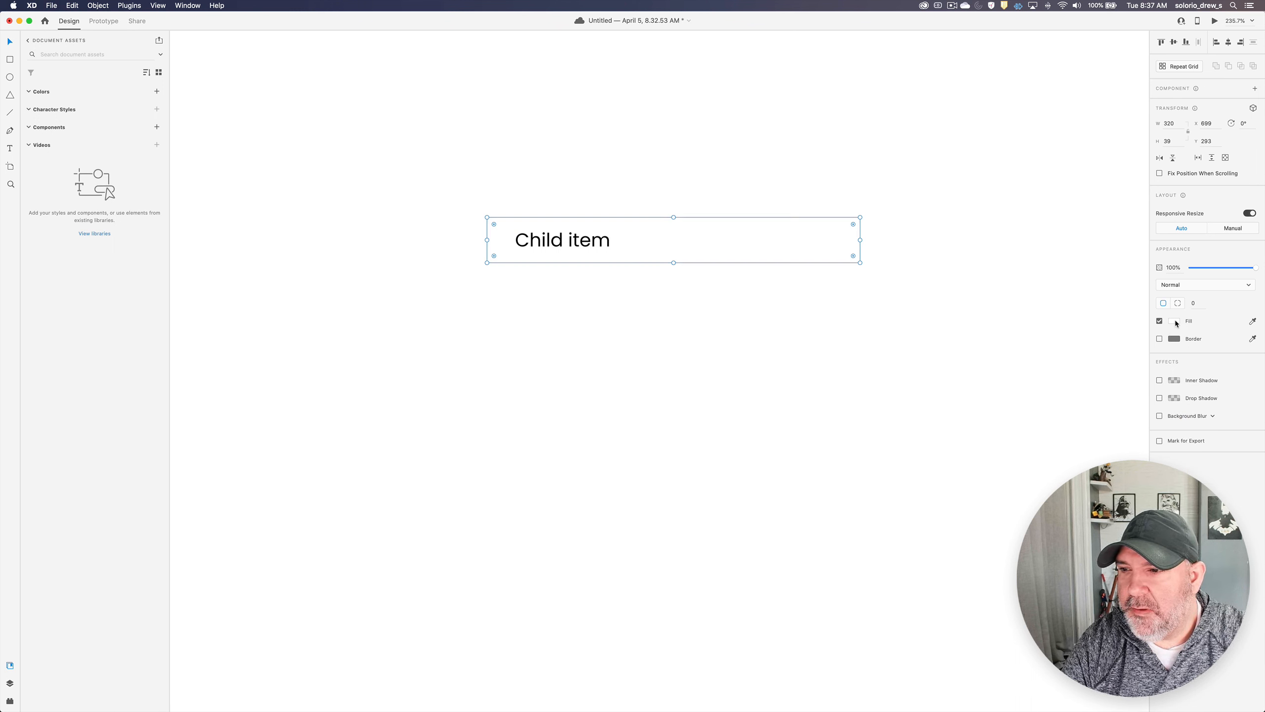
{"action": "left_click", "coordinate": [1175, 320]}
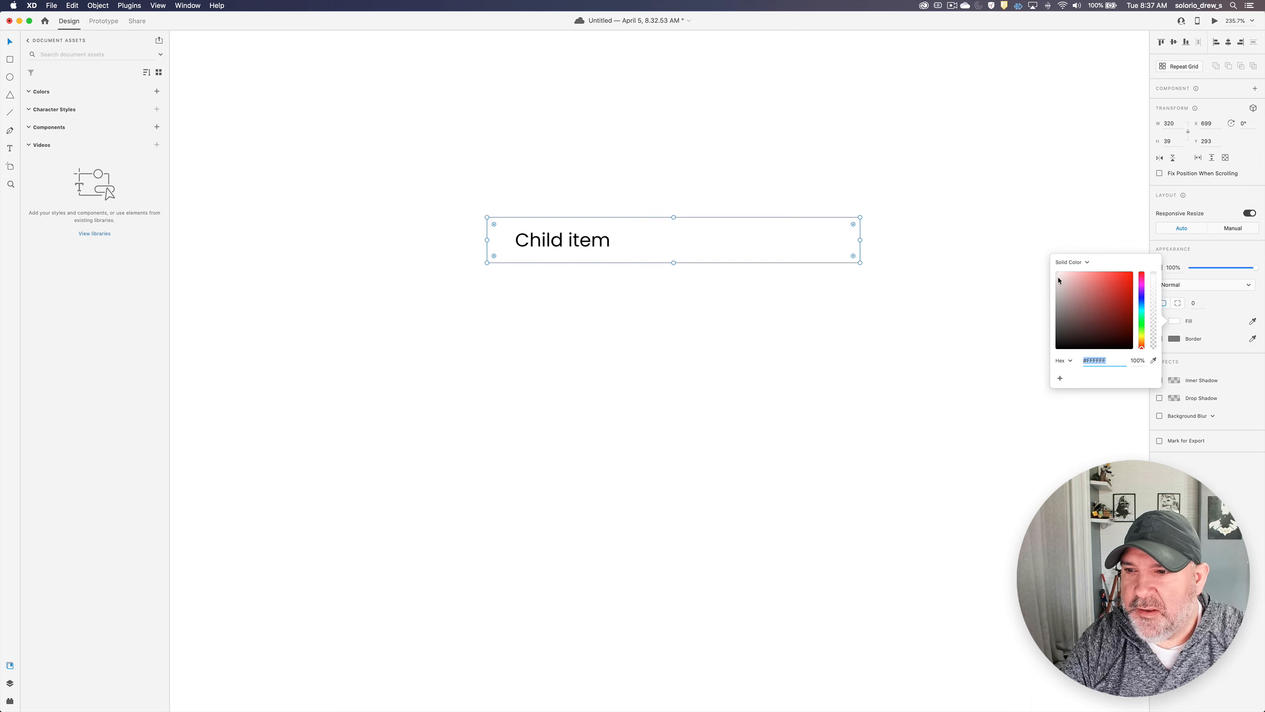
{"action": "left_click_drag", "start_coordinate": [1058, 277], "coordinate": [1050, 275]}
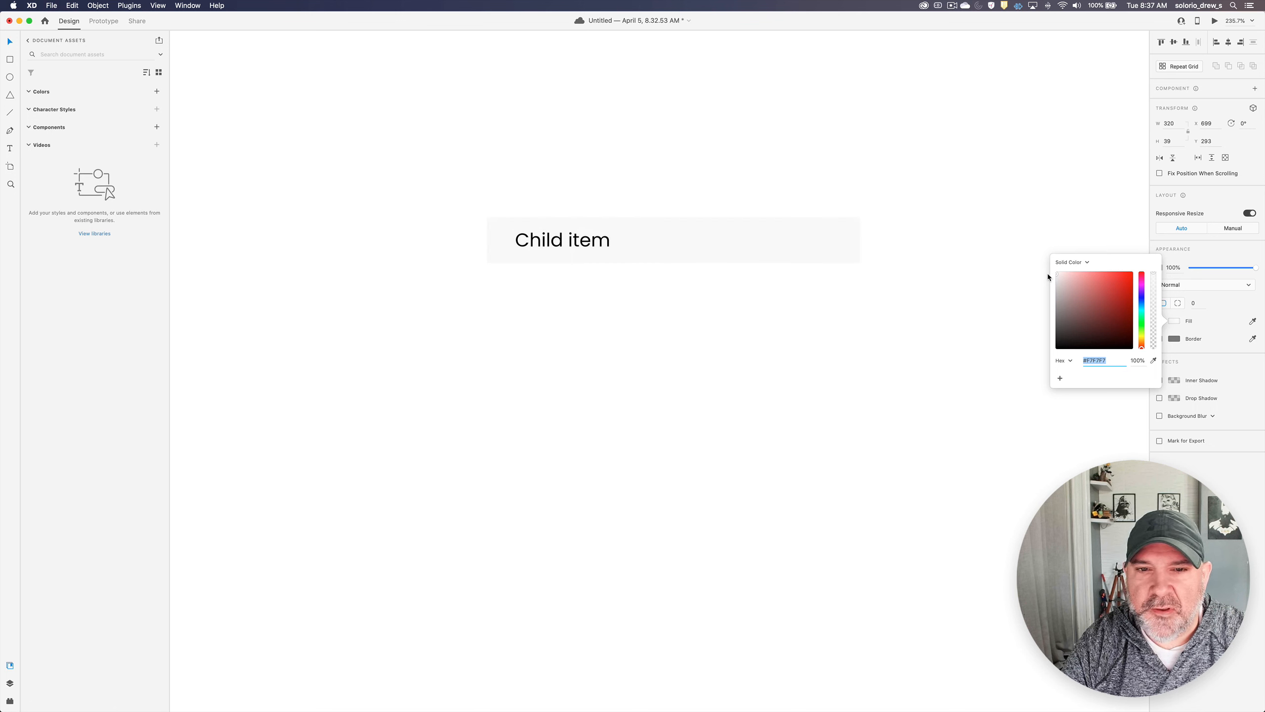
{"action": "left_click", "coordinate": [747, 283]}
- Turn only the background rectangle into a component, leaving the label outside it
{"action": "left_click", "coordinate": [788, 243]}
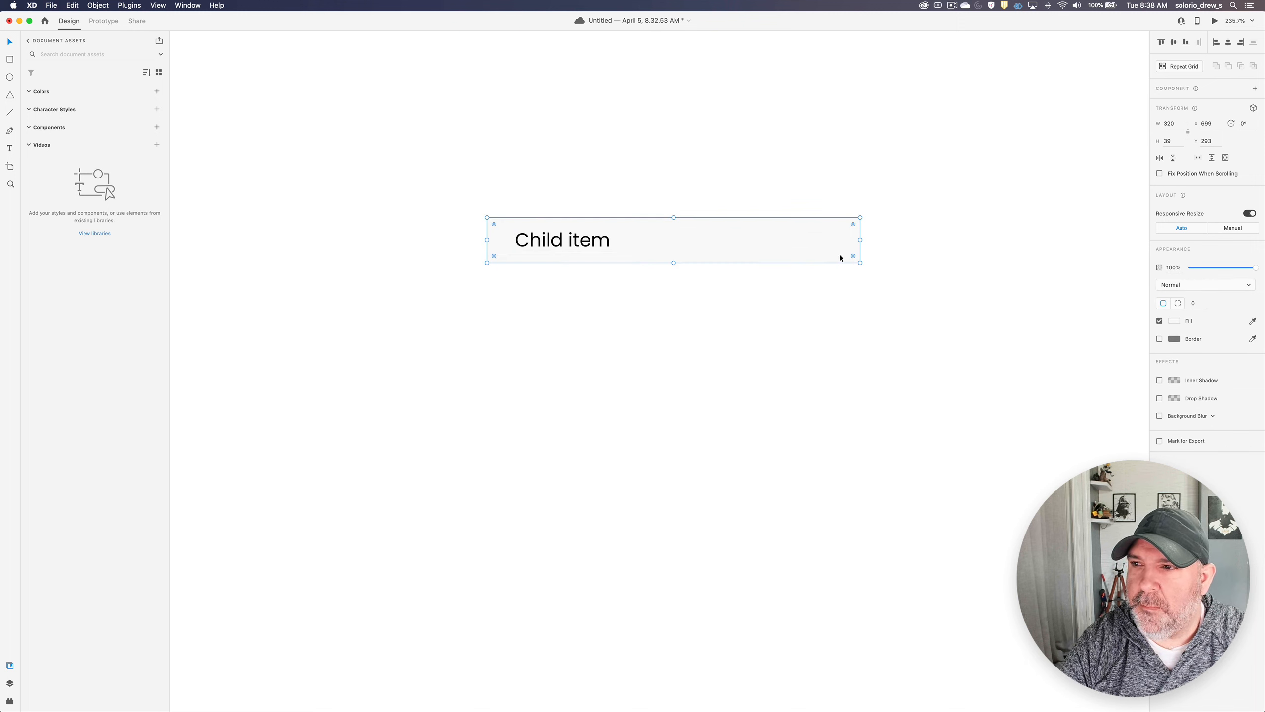
{"action": "left_click", "coordinate": [11, 683]}
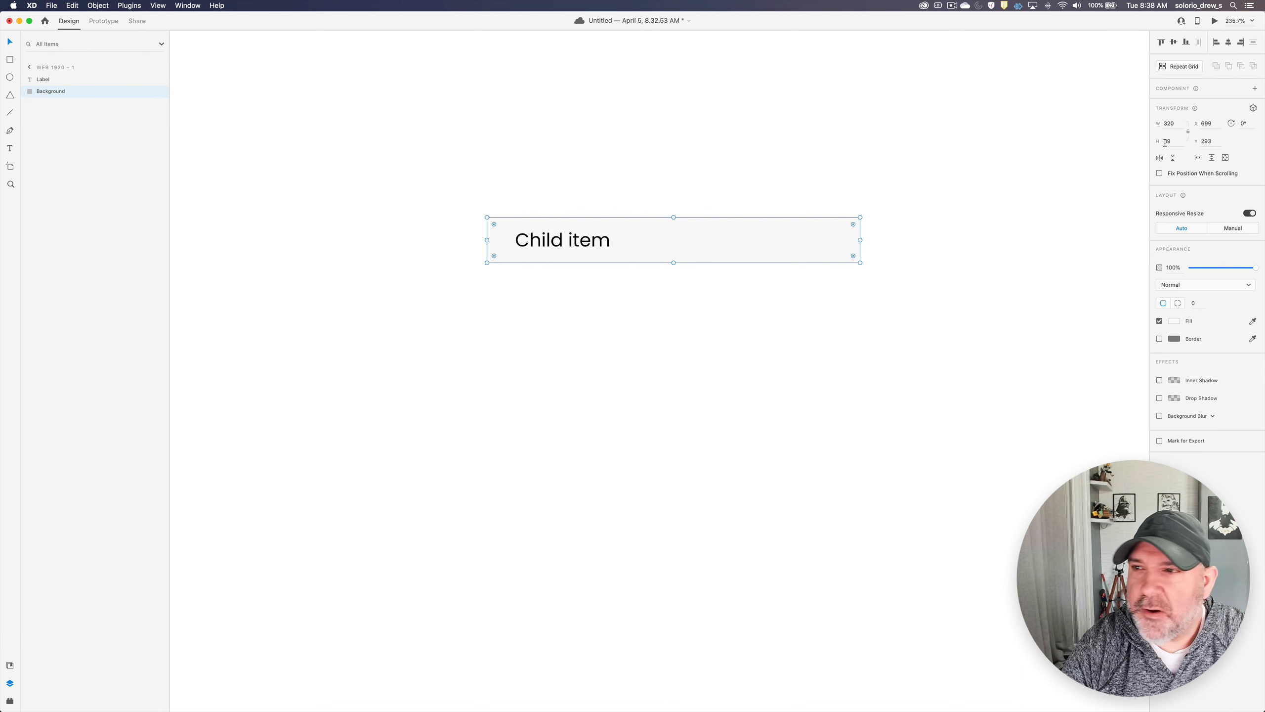
{"action": "left_click", "coordinate": [1256, 88]}
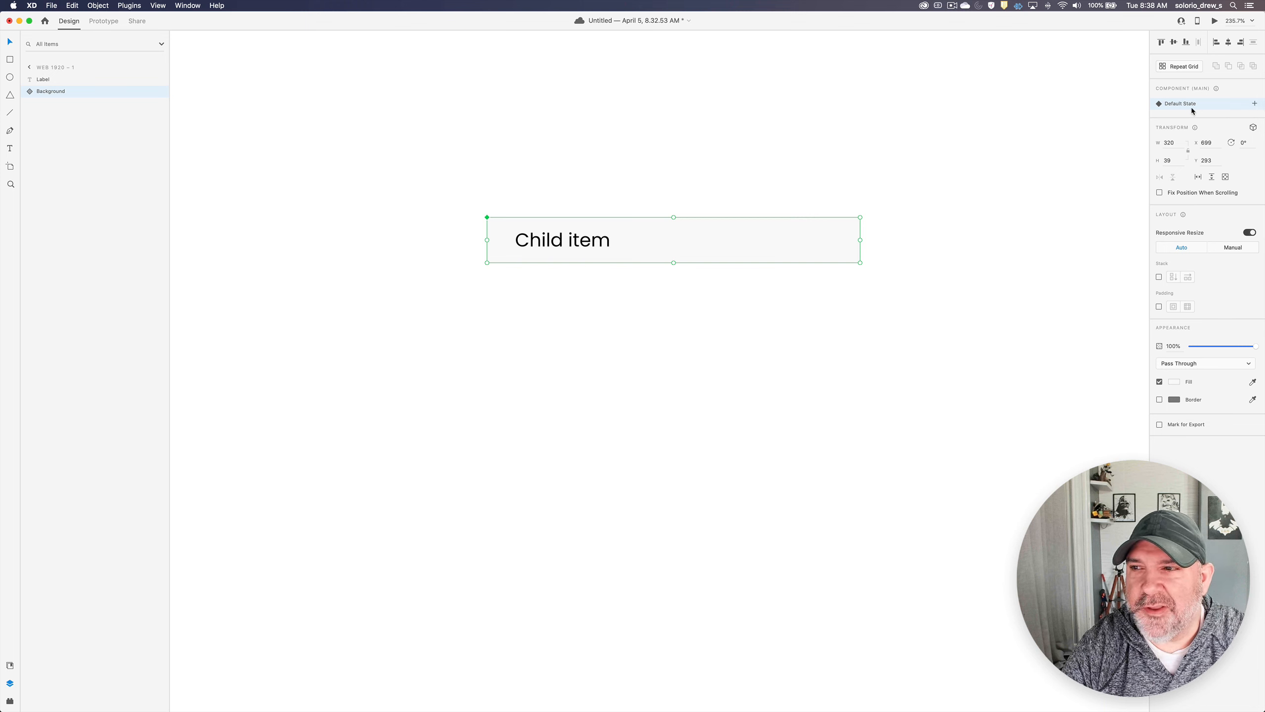
- Add a new state to the background component and name it "Child Default"
{"action": "left_click", "coordinate": [1255, 105]}
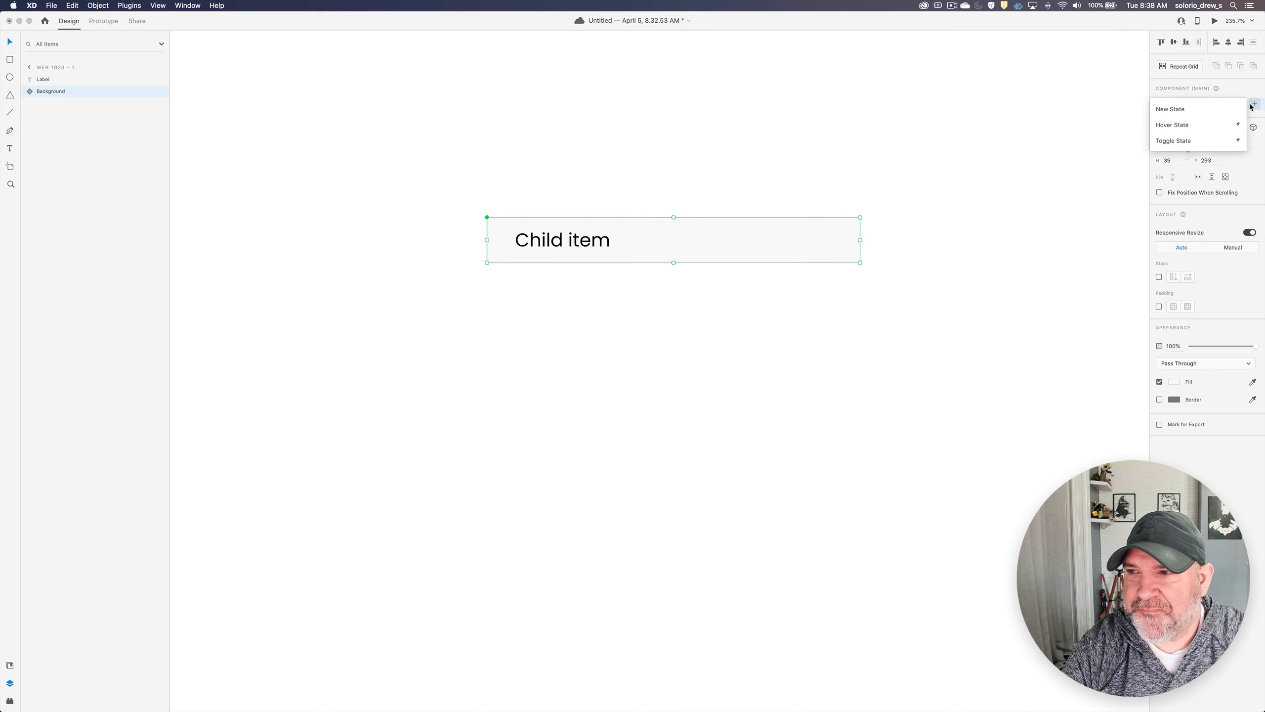
{"action": "left_click", "coordinate": [1214, 107]}
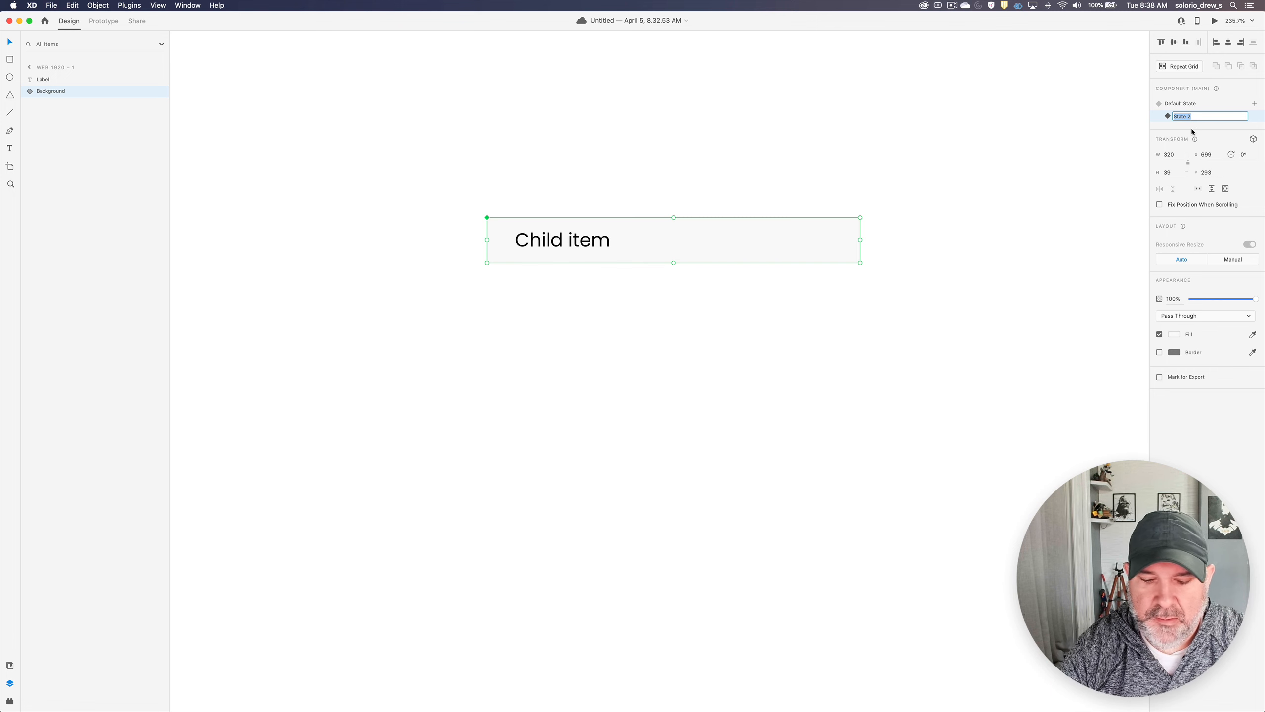
{"action": "type", "text": "Child"}
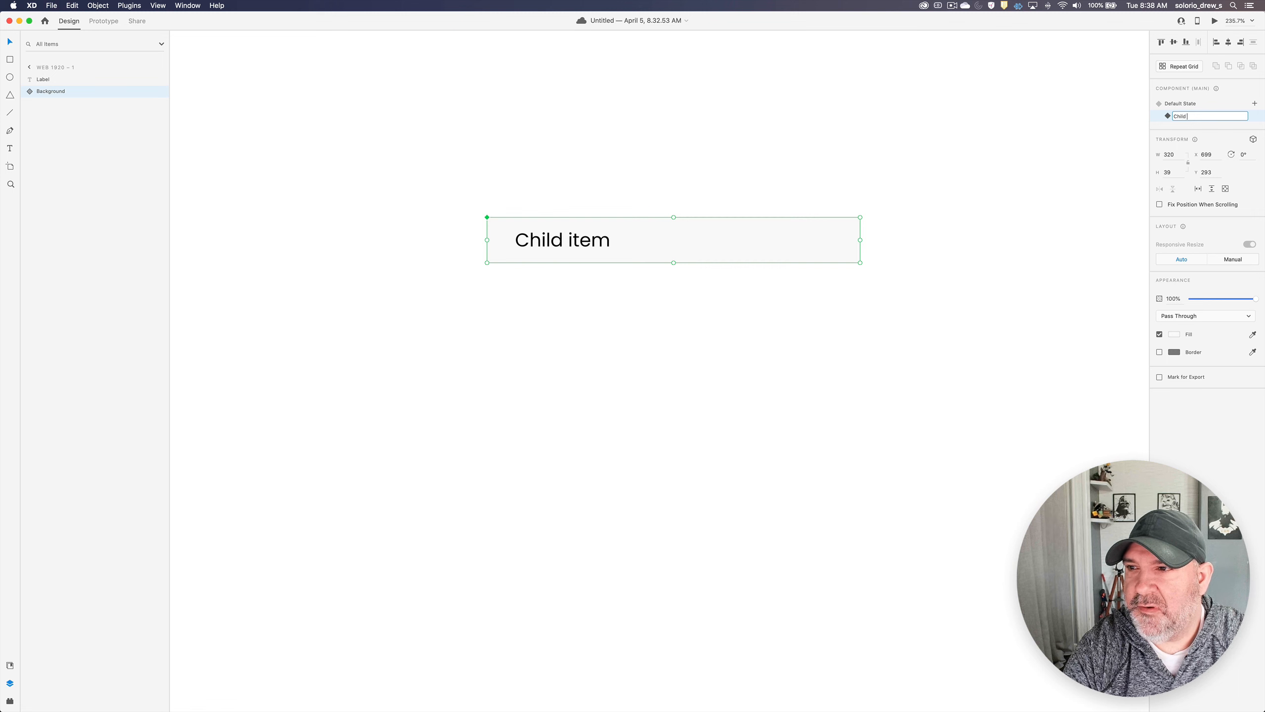
{"action": "type", "text": " Default"}
{"action": "key", "text": "Return"}
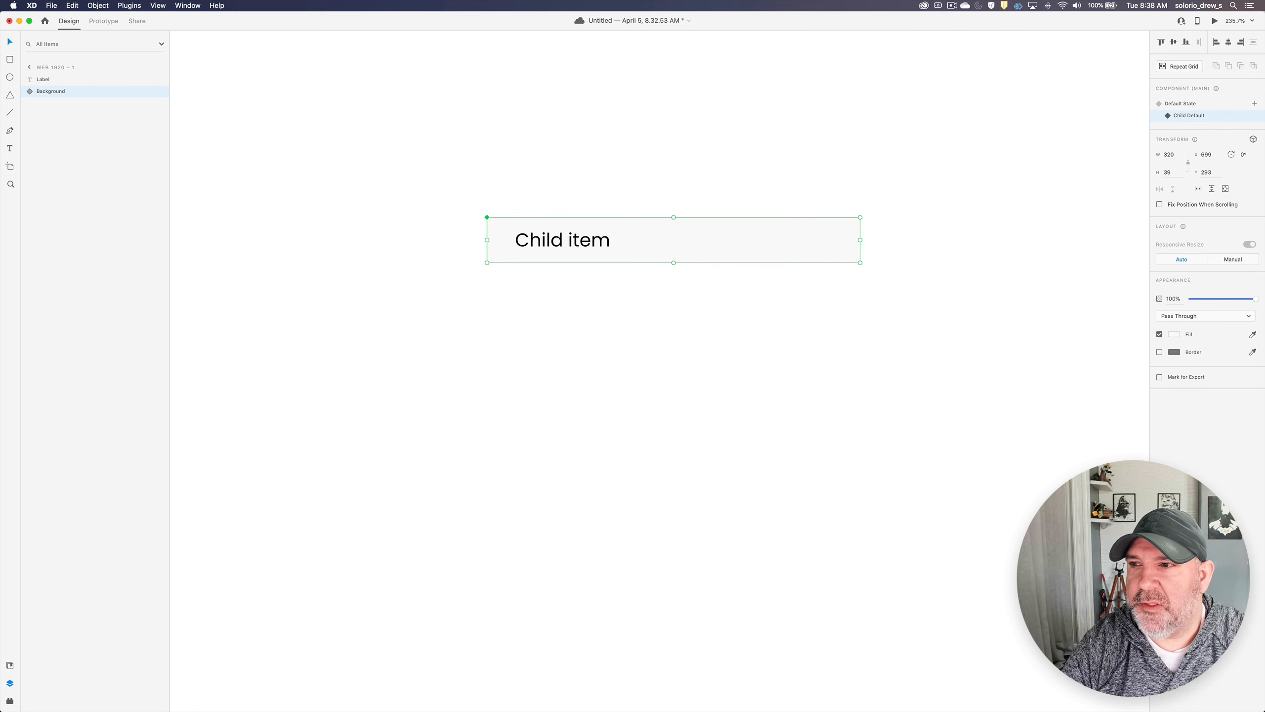
- Add another new state to the background component and name it "Child Hover"
{"action": "left_click", "coordinate": [1254, 107]}
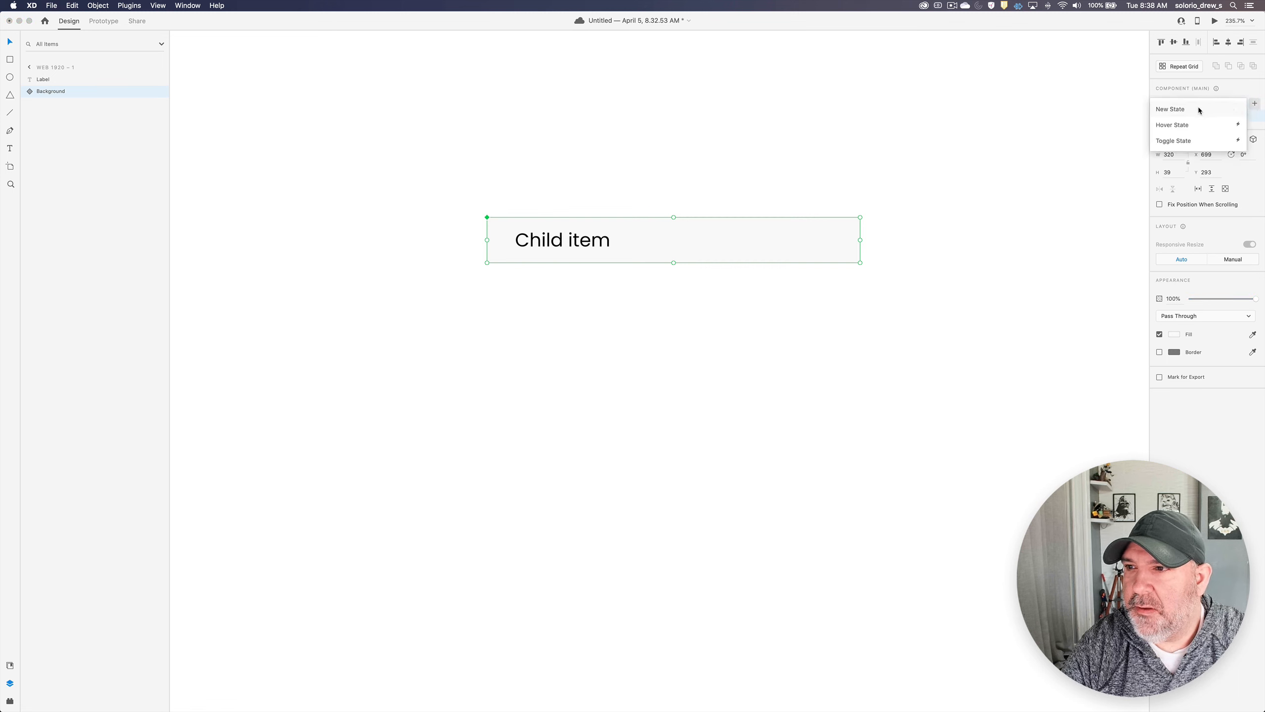
{"action": "left_click", "coordinate": [1212, 111]}
{"action": "type", "text": "Child"}
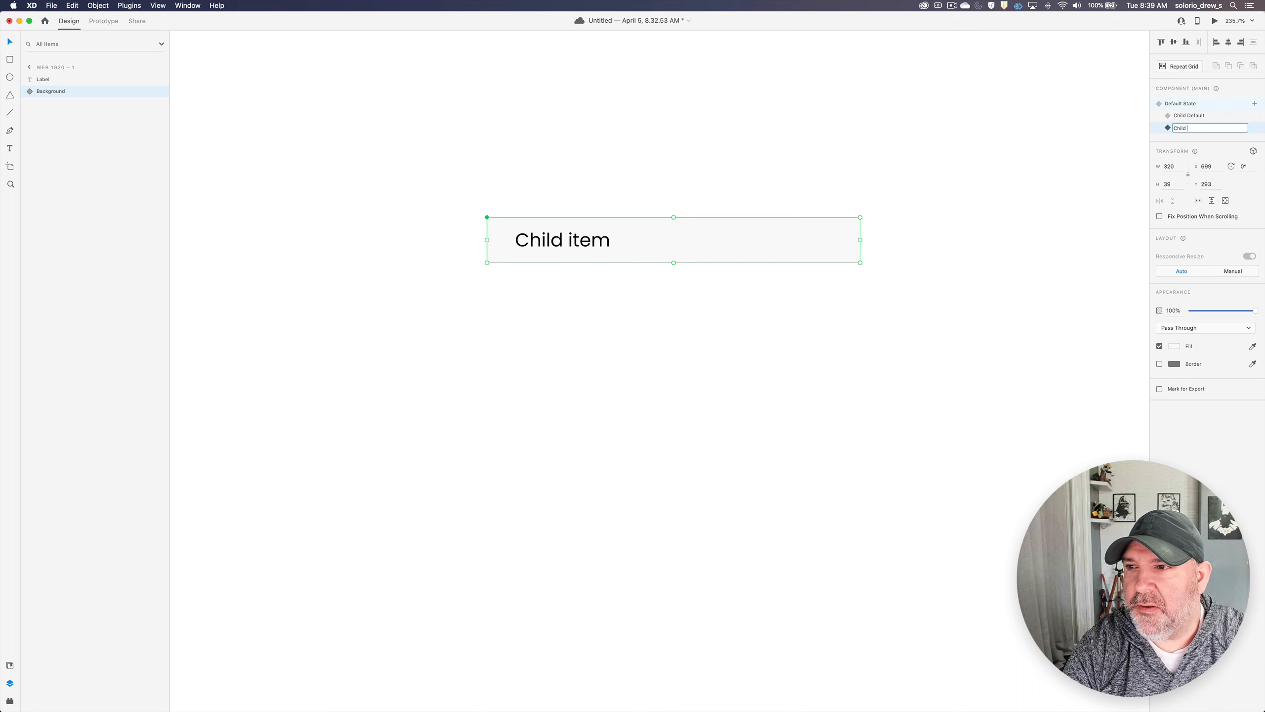
{"action": "type", "text": " Hover"}
{"action": "key", "text": "Return"}
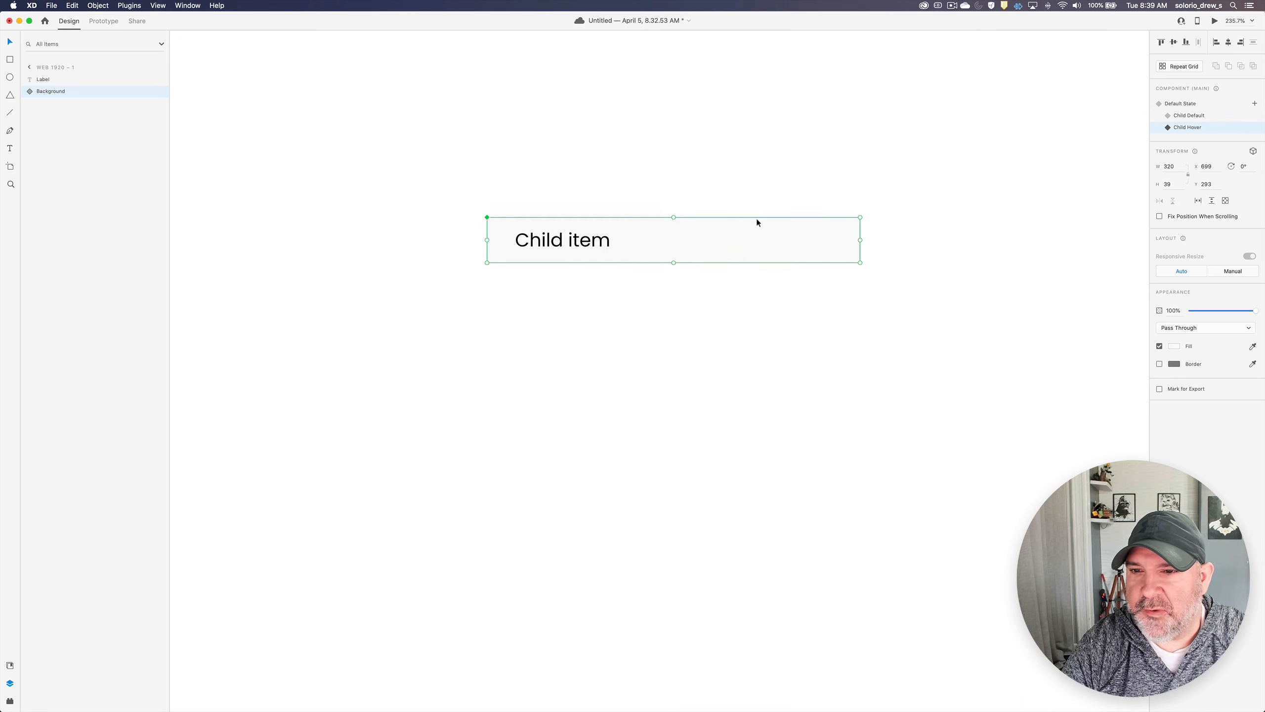
- Darken the rectangle's fill in the Child Hover state to grey #EAEAEA
{"action": "double_click", "coordinate": [852, 231]}
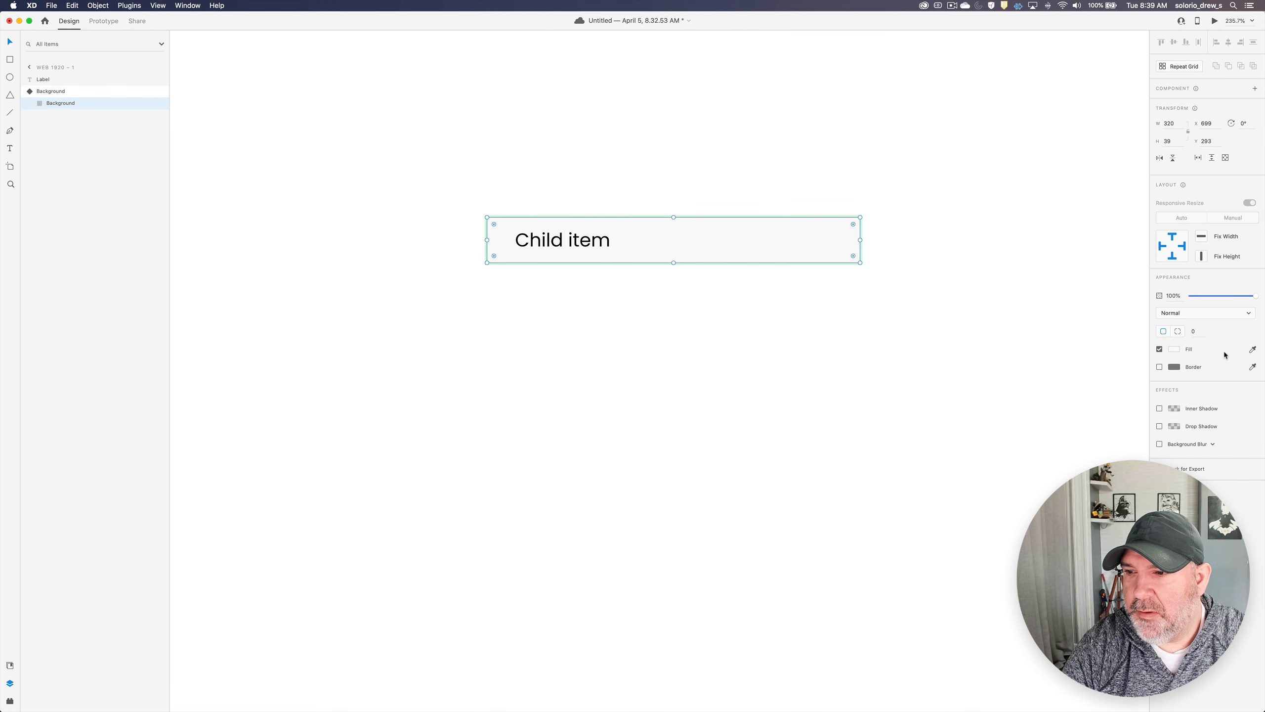
{"action": "left_click", "coordinate": [1174, 349]}
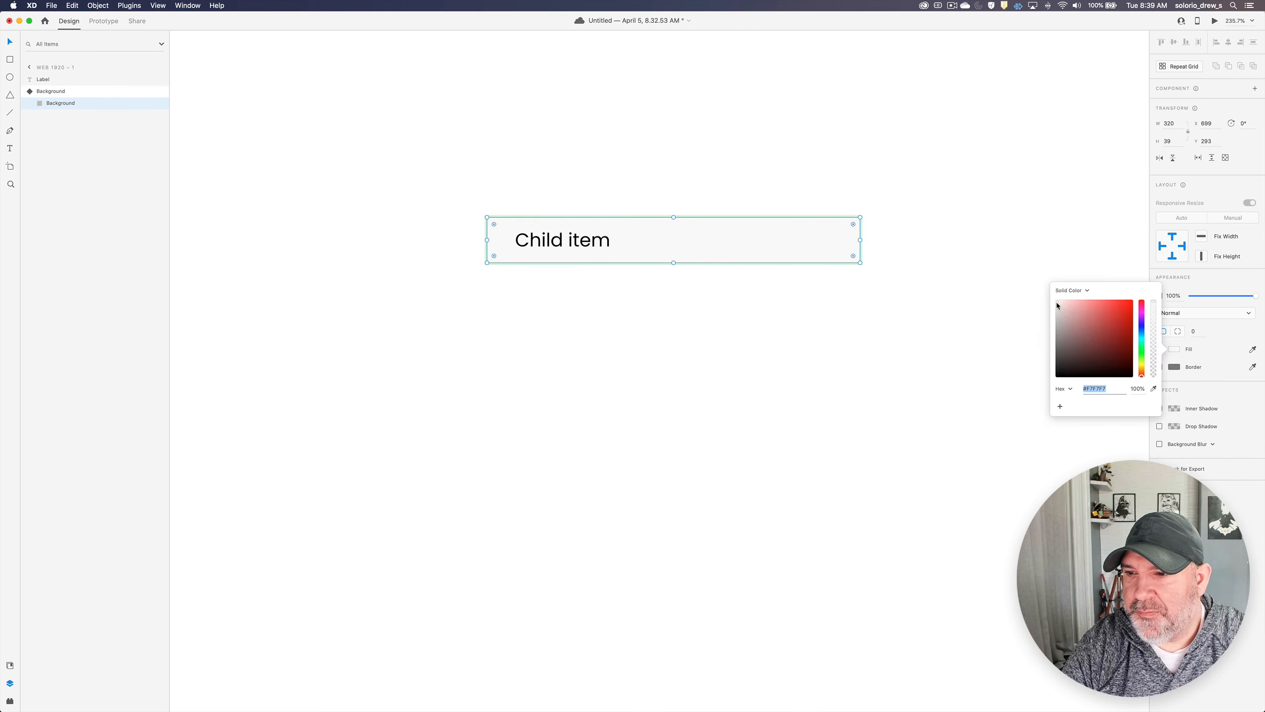
{"action": "left_click_drag", "start_coordinate": [1056, 302], "coordinate": [1052, 305]}
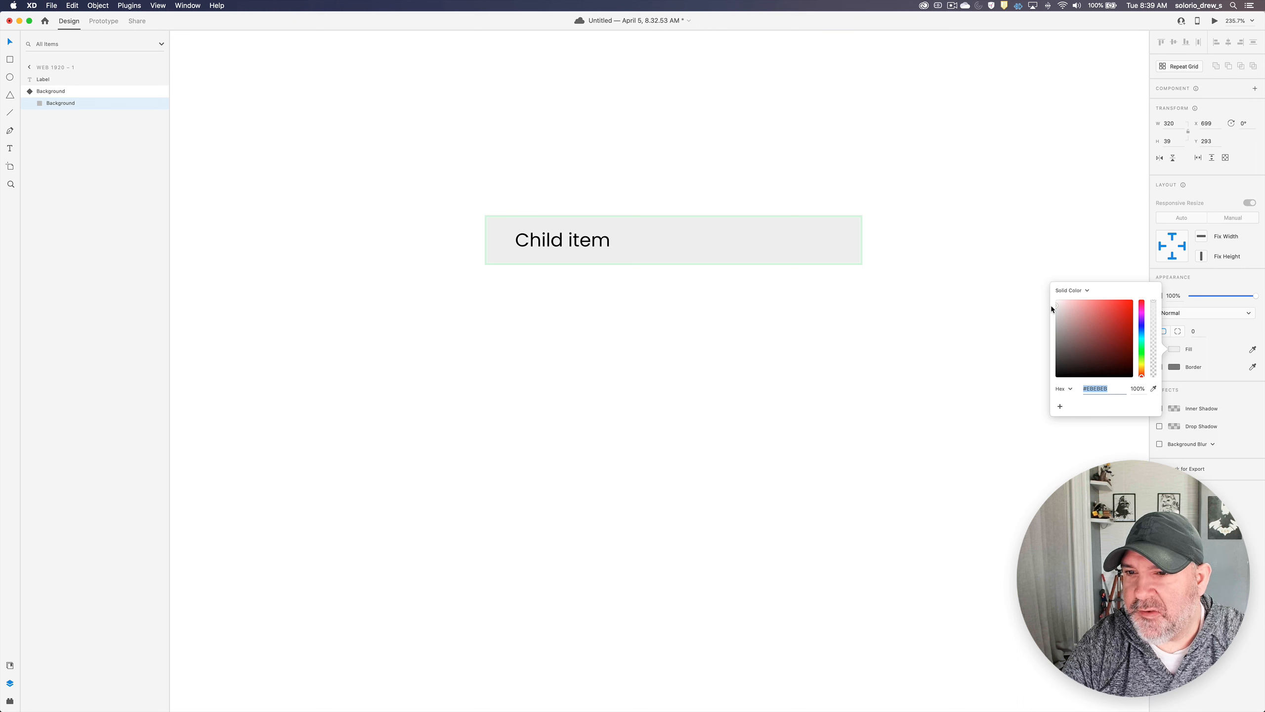
{"action": "left_click", "coordinate": [847, 248]}
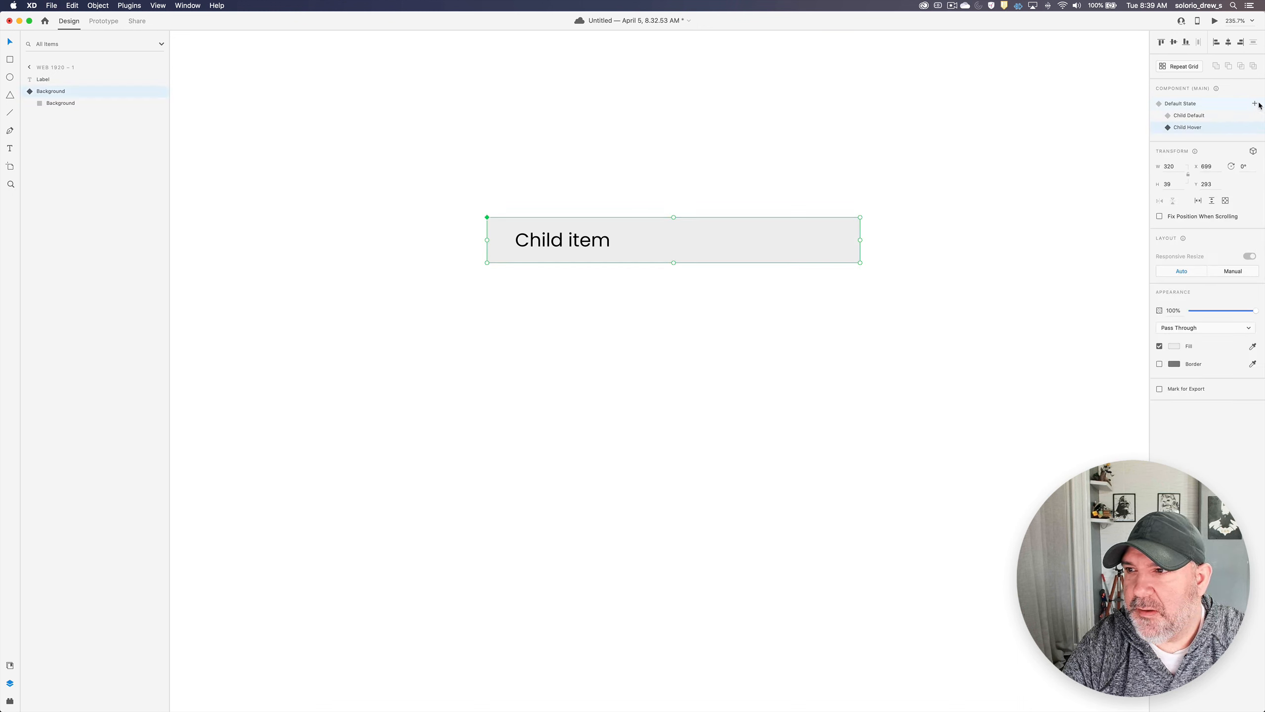
- Add a third new state to the background component and name it "Parent Default"
{"action": "left_click", "coordinate": [1255, 104]}
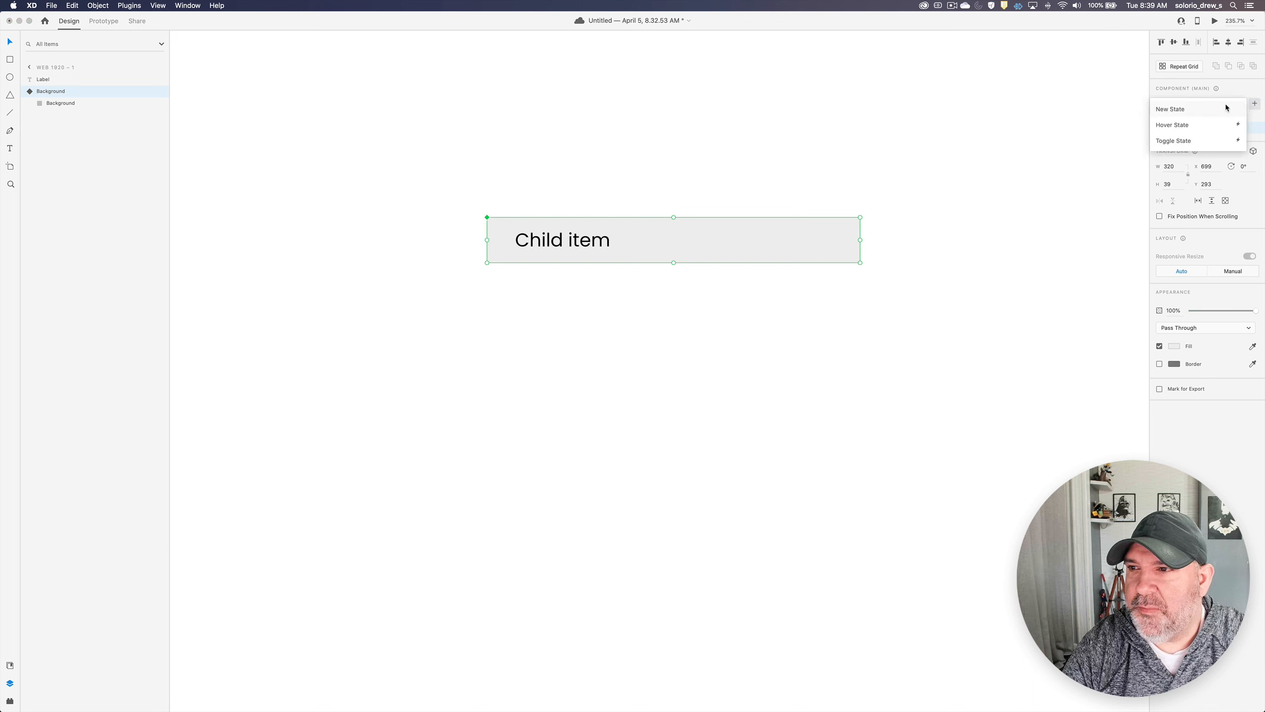
{"action": "left_click", "coordinate": [1180, 109]}
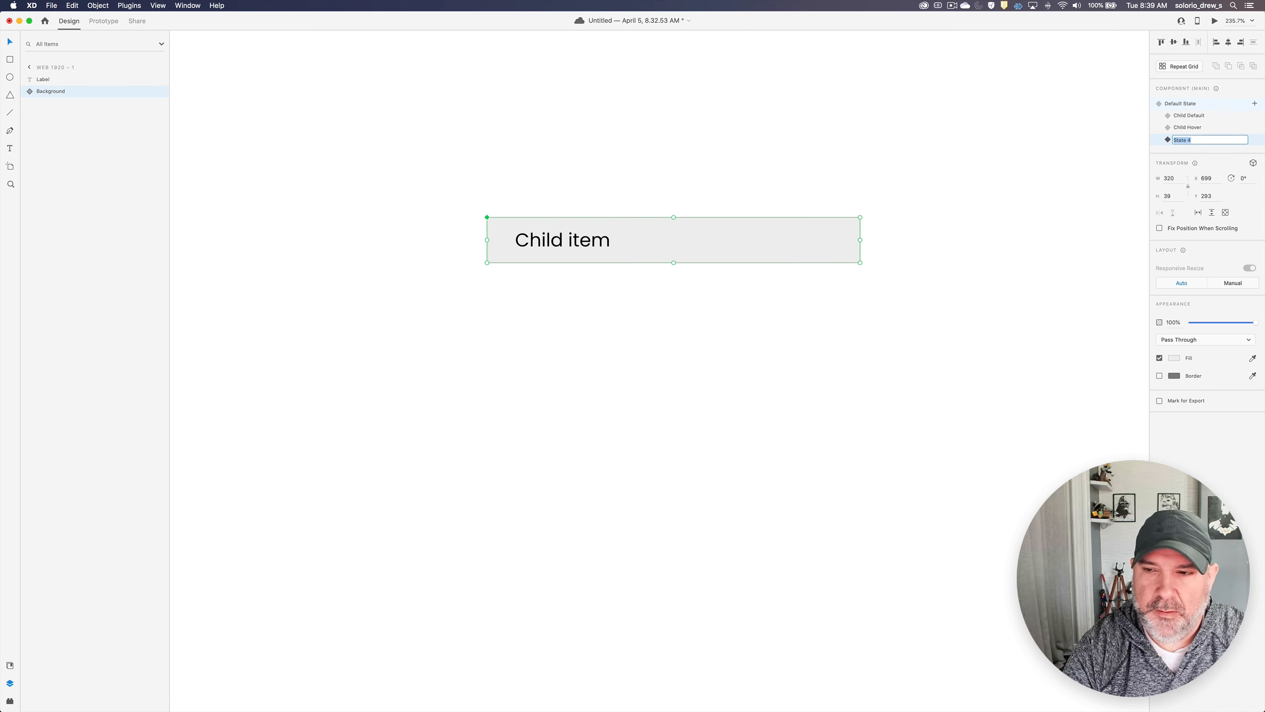
{"action": "type", "text": "Parent Default"}
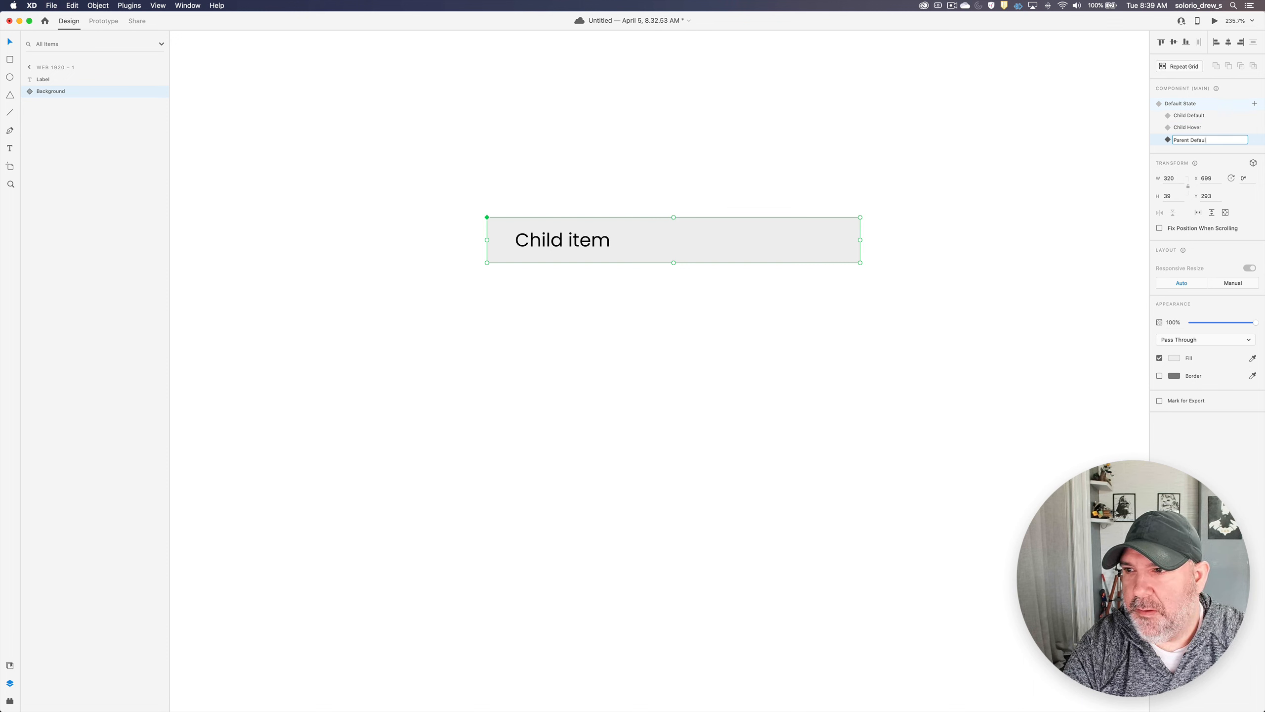
{"action": "key", "text": "Return"}
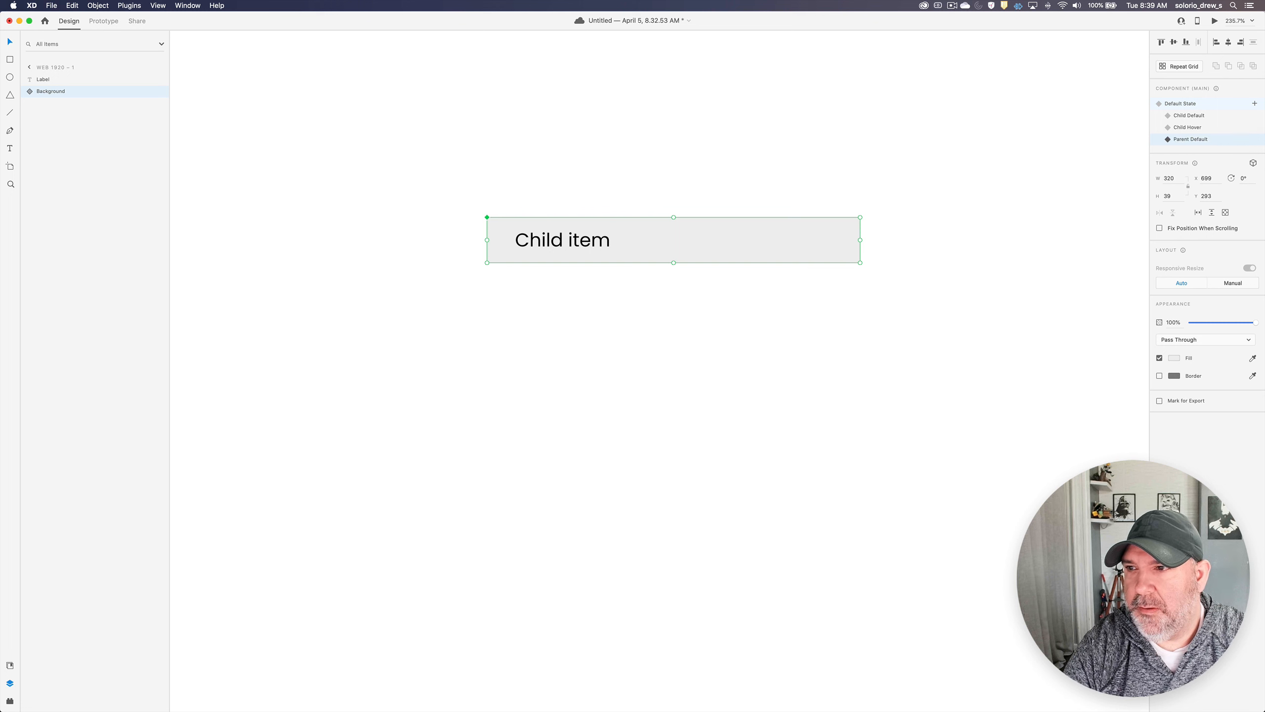
- Darken the rectangle's fill in the Parent Default state to grey #D8D8D8
{"action": "double_click", "coordinate": [848, 258]}
{"action": "left_click", "coordinate": [1175, 349]}
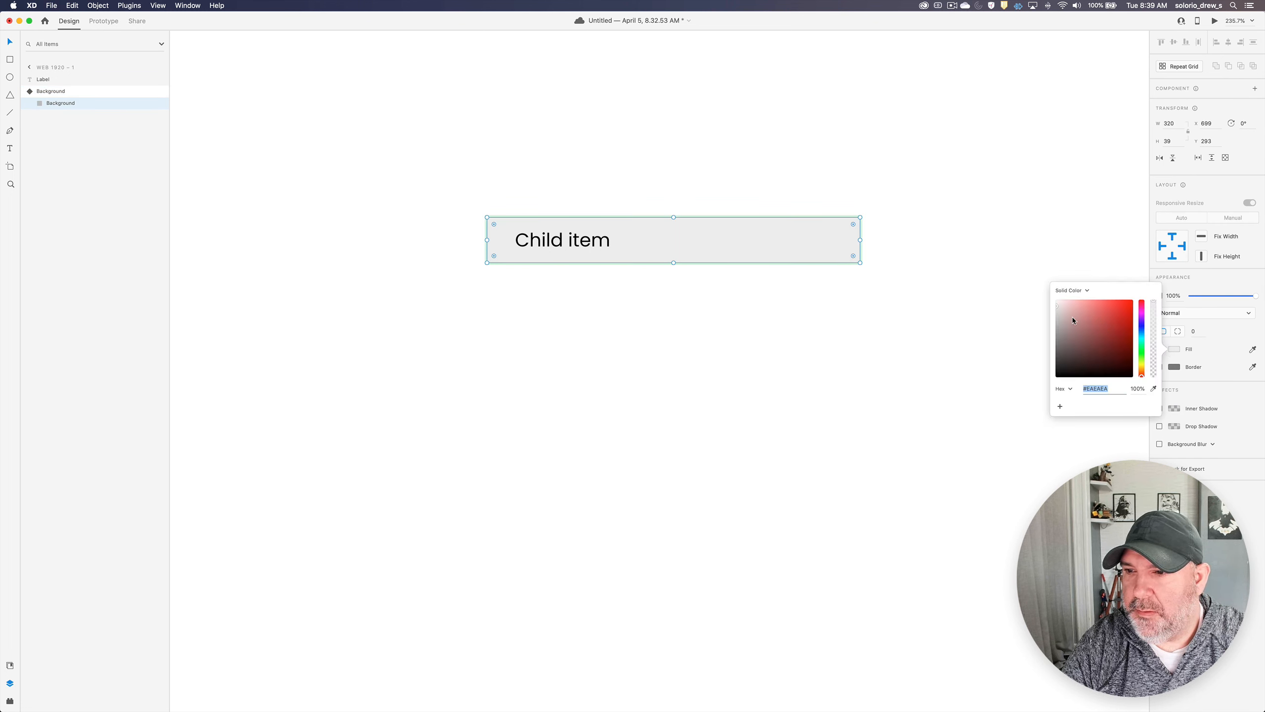
{"action": "left_click_drag", "start_coordinate": [1057, 308], "coordinate": [1051, 310]}
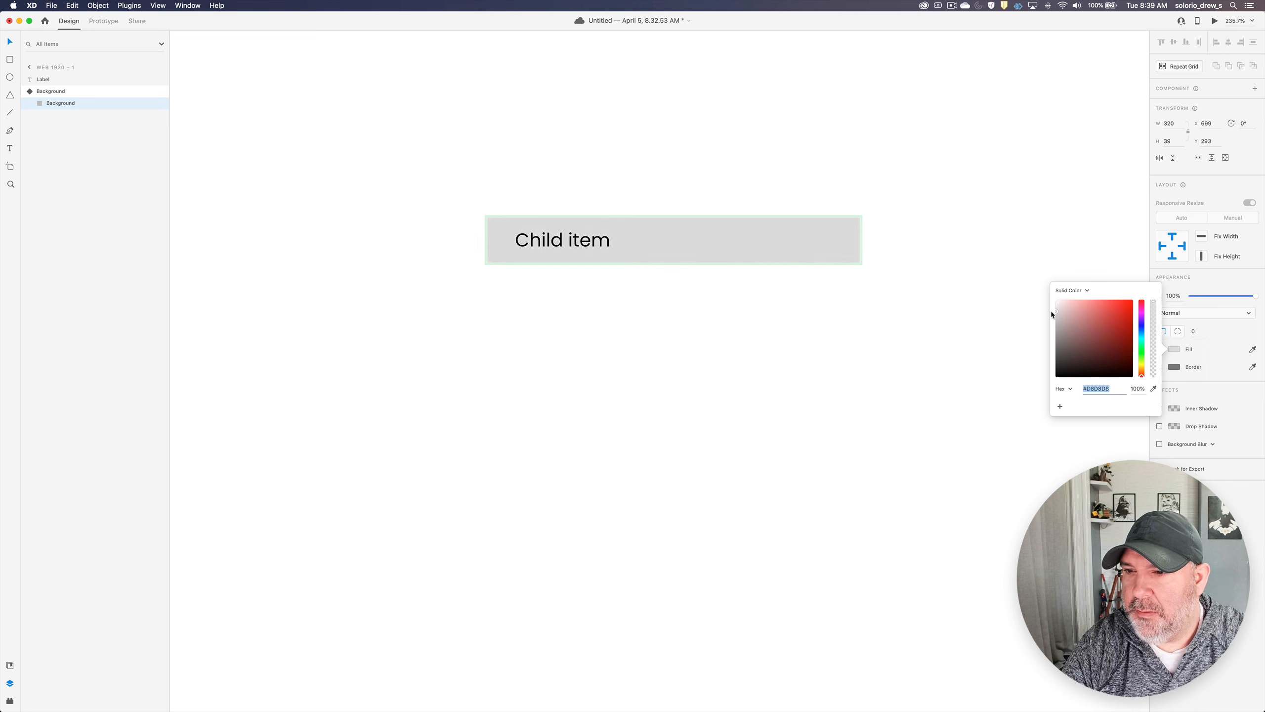
{"action": "left_click", "coordinate": [850, 249]}
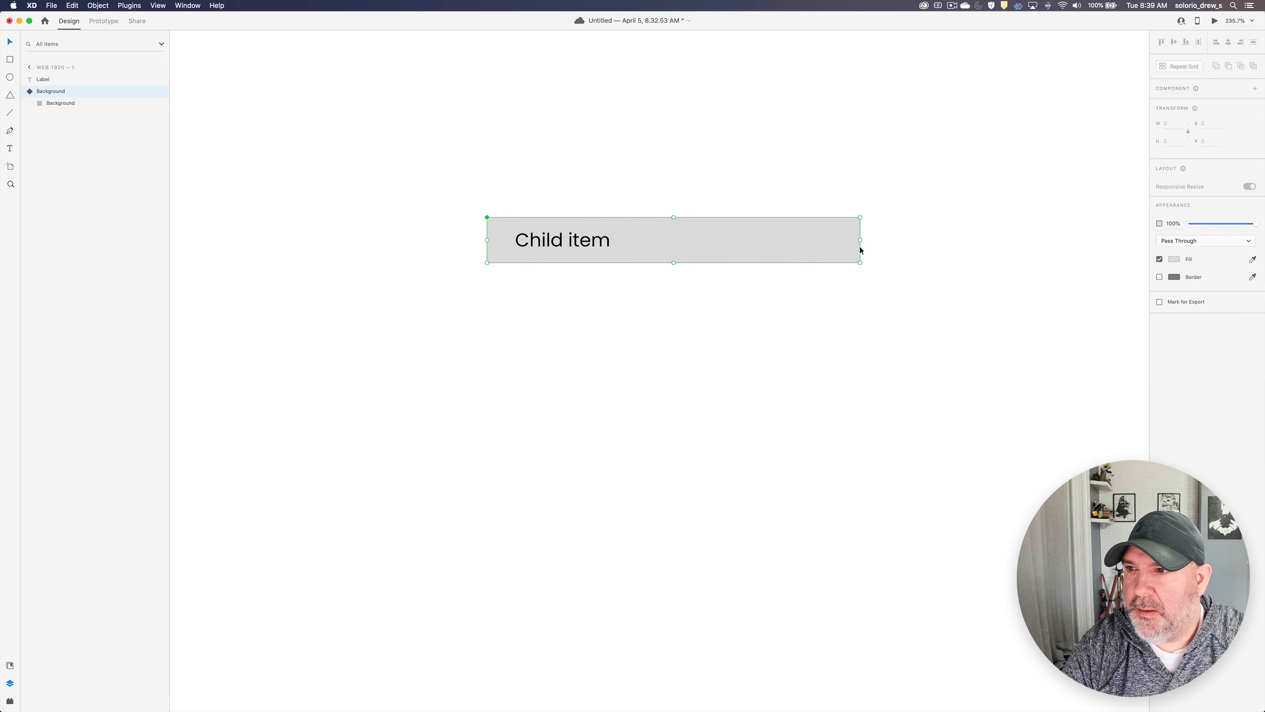
- Add a fourth new state to the background component and name it "Parent Hover"
{"action": "left_click", "coordinate": [1254, 103]}
{"action": "left_click", "coordinate": [1228, 110]}
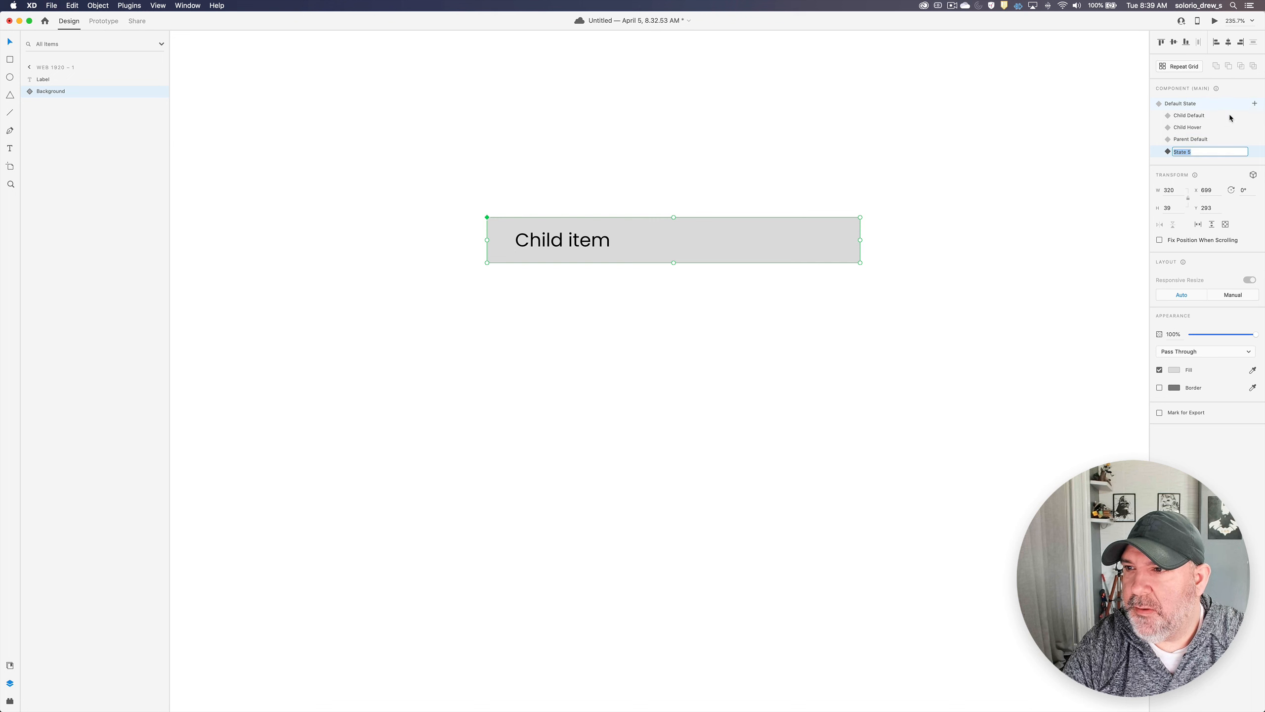
{"action": "type", "text": "Parent"}
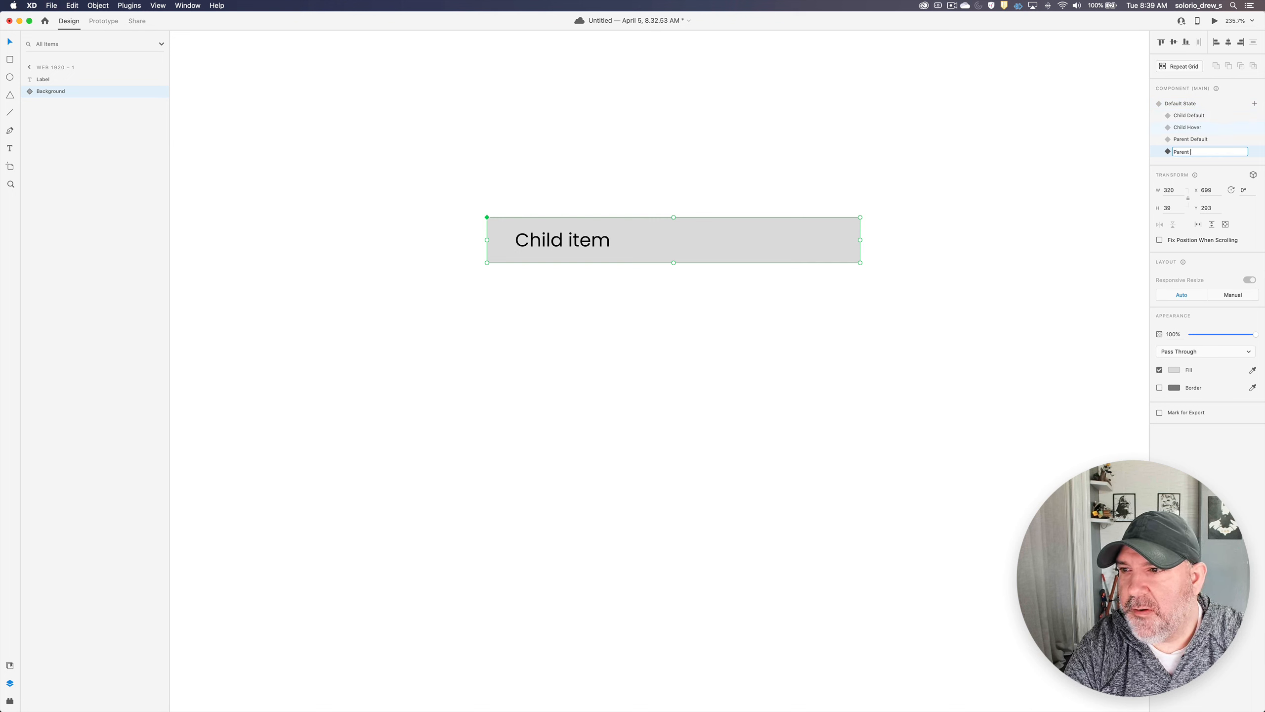
{"action": "type", "text": " Hover"}
{"action": "key", "text": "Return"}
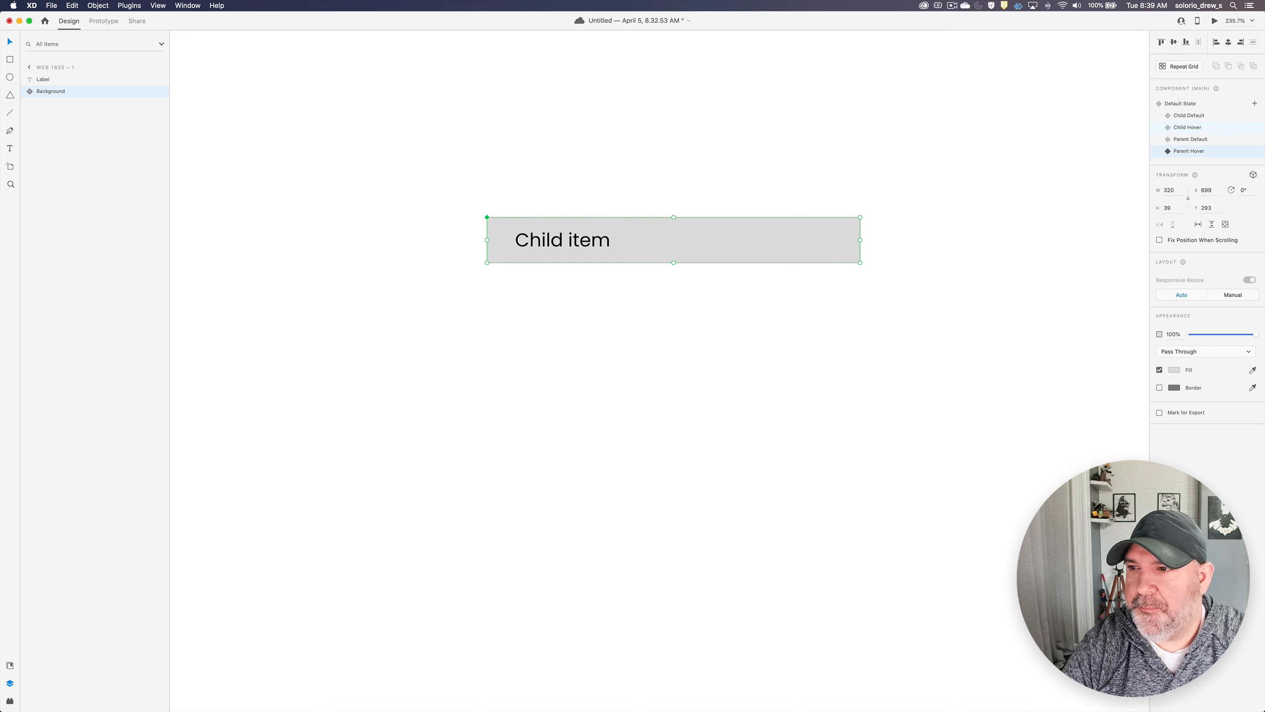
- Darken the rectangle's fill in the Parent Hover state to grey #C3C3C3
{"action": "double_click", "coordinate": [849, 247]}
{"action": "left_click", "coordinate": [1175, 348]}
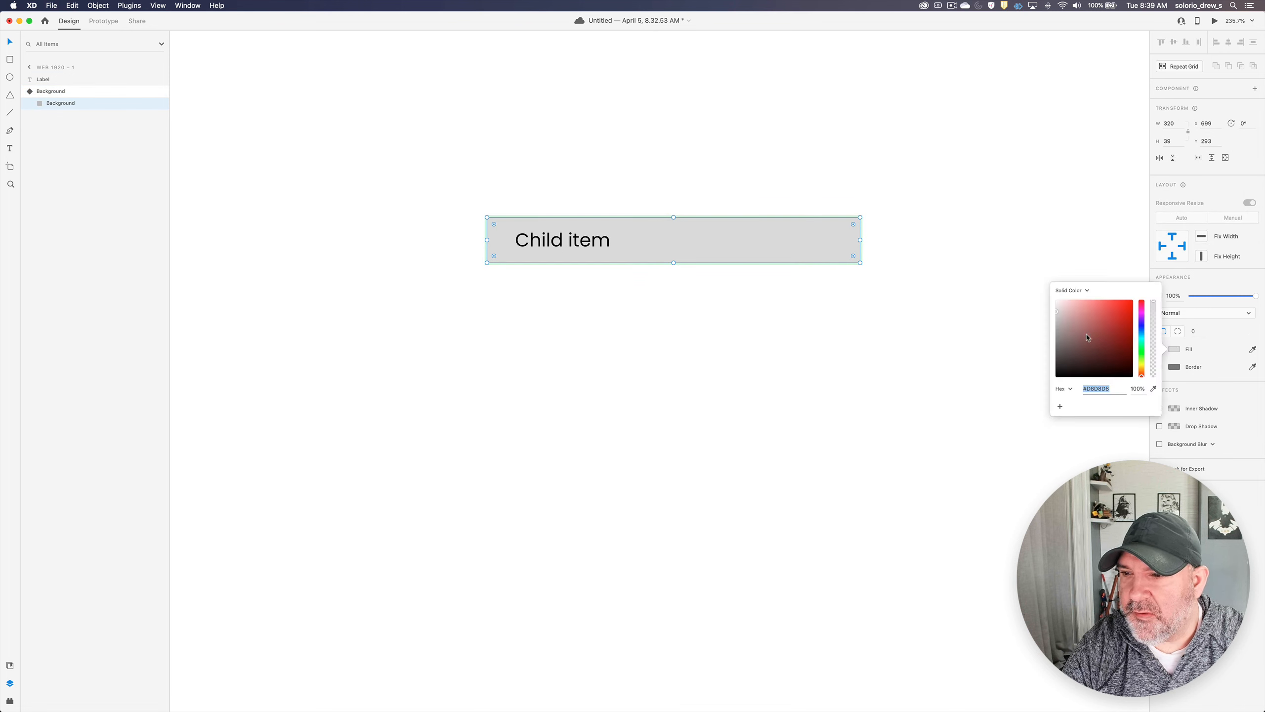
{"action": "left_click_drag", "start_coordinate": [1056, 311], "coordinate": [1049, 316]}
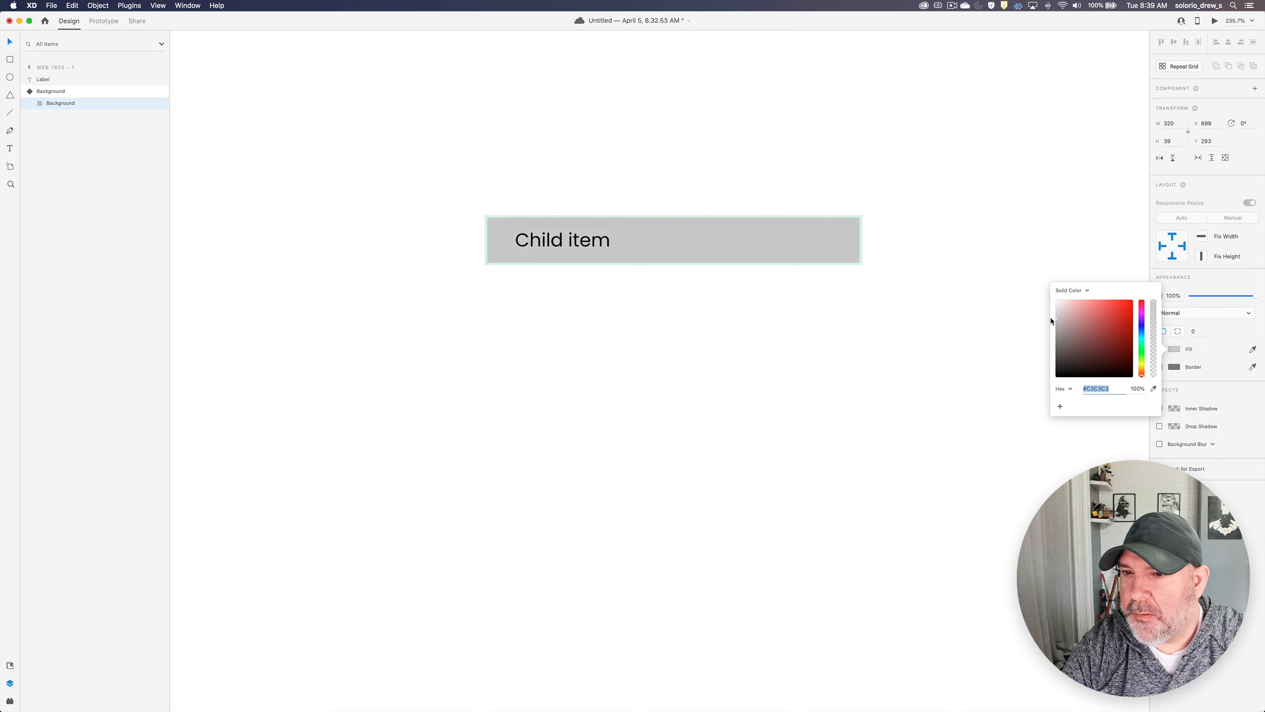
{"action": "left_click", "coordinate": [941, 292]}
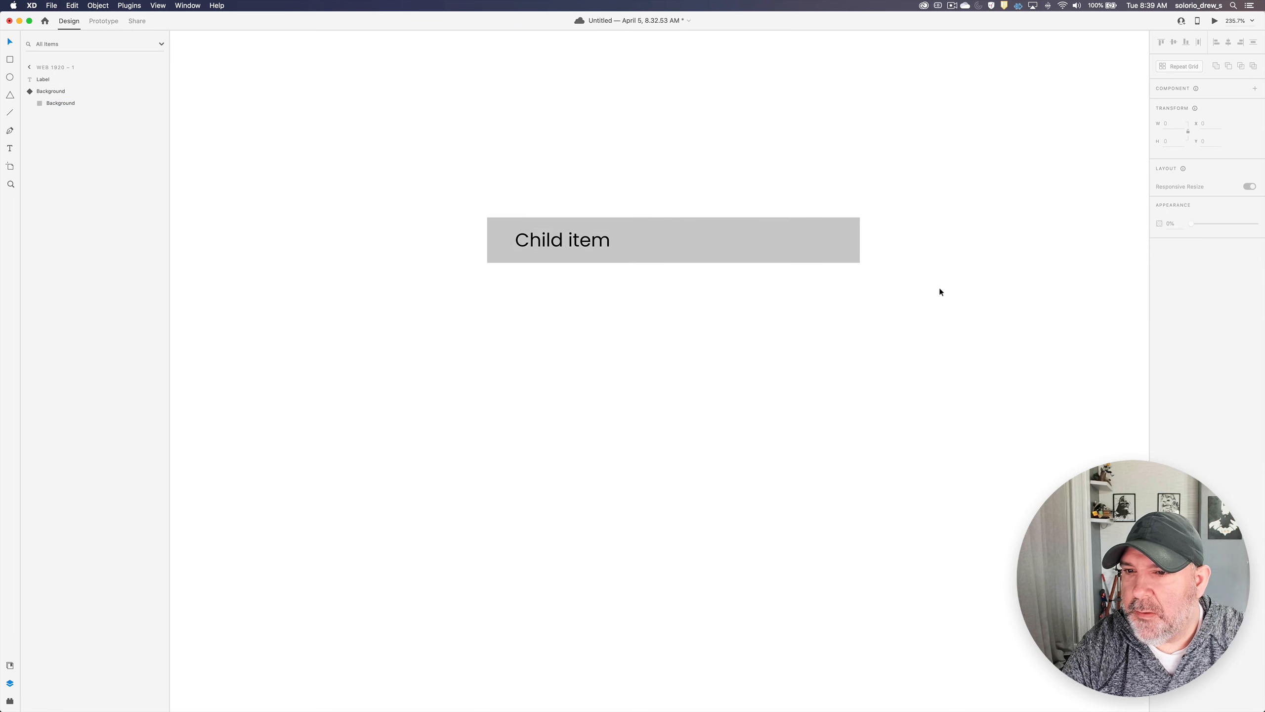
- Cycle the background component through Child Default, Child Hover, Parent Default and Parent Hover to compare their fills
{"action": "left_click", "coordinate": [849, 259]}
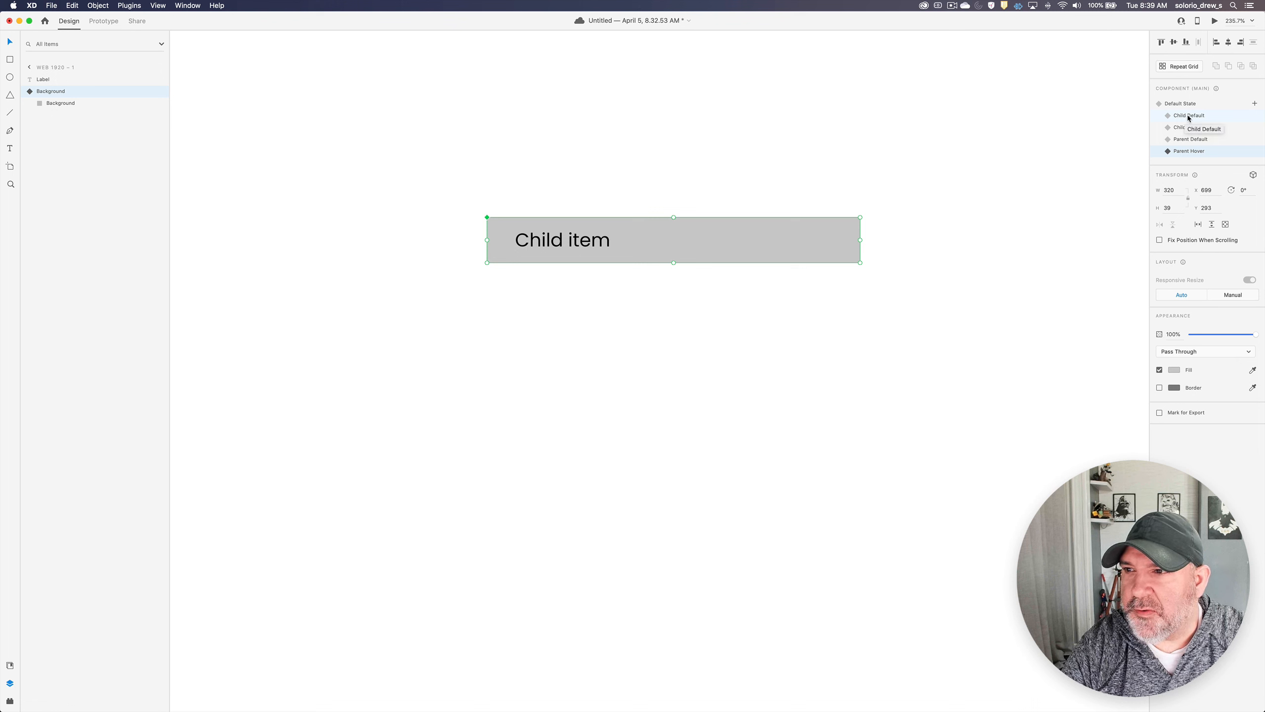
{"action": "left_click", "coordinate": [1188, 118]}
{"action": "left_click", "coordinate": [1188, 128]}
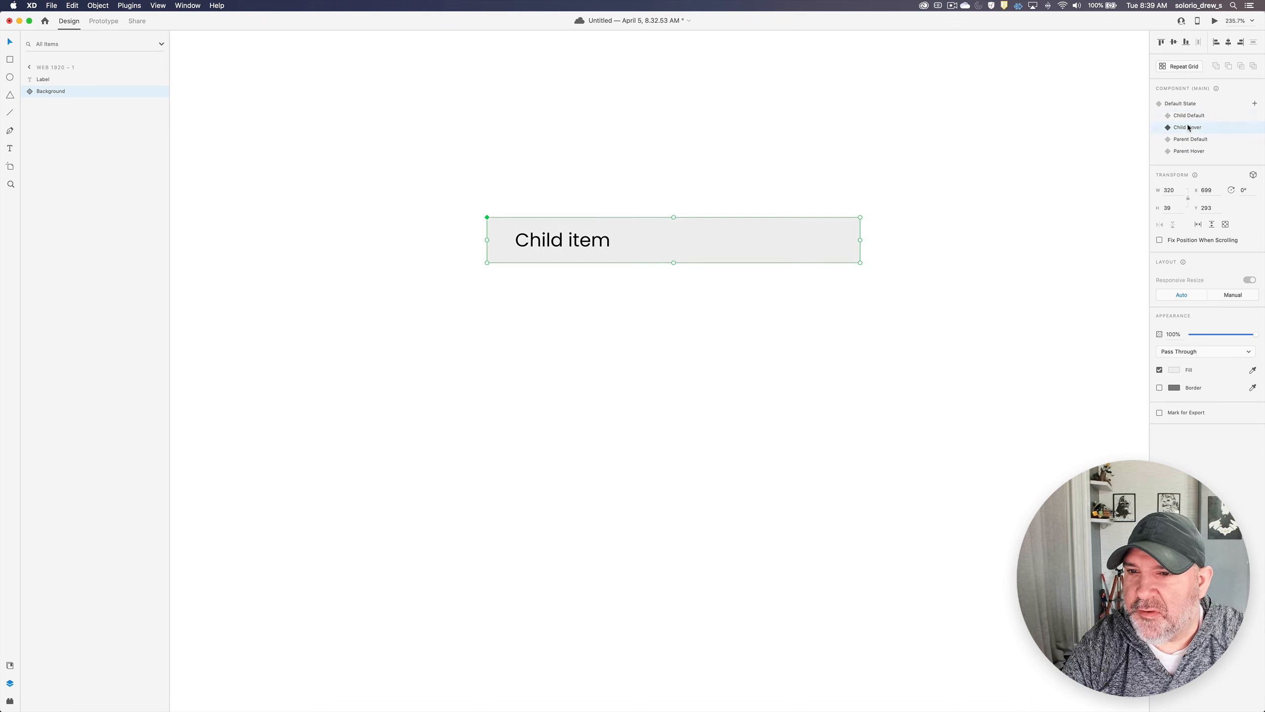
{"action": "left_click", "coordinate": [1181, 141]}
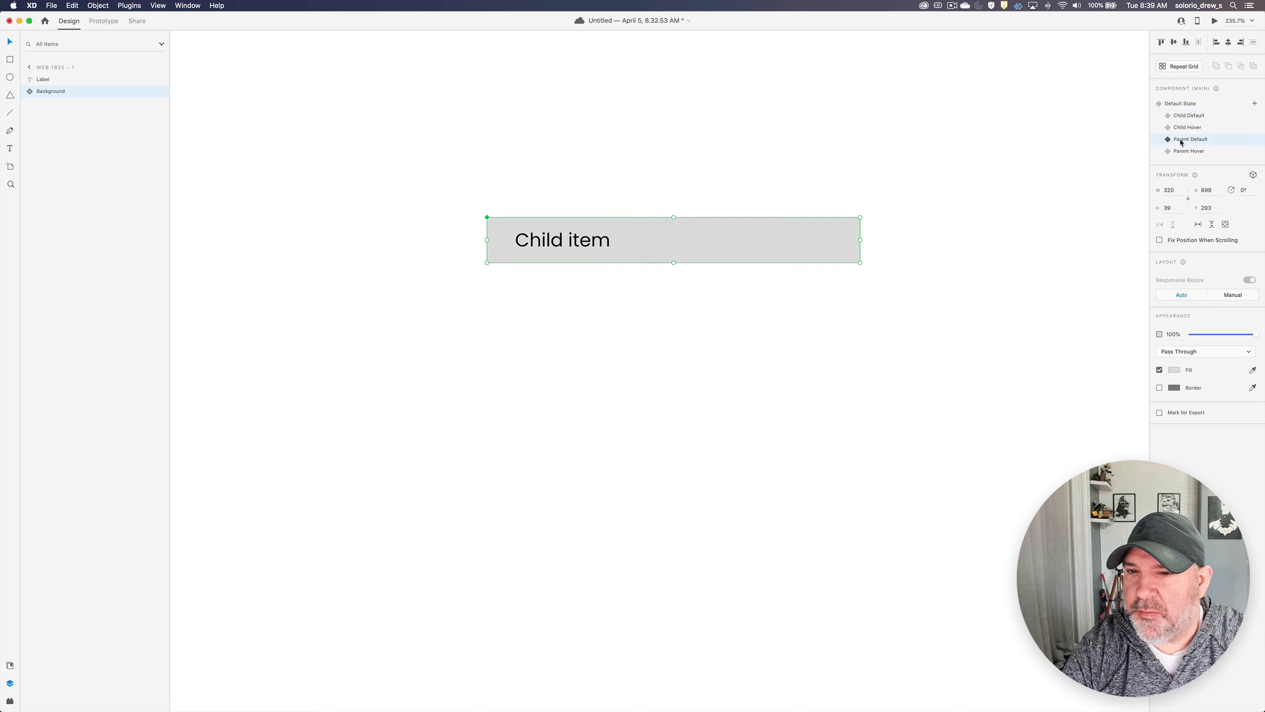
{"action": "left_click", "coordinate": [1183, 151]}
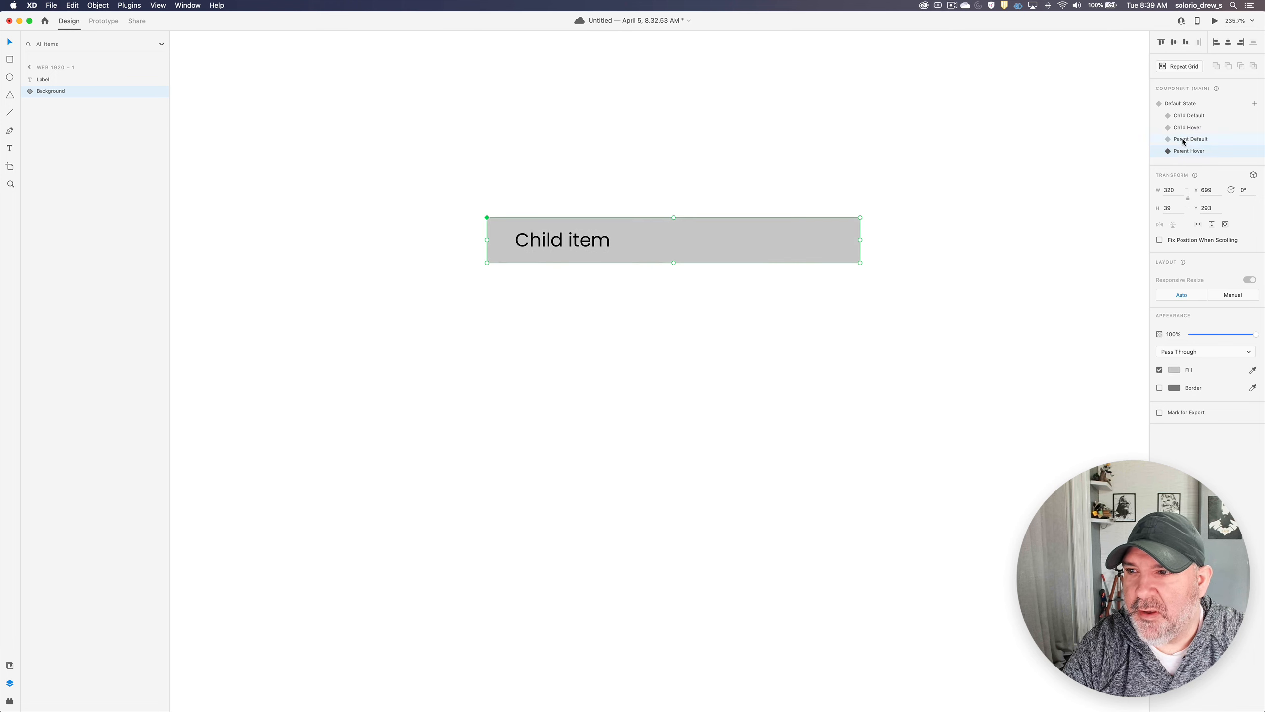
- Return the background to the Child Default state, place a copy of it directly below the row, and delete the original
{"action": "left_click", "coordinate": [1183, 142]}
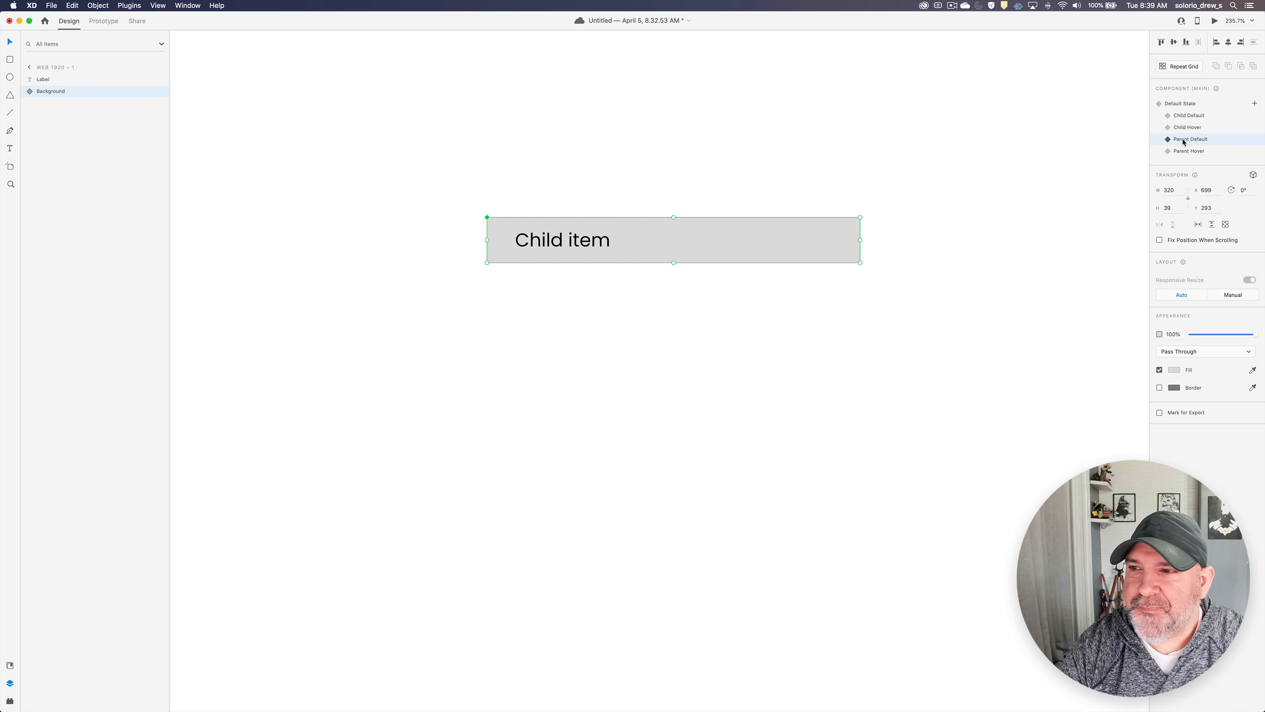
{"action": "left_click", "coordinate": [1182, 118]}
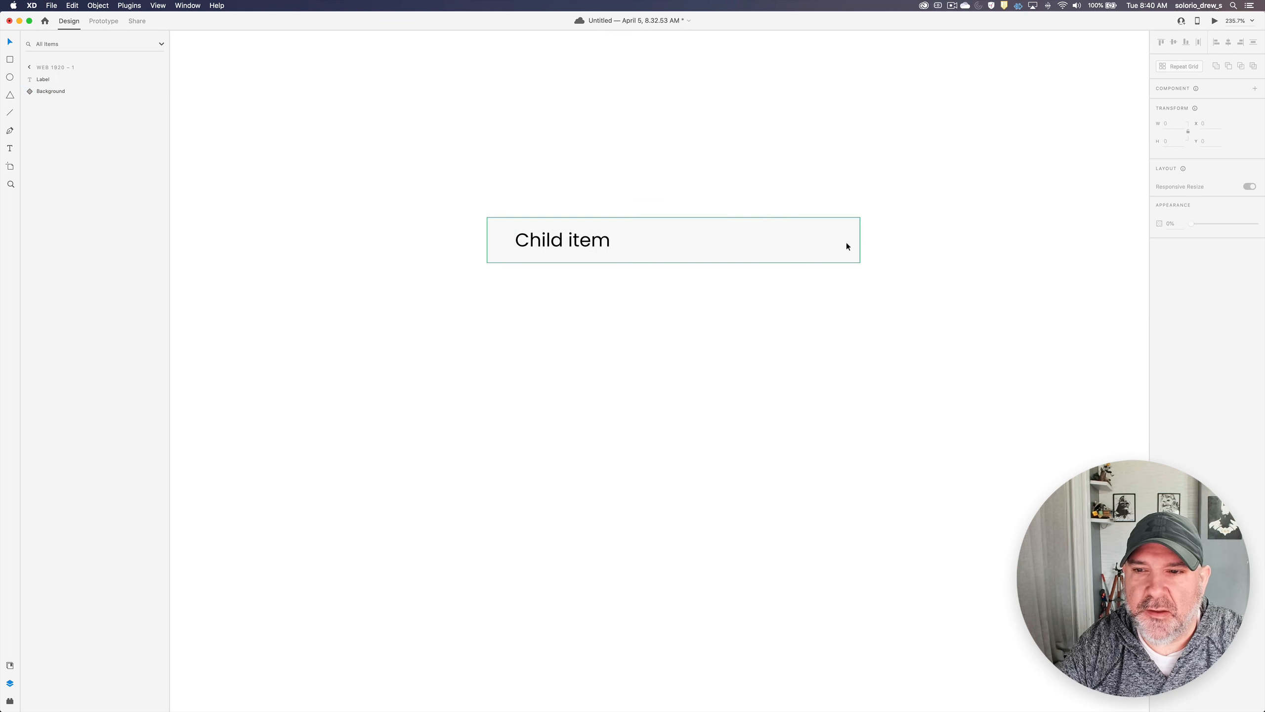
{"action": "left_click_drag", "start_coordinate": [848, 241], "coordinate": [848, 353]}
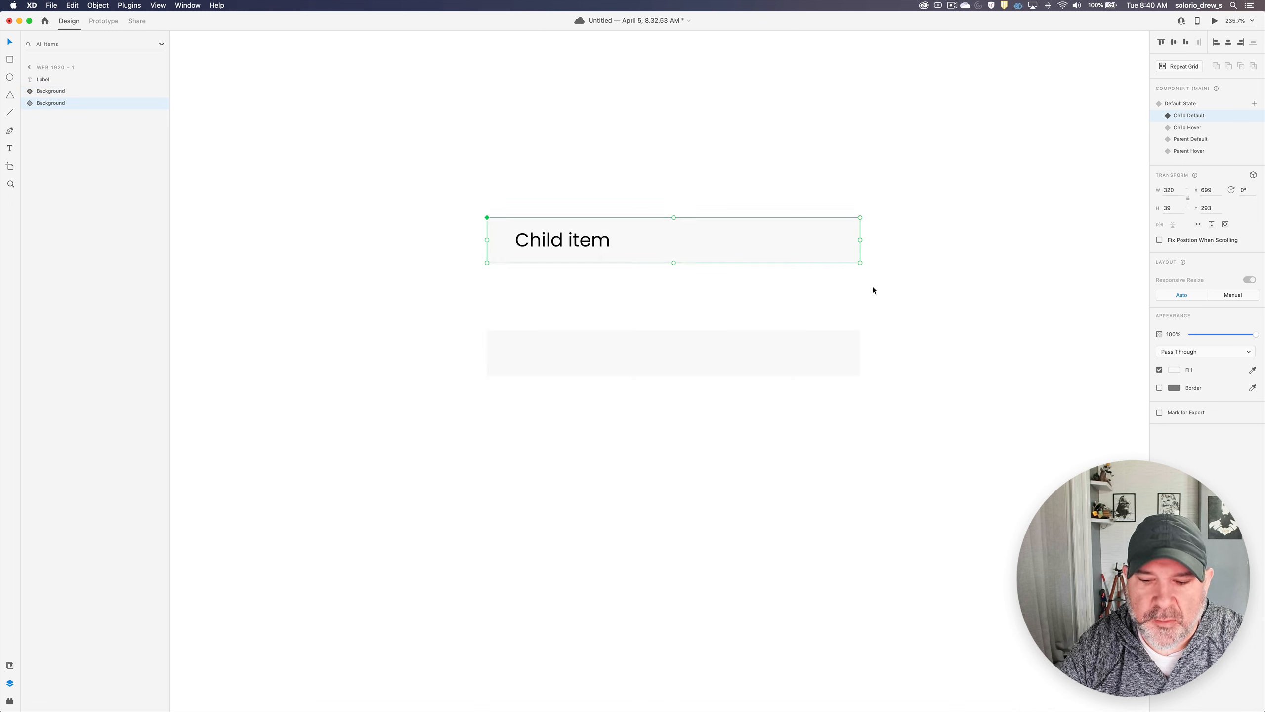
{"action": "key", "text": "Delete"}
- Move the label onto the background copy, group the two, and move the group up to about Y 289
{"action": "left_click", "coordinate": [538, 241]}
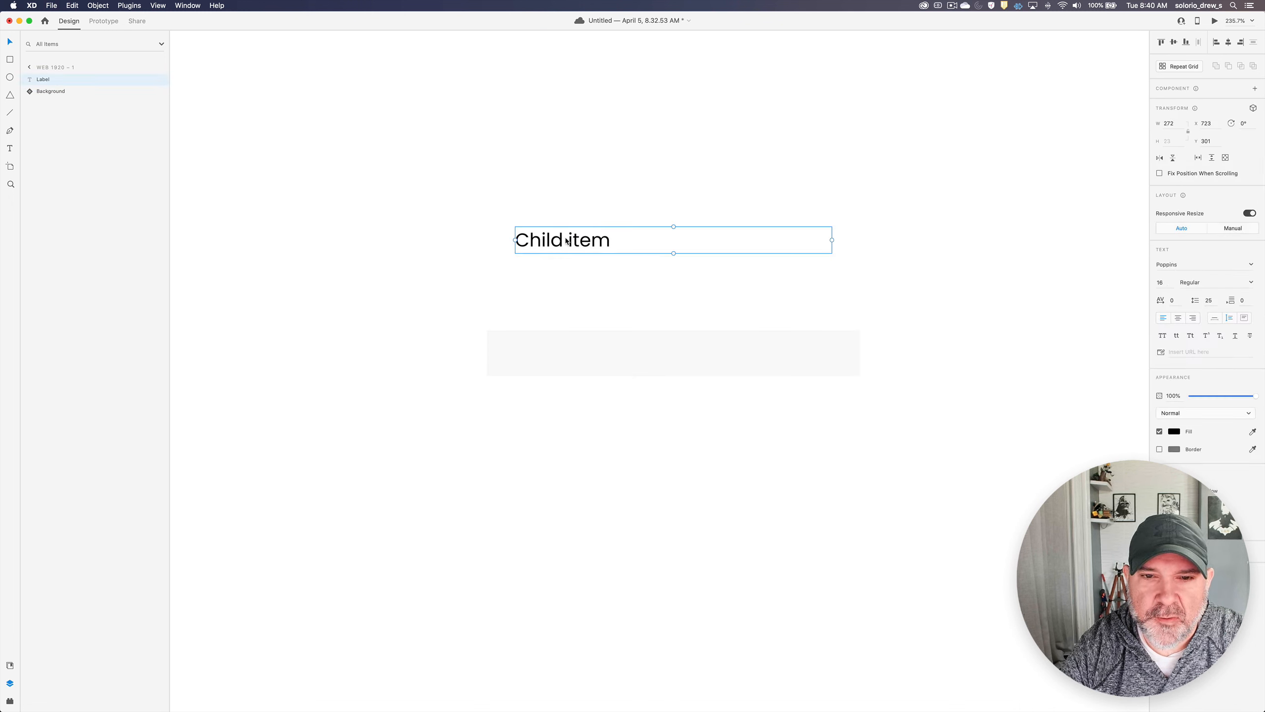
{"action": "left_click_drag", "start_coordinate": [566, 241], "coordinate": [560, 355]}
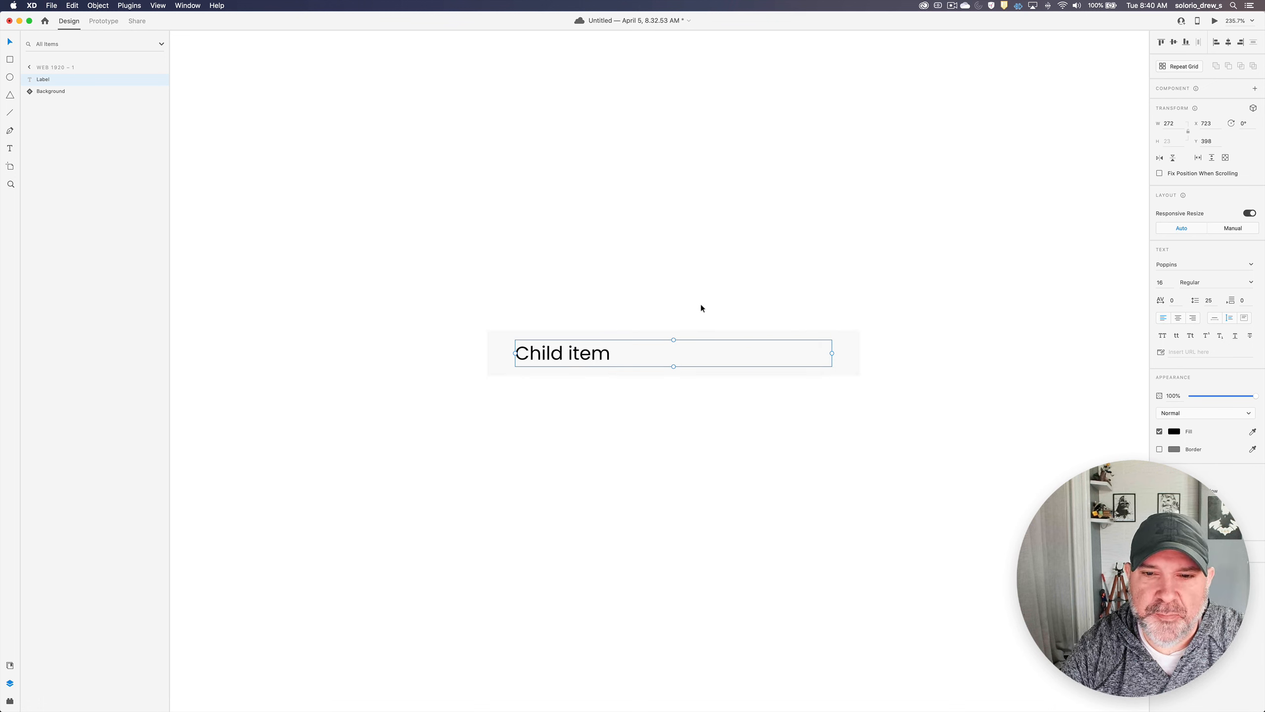
{"action": "left_click", "coordinate": [850, 352], "text": "shift"}
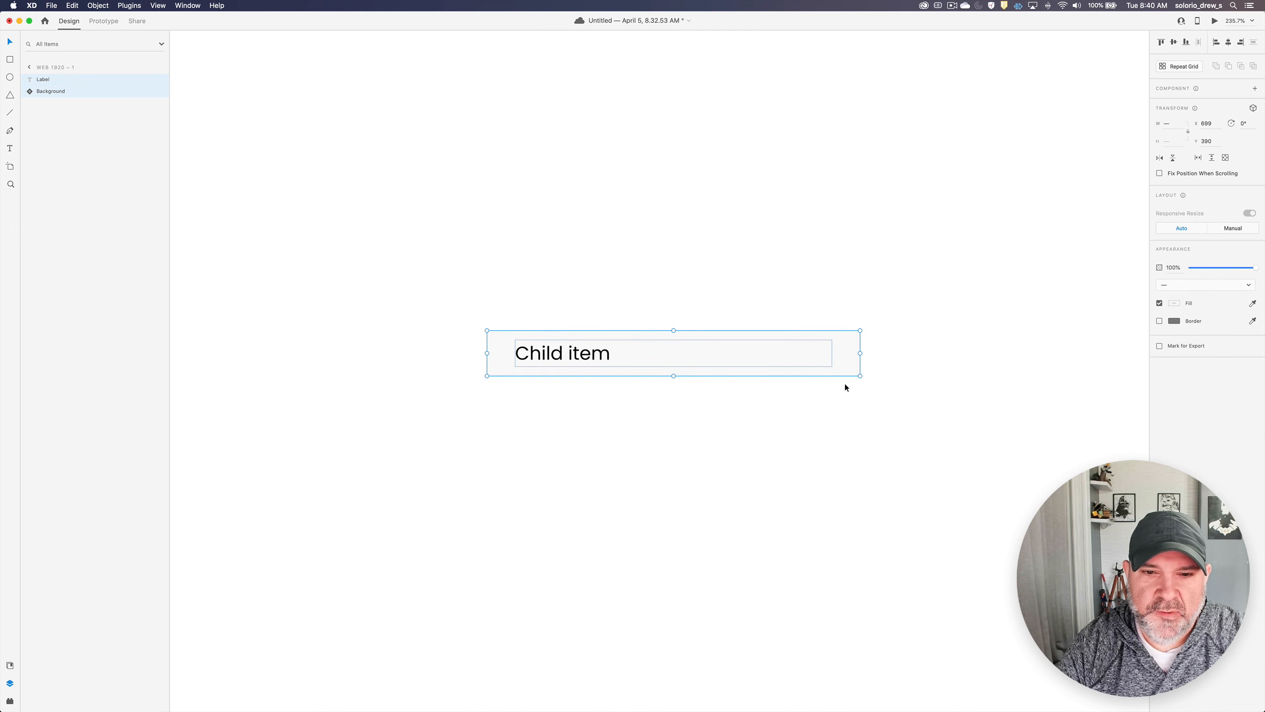
{"action": "key", "text": "super+g"}
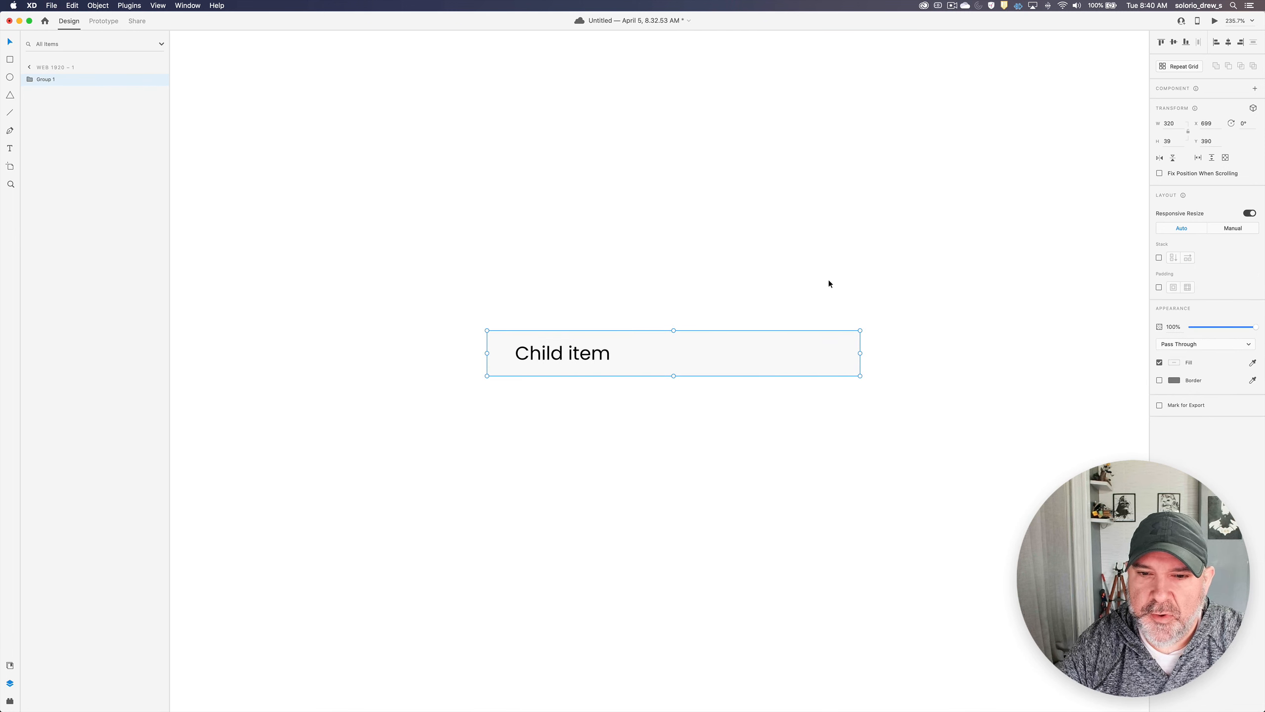
{"action": "left_click_drag", "start_coordinate": [688, 352], "coordinate": [667, 235]}
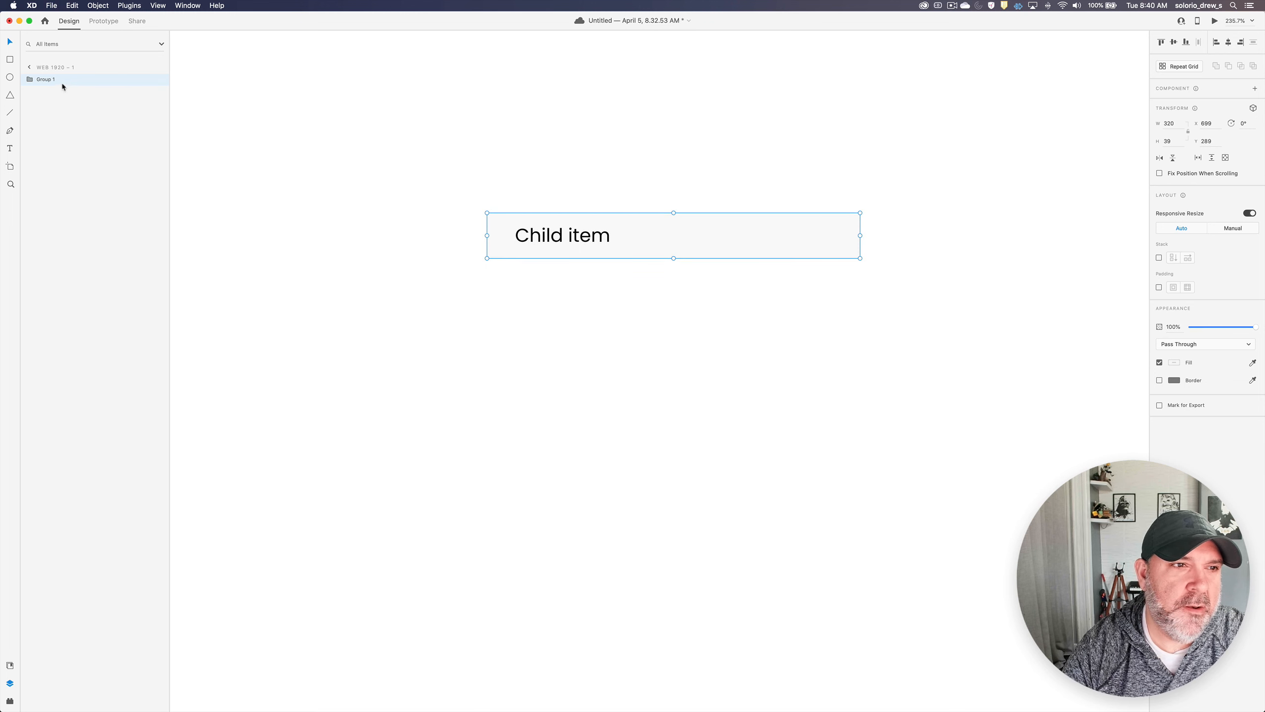
- Rename the group holding the label and background as "Child item"
{"action": "left_click", "coordinate": [48, 78]}
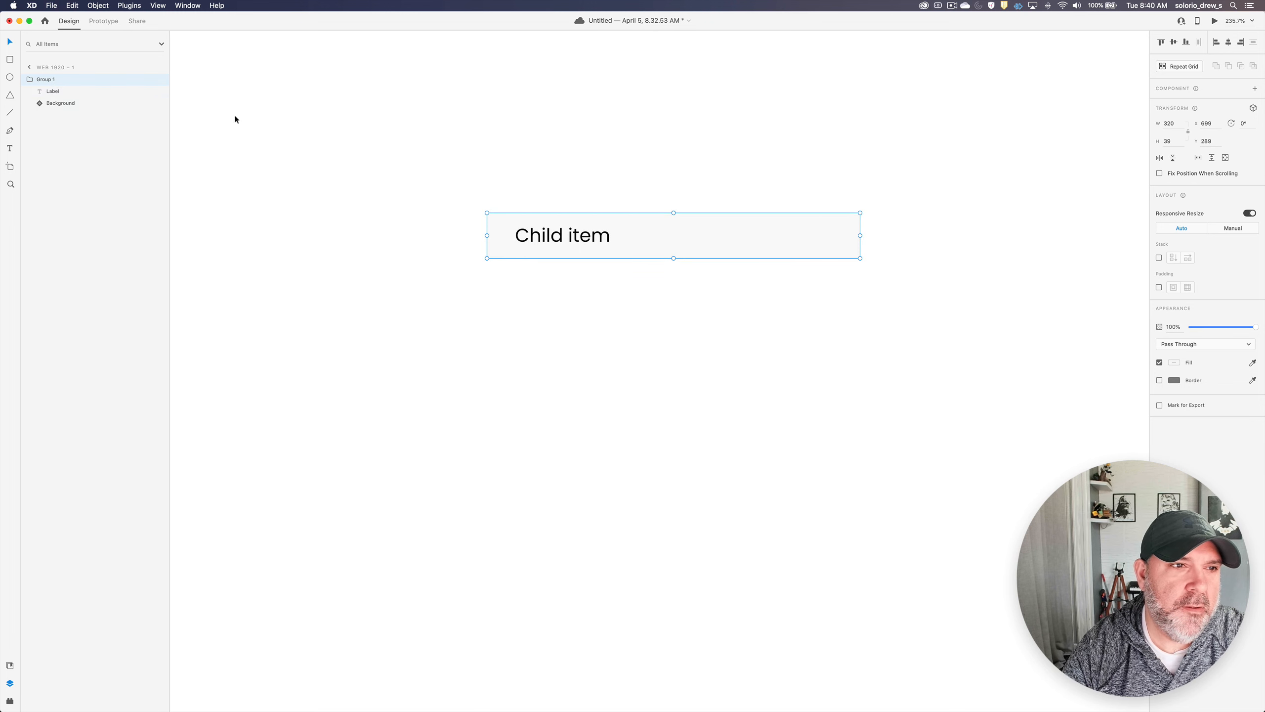
{"action": "double_click", "coordinate": [45, 78]}
{"action": "type", "text": "Child Item"}
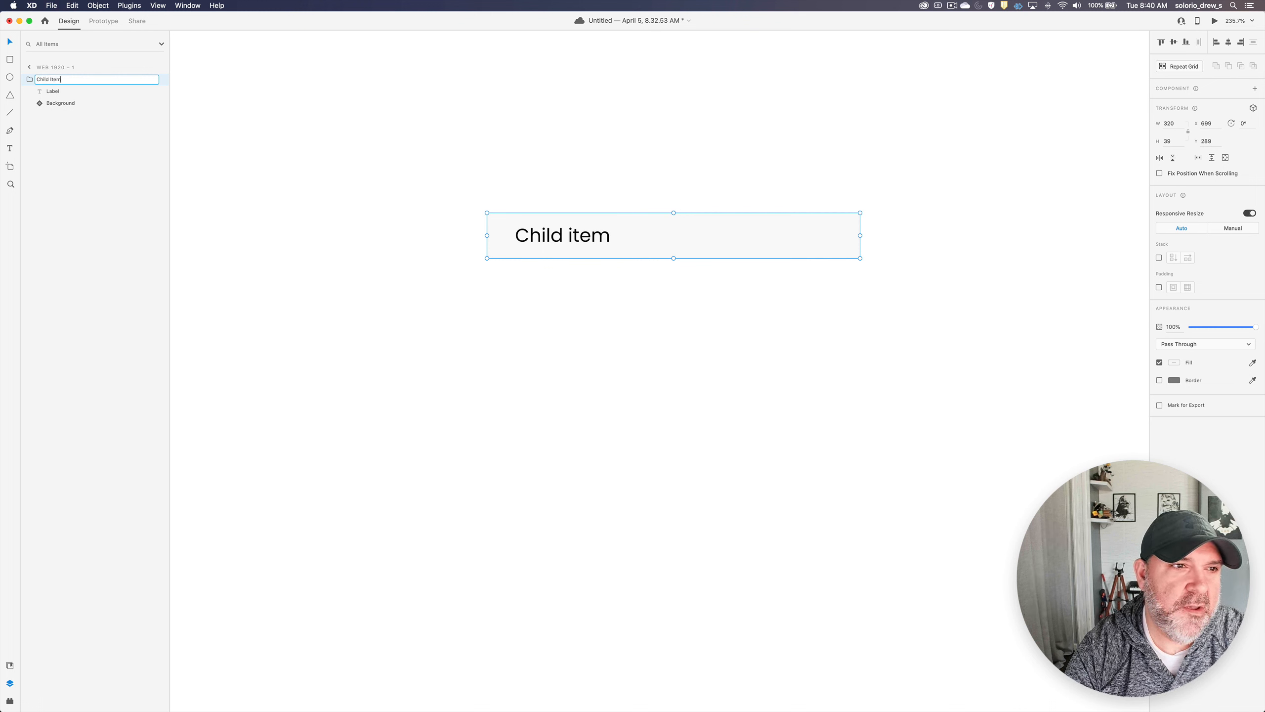
{"action": "key", "text": "Return"}
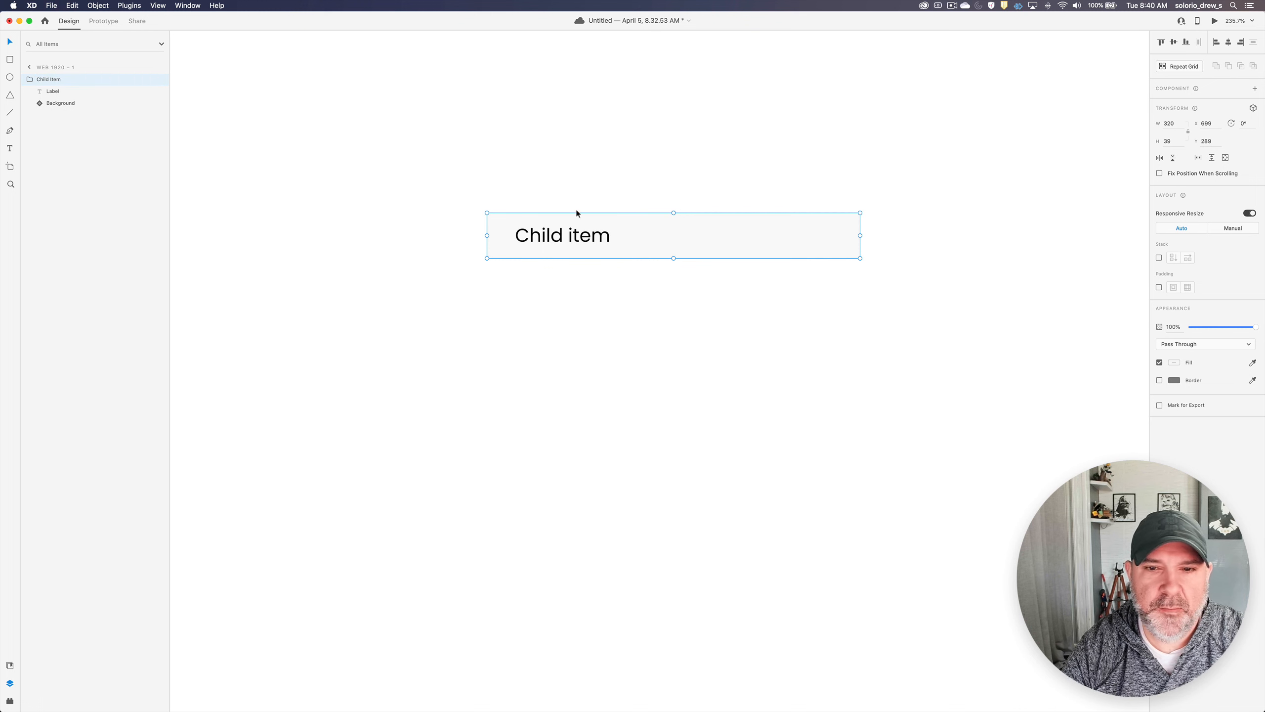
- Wrap the Child item group in an outer group and name it "Children"
{"action": "left_click", "coordinate": [637, 191]}
{"action": "left_click", "coordinate": [665, 233]}
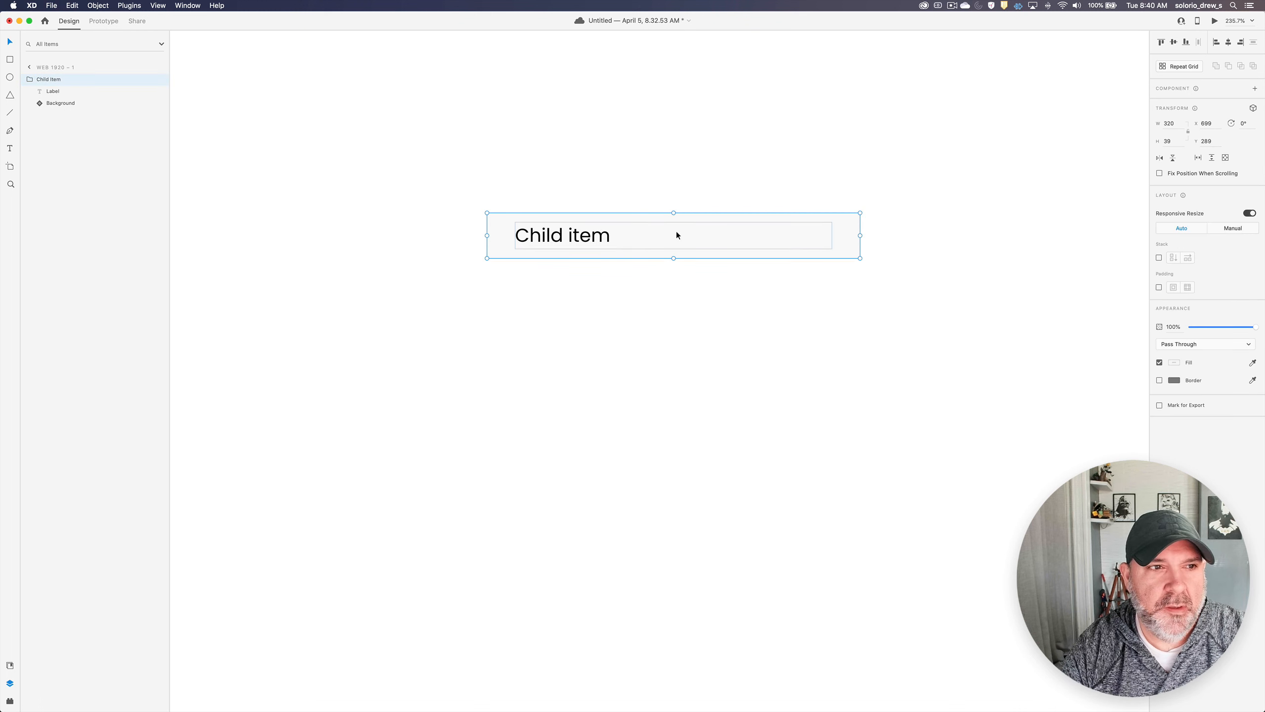
{"action": "key", "text": "super+z"}
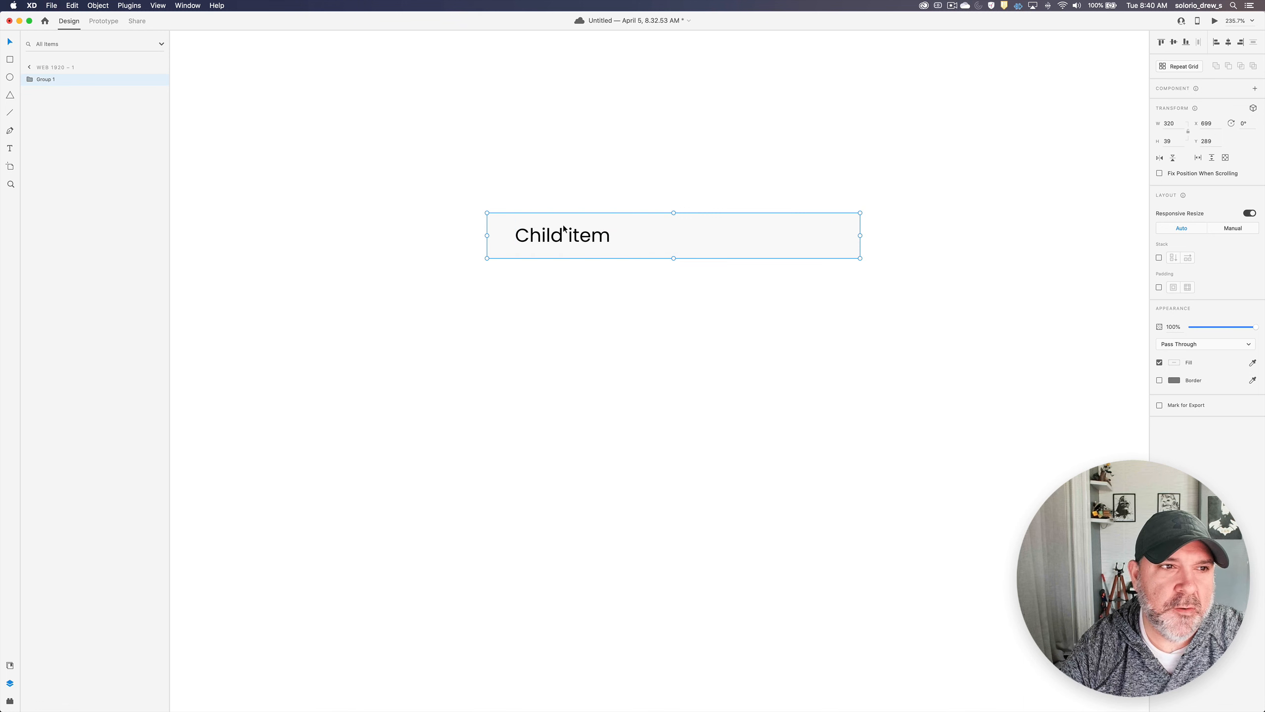
{"action": "double_click", "coordinate": [45, 79]}
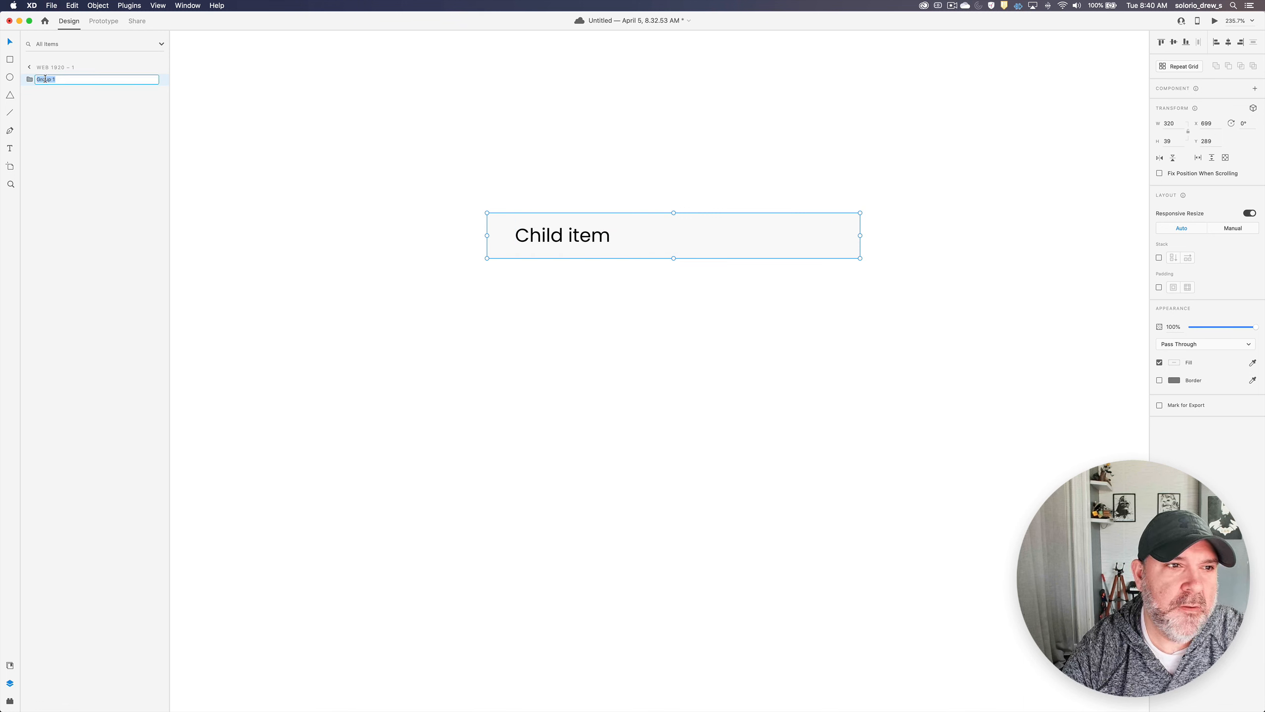
{"action": "type", "text": "Children"}
{"action": "key", "text": "Return"}
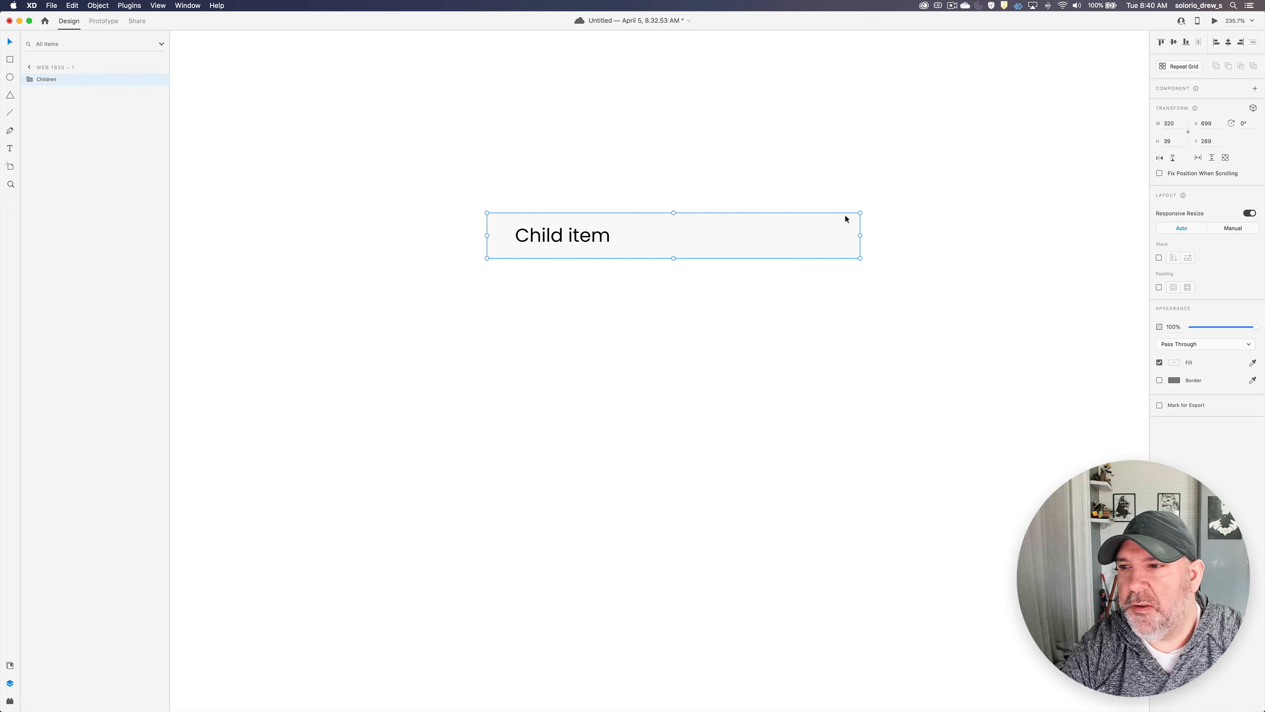
- Turn on a vertical stack for the Children group and duplicate the Child item row inside it to make five rows
{"action": "left_click", "coordinate": [1160, 258]}
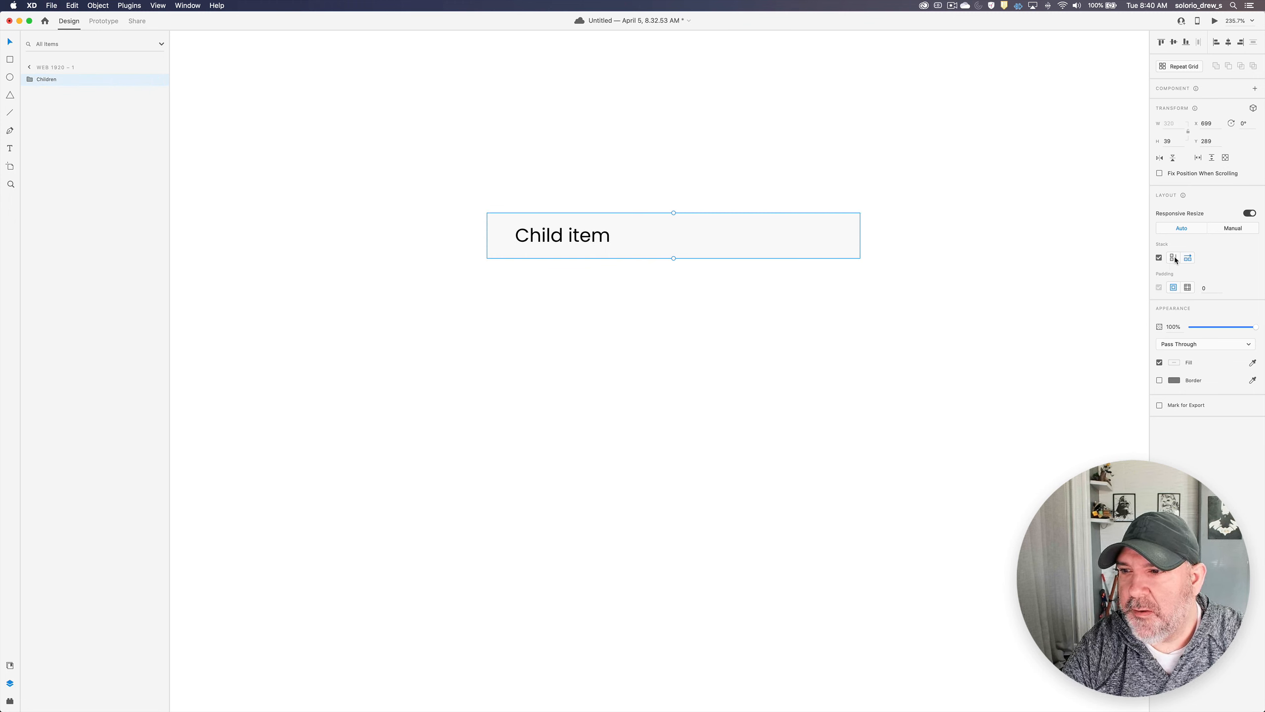
{"action": "double_click", "coordinate": [566, 231]}
{"action": "key", "text": "super+d"}
{"action": "key", "text": "super+d"}
{"action": "key", "text": "super+d"}
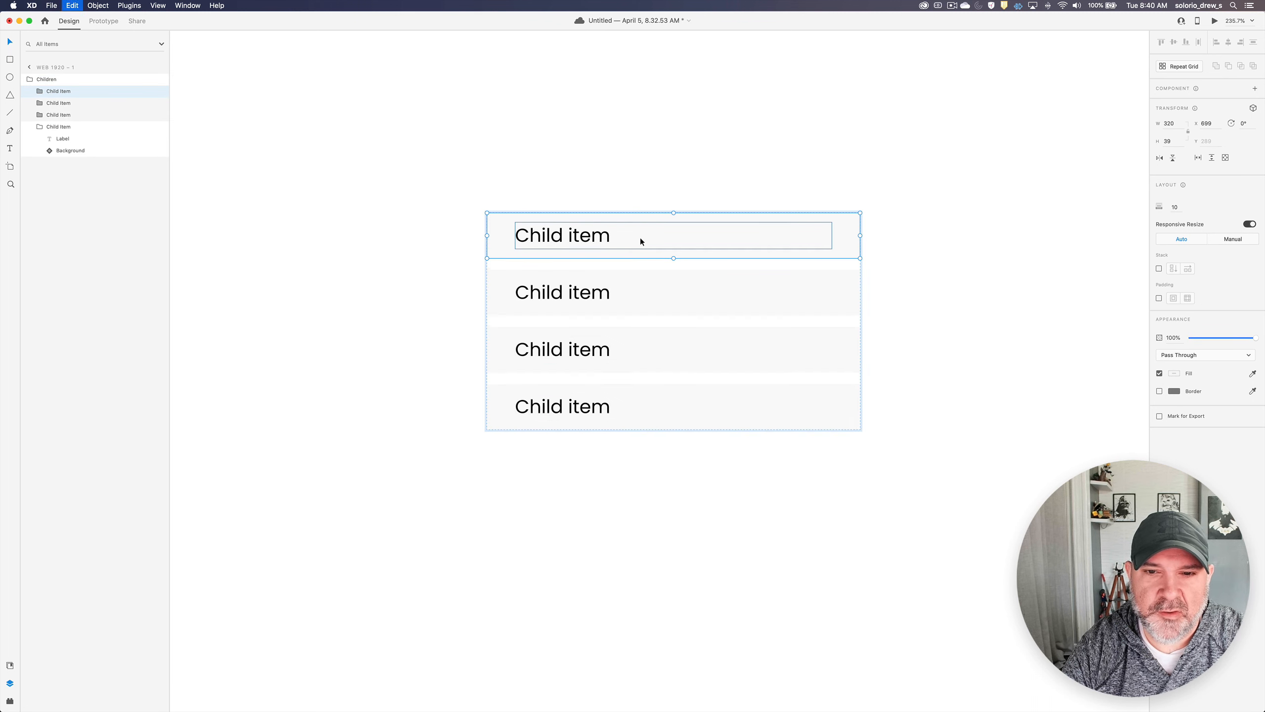
{"action": "key", "text": "super+d"}
{"action": "key", "text": "Escape"}
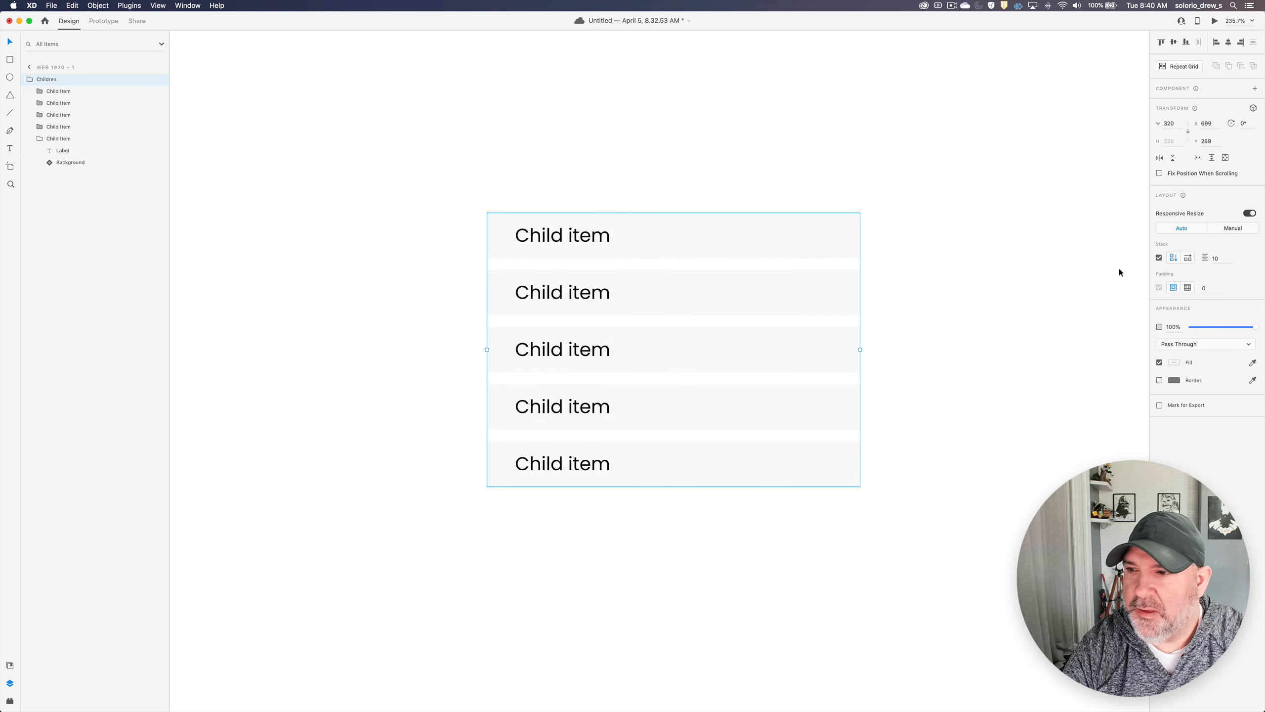
- Set the spacing between the rows of the Children stack to 0
{"action": "left_click", "coordinate": [1222, 255]}
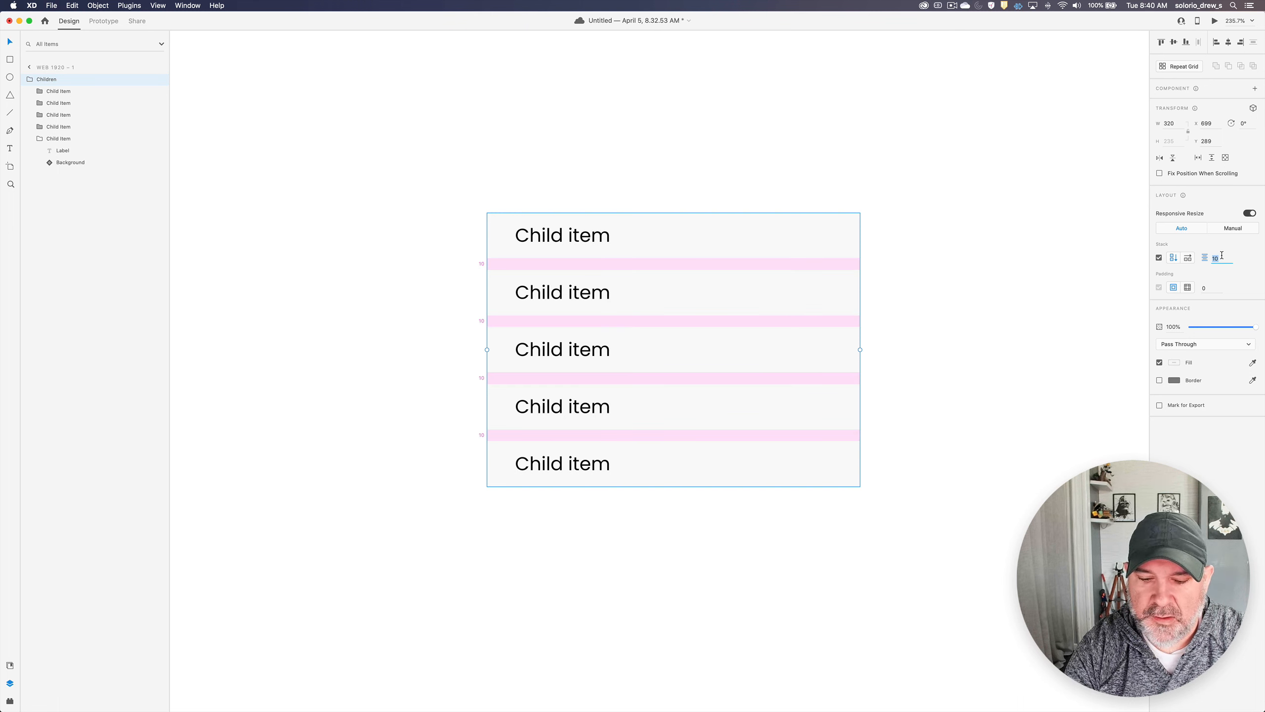
{"action": "type", "text": "0"}
{"action": "key", "text": "Return"}
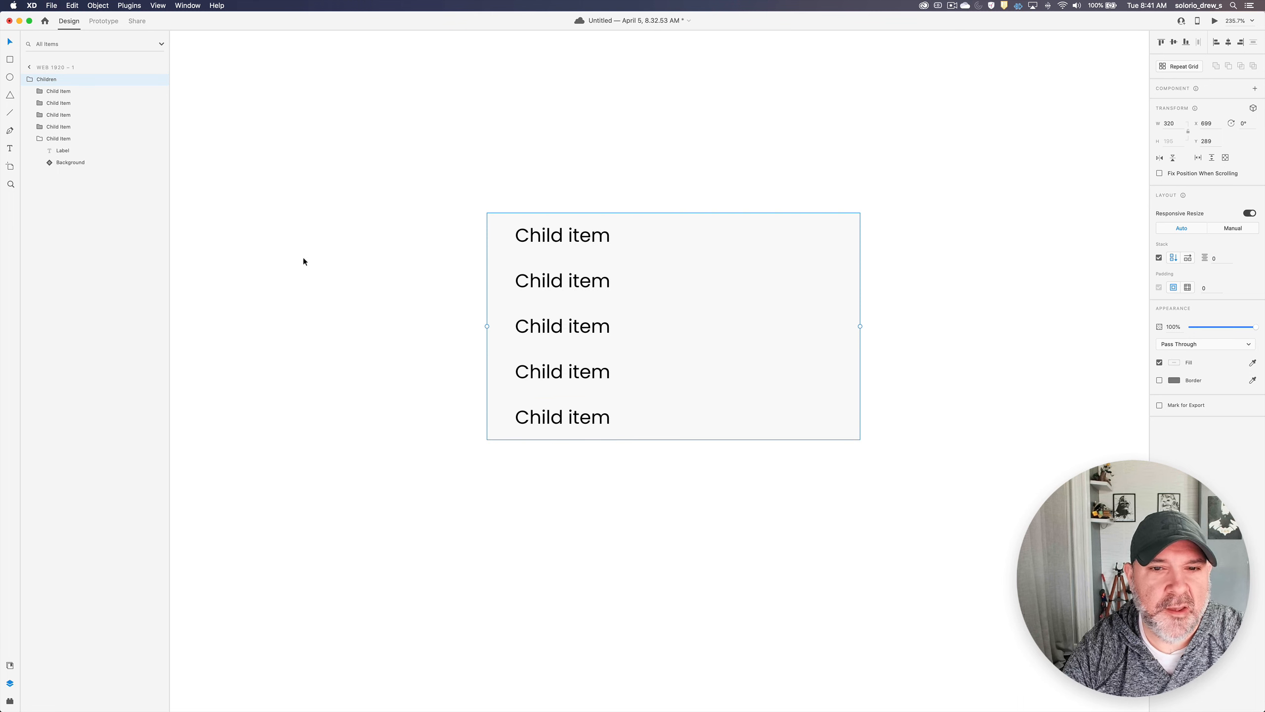
{"action": "left_click", "coordinate": [357, 205]}
{"action": "left_click", "coordinate": [589, 222]}
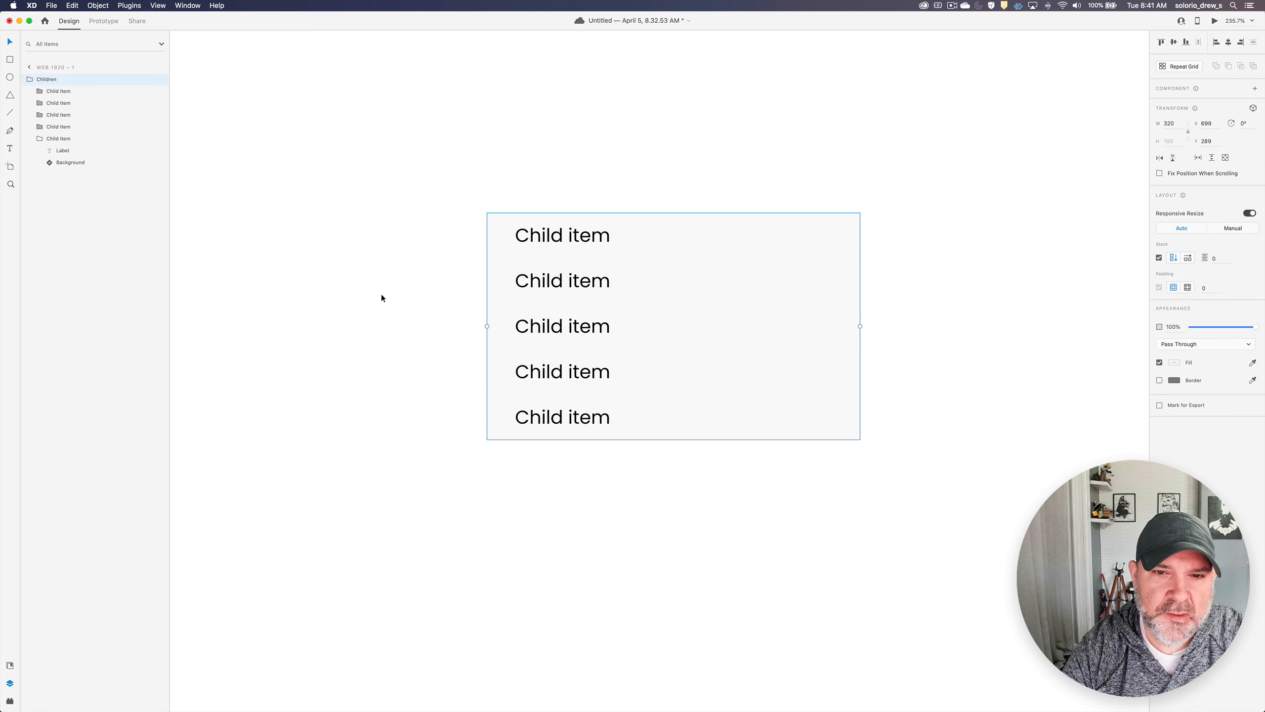
{"action": "left_click", "coordinate": [398, 246]}
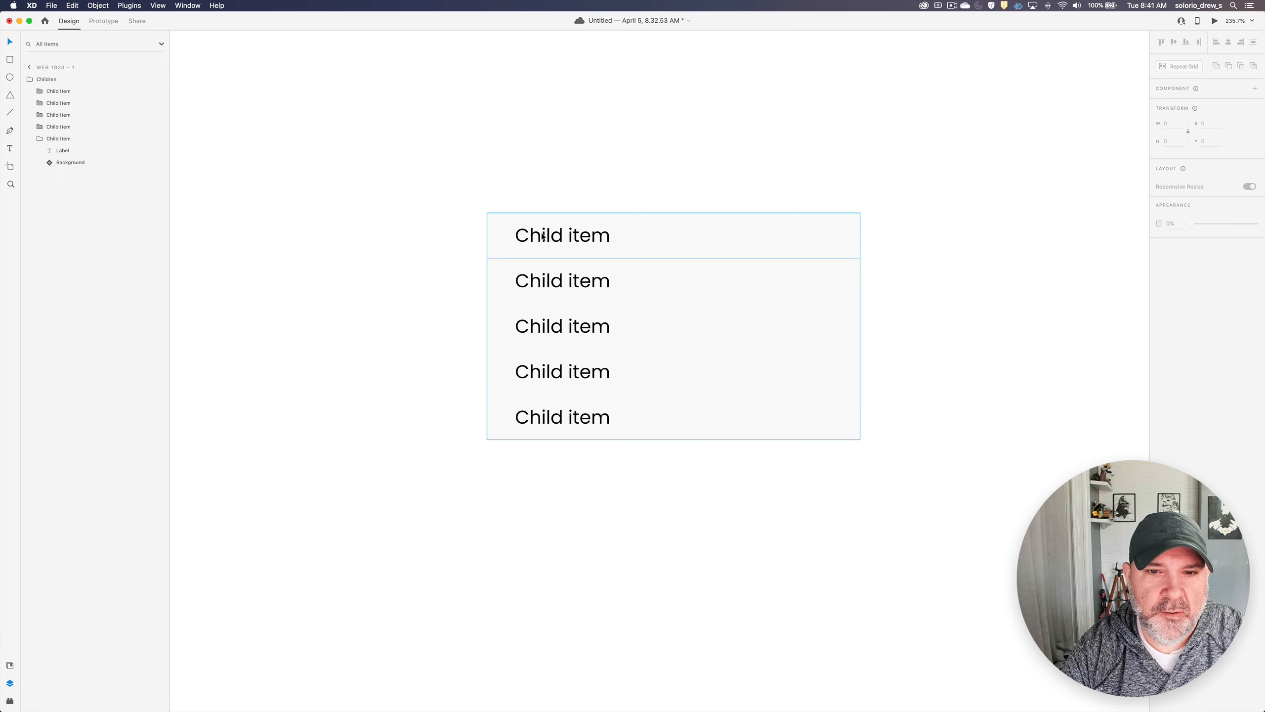
{"action": "double_click", "coordinate": [598, 238]}
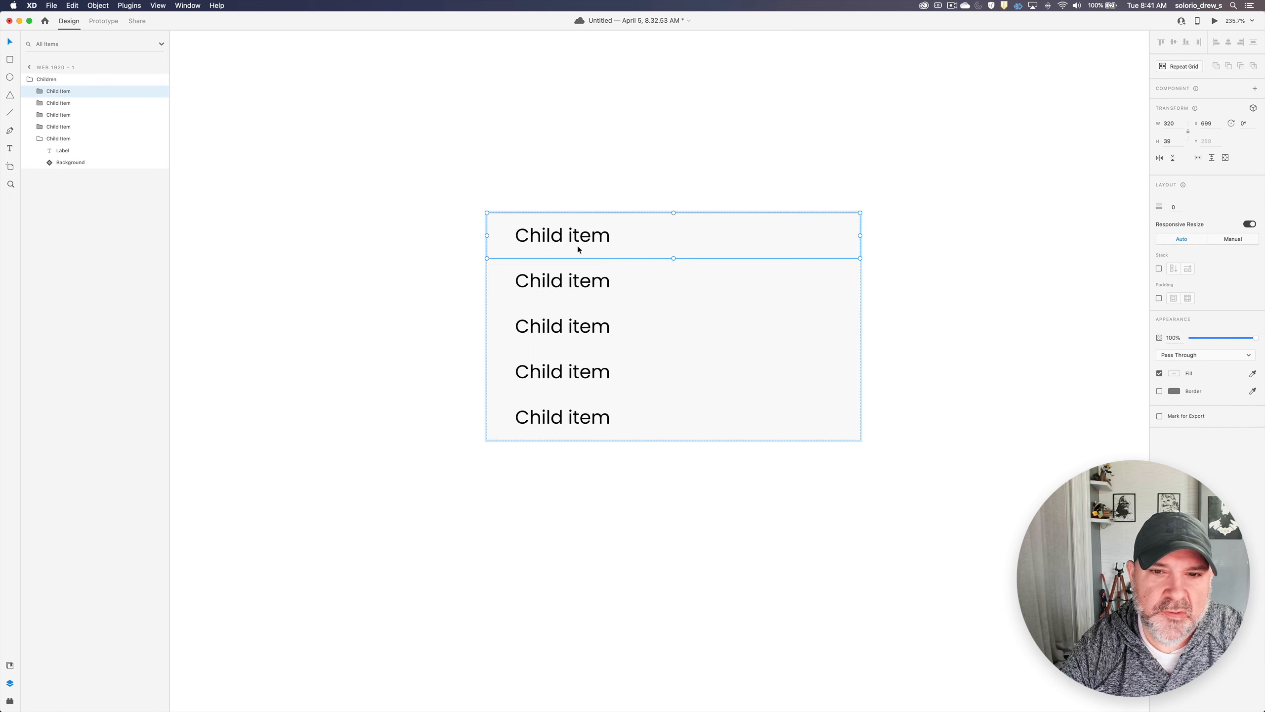
{"action": "left_click_drag", "start_coordinate": [585, 242], "coordinate": [585, 187]}
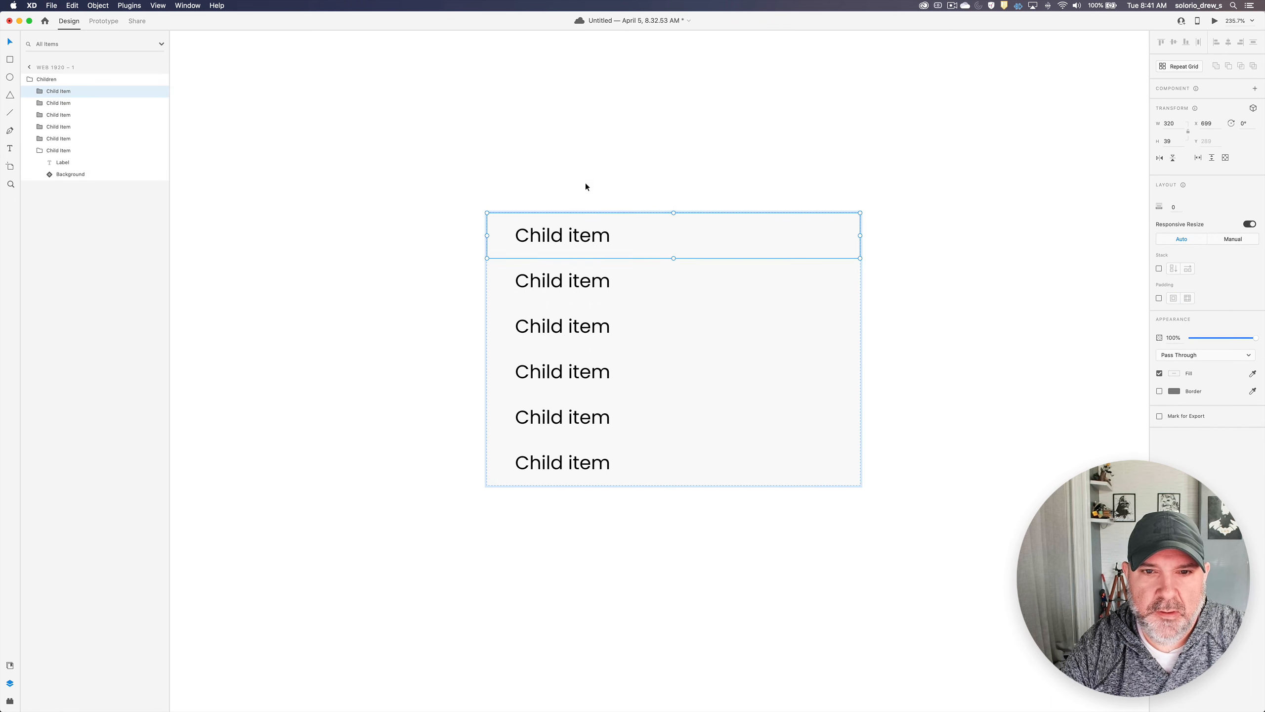
{"action": "key", "text": "super+z"}
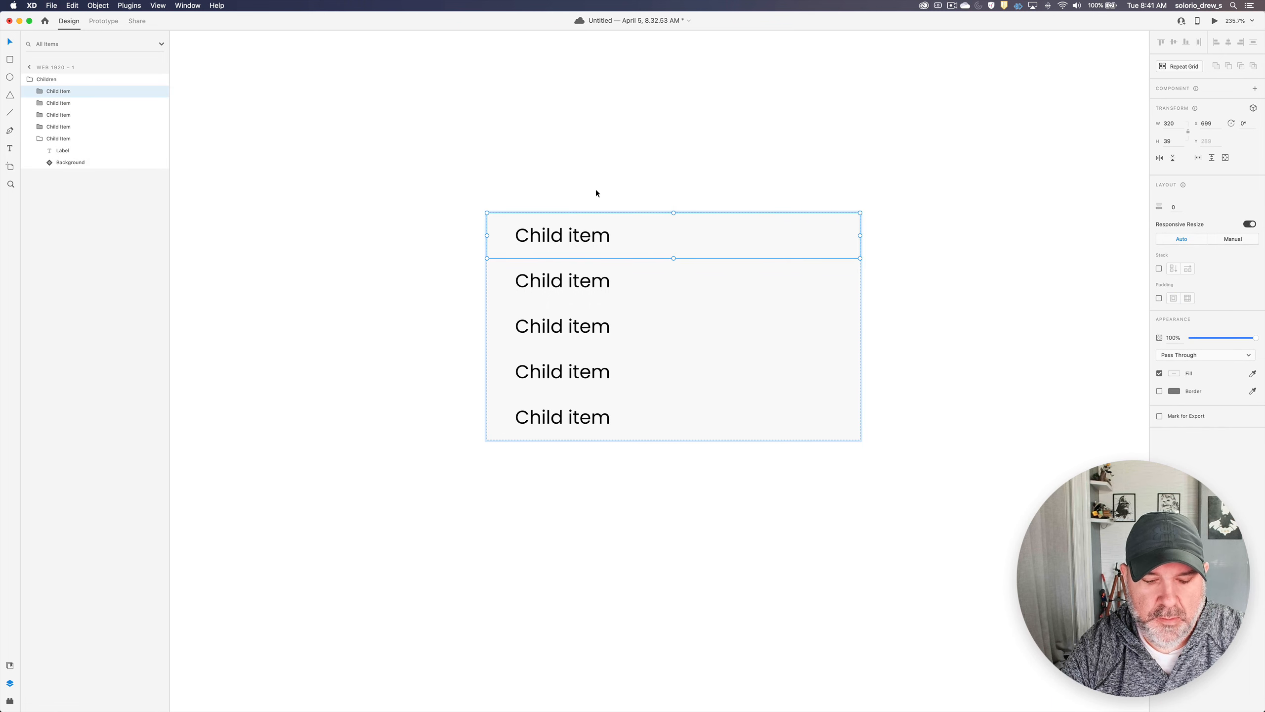
{"action": "left_click", "coordinate": [607, 164]}
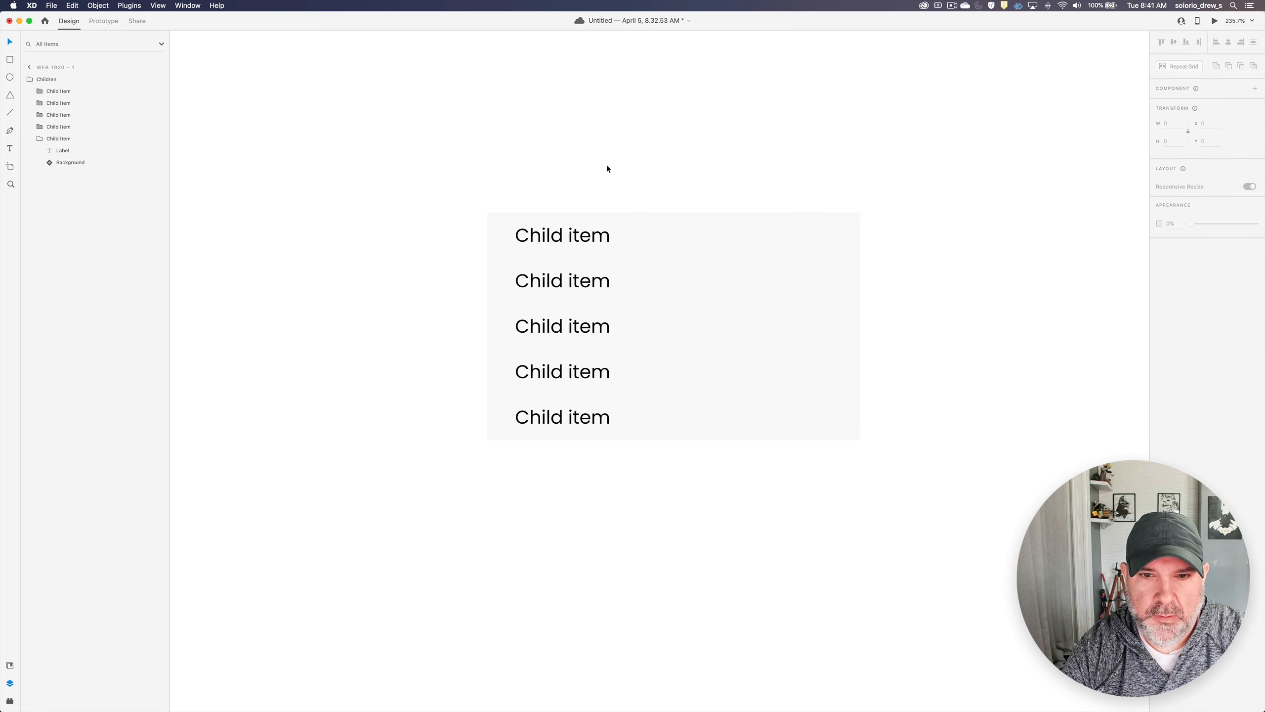
- Place a copy of the top Child item row outside and above the Children stack, and rename it "Parent"
{"action": "double_click", "coordinate": [593, 232]}
{"action": "left_click_drag", "start_coordinate": [592, 233], "coordinate": [587, 141]}
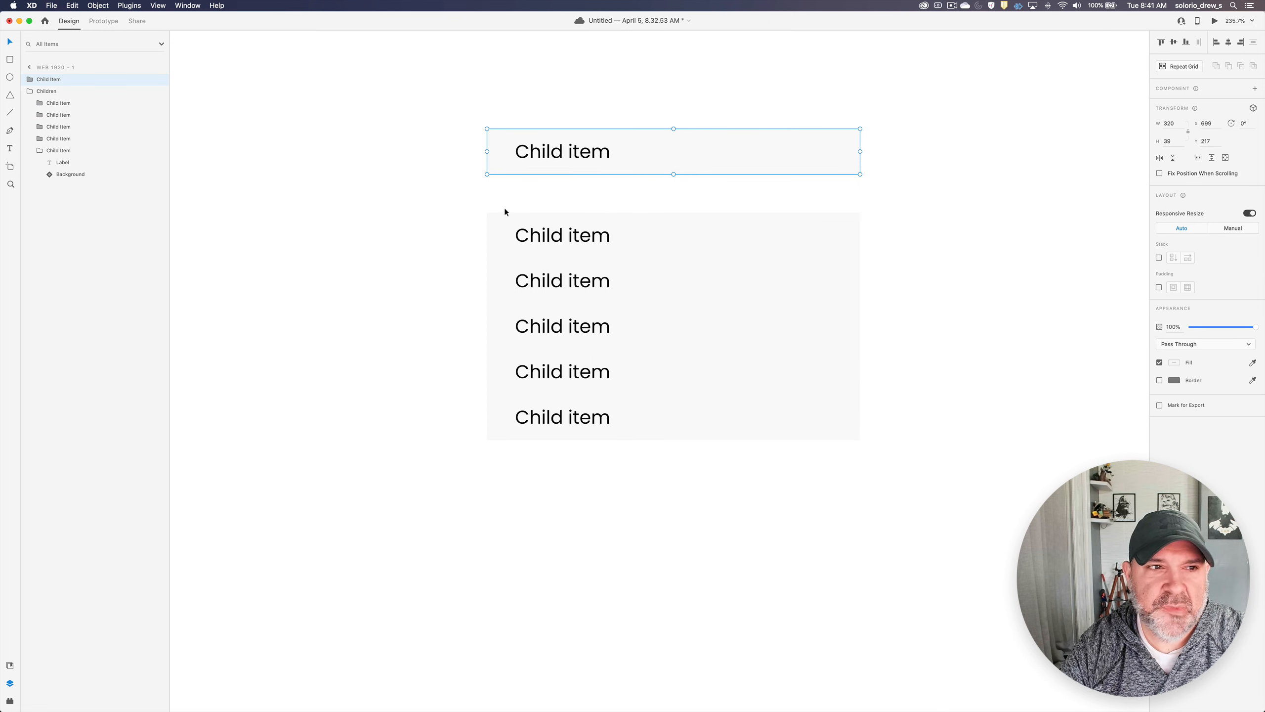
{"action": "double_click", "coordinate": [49, 80]}
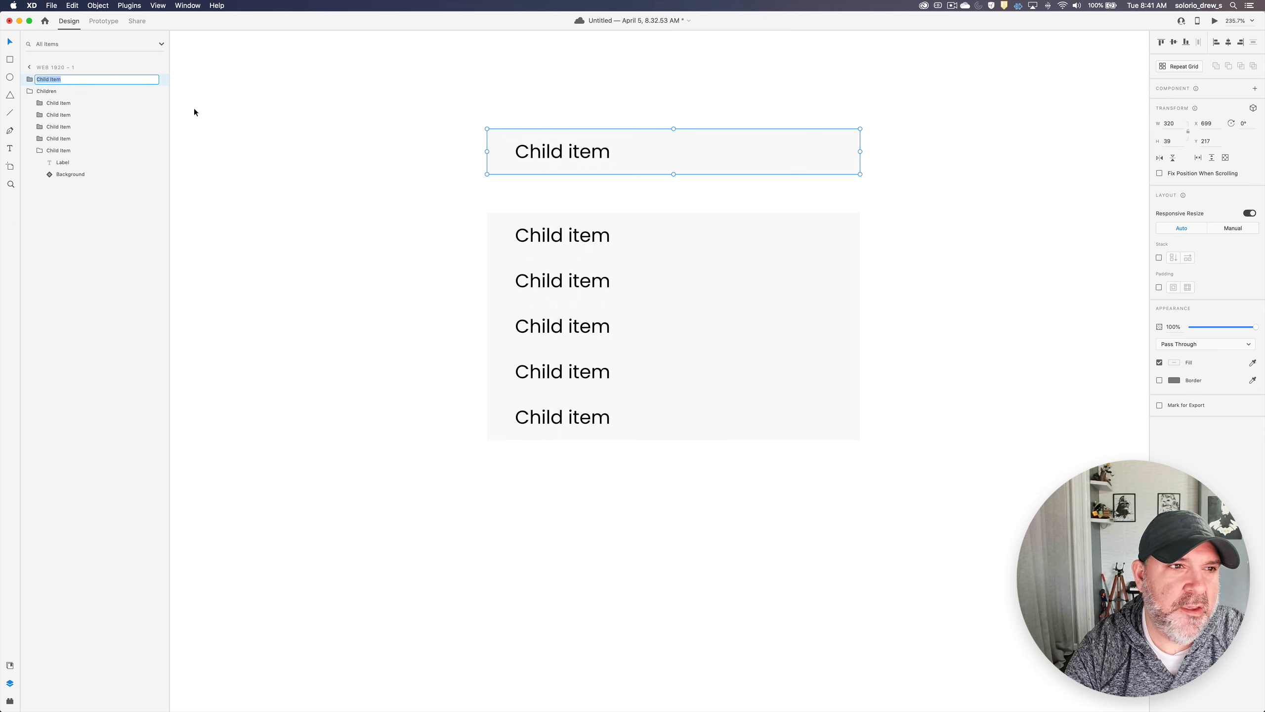
{"action": "type", "text": "Parent"}
{"action": "key", "text": "Return"}
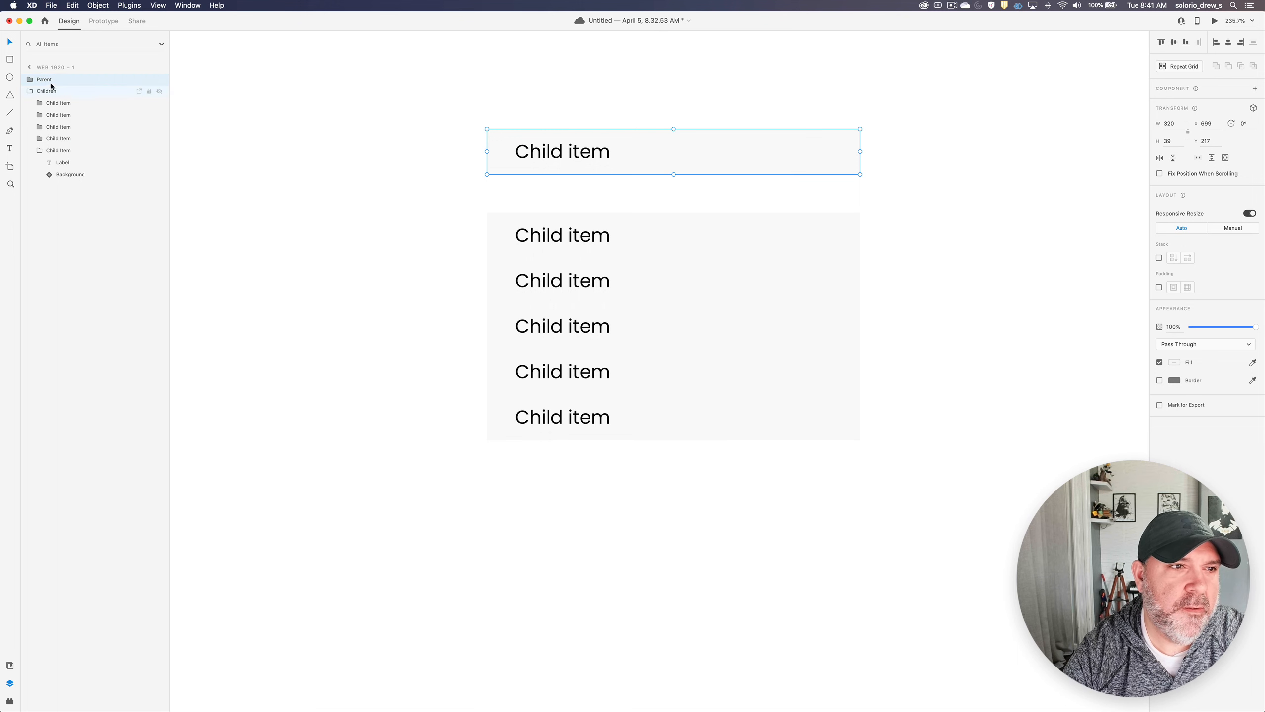
{"action": "left_click", "coordinate": [30, 80]}
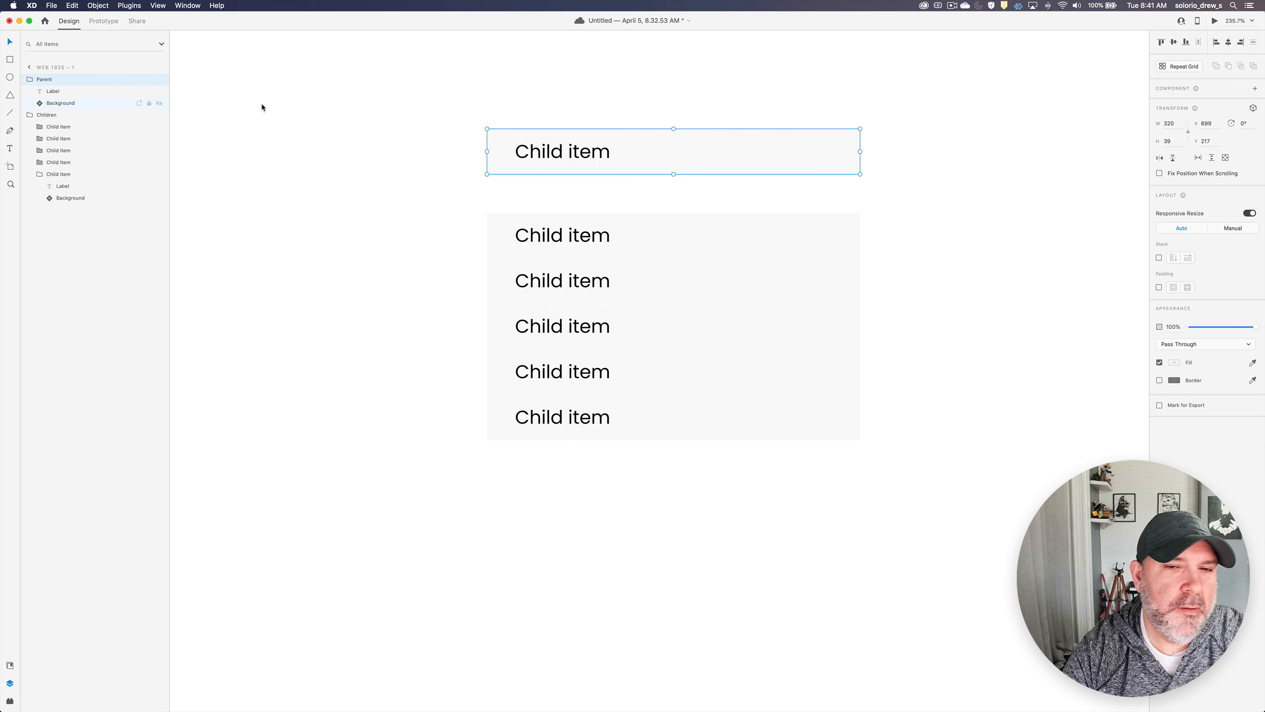
- Switch the Parent row's background to the Parent Default state and move the row flush against the top of the Children stack
{"action": "double_click", "coordinate": [849, 150]}
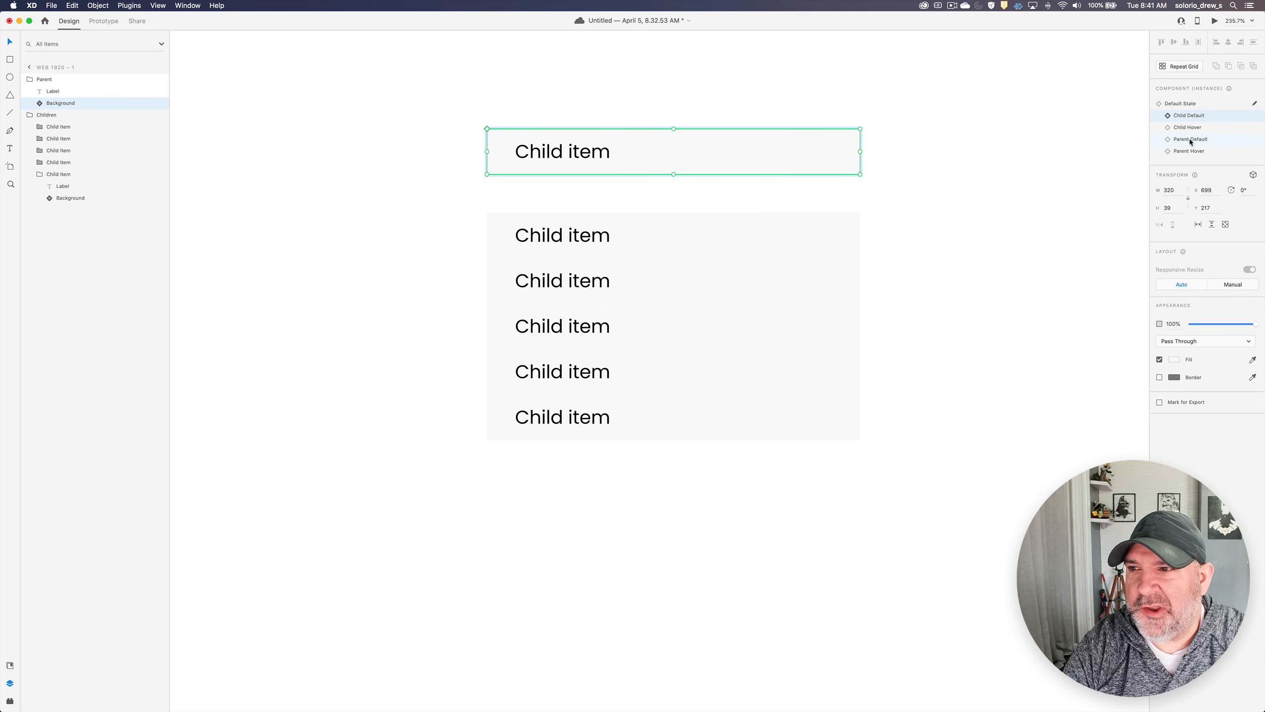
{"action": "left_click", "coordinate": [1189, 138]}
{"action": "left_click", "coordinate": [865, 164]}
{"action": "left_click", "coordinate": [650, 156]}
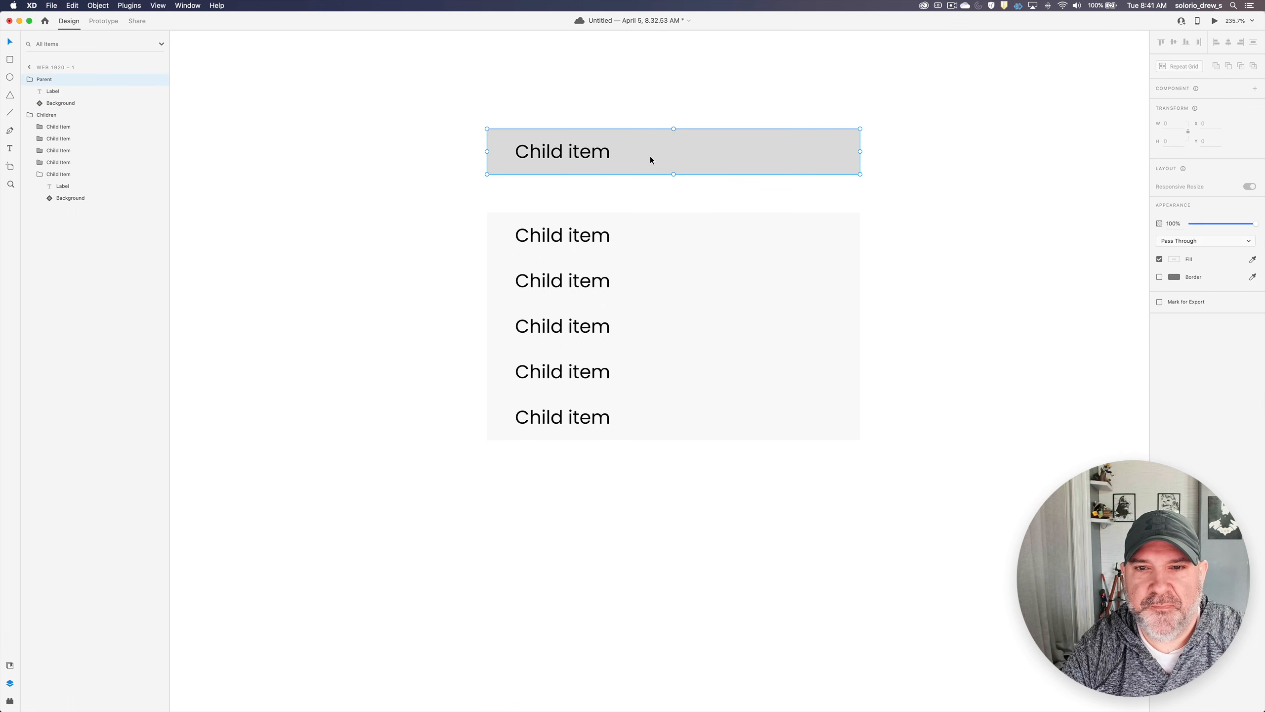
{"action": "left_click_drag", "start_coordinate": [624, 153], "coordinate": [620, 187]}
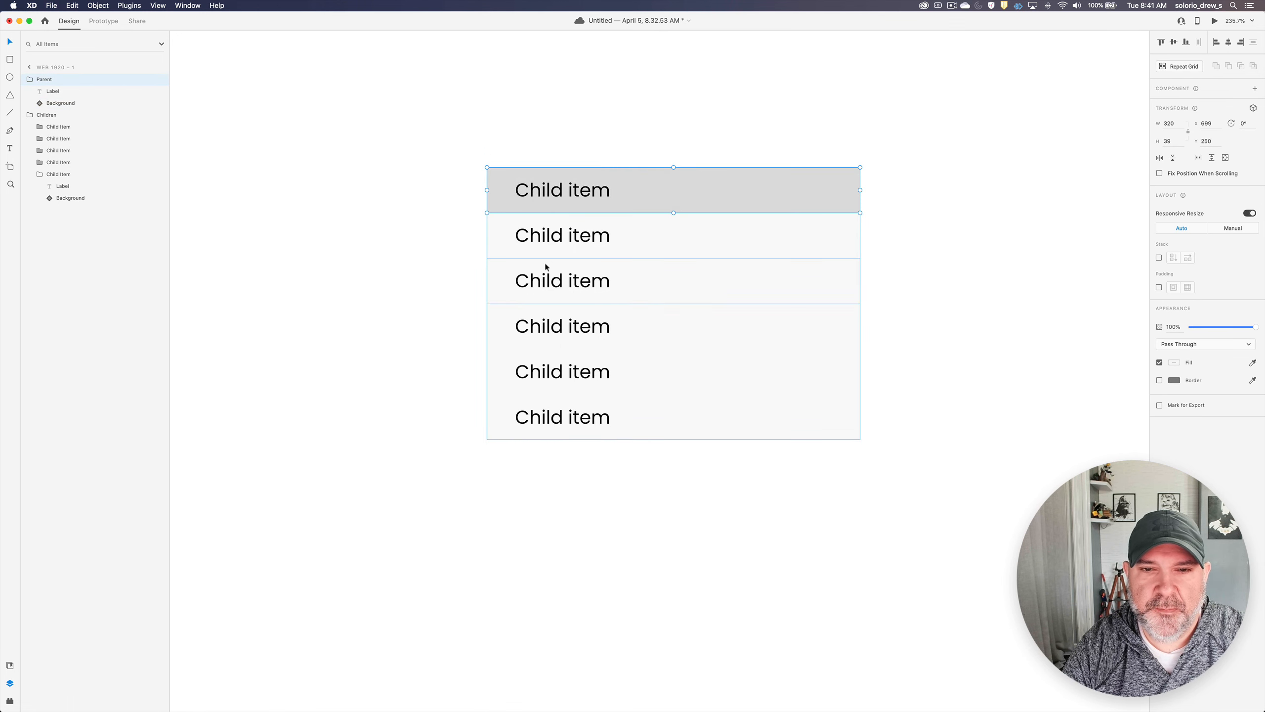
- Widen the Parent row's label text box on both sides to the row's full width of 320
{"action": "double_click", "coordinate": [542, 192]}
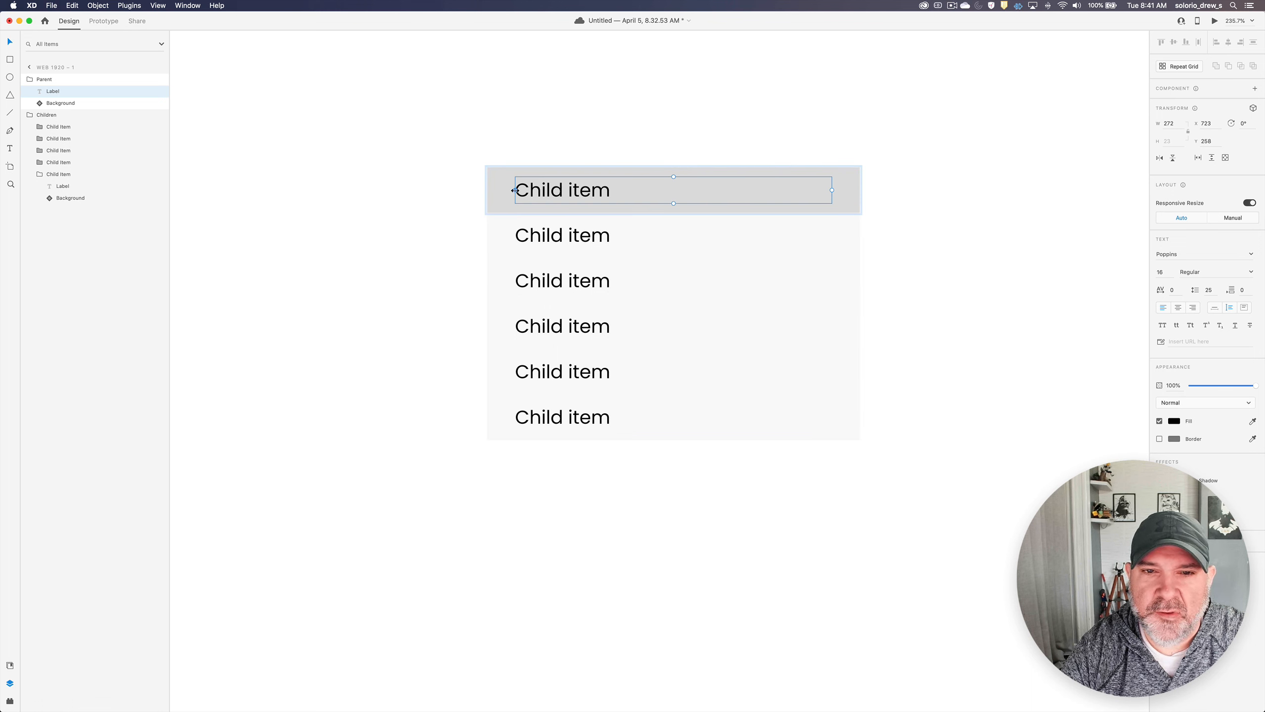
{"action": "left_click_drag", "start_coordinate": [515, 190], "coordinate": [486, 189]}
{"action": "left_click_drag", "start_coordinate": [830, 190], "coordinate": [860, 190]}
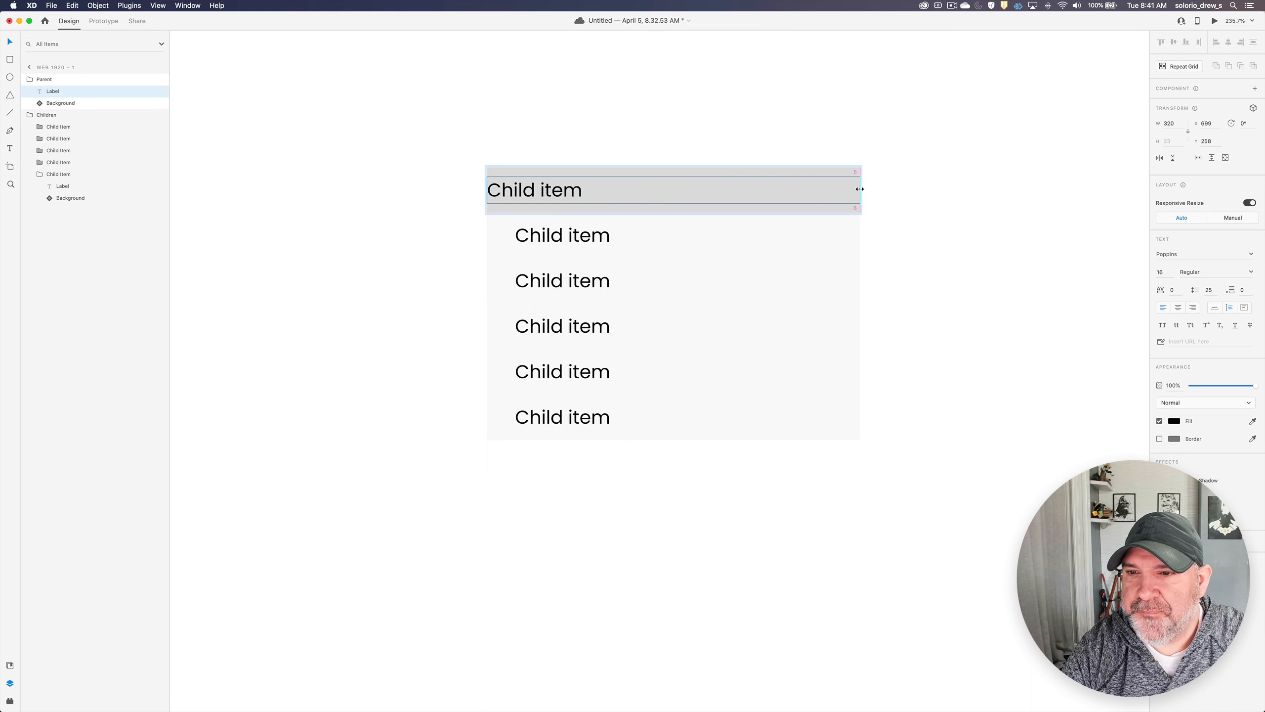
- Reduce the Parent row label's width by 24 to 296 and shift the label 12 px right to indent it evenly
{"action": "left_click", "coordinate": [1175, 124]}
{"action": "key", "text": "Right"}
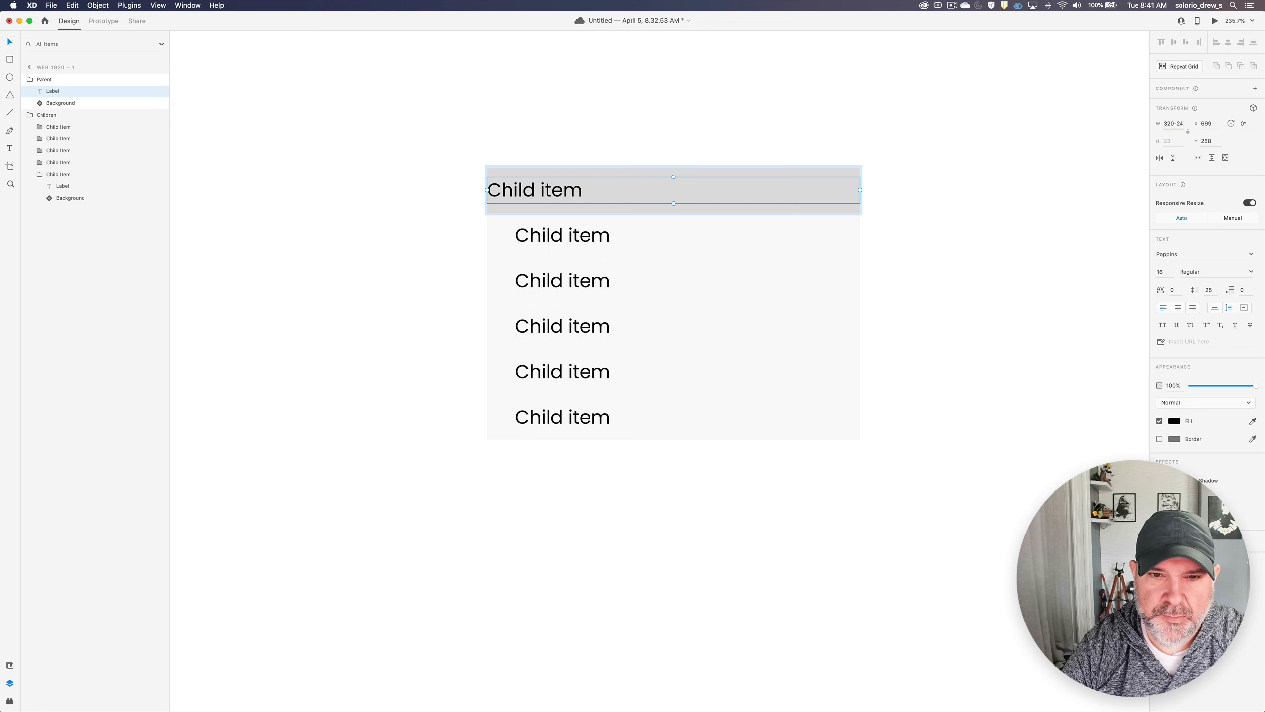
{"action": "type", "text": "-24"}
{"action": "key", "text": "Return"}
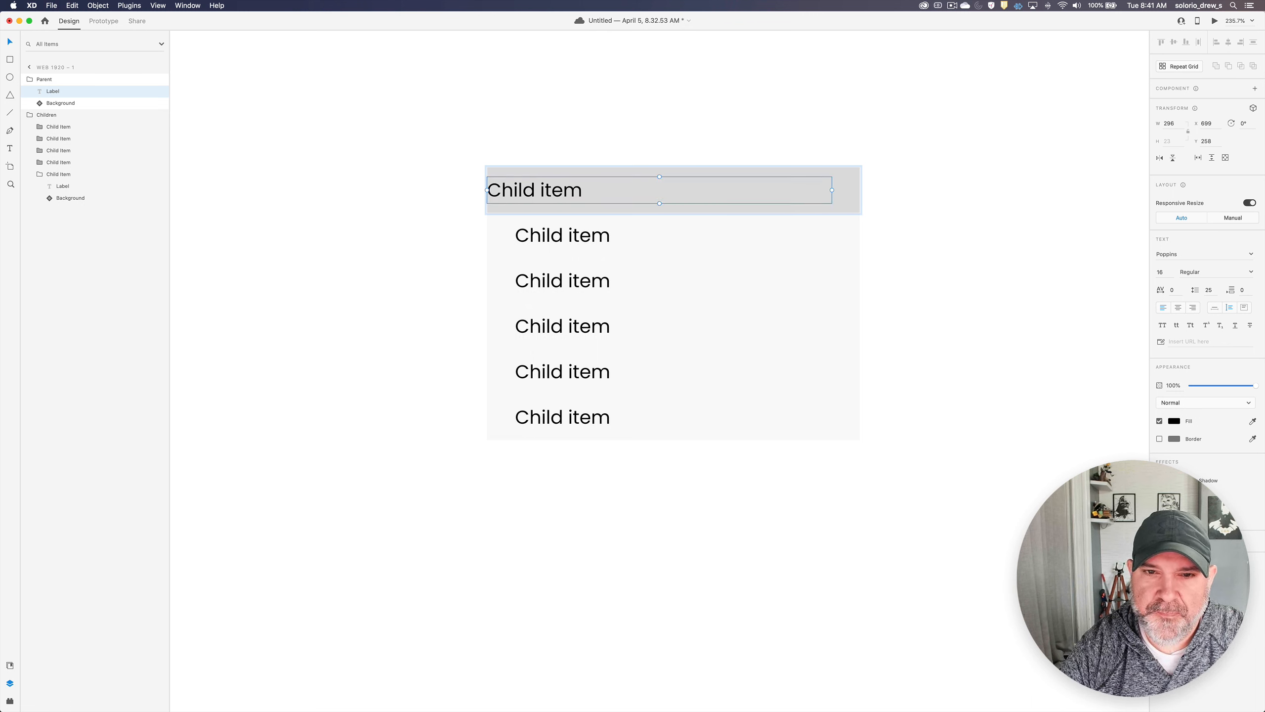
{"action": "key", "text": "shift+Right"}
{"action": "key", "text": "Right"}
{"action": "key", "text": "Right"}
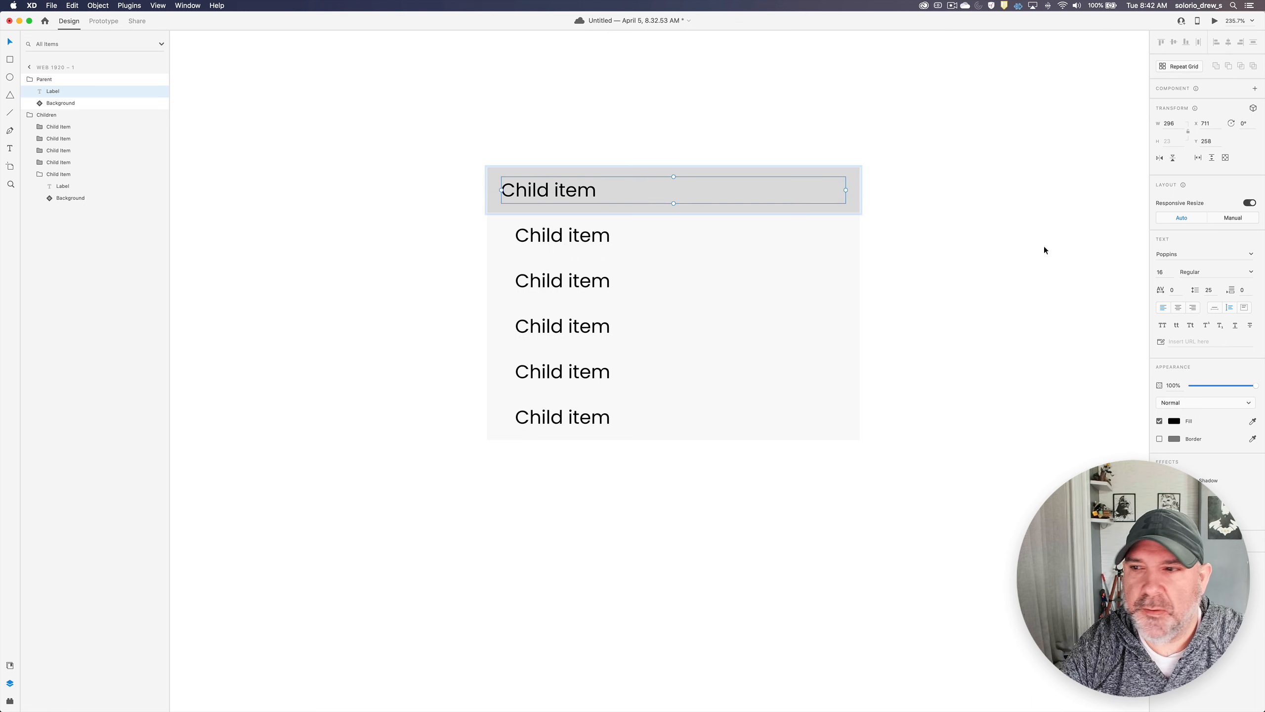
- Set the font weight of the Parent row's label to Medium
{"action": "left_click", "coordinate": [1251, 273]}
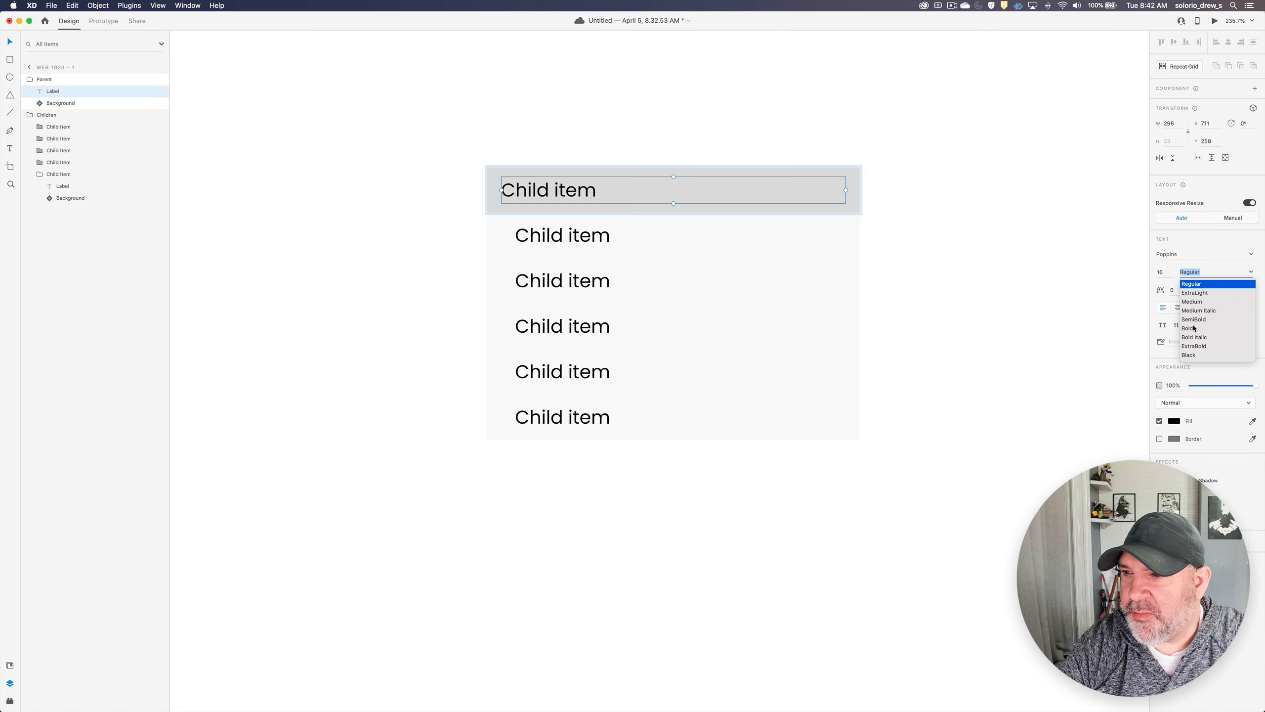
{"action": "left_click", "coordinate": [1194, 302]}
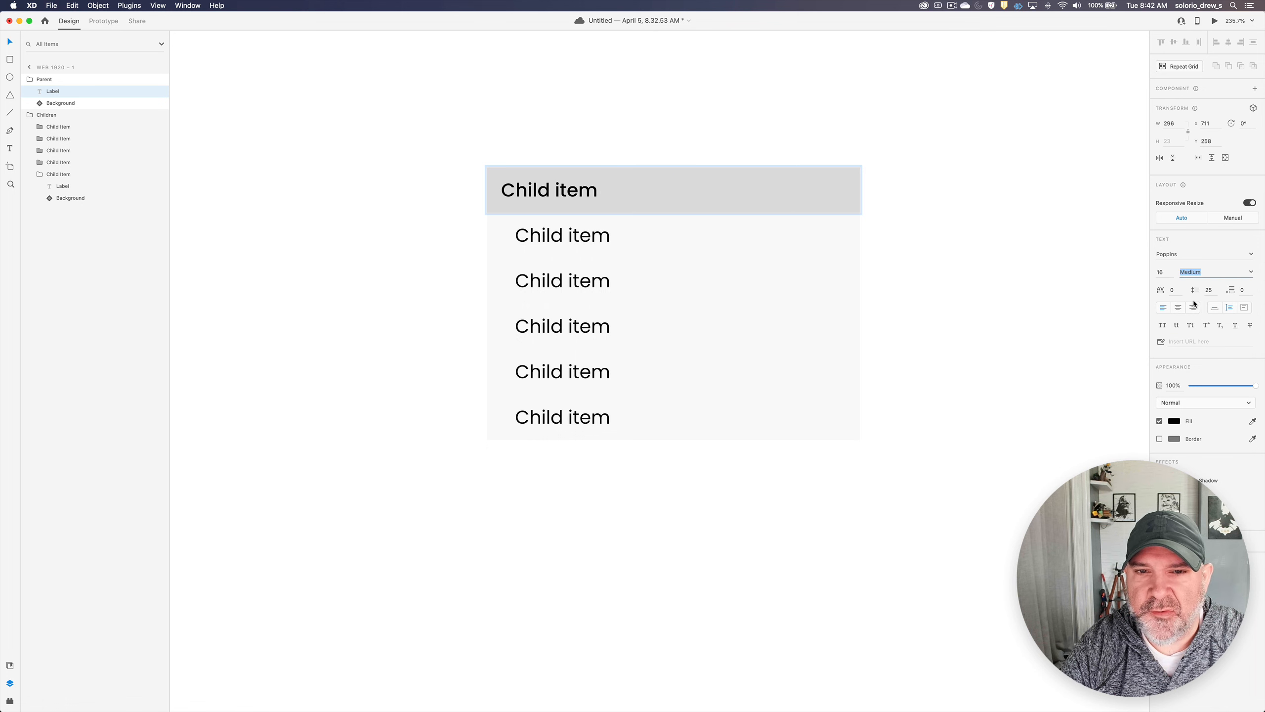
{"action": "left_click", "coordinate": [941, 217]}
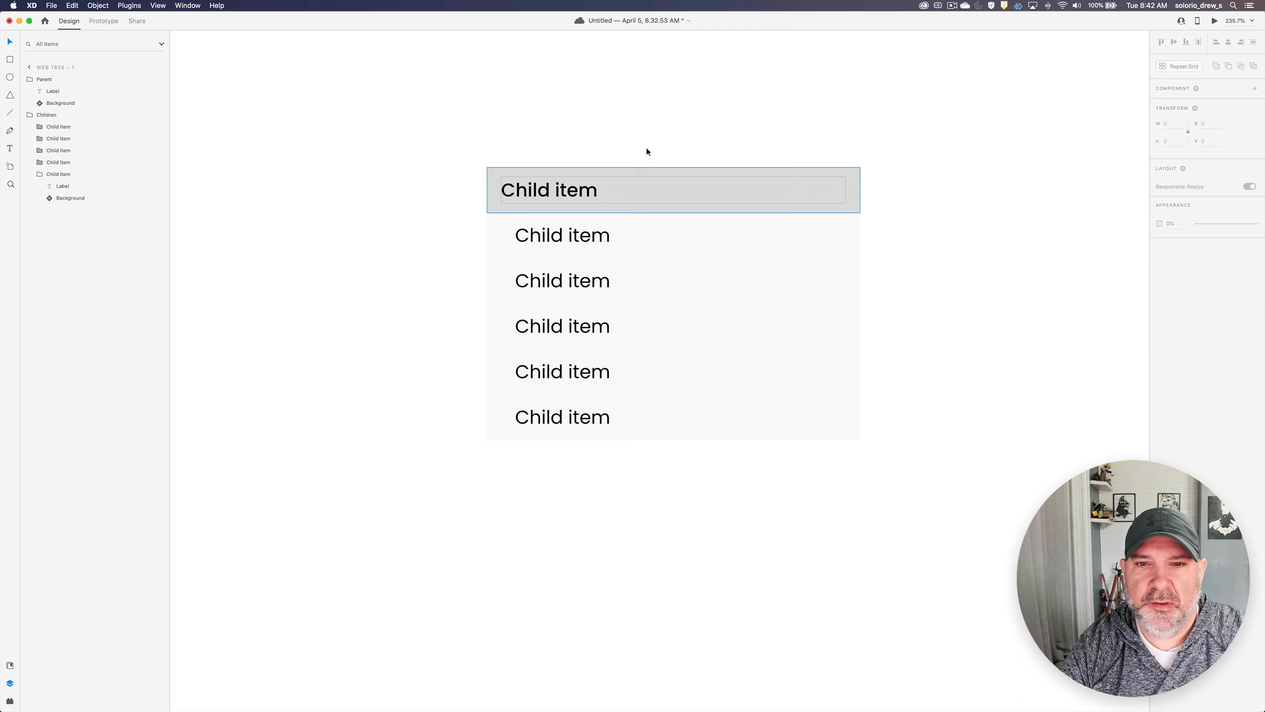
{"action": "scroll", "coordinate": [635, 210], "scroll_direction": "right", "scroll_amount": 2}
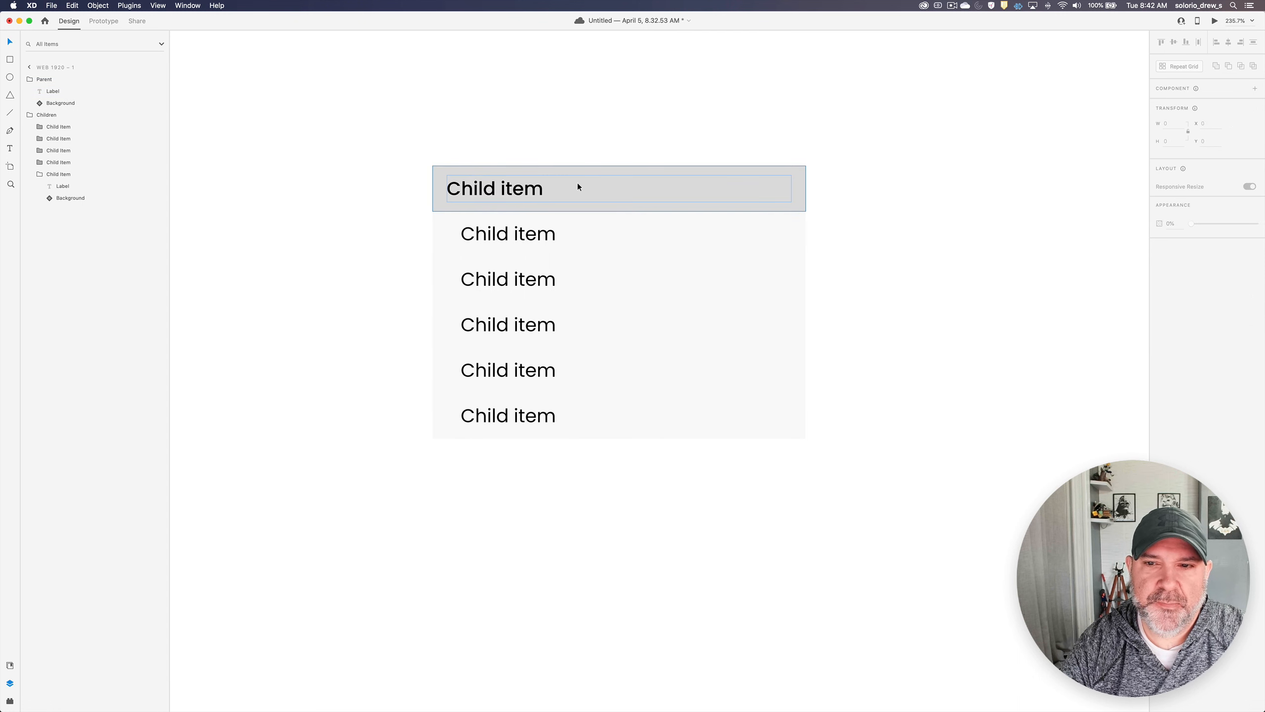
{"action": "left_click", "coordinate": [615, 186]}
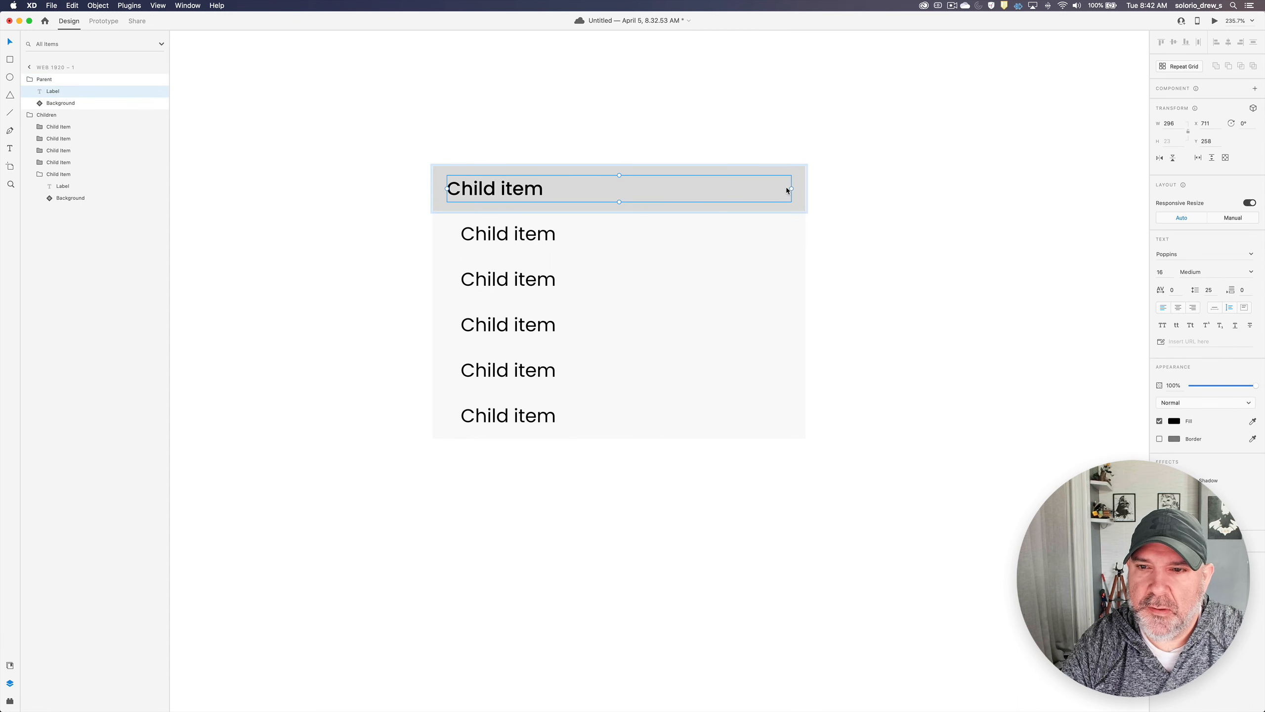
{"action": "left_click", "coordinate": [646, 127]}
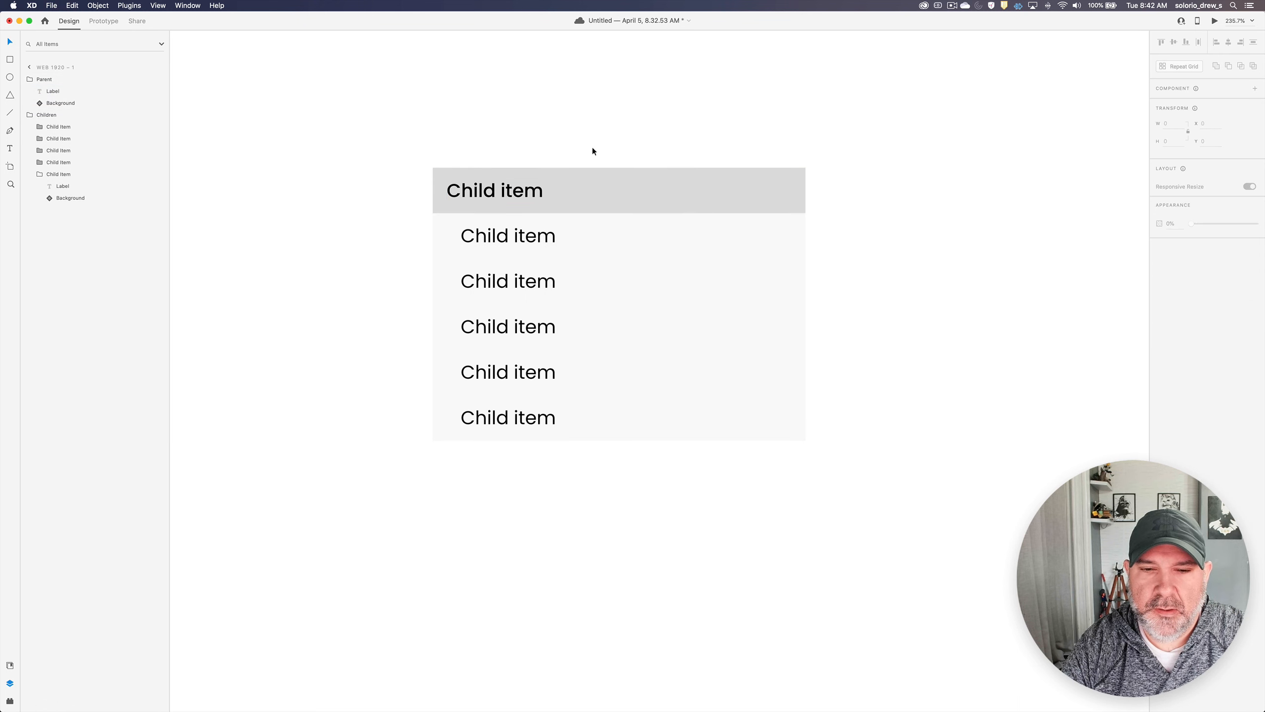
{"action": "scroll", "coordinate": [592, 146], "scroll_direction": "up", "scroll_amount": 2}
{"action": "left_click", "coordinate": [539, 227]}
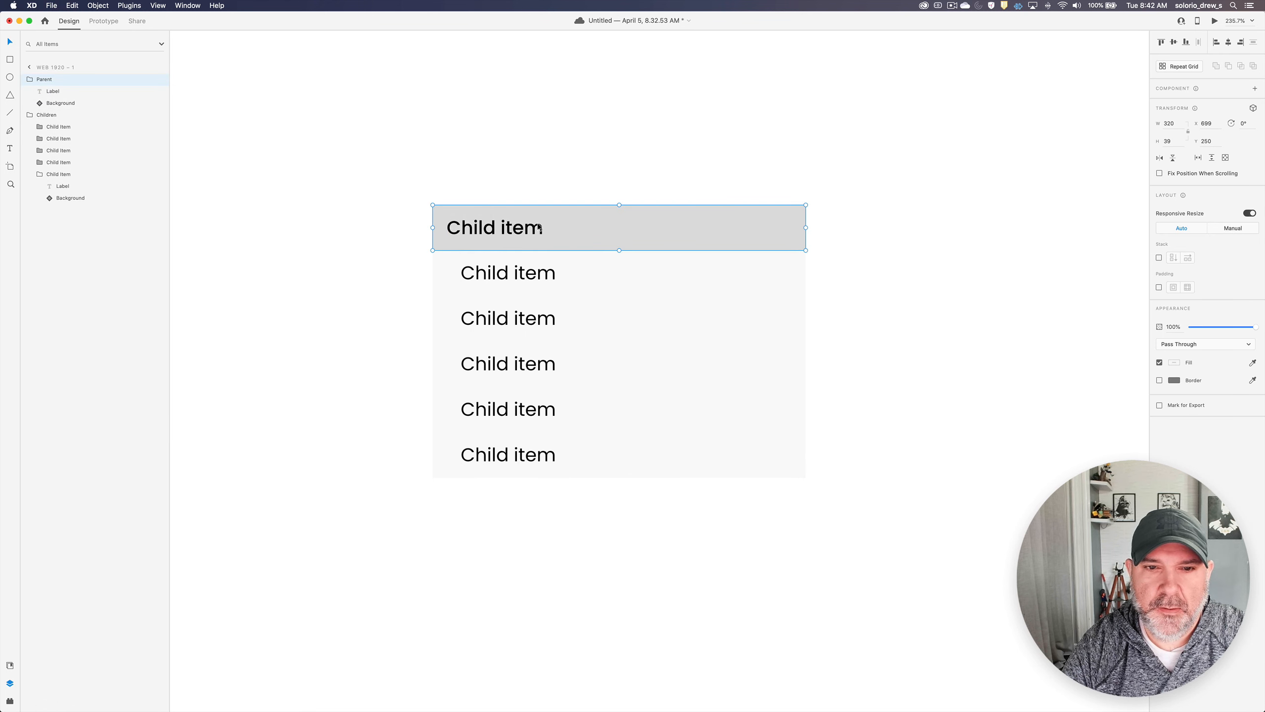
{"action": "left_click", "coordinate": [561, 174]}
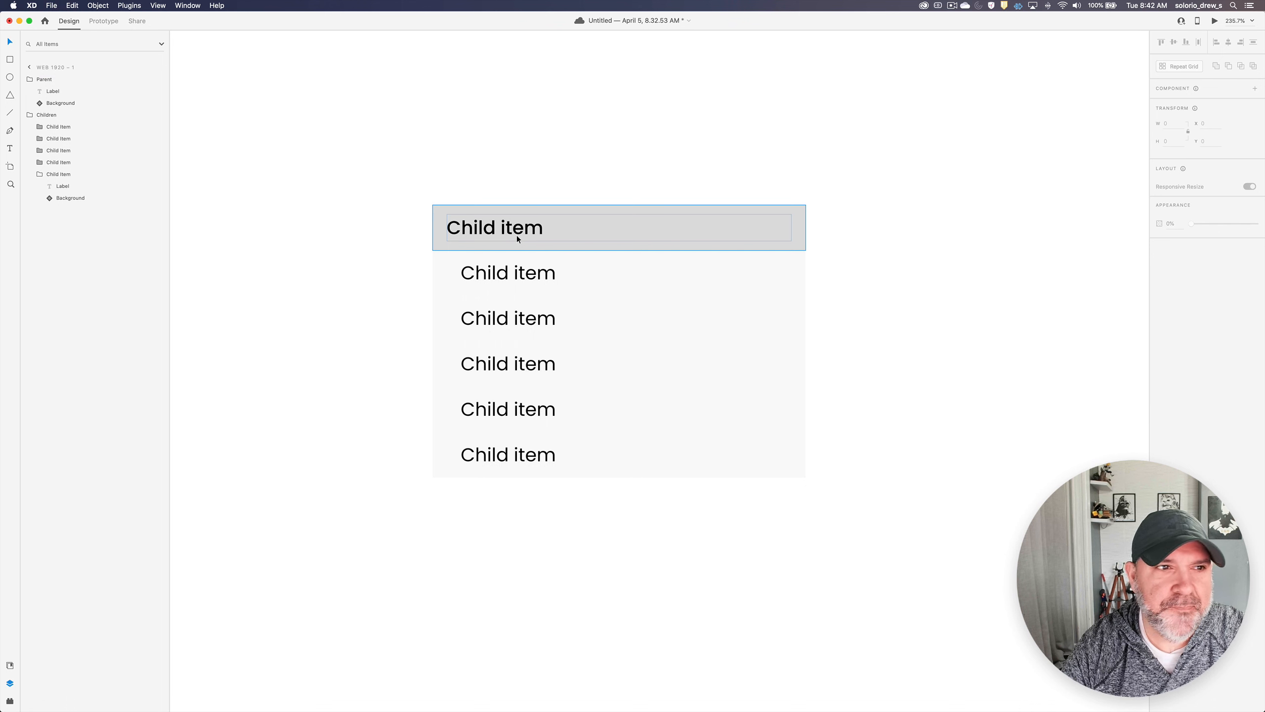
{"action": "left_click", "coordinate": [517, 238]}
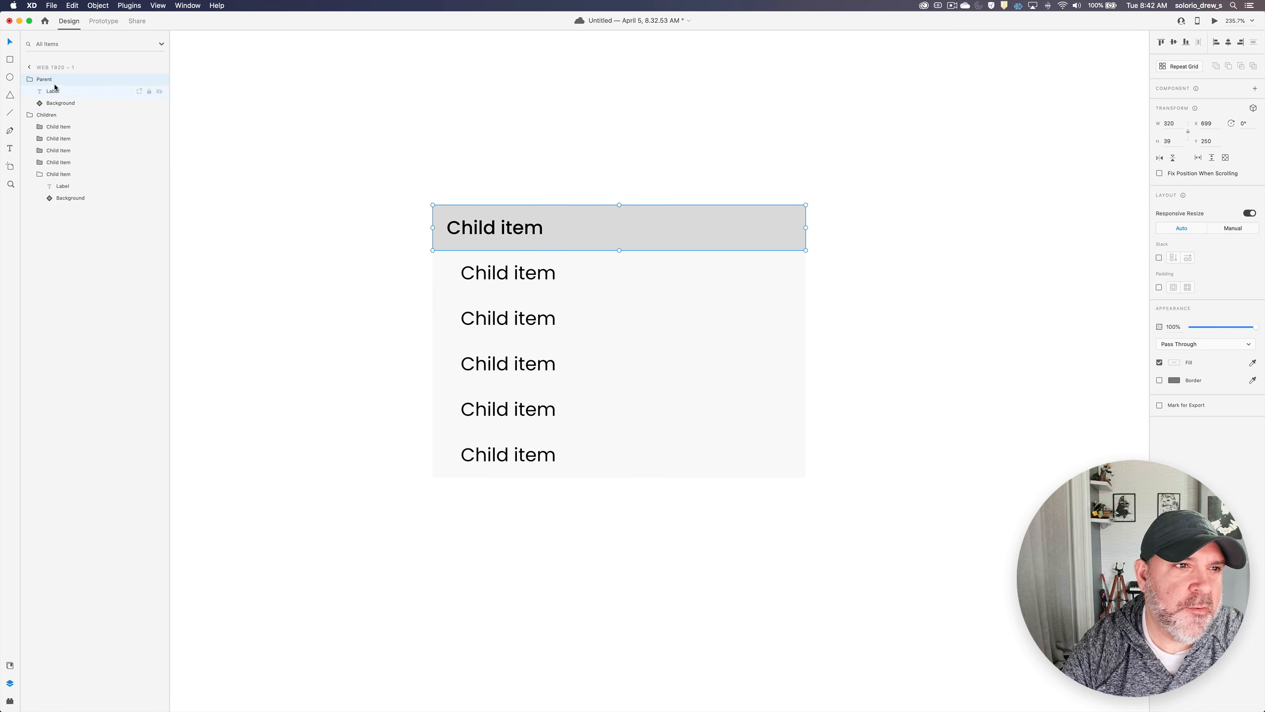
{"action": "left_click", "coordinate": [48, 116]}
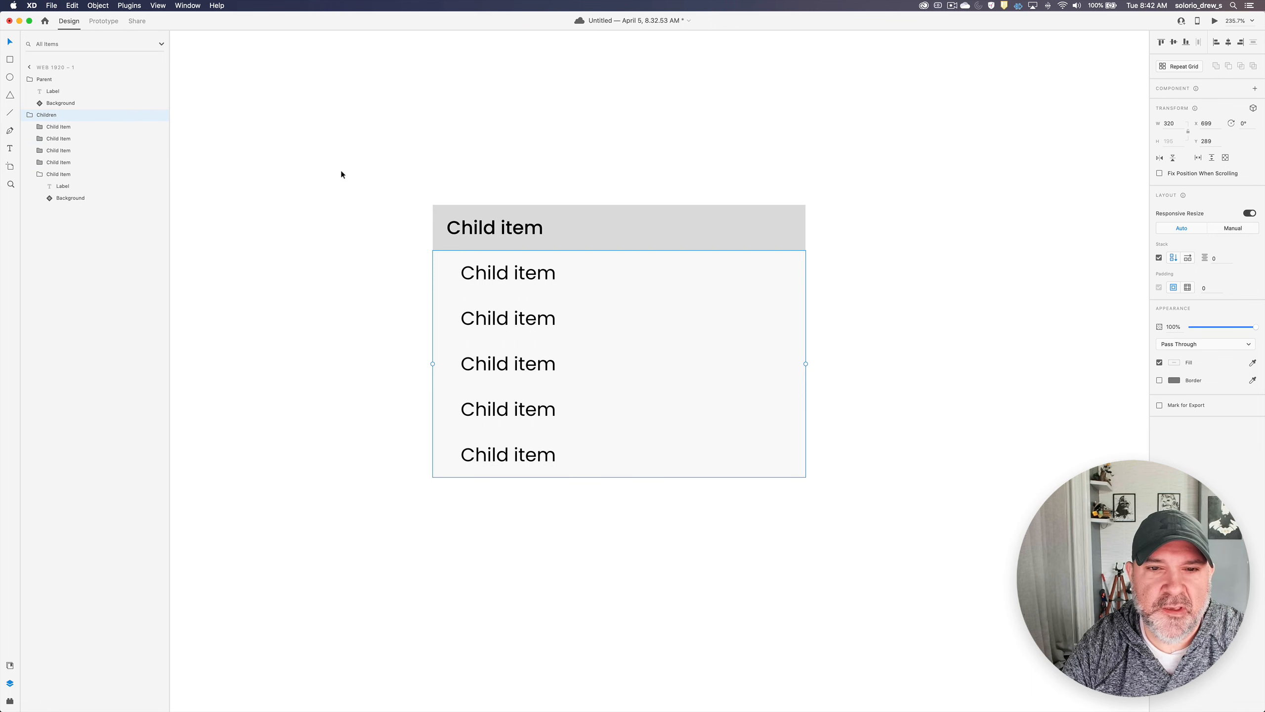
{"action": "left_click", "coordinate": [381, 170]}
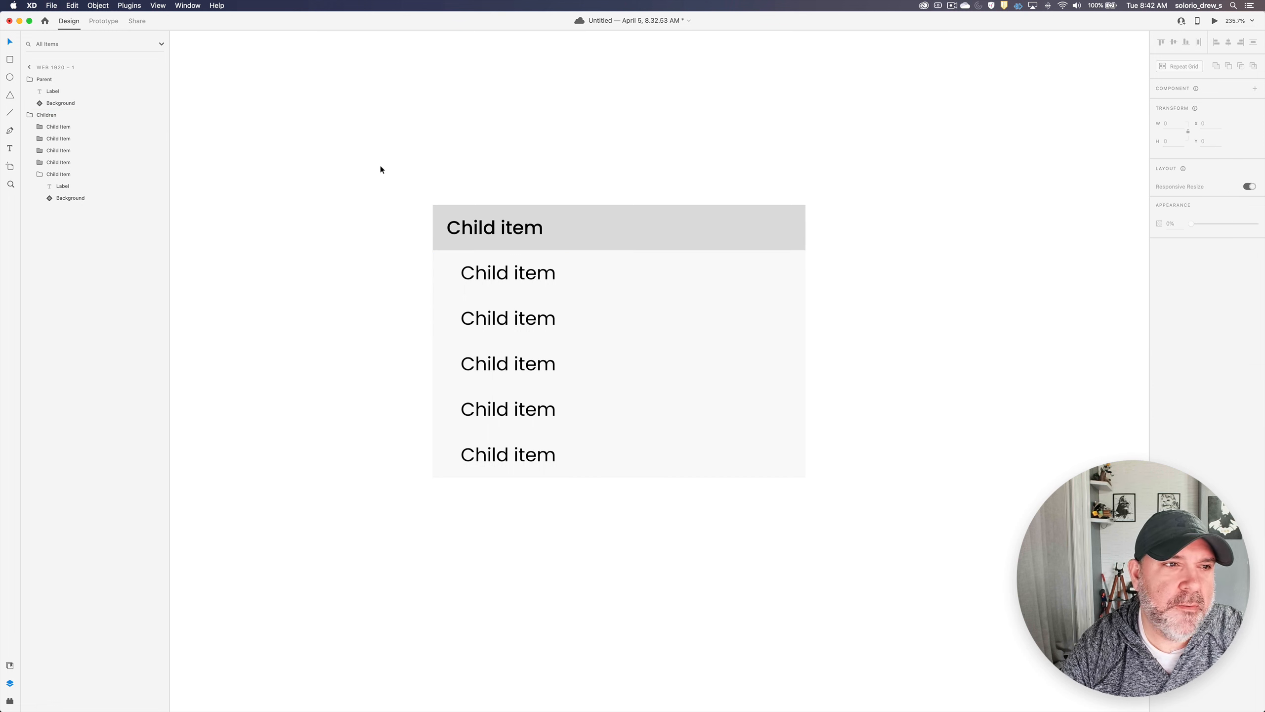
{"action": "left_click", "coordinate": [538, 238]}
{"action": "left_click", "coordinate": [311, 158]}
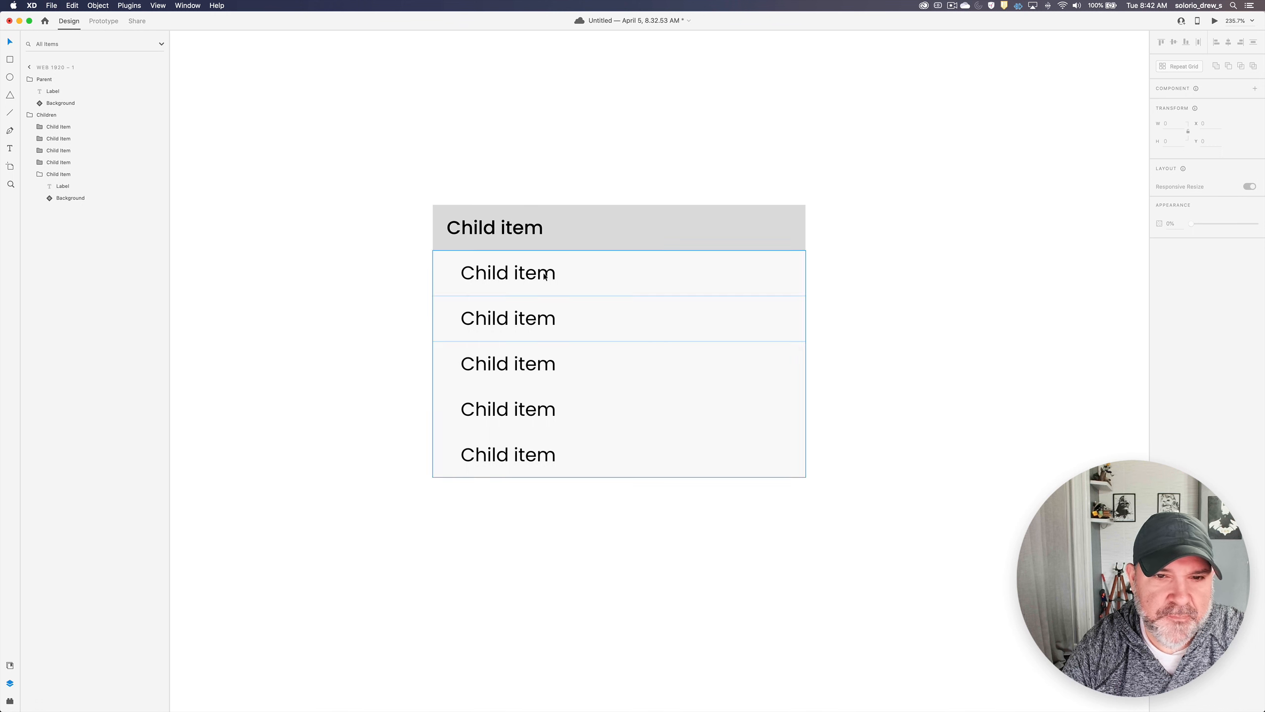
- Open the main component of the Parent row's background for editing
{"action": "left_click", "coordinate": [441, 242], "text": "super"}
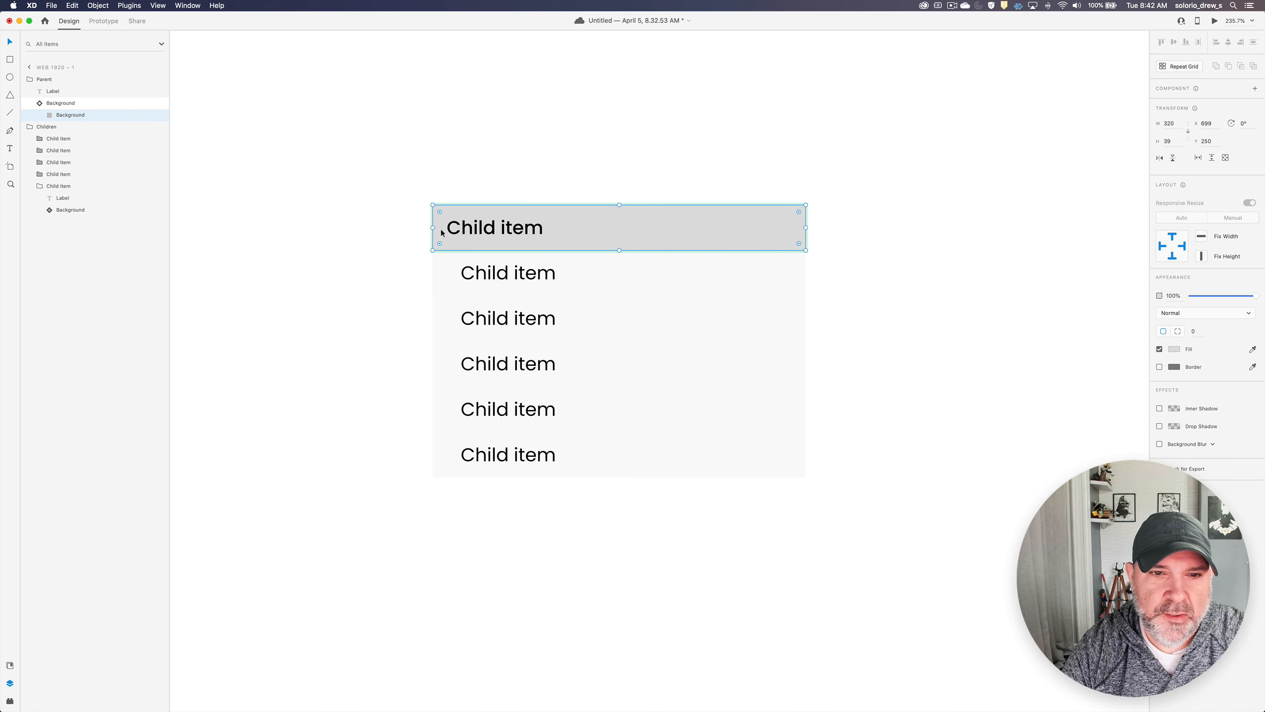
{"action": "left_click", "coordinate": [80, 102]}
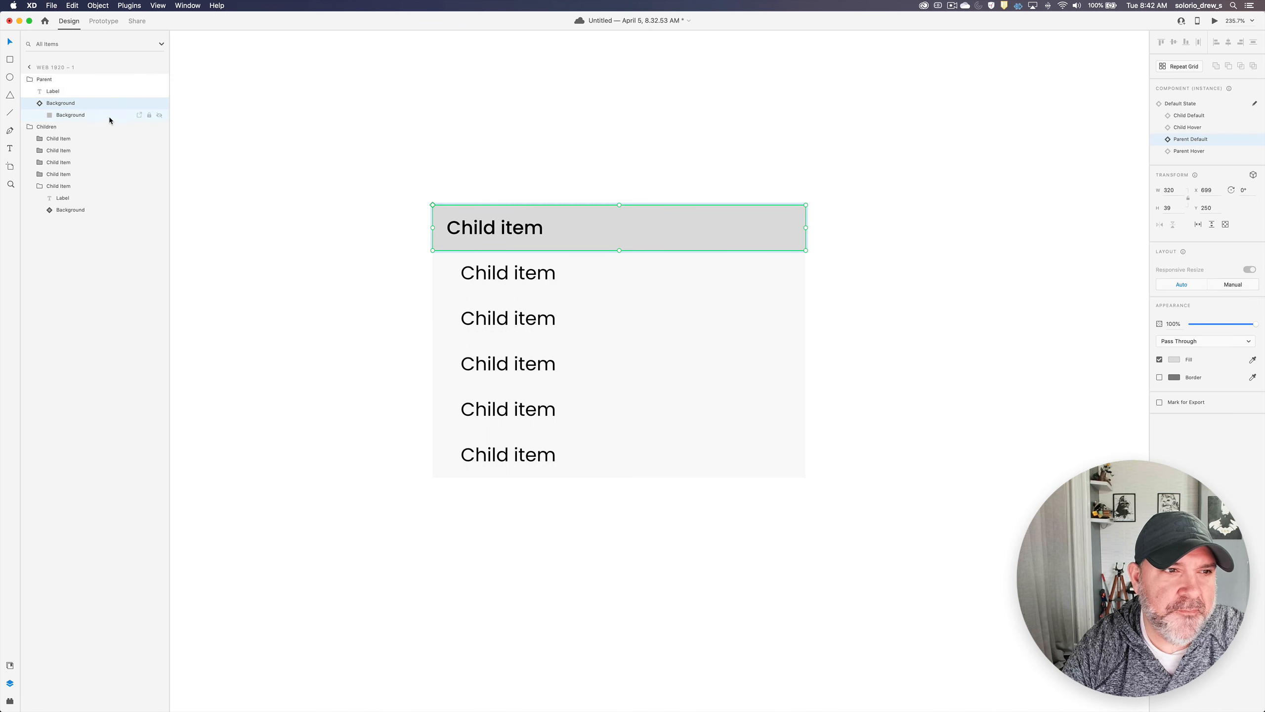
{"action": "right_click", "coordinate": [439, 243]}
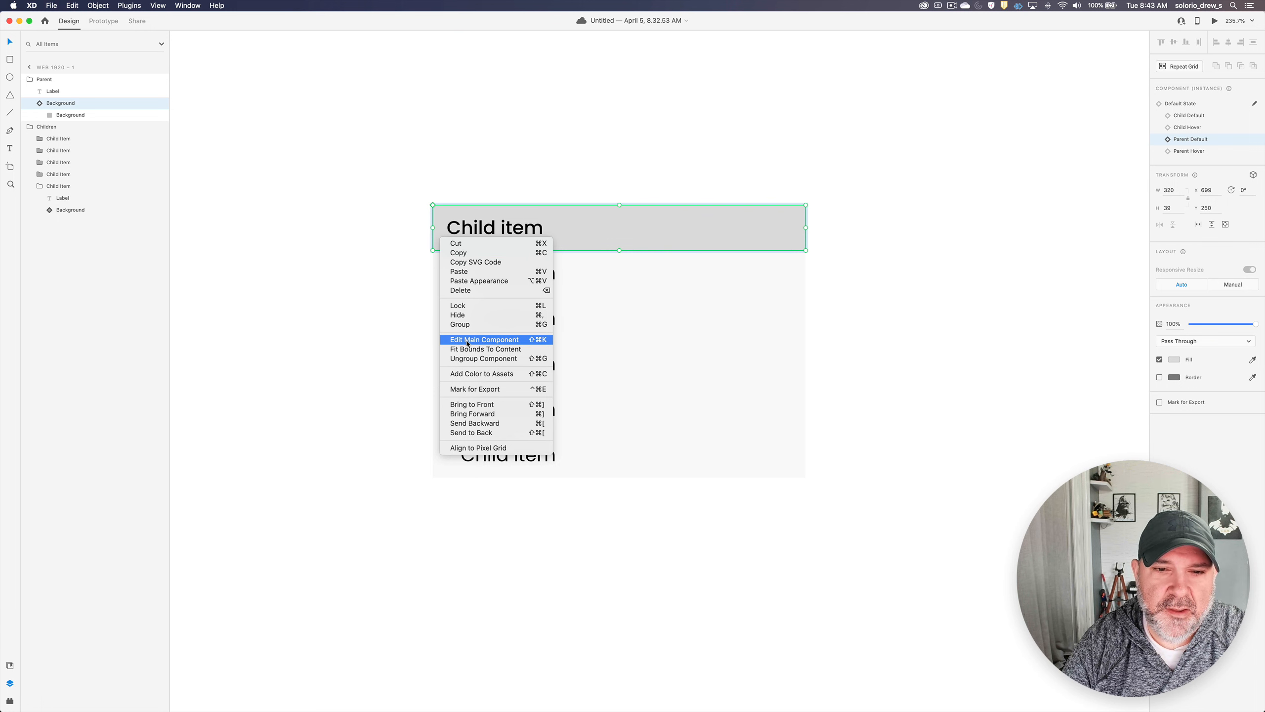
{"action": "left_click", "coordinate": [498, 340]}
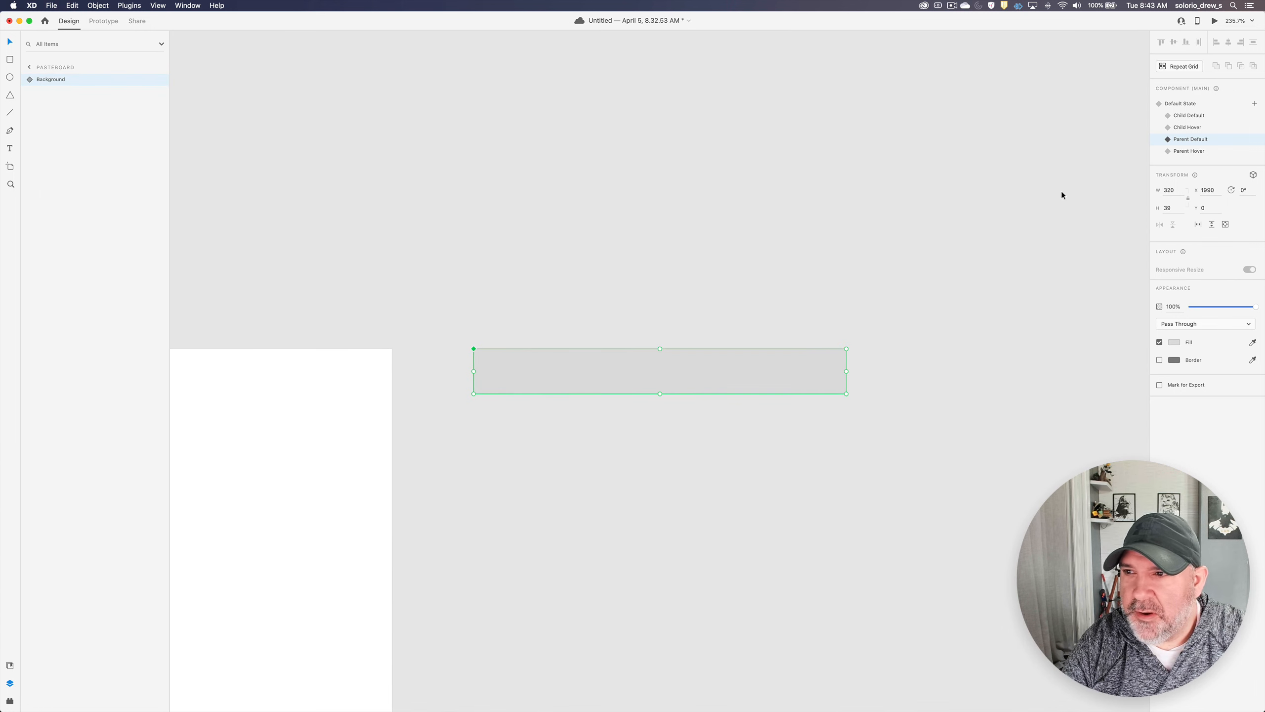
- Add a prototype interaction with a Hover trigger to the Child Default state of the main Background component
{"action": "left_click", "coordinate": [1194, 118]}
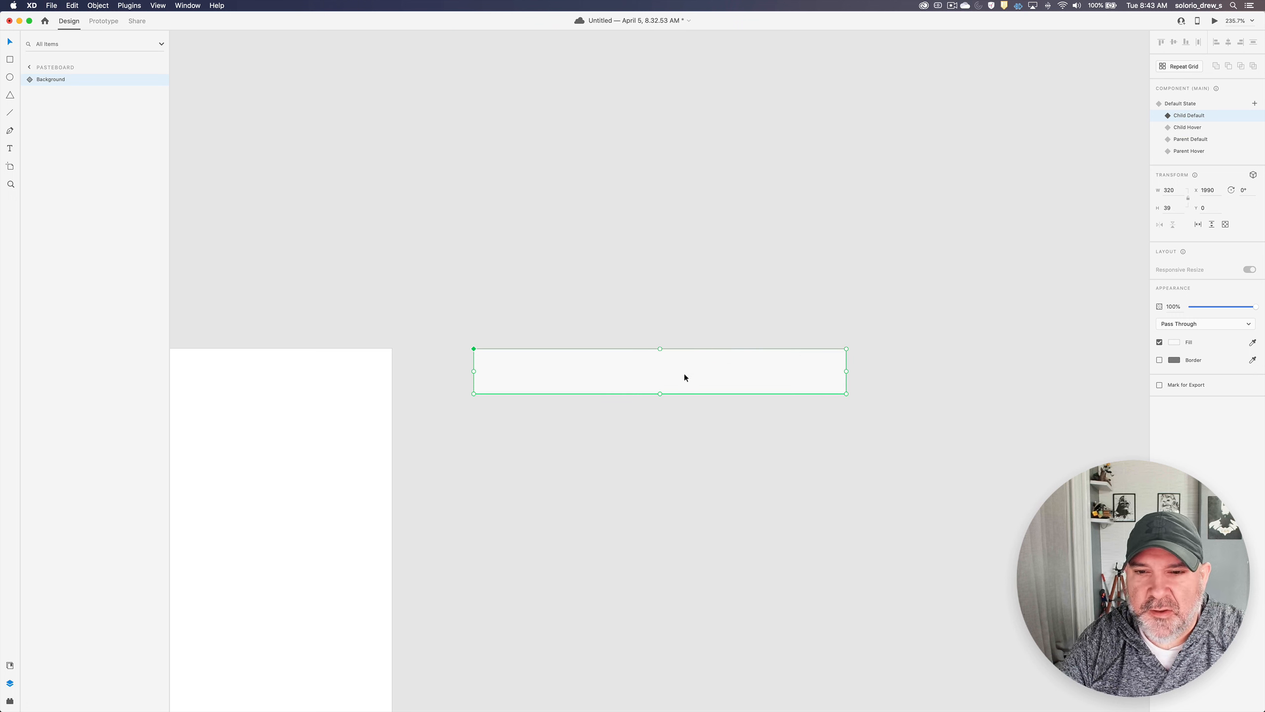
{"action": "key", "text": "ctrl+Tab"}
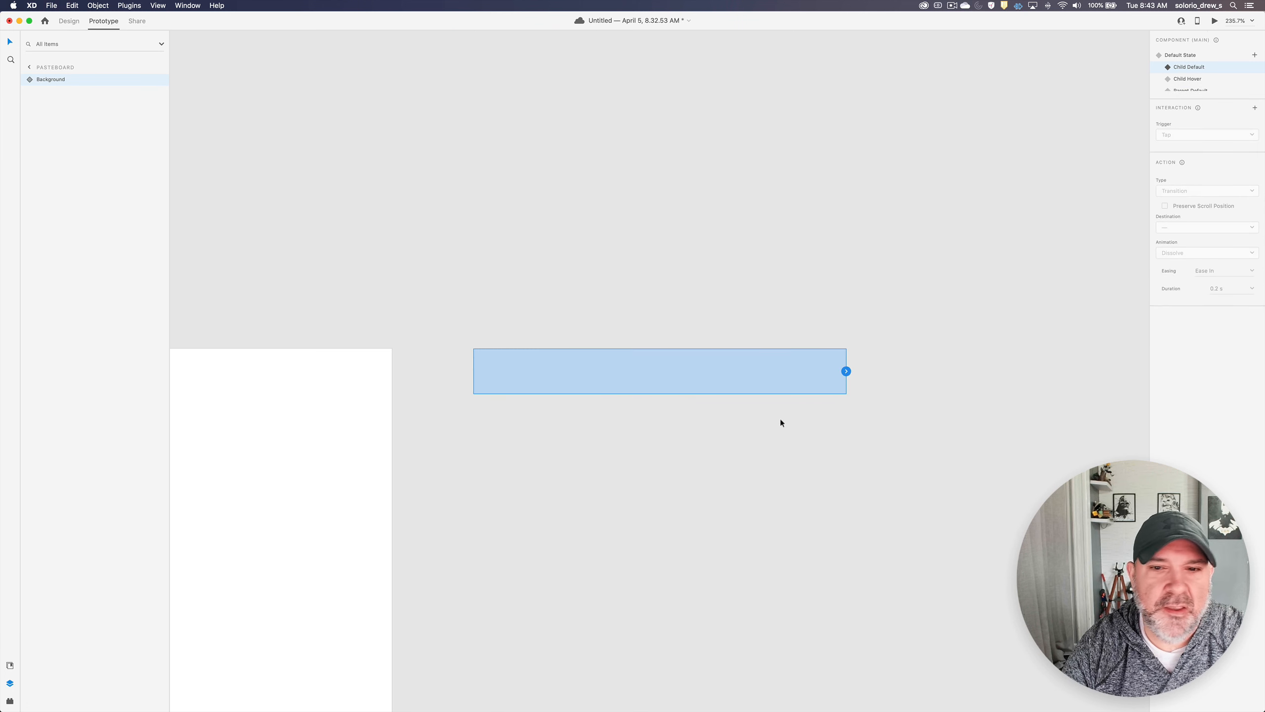
{"action": "left_click", "coordinate": [845, 371]}
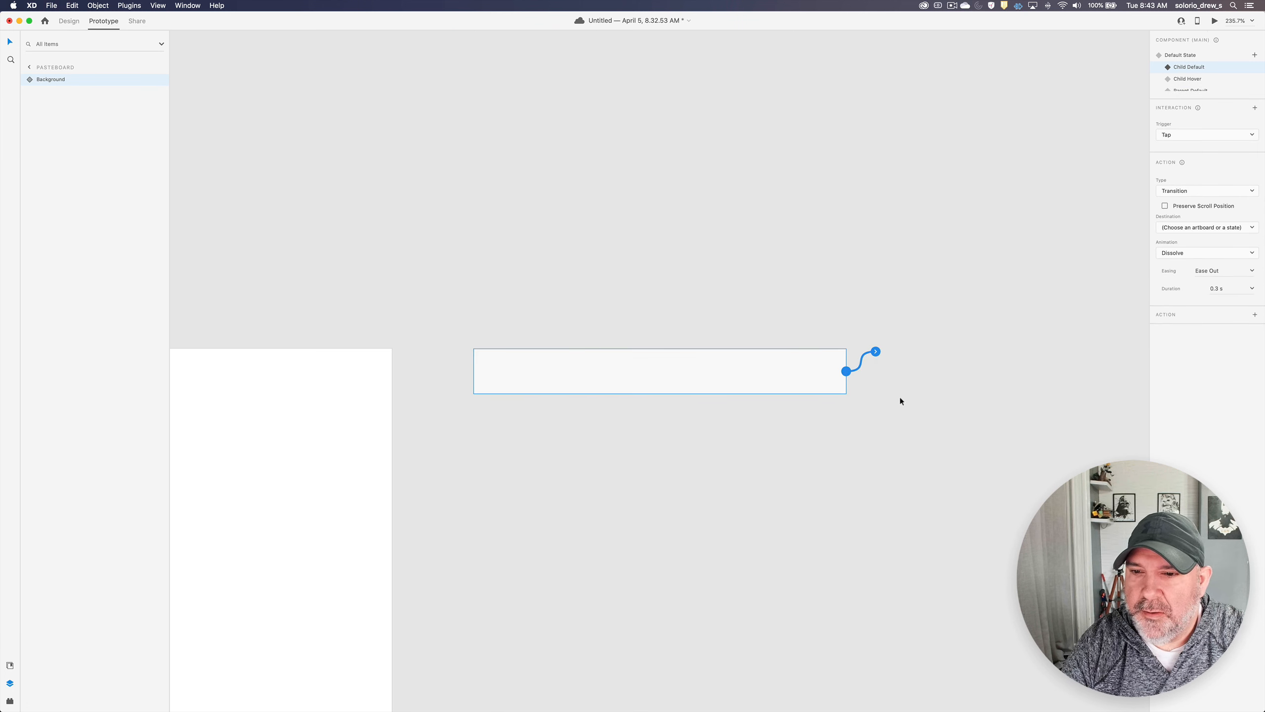
{"action": "left_click", "coordinate": [1196, 133]}
{"action": "left_click", "coordinate": [1178, 149]}
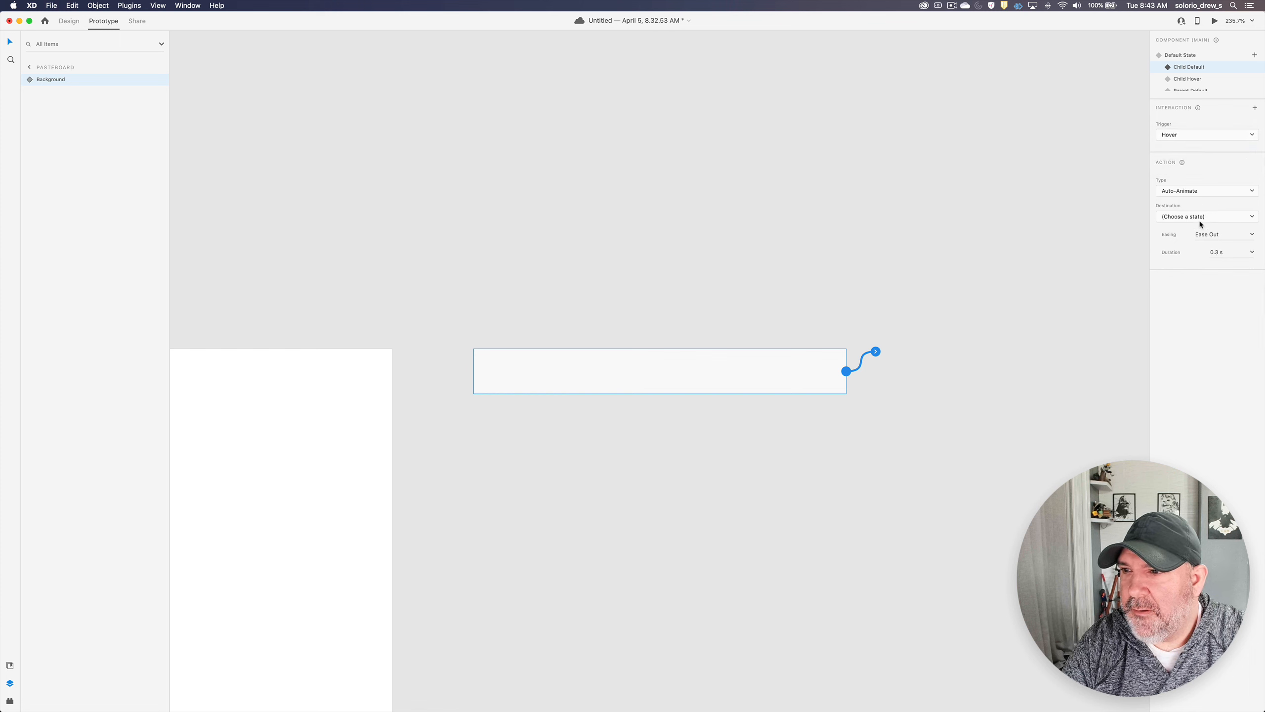
- Make the Child Default hover interaction a Transition to the Child Hover state with the animation set to None
{"action": "left_click", "coordinate": [1190, 194]}
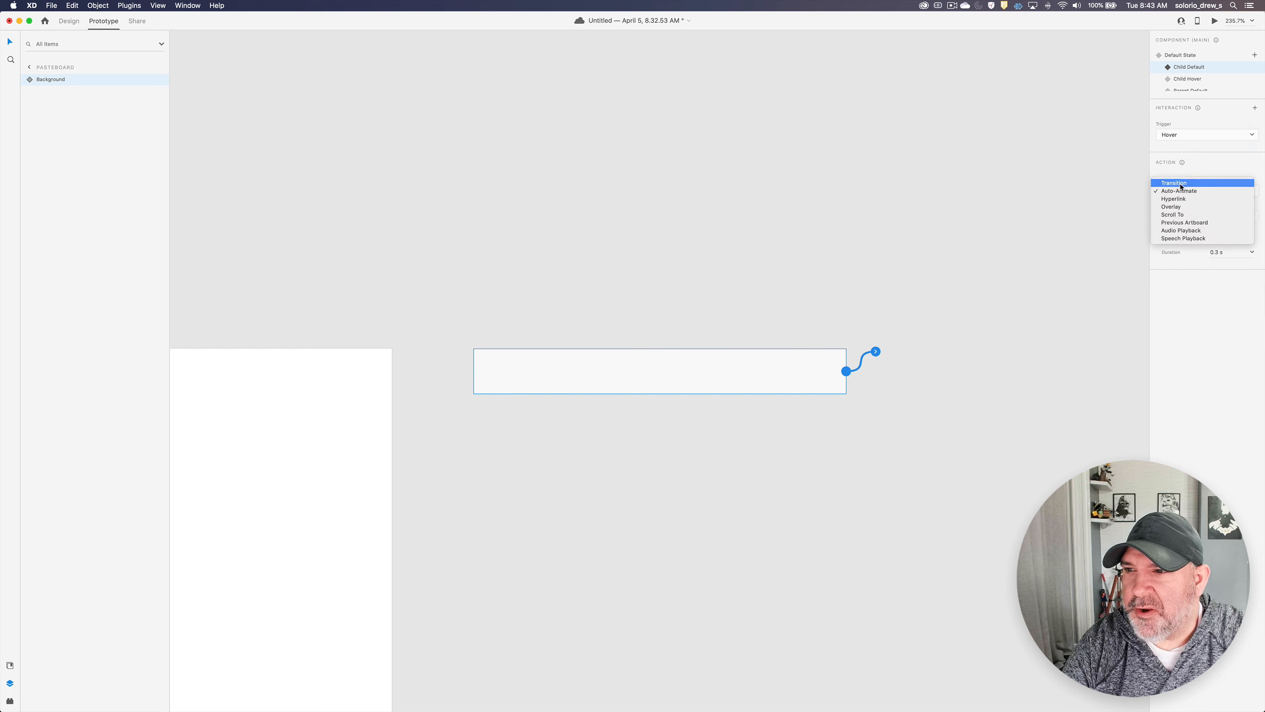
{"action": "left_click", "coordinate": [1181, 183]}
{"action": "left_click", "coordinate": [1183, 230]}
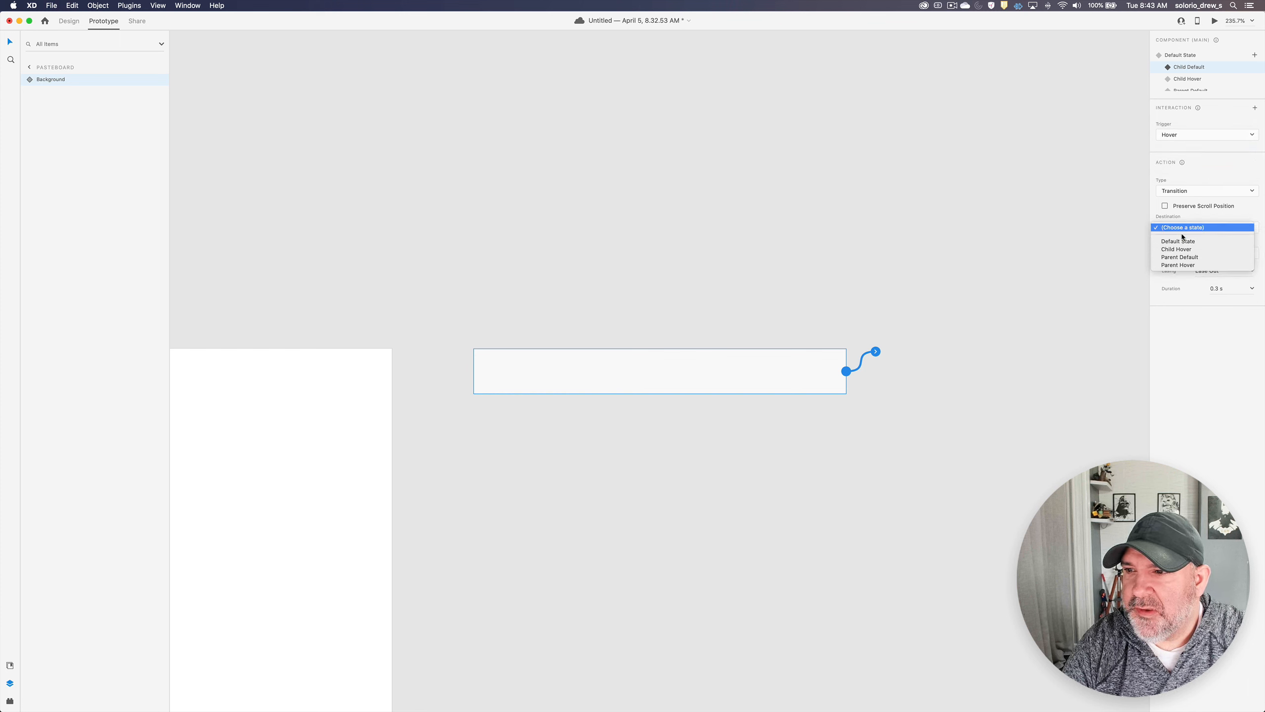
{"action": "left_click", "coordinate": [1178, 250]}
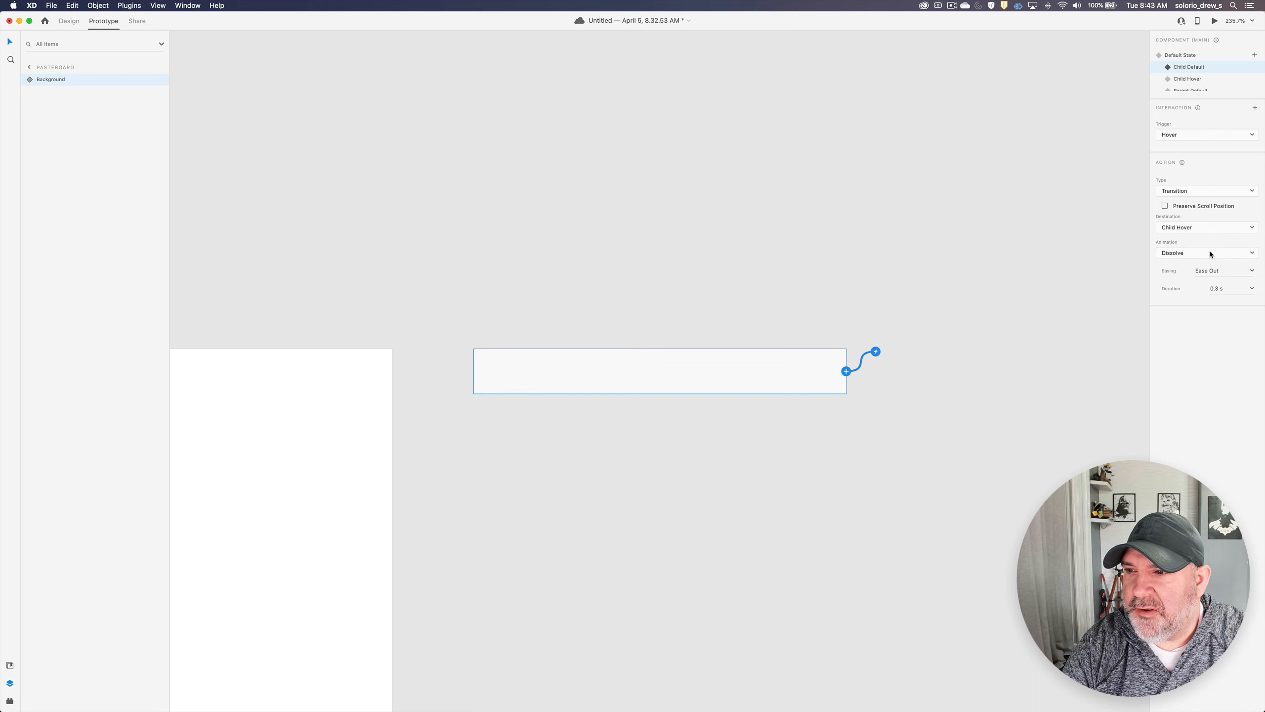
{"action": "left_click", "coordinate": [1184, 253]}
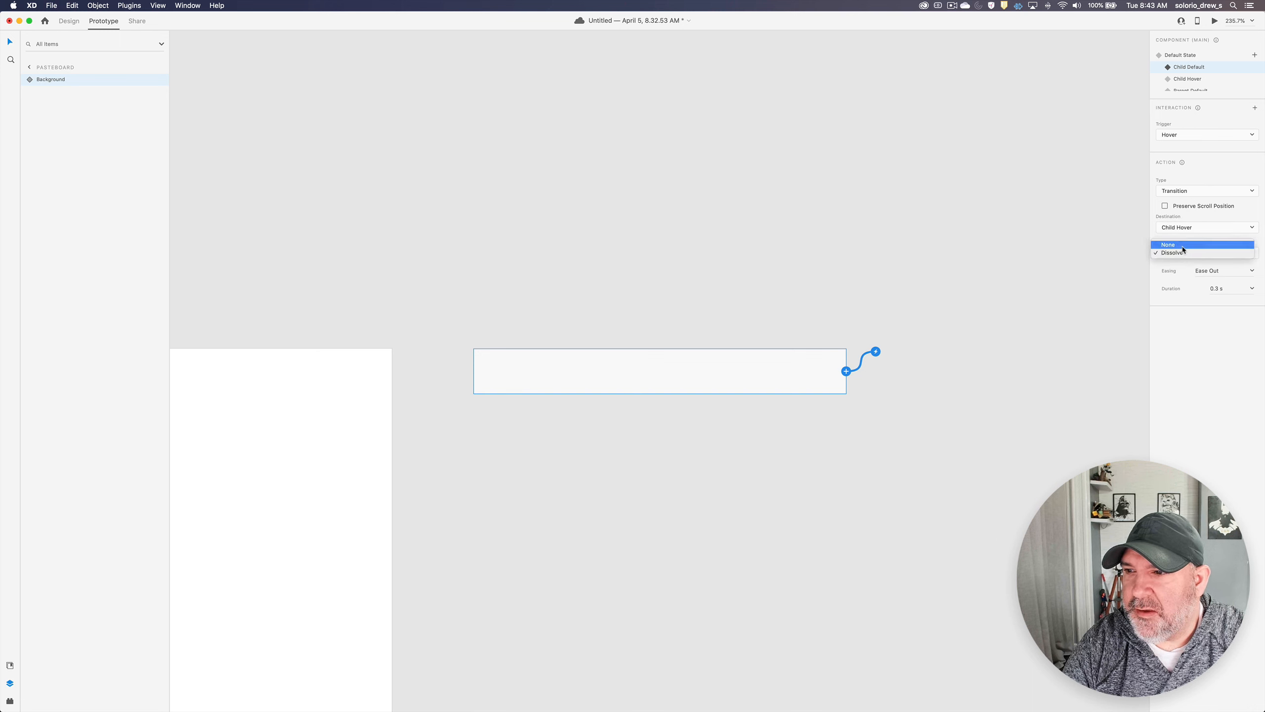
{"action": "left_click", "coordinate": [1183, 247]}
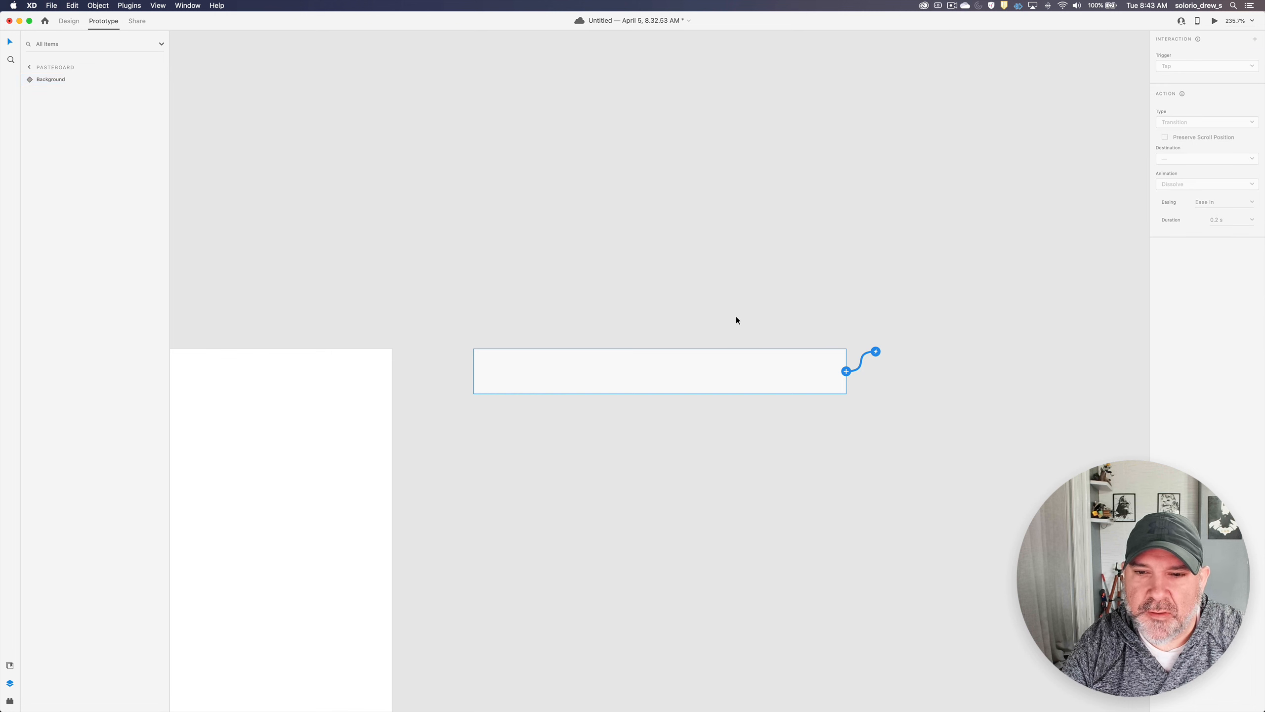
- Add a Hover interaction to the Parent Default state that transitions to Parent Hover without animation
{"action": "scroll", "coordinate": [1200, 78], "scroll_direction": "down", "scroll_amount": 2}
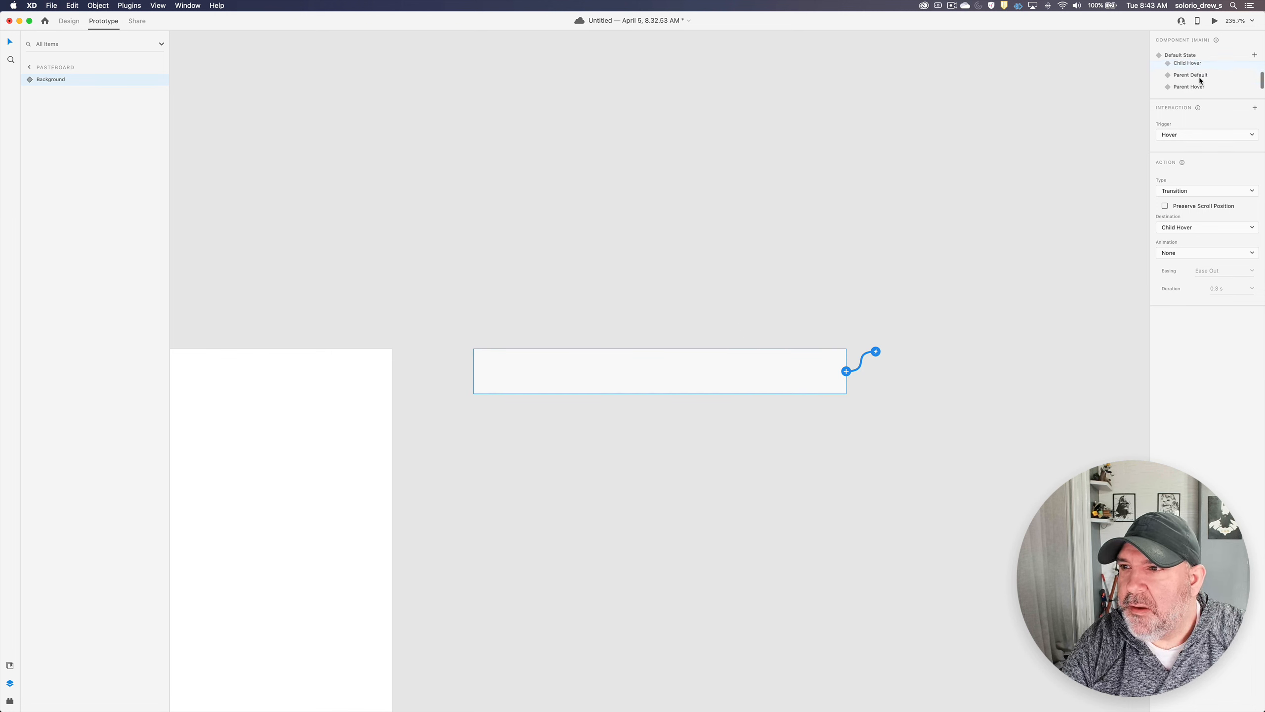
{"action": "left_click", "coordinate": [1196, 75]}
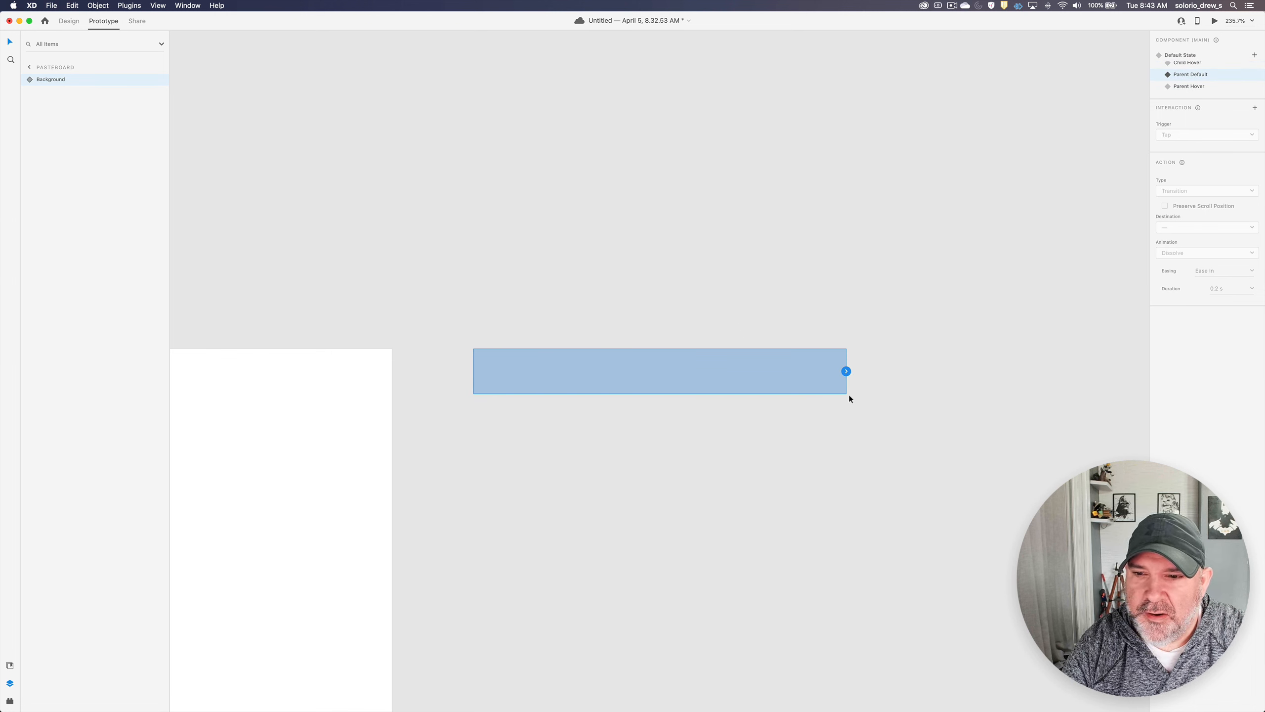
{"action": "left_click", "coordinate": [845, 370]}
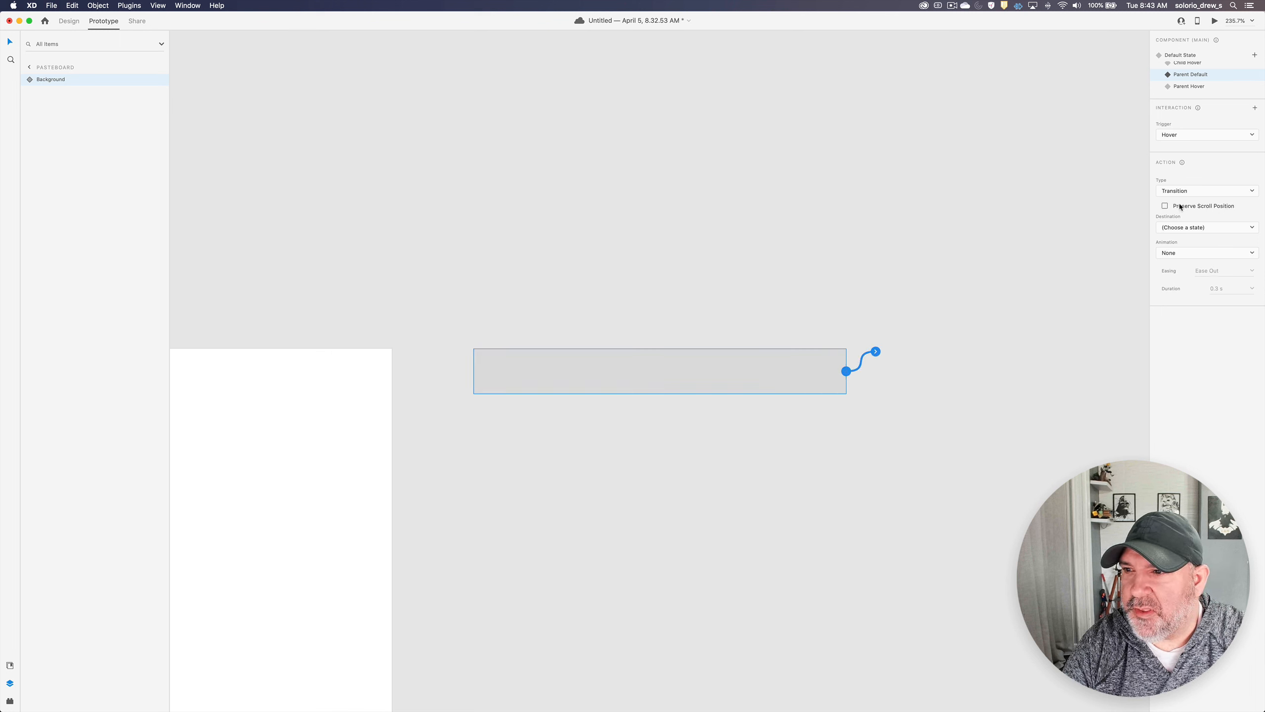
{"action": "left_click", "coordinate": [1179, 228]}
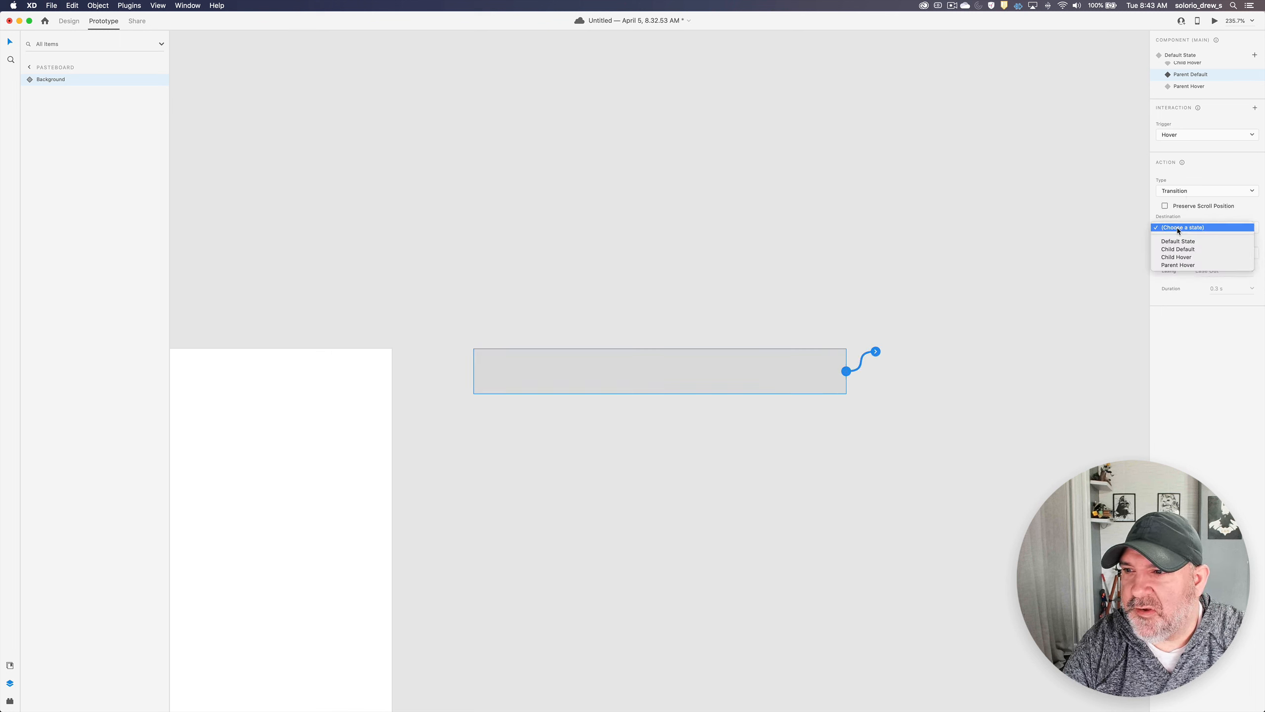
{"action": "left_click", "coordinate": [1184, 264]}
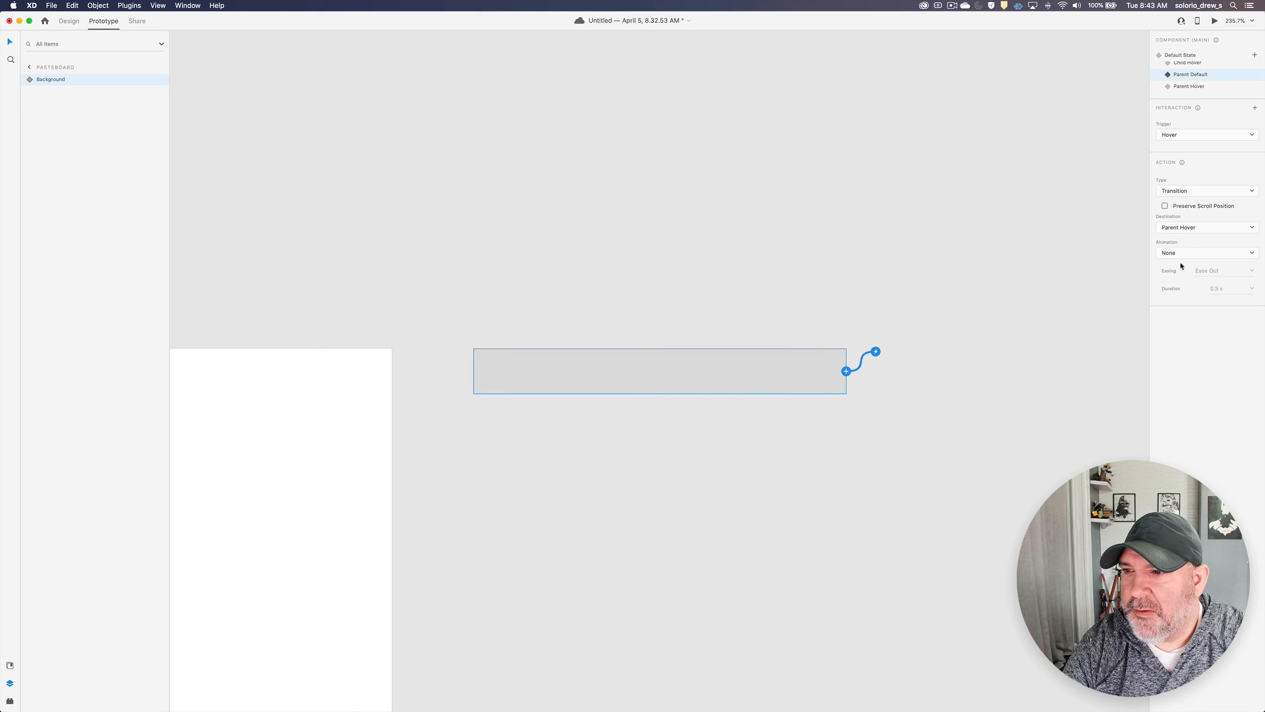
- Check the Child Default state's hover interaction, and return to the menu rows on the artboard
{"action": "scroll", "coordinate": [1186, 76], "scroll_direction": "up", "scroll_amount": 2}
{"action": "left_click", "coordinate": [1188, 68]}
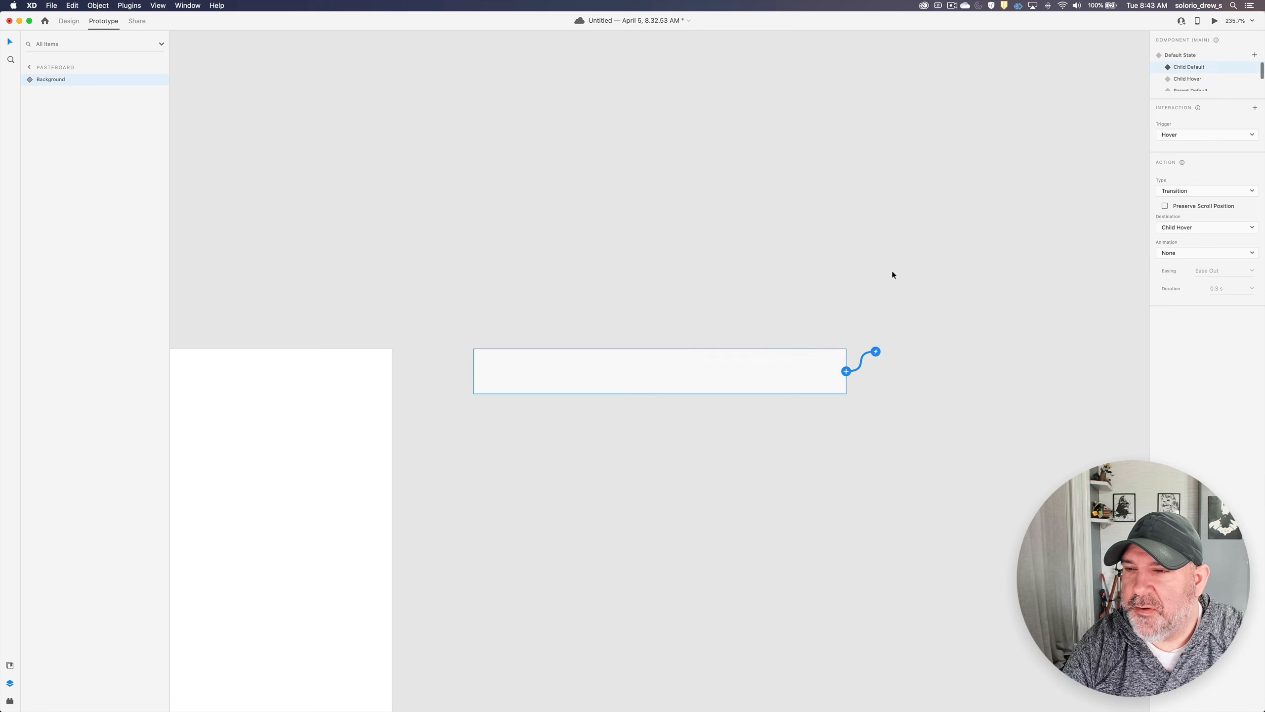
{"action": "left_click", "coordinate": [861, 280]}
{"action": "scroll", "coordinate": [814, 302], "scroll_direction": "left", "scroll_amount": 20}
{"action": "scroll", "coordinate": [813, 302], "scroll_direction": "down", "scroll_amount": 8}
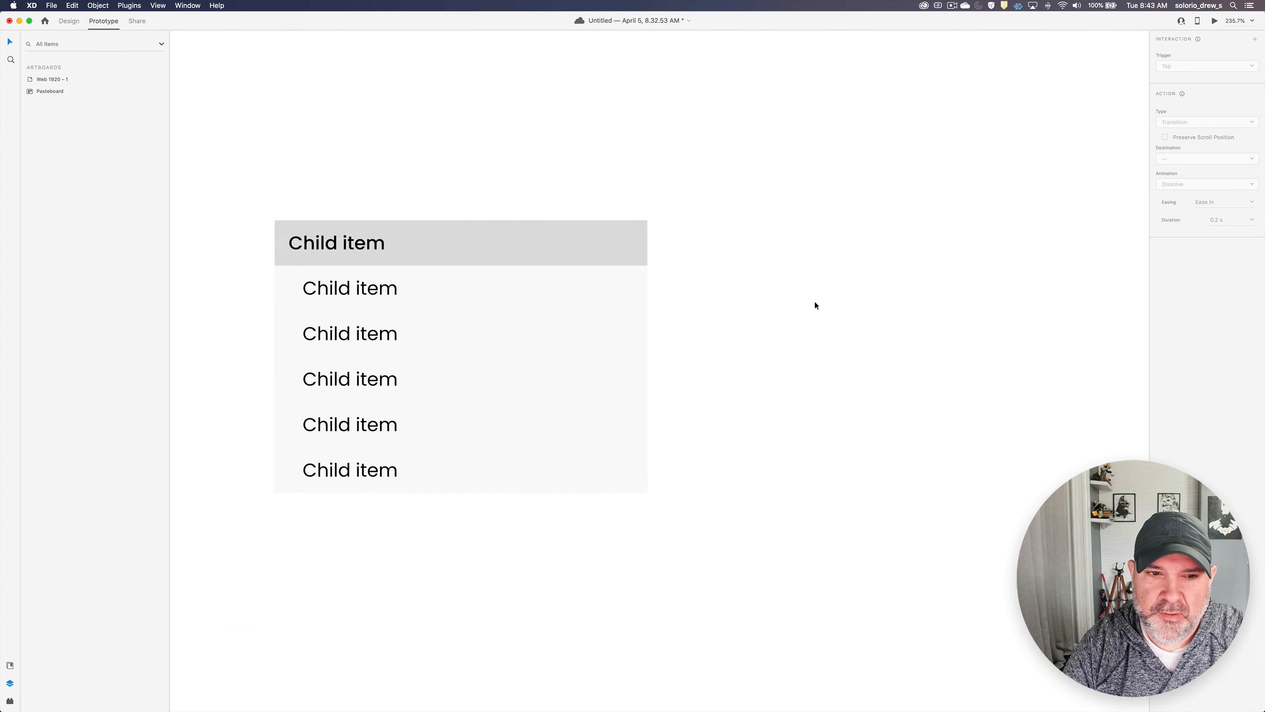
{"action": "scroll", "coordinate": [815, 305], "scroll_direction": "left", "scroll_amount": 3}
{"action": "scroll", "coordinate": [830, 269], "scroll_direction": "up", "scroll_amount": 3}
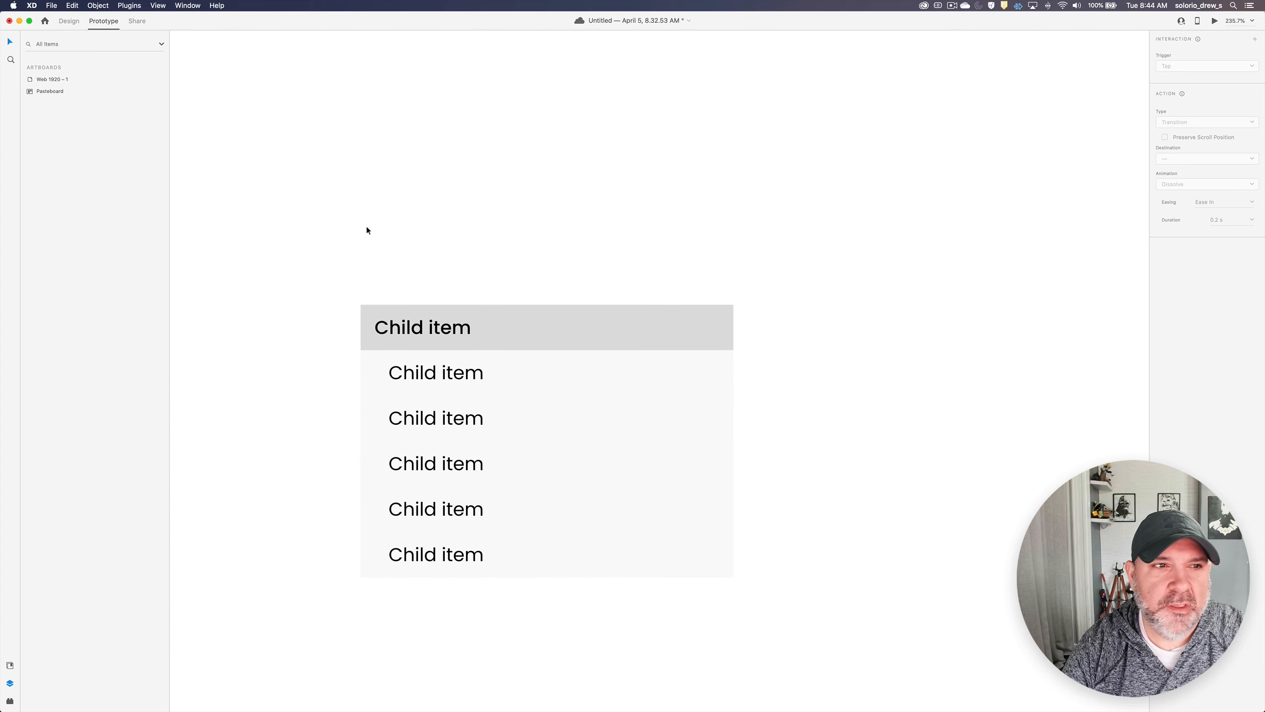
- Group the Parent and Children groups together in Design mode and name the new group Section
{"action": "left_click", "coordinate": [68, 22]}
{"action": "left_click", "coordinate": [445, 332]}
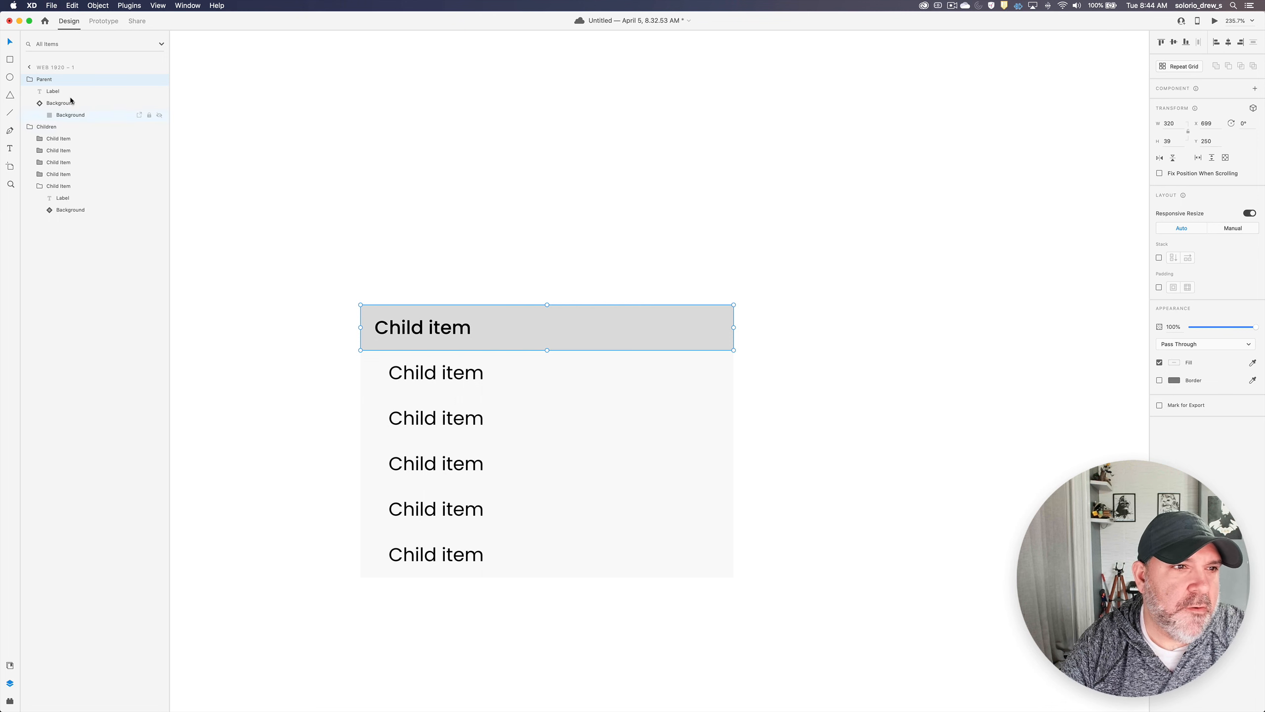
{"action": "left_click", "coordinate": [30, 79]}
{"action": "left_click", "coordinate": [30, 93]}
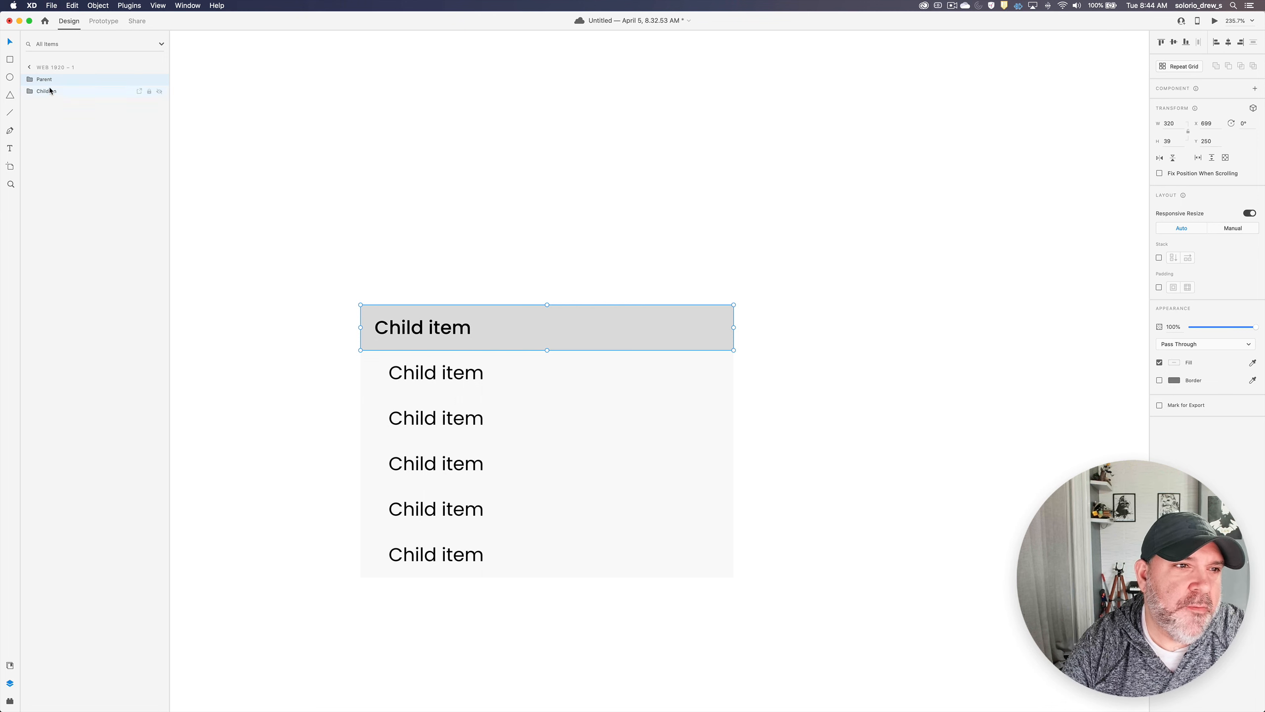
{"action": "left_click", "coordinate": [47, 93], "text": "shift"}
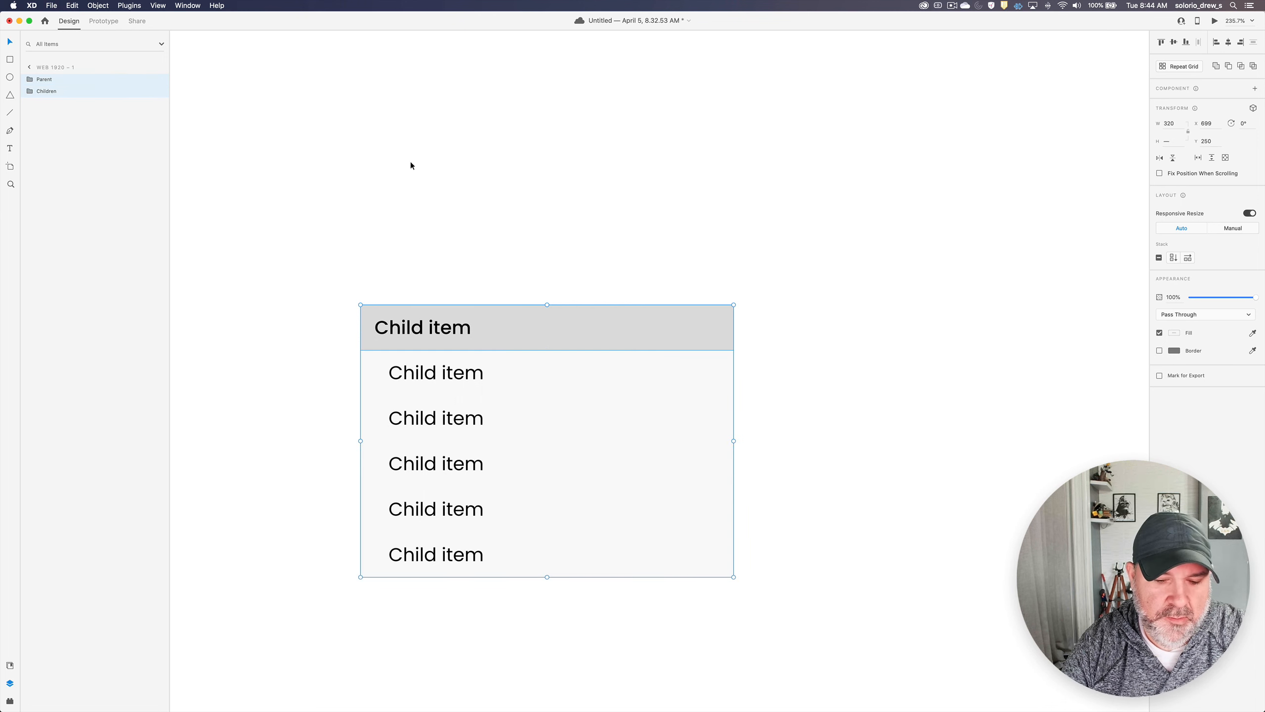
{"action": "key", "text": "super+g"}
{"action": "double_click", "coordinate": [45, 81]}
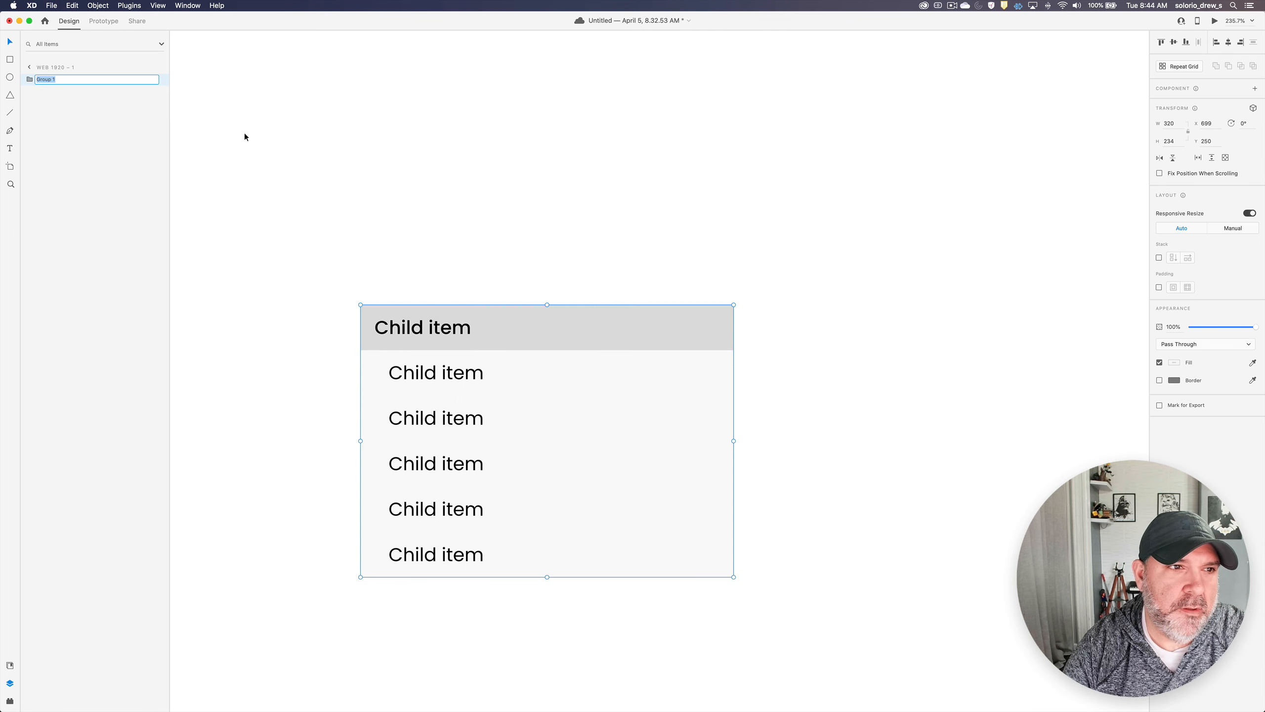
{"action": "type", "text": "Sec"}
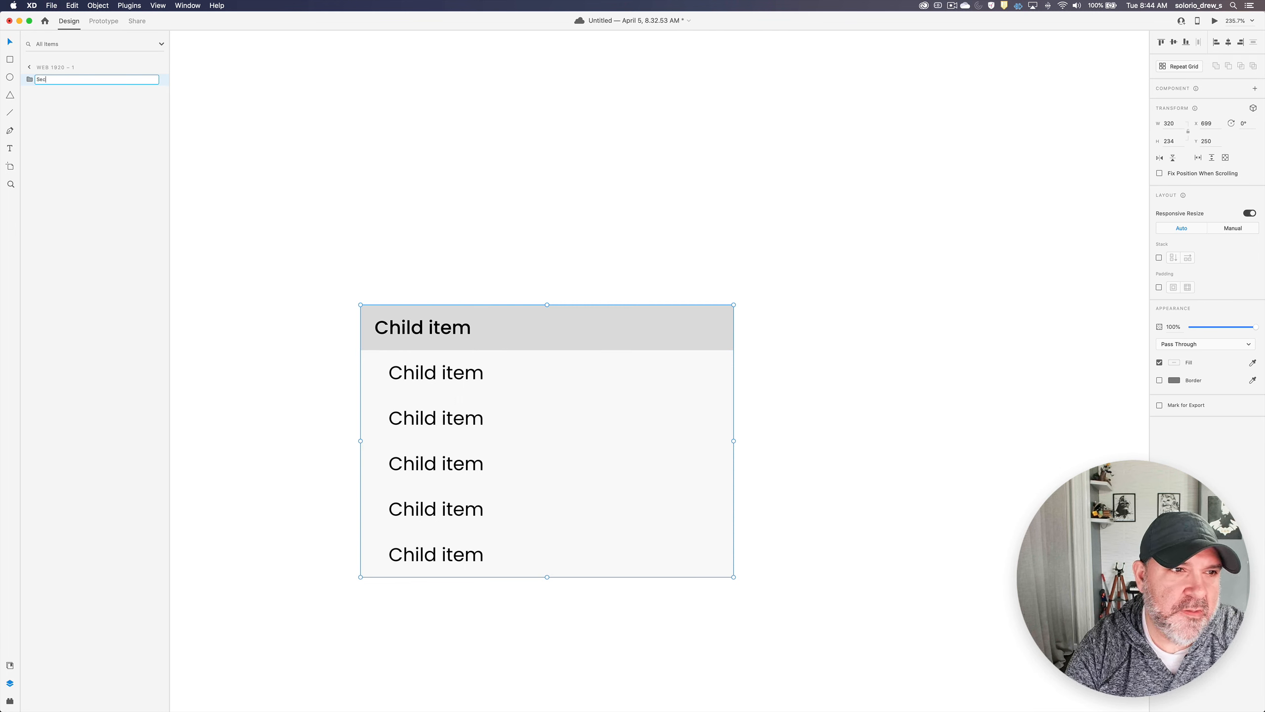
{"action": "type", "text": "tion"}
{"action": "key", "text": "Return"}
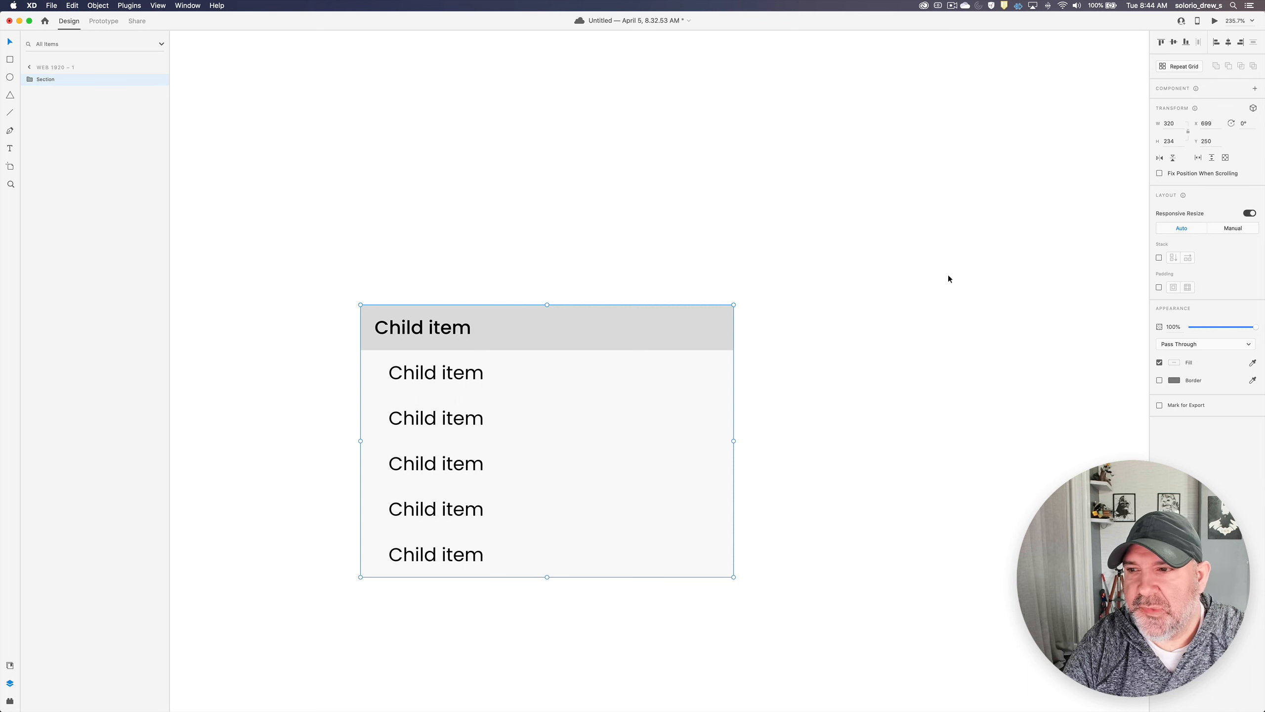
- Turn on vertical stacking for the Section group and move it up the artboard to about X 739, Y 59
{"action": "left_click", "coordinate": [1159, 257]}
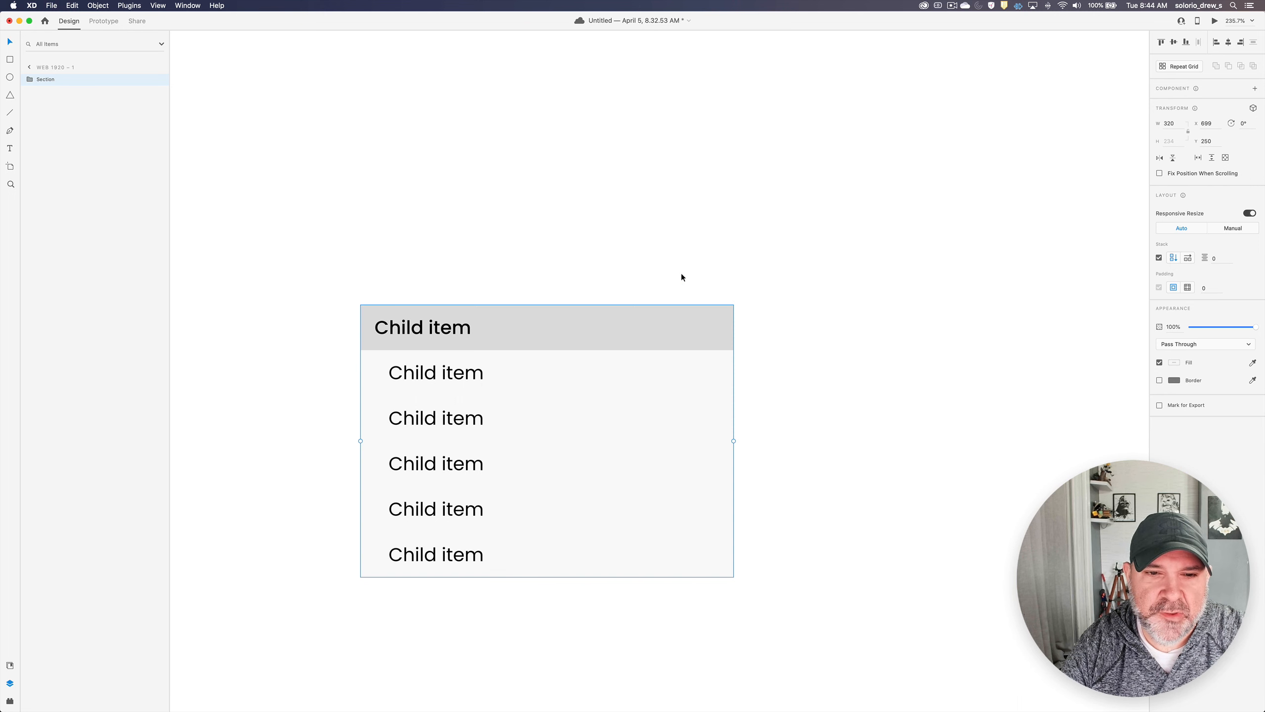
{"action": "left_click", "coordinate": [650, 272]}
{"action": "left_click", "coordinate": [503, 333]}
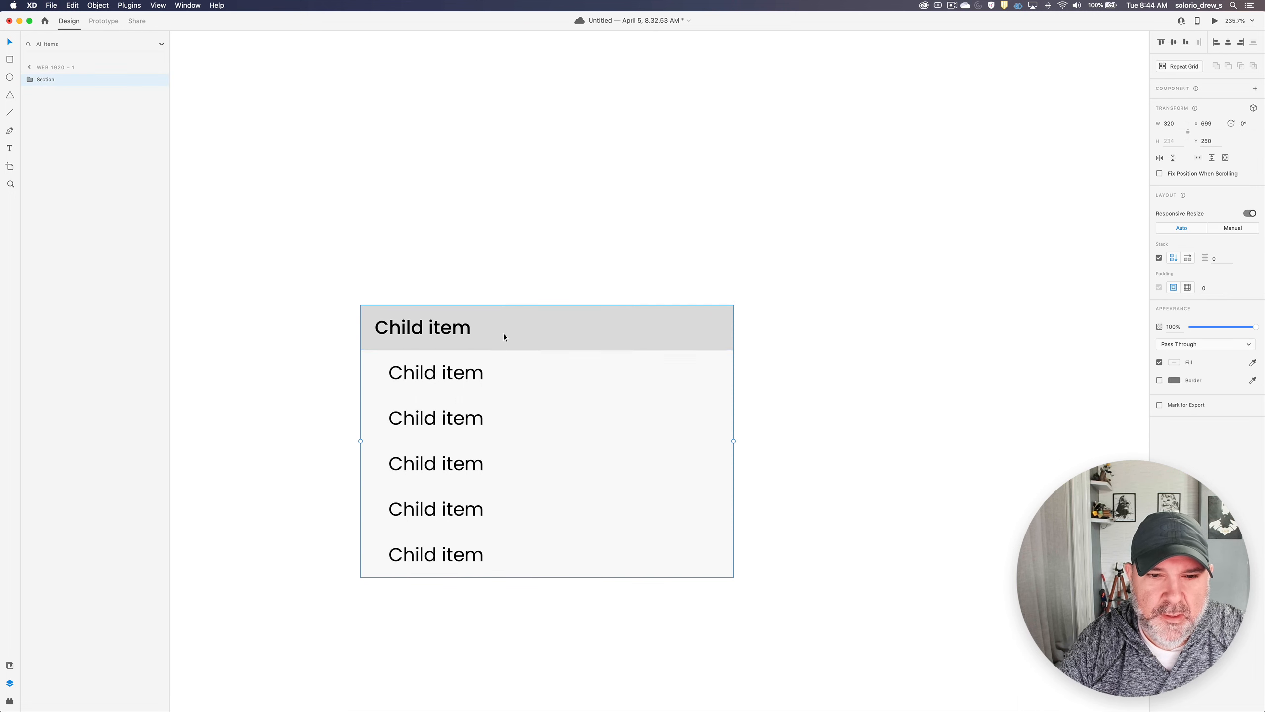
{"action": "left_click_drag", "start_coordinate": [576, 330], "coordinate": [623, 114]}
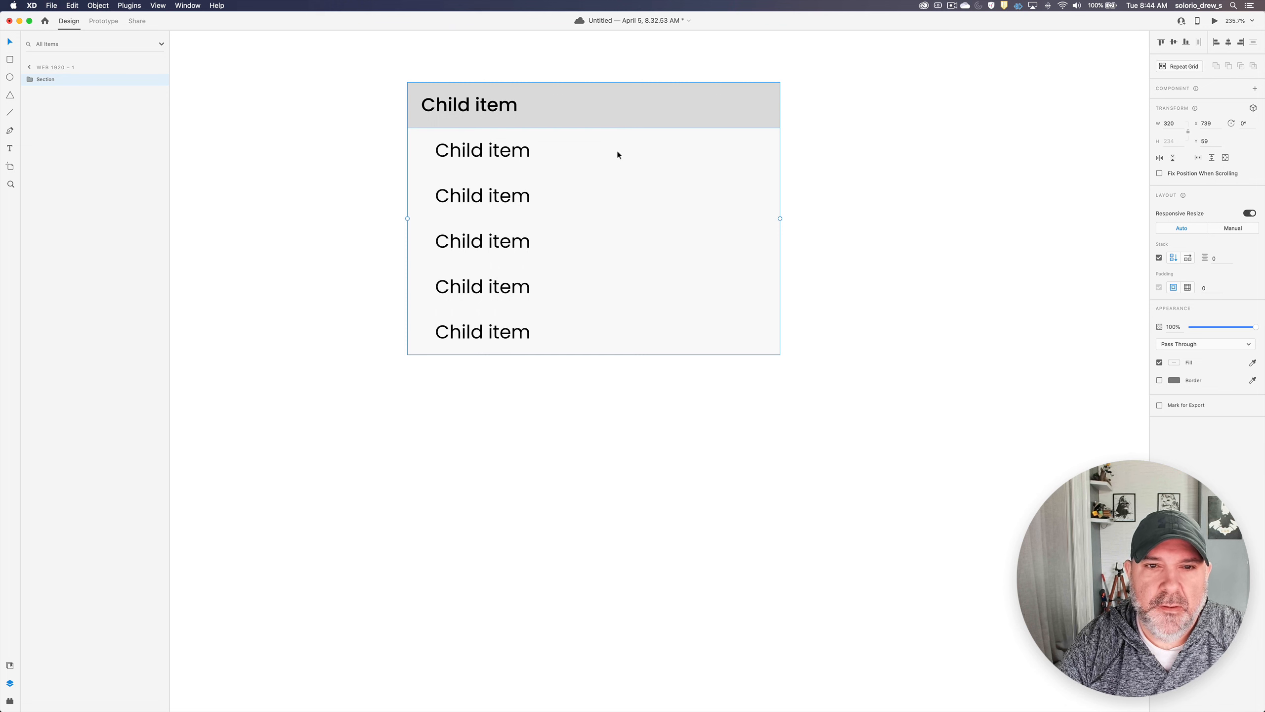
- Hide the Children group inside the Section stack
{"action": "double_click", "coordinate": [603, 144]}
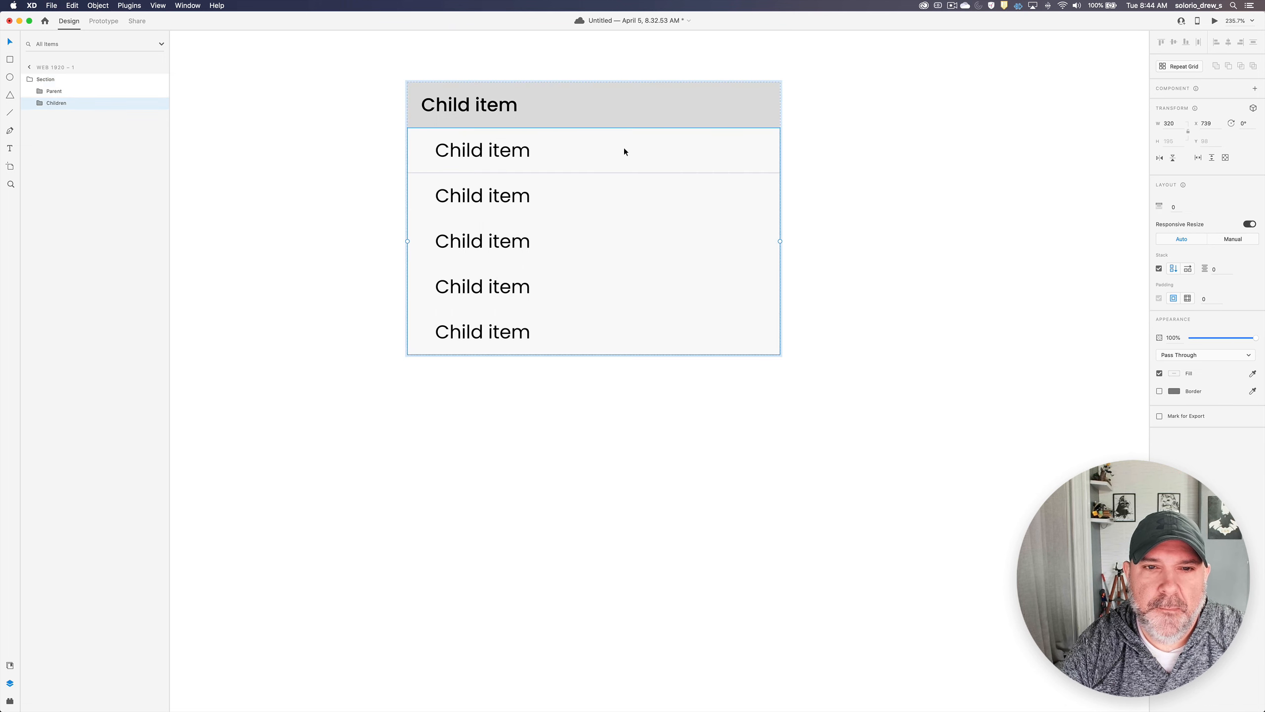
{"action": "key", "text": "super+comma"}
{"action": "left_click", "coordinate": [815, 129]}
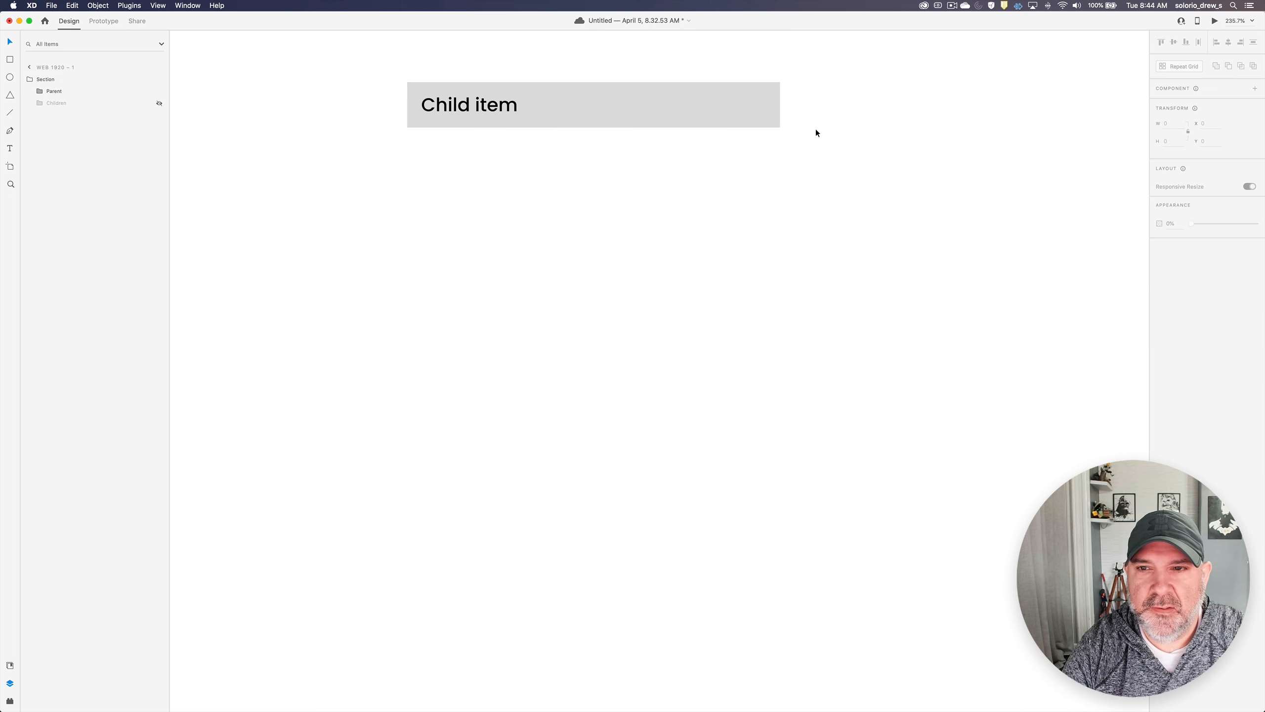
- Change the label text of the remaining top row to "Parent"
{"action": "left_click", "coordinate": [623, 106]}
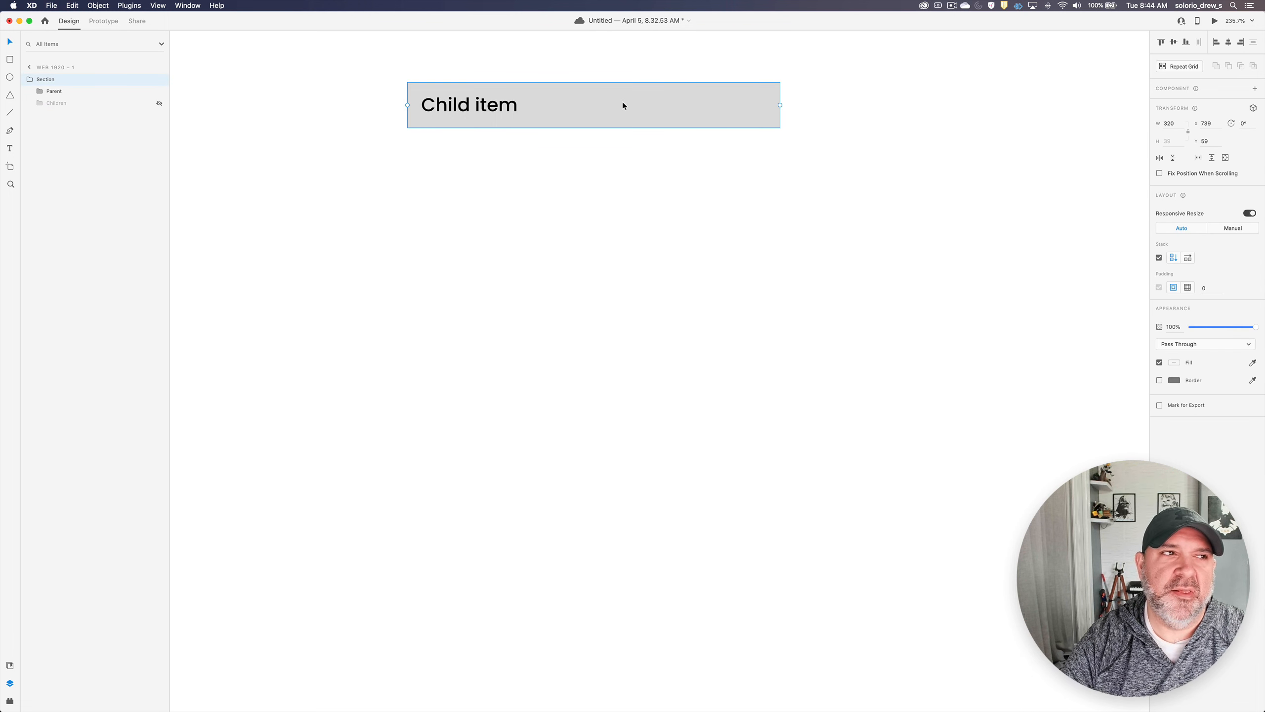
{"action": "double_click", "coordinate": [623, 106]}
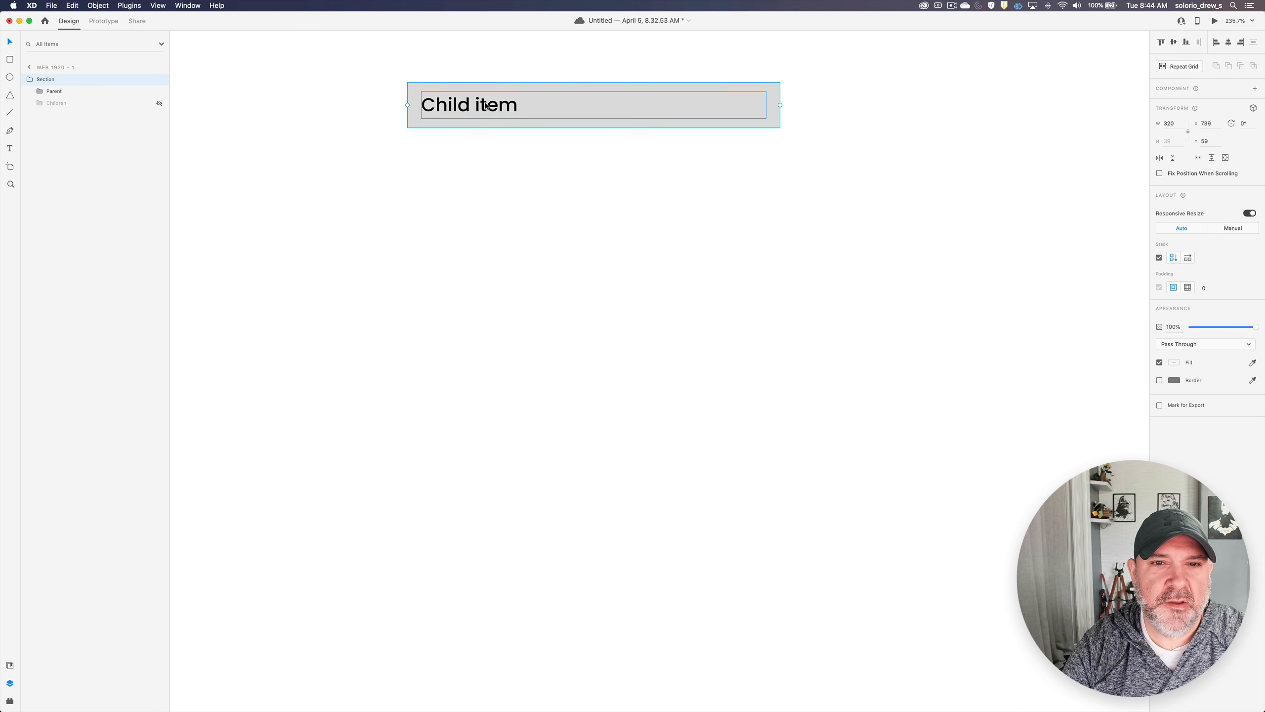
{"action": "double_click", "coordinate": [492, 105]}
{"action": "double_click", "coordinate": [492, 105]}
{"action": "type", "text": "Parent"}
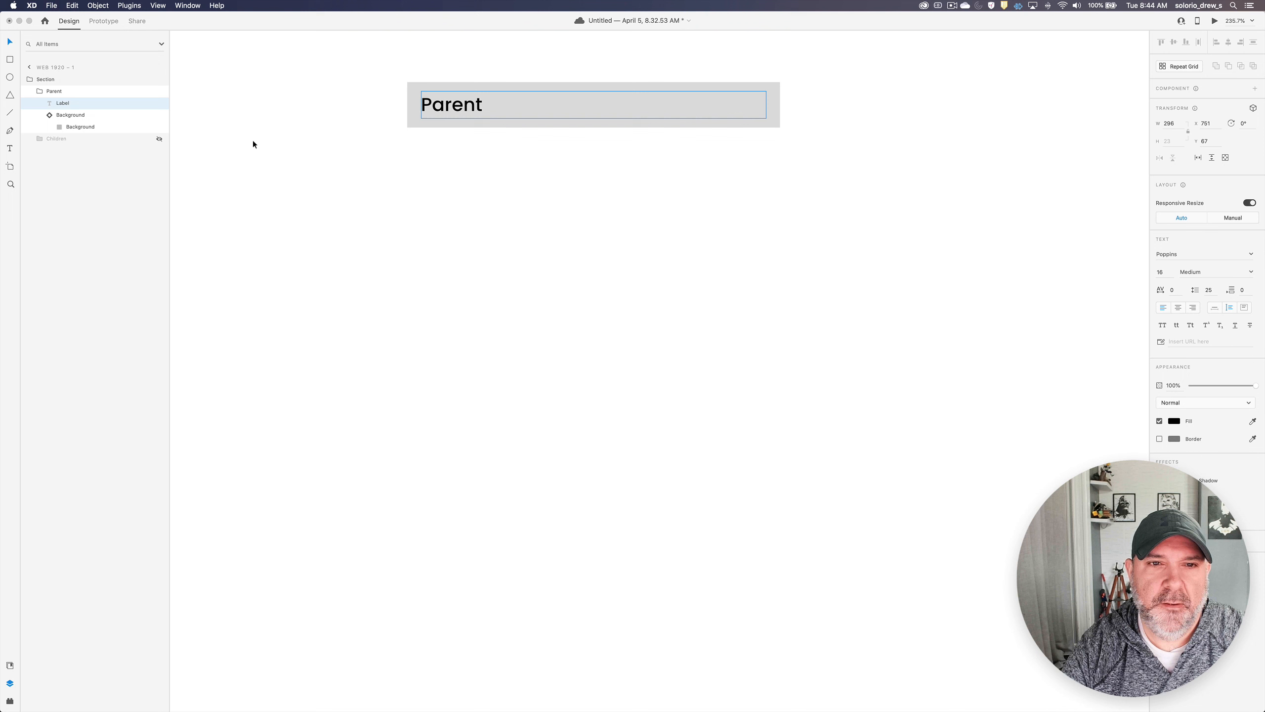
{"action": "left_click", "coordinate": [357, 132]}
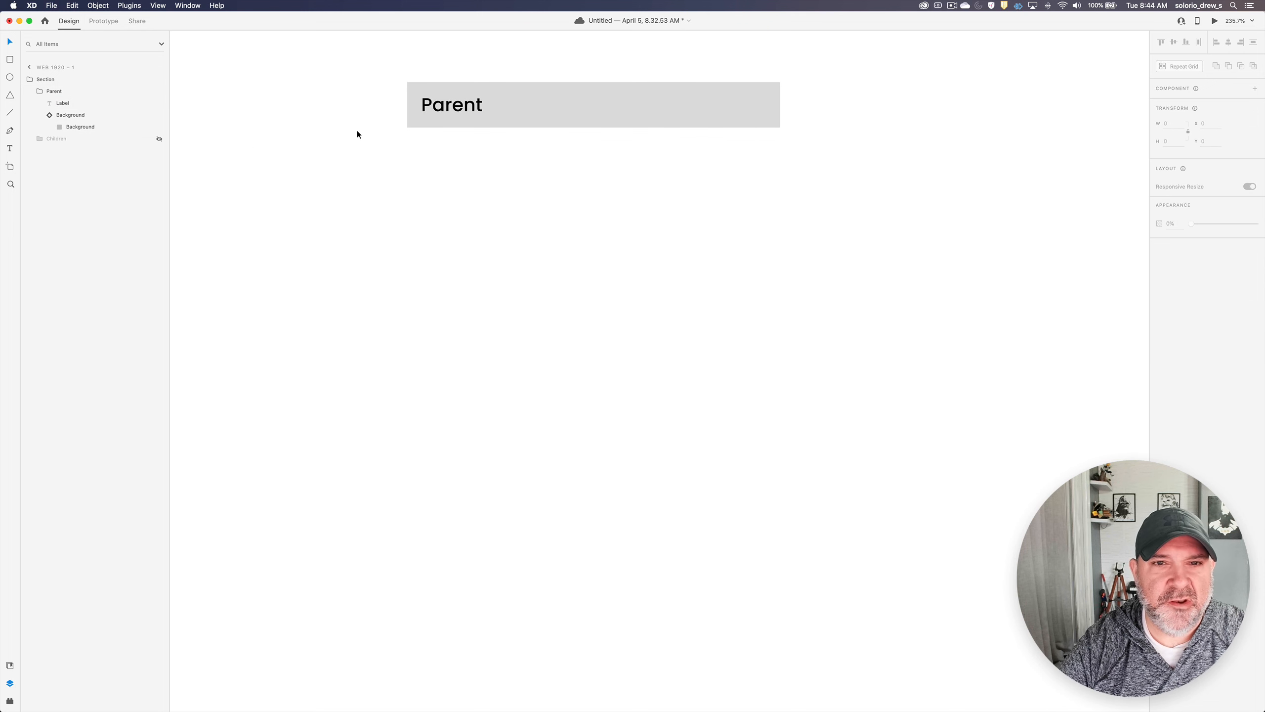
- Wrap the Section group in a new group named Sections and make it a vertical stack
{"action": "left_click", "coordinate": [598, 105]}
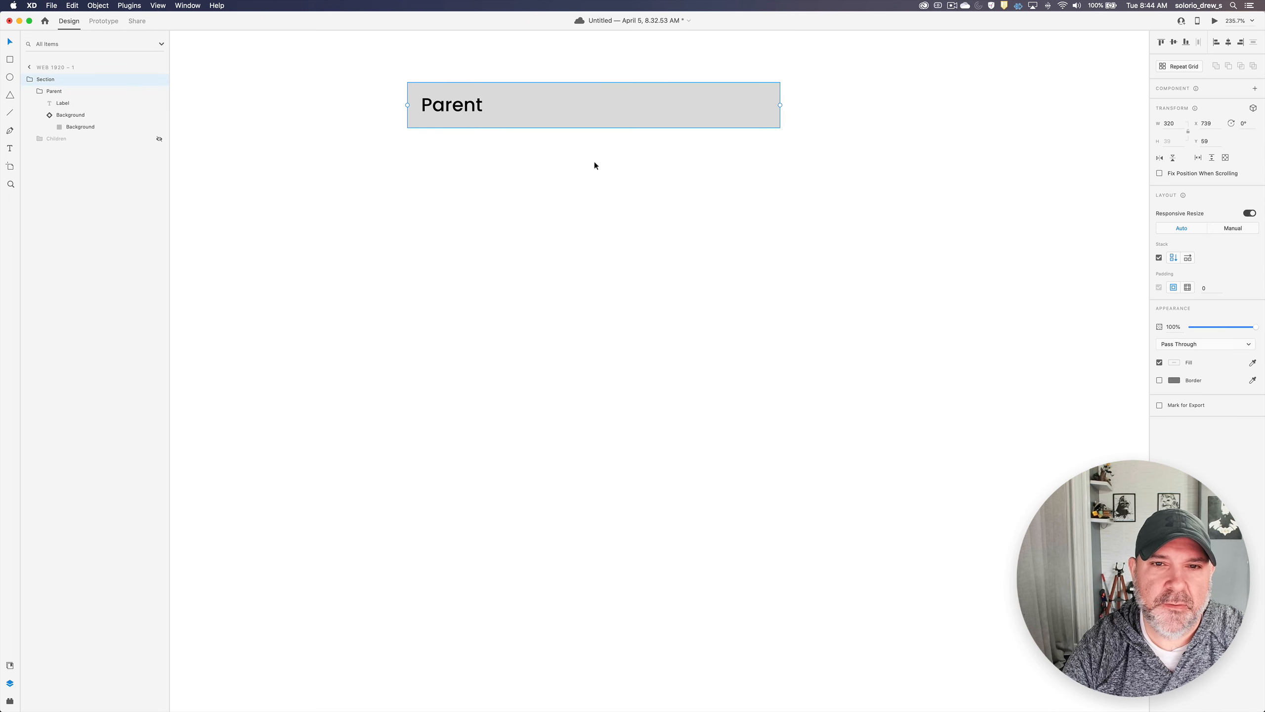
{"action": "left_click", "coordinate": [29, 79]}
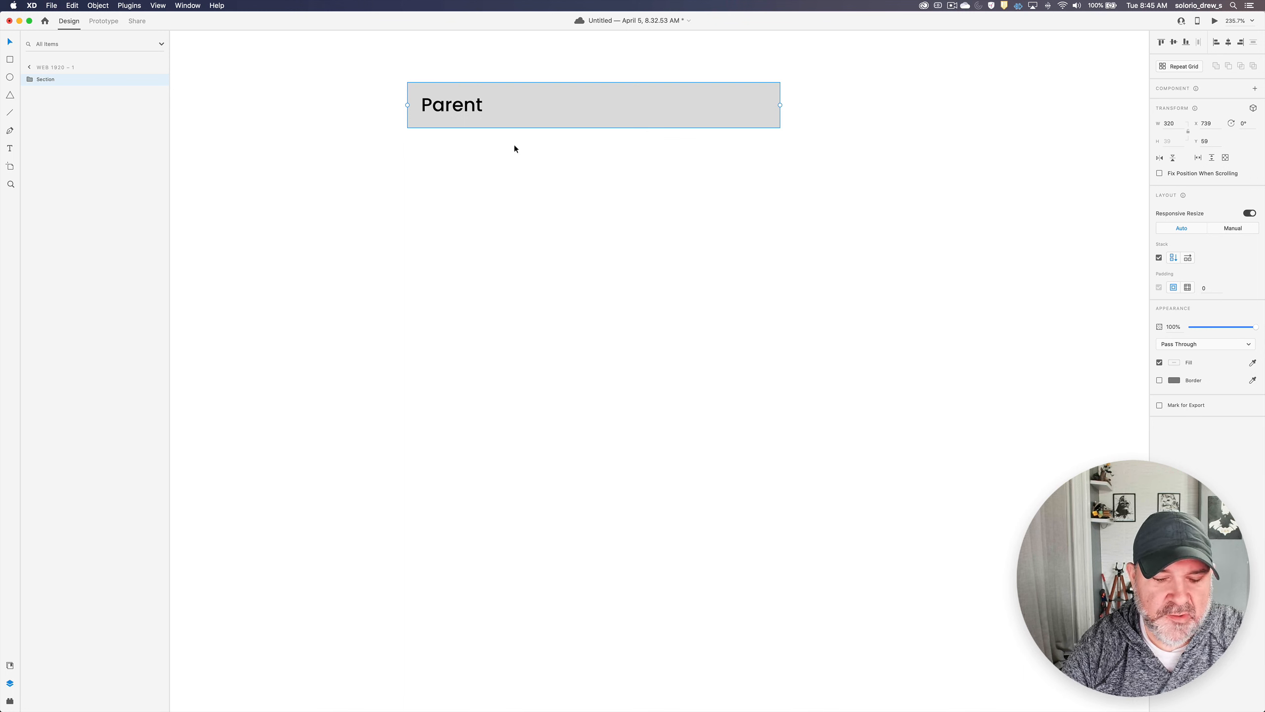
{"action": "key", "text": "super+g"}
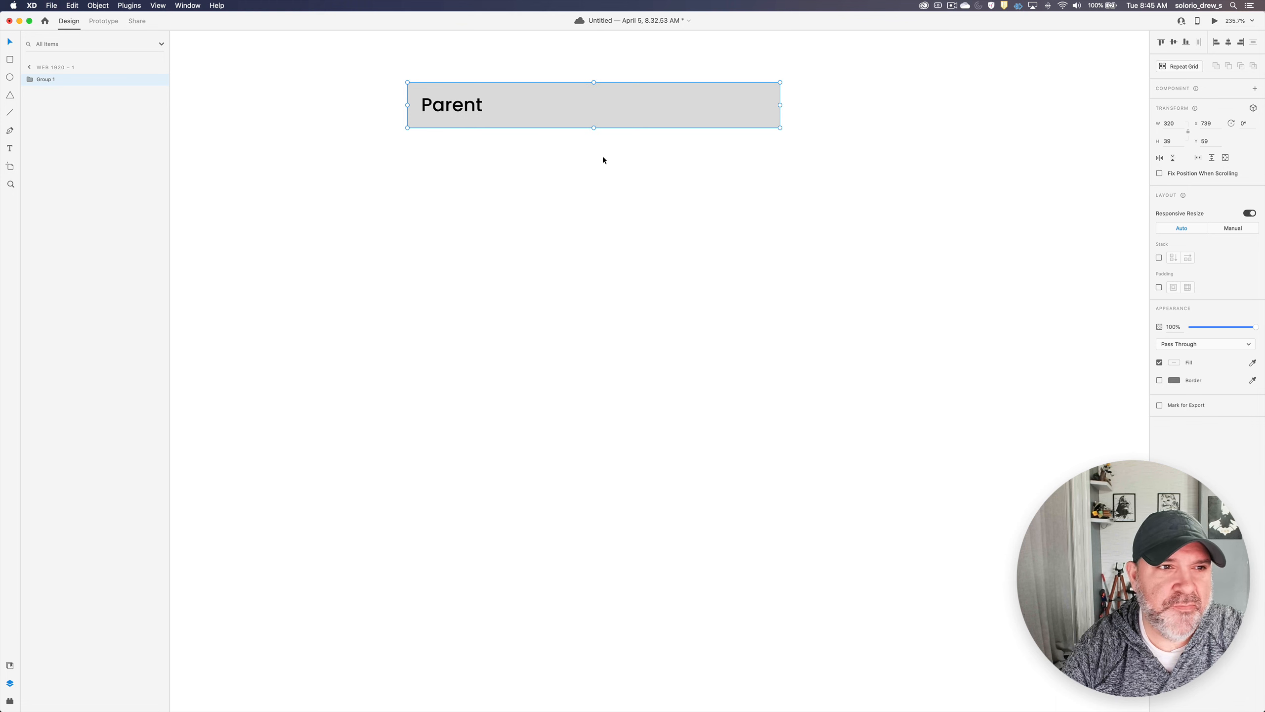
{"action": "double_click", "coordinate": [40, 79]}
{"action": "type", "text": "Sect"}
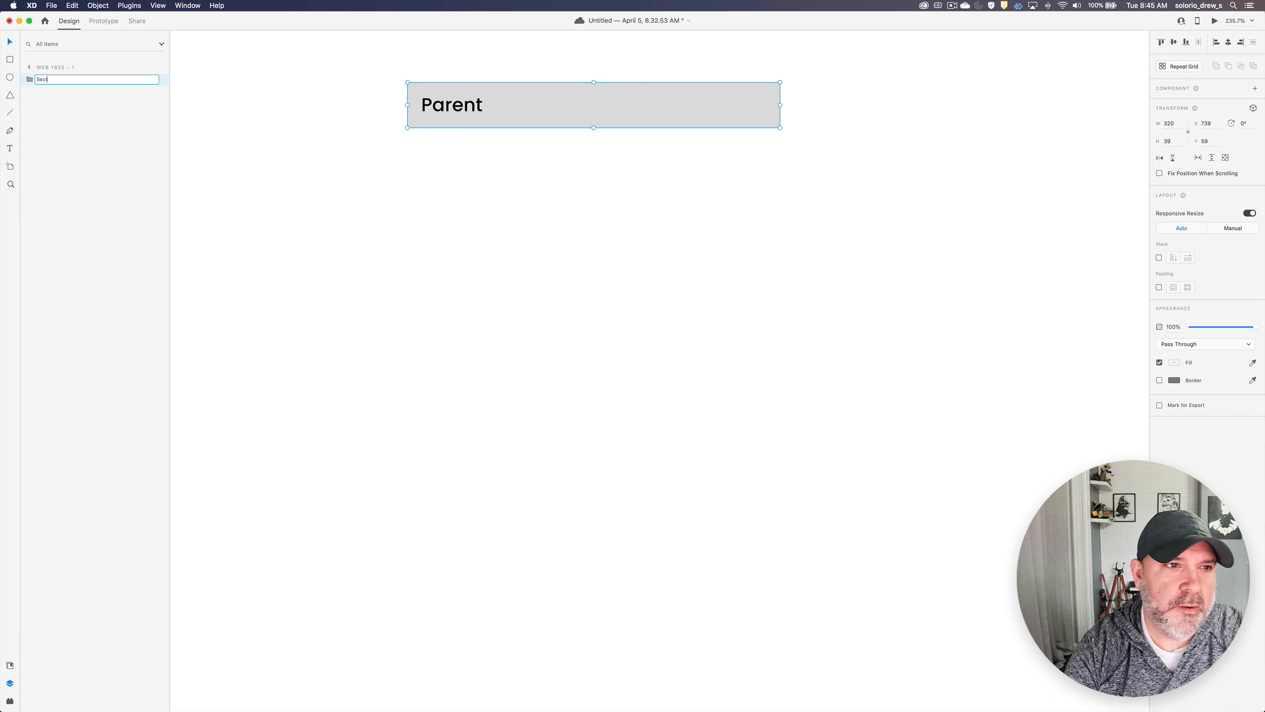
{"action": "type", "text": "ions"}
{"action": "key", "text": "Return"}
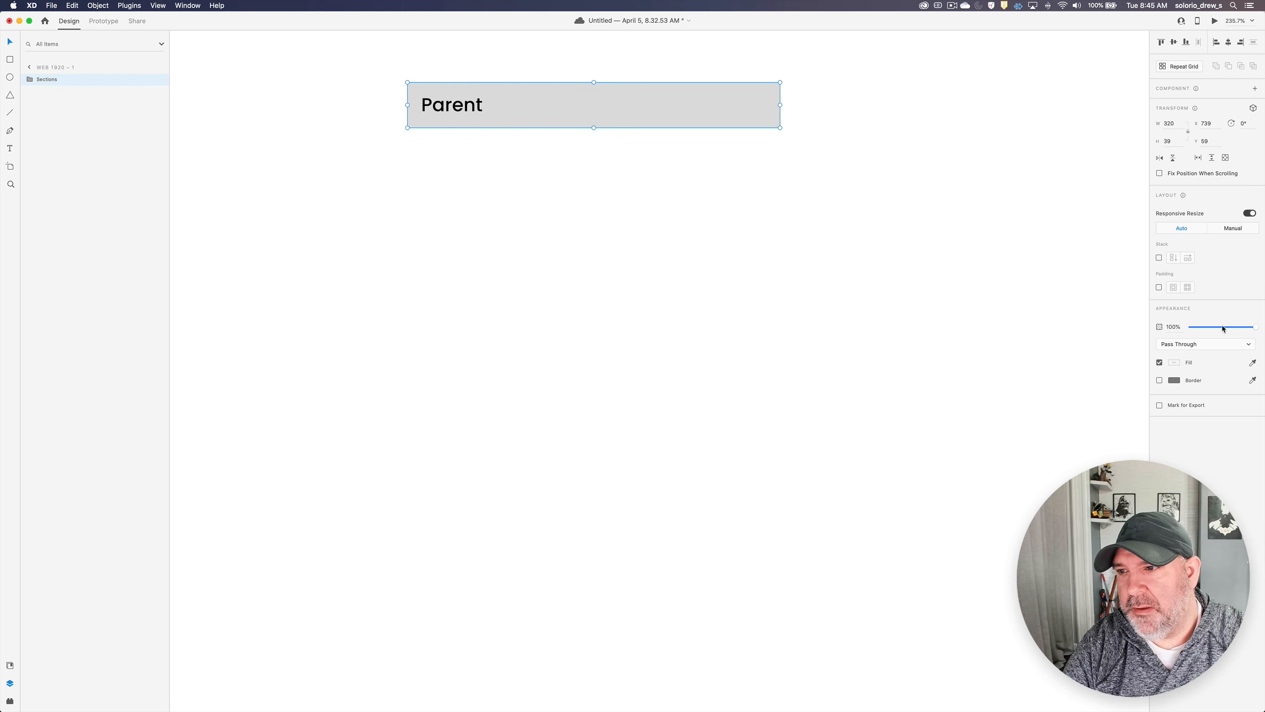
{"action": "left_click", "coordinate": [1160, 258]}
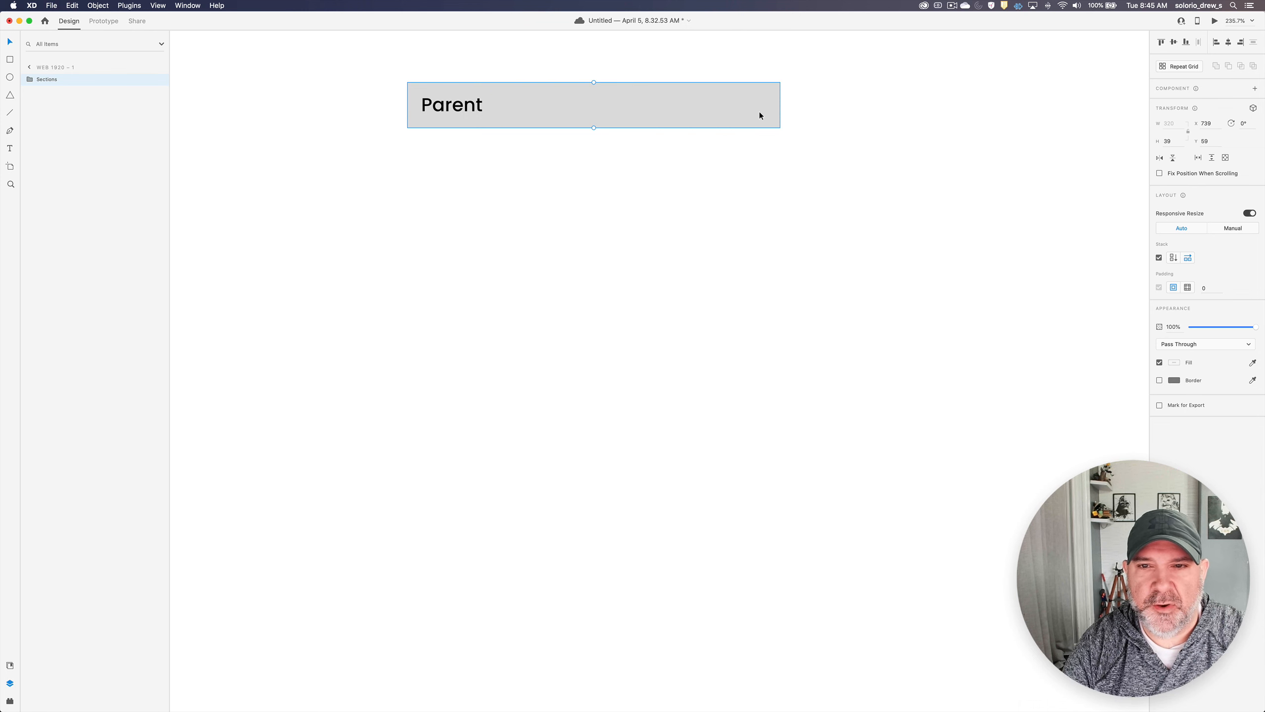
{"action": "left_click", "coordinate": [1174, 258]}
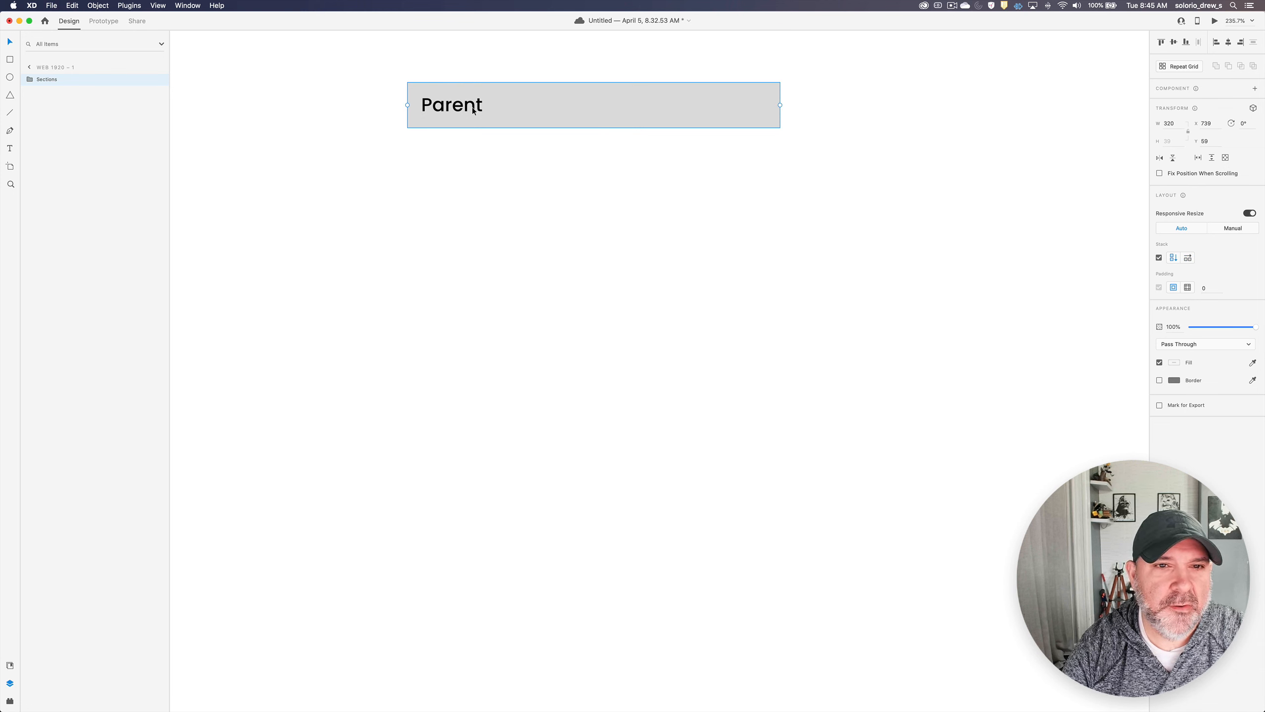
- Duplicate the Section group twice inside the Sections stack to get three Parent rows
{"action": "double_click", "coordinate": [551, 111]}
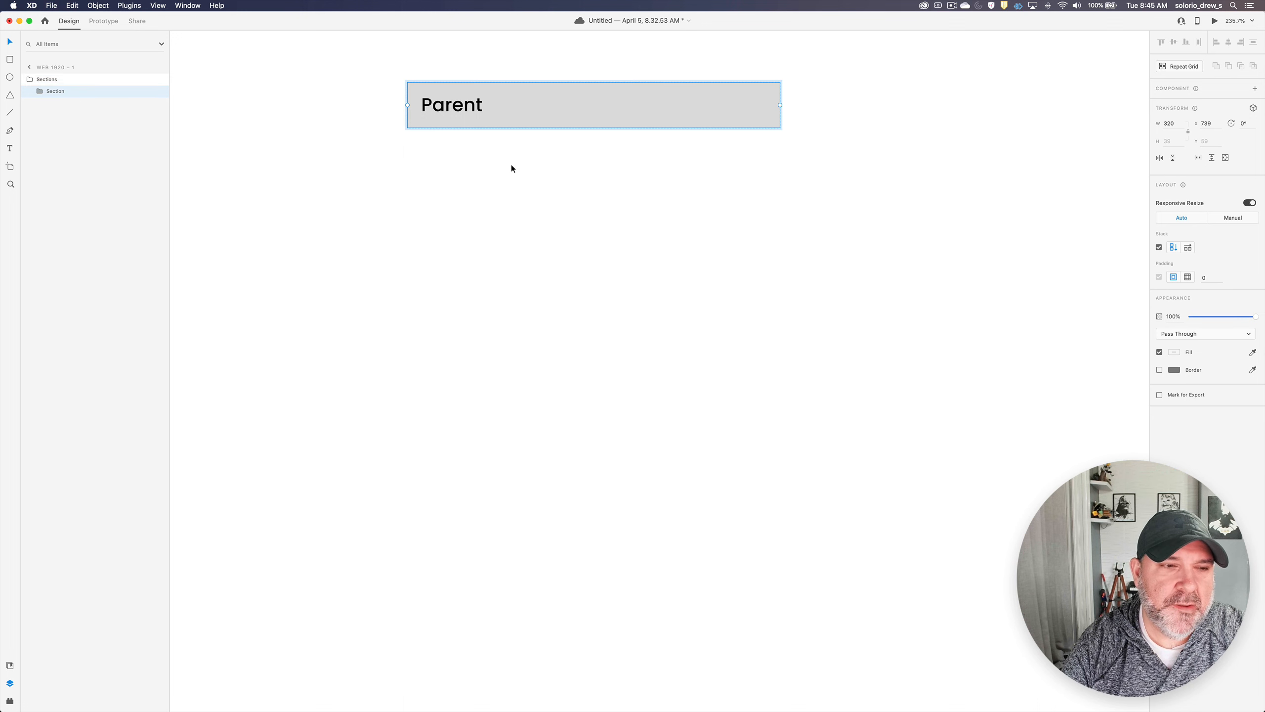
{"action": "key", "text": "super+d"}
{"action": "key", "text": "super+d"}
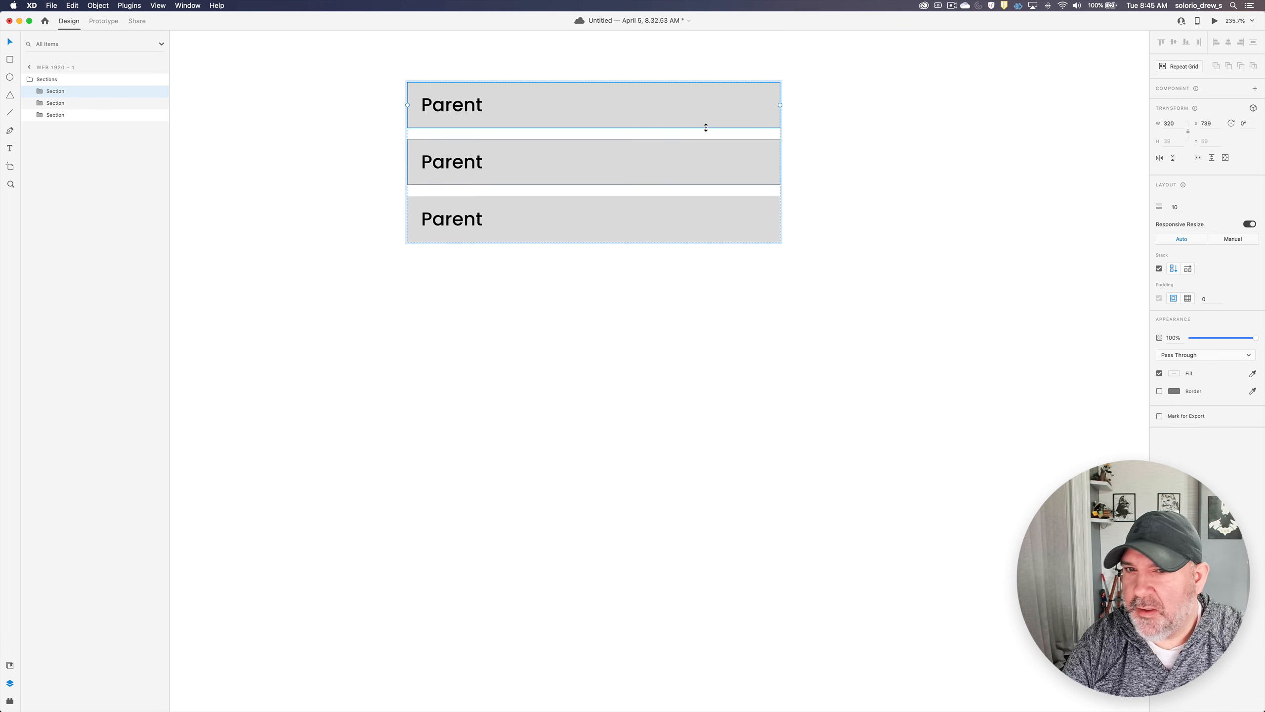
{"action": "left_click", "coordinate": [806, 194]}
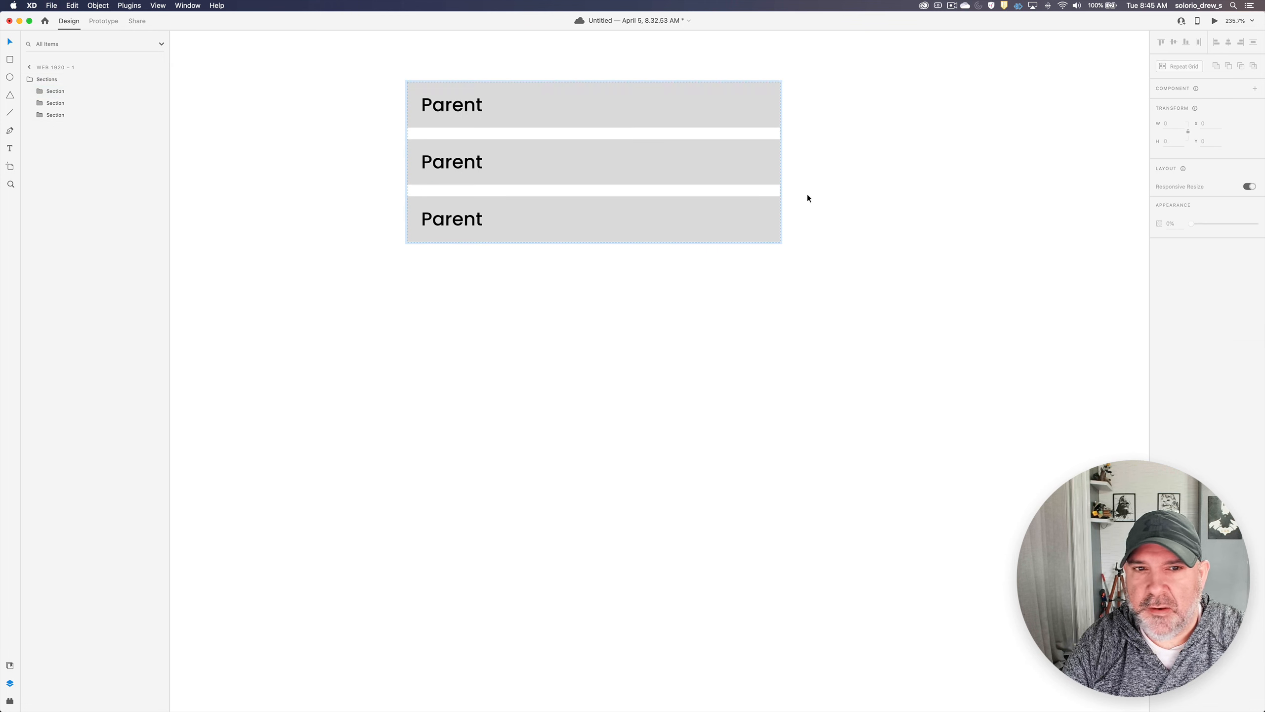
- Set the spacing between the items of the Sections stack to 0
{"action": "left_click", "coordinate": [522, 114]}
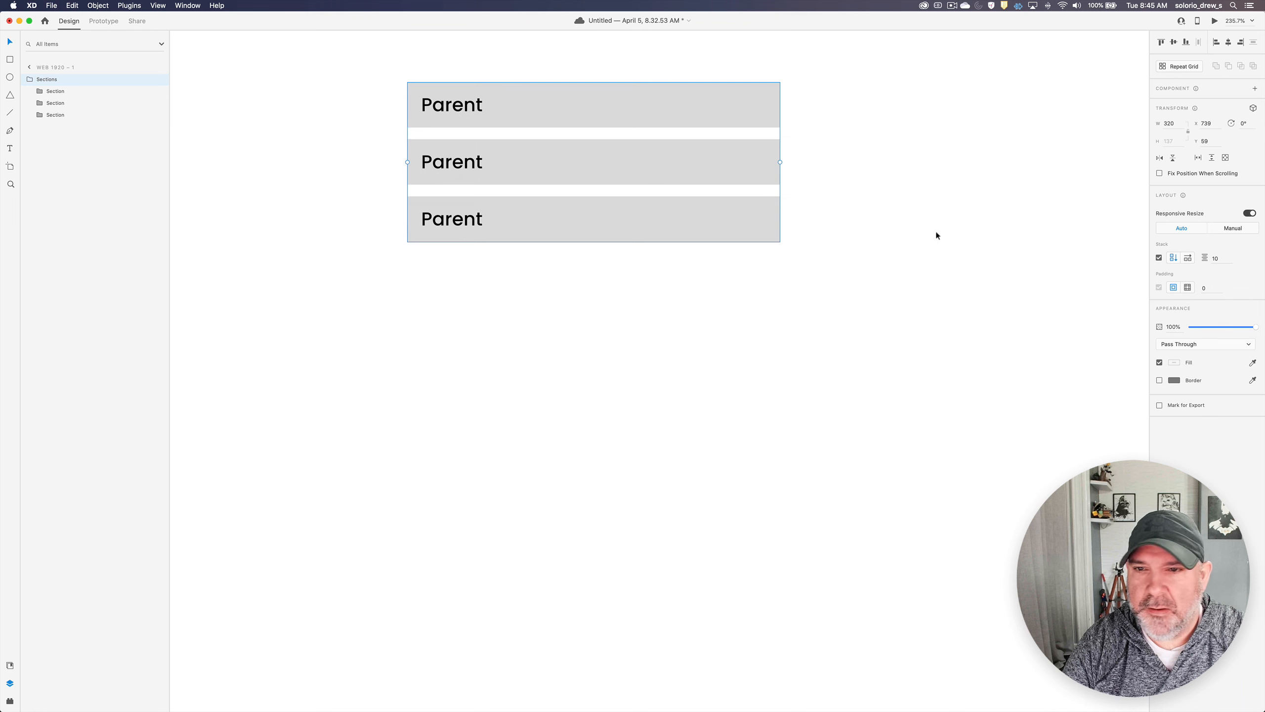
{"action": "left_click", "coordinate": [1222, 258]}
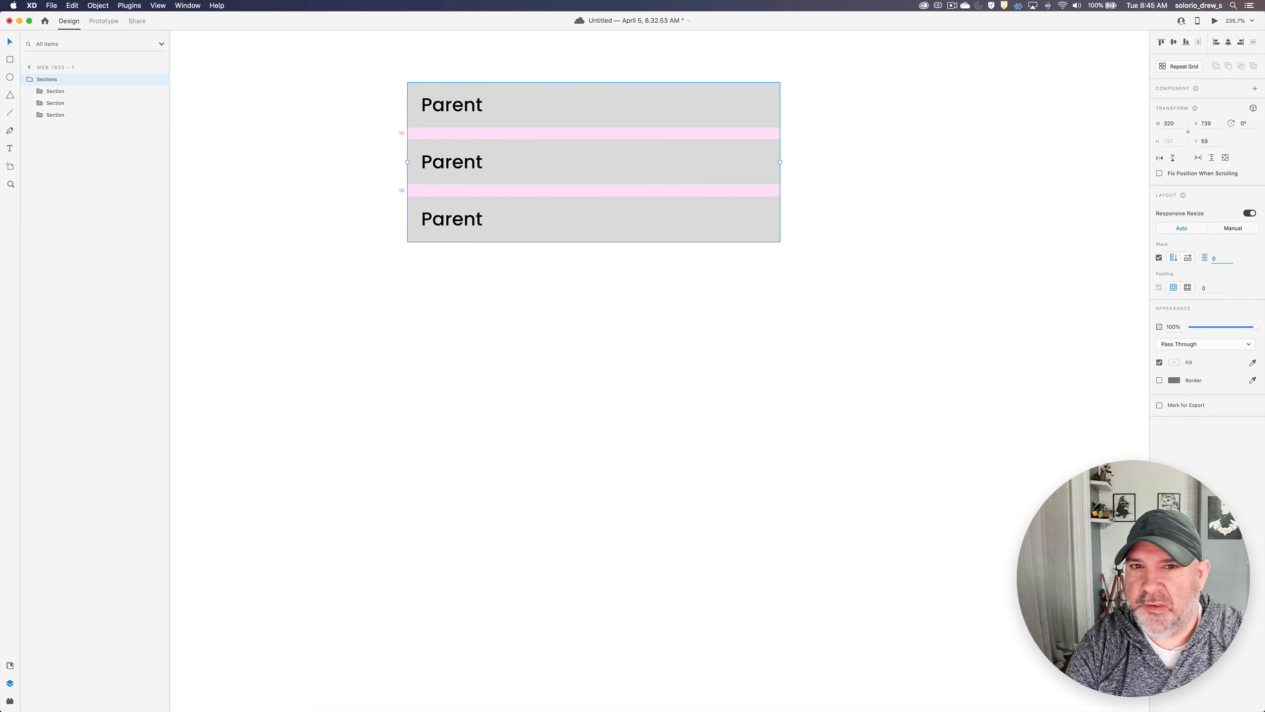
{"action": "key", "text": "Return"}
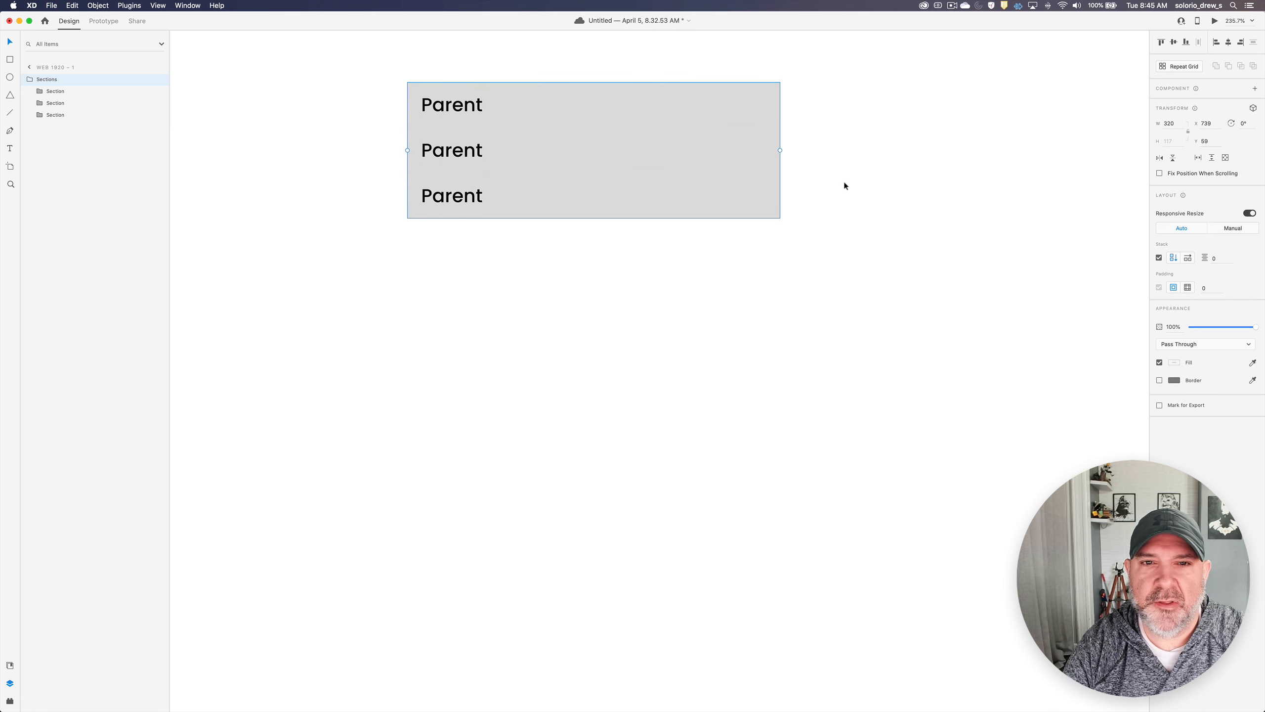
- Preview the prototype to test the hover states of the three Parent rows, and close the preview
{"action": "scroll", "coordinate": [930, 168], "scroll_direction": "up", "scroll_amount": 5}
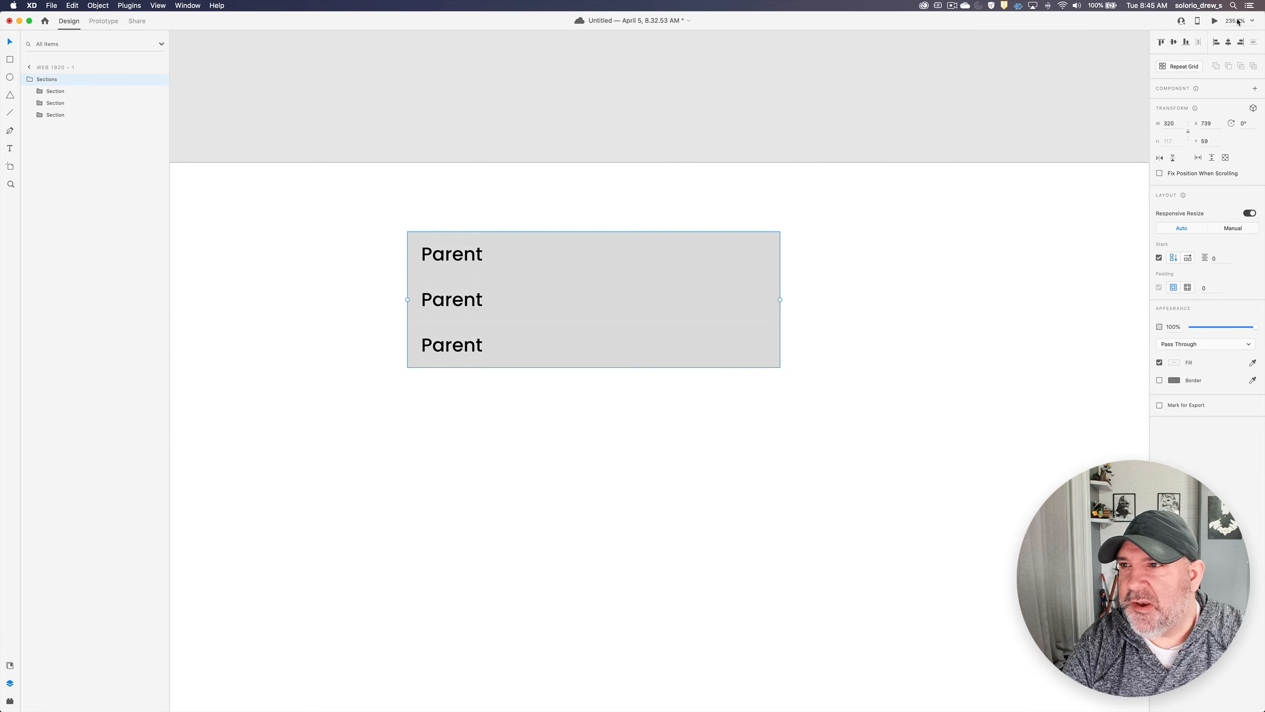
{"action": "left_click", "coordinate": [1215, 21]}
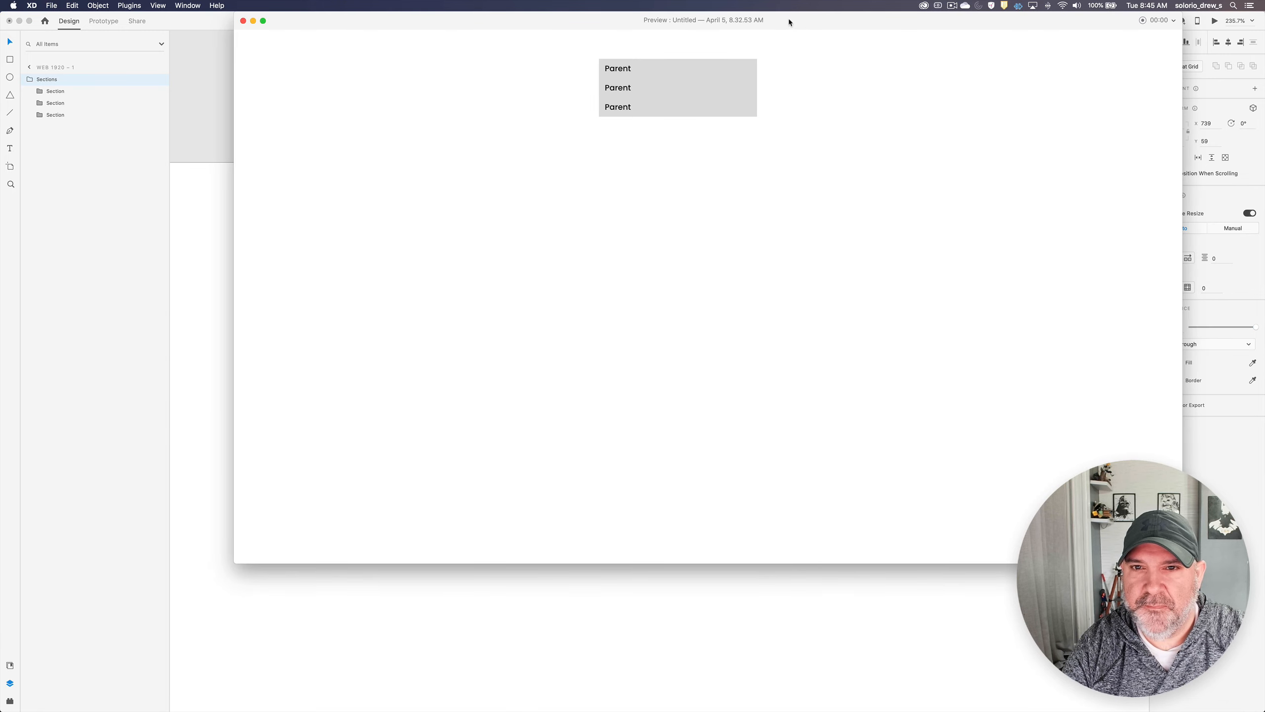
{"action": "left_click_drag", "start_coordinate": [789, 22], "coordinate": [709, 102]}
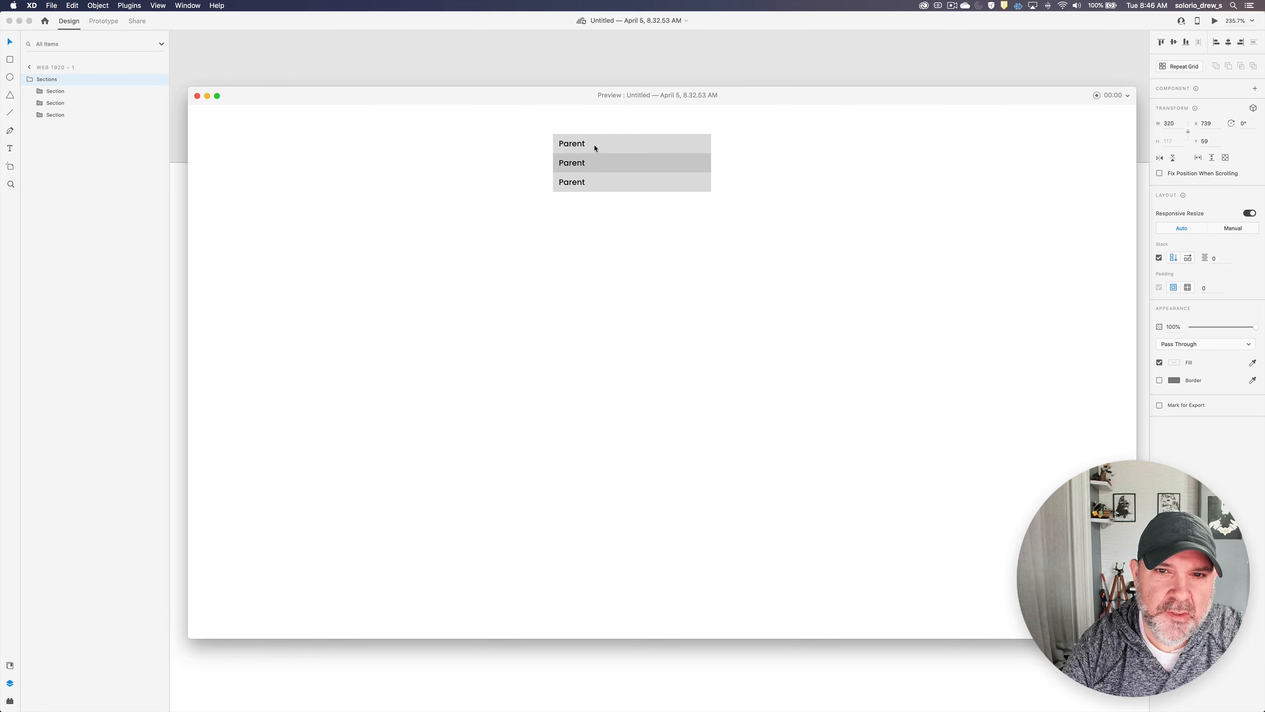
{"action": "left_click", "coordinate": [198, 96]}
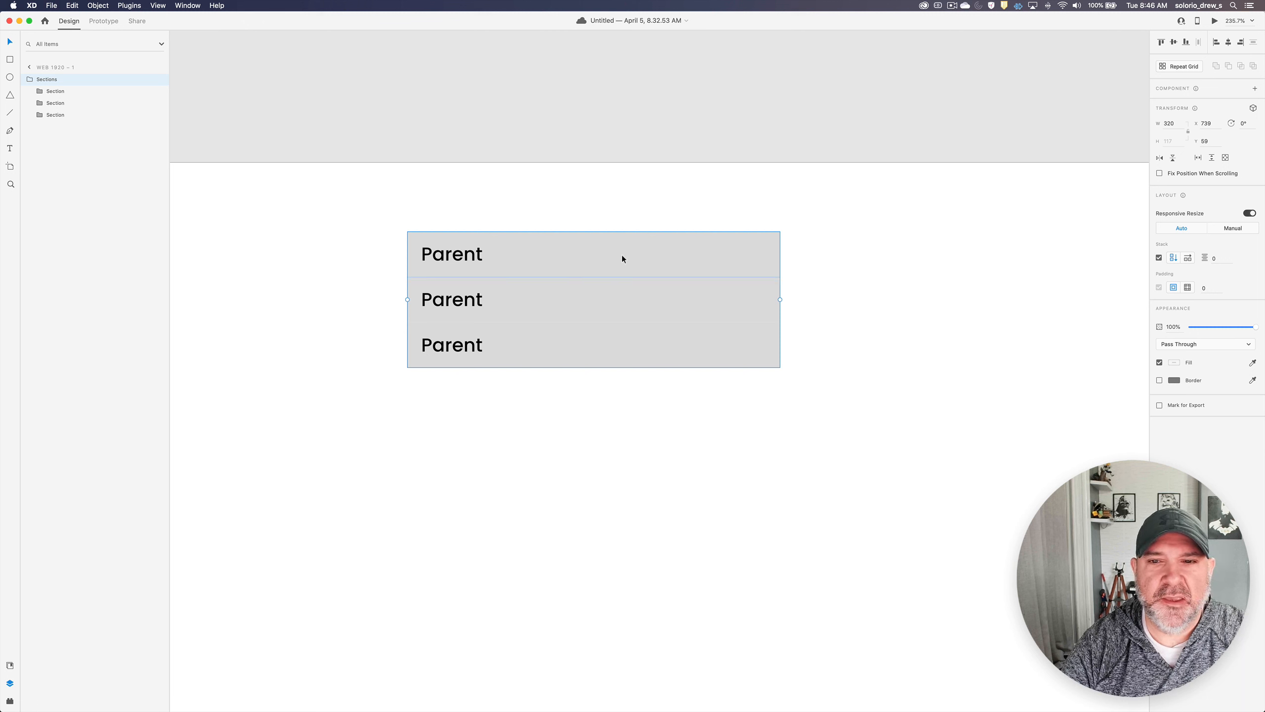
- Convert the whole Sections group into a main component
{"action": "left_click", "coordinate": [670, 198]}
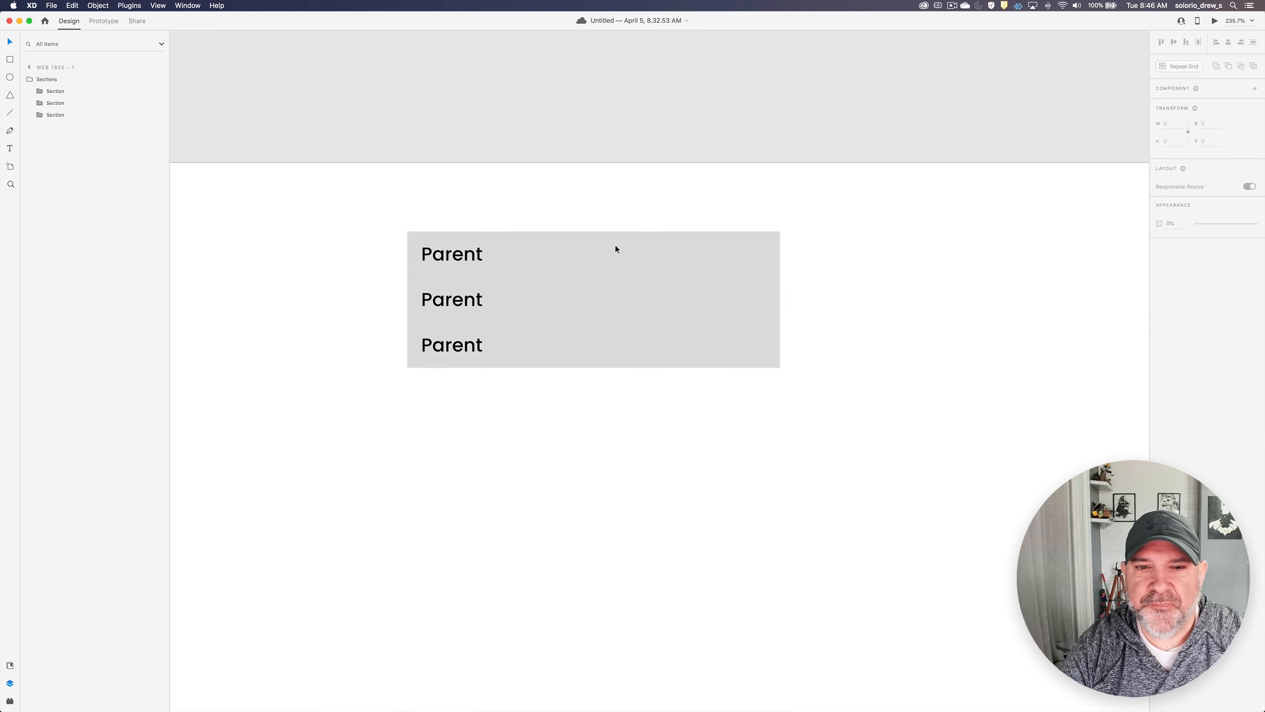
{"action": "left_click", "coordinate": [55, 80]}
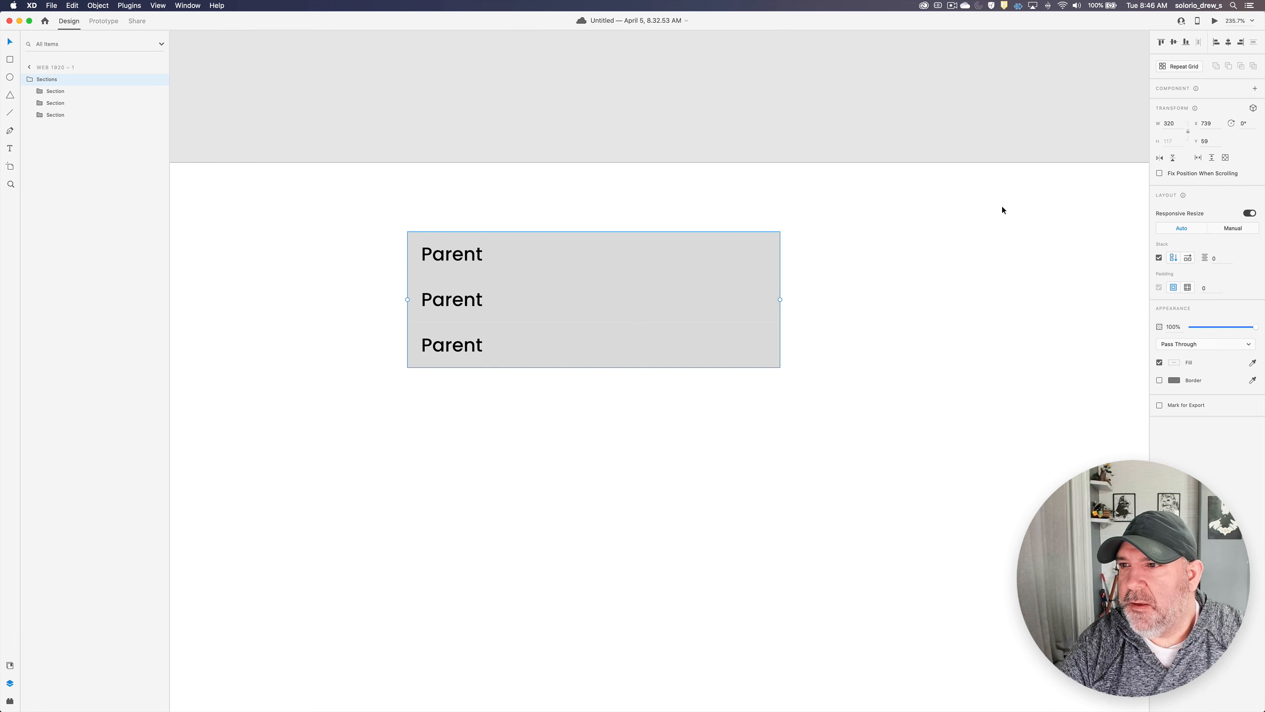
{"action": "left_click", "coordinate": [1255, 88]}
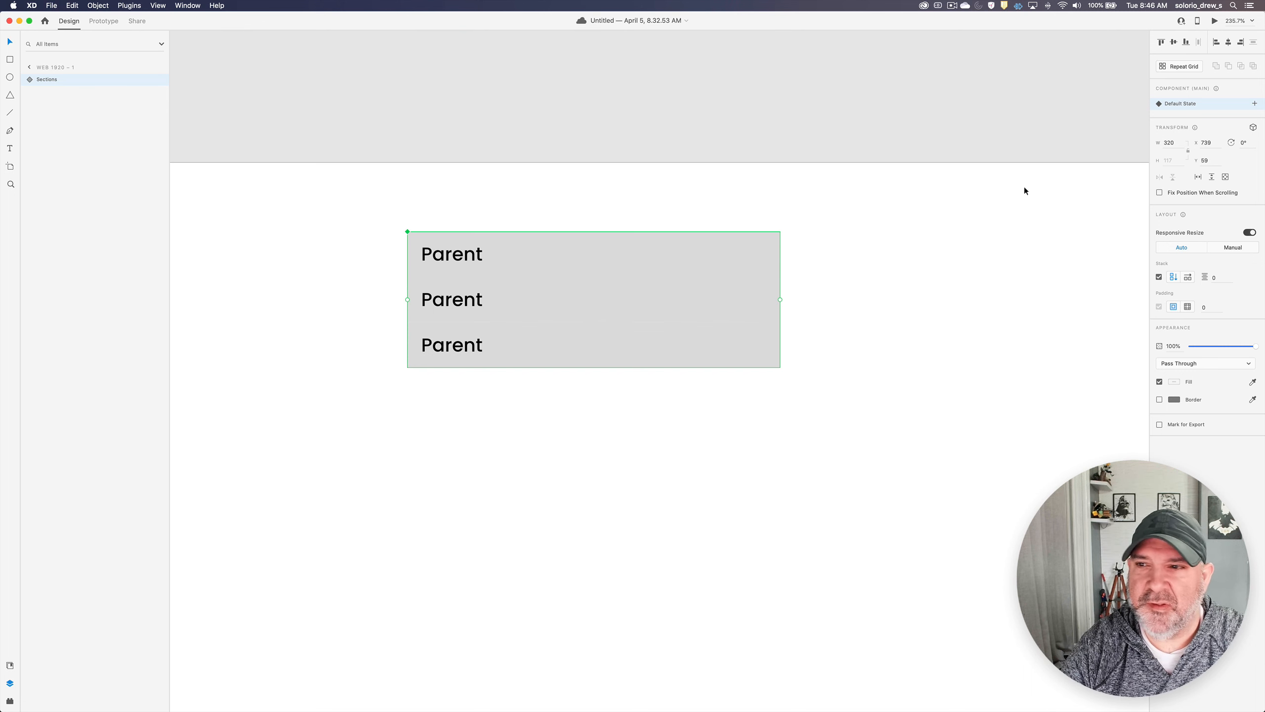
- Add a new state named Section 1 Open to the Sections component
{"action": "left_click", "coordinate": [1255, 103]}
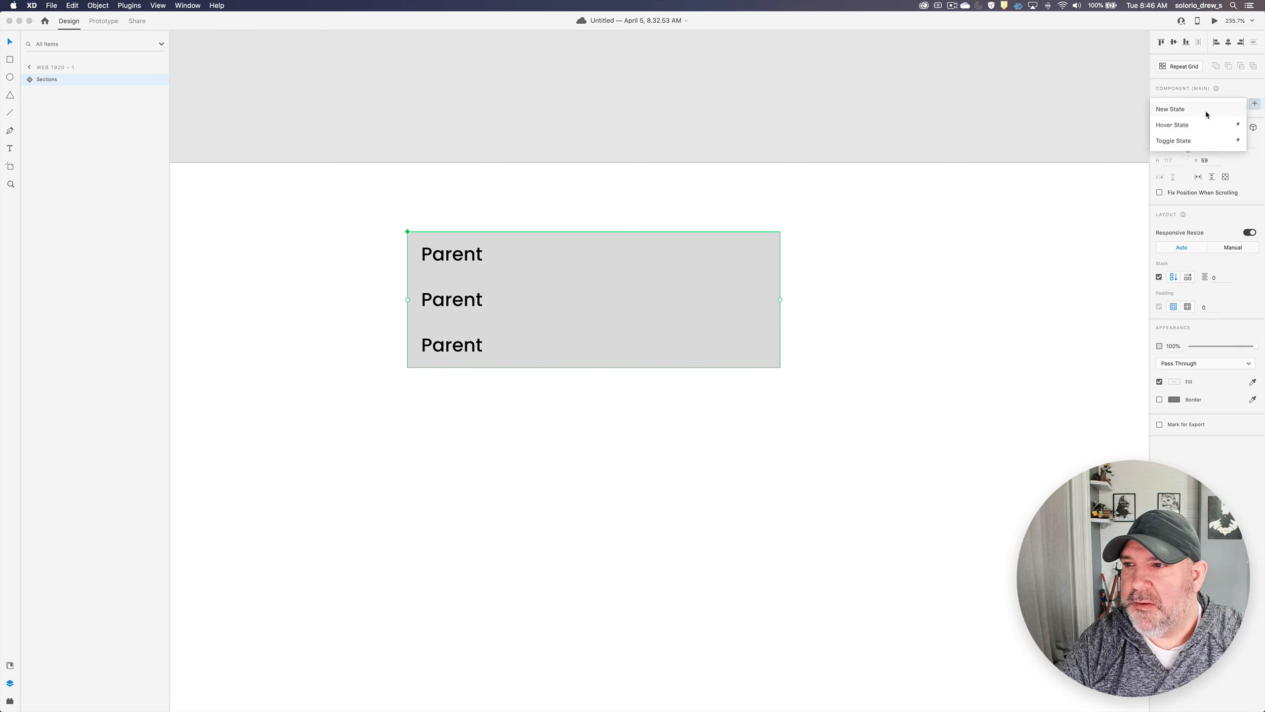
{"action": "left_click", "coordinate": [1205, 112]}
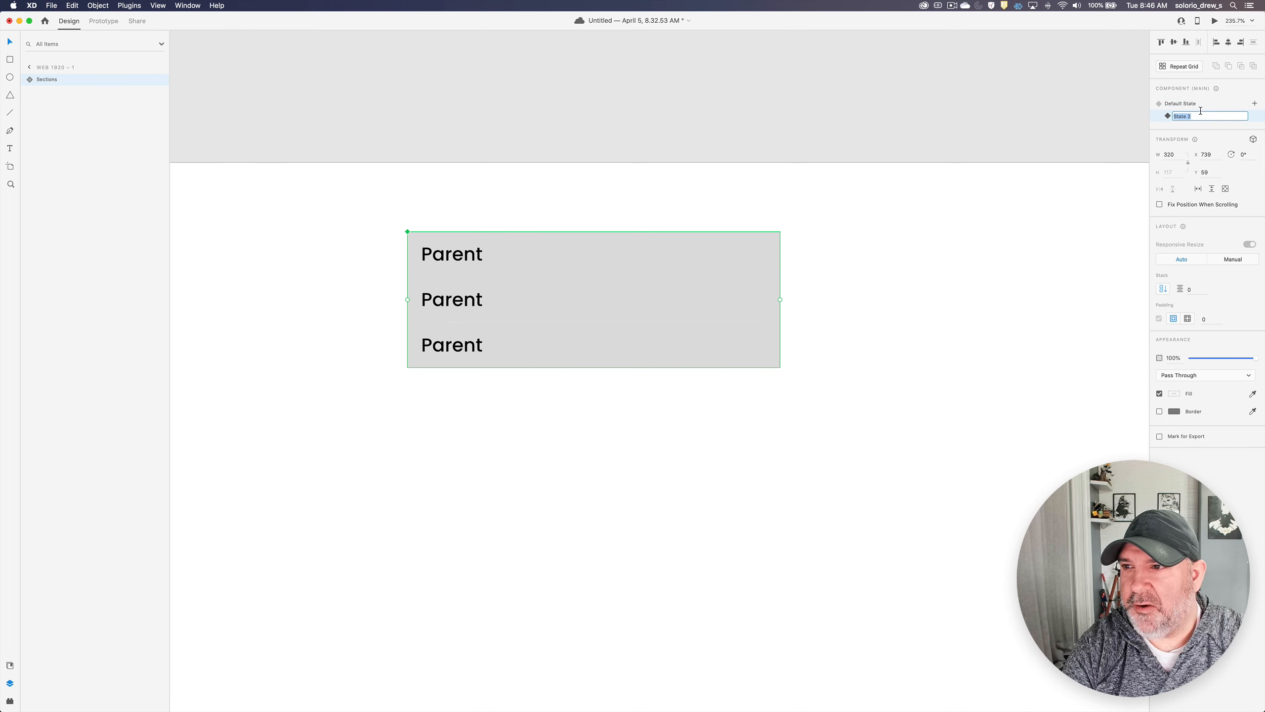
{"action": "type", "text": "Section 1 Open"}
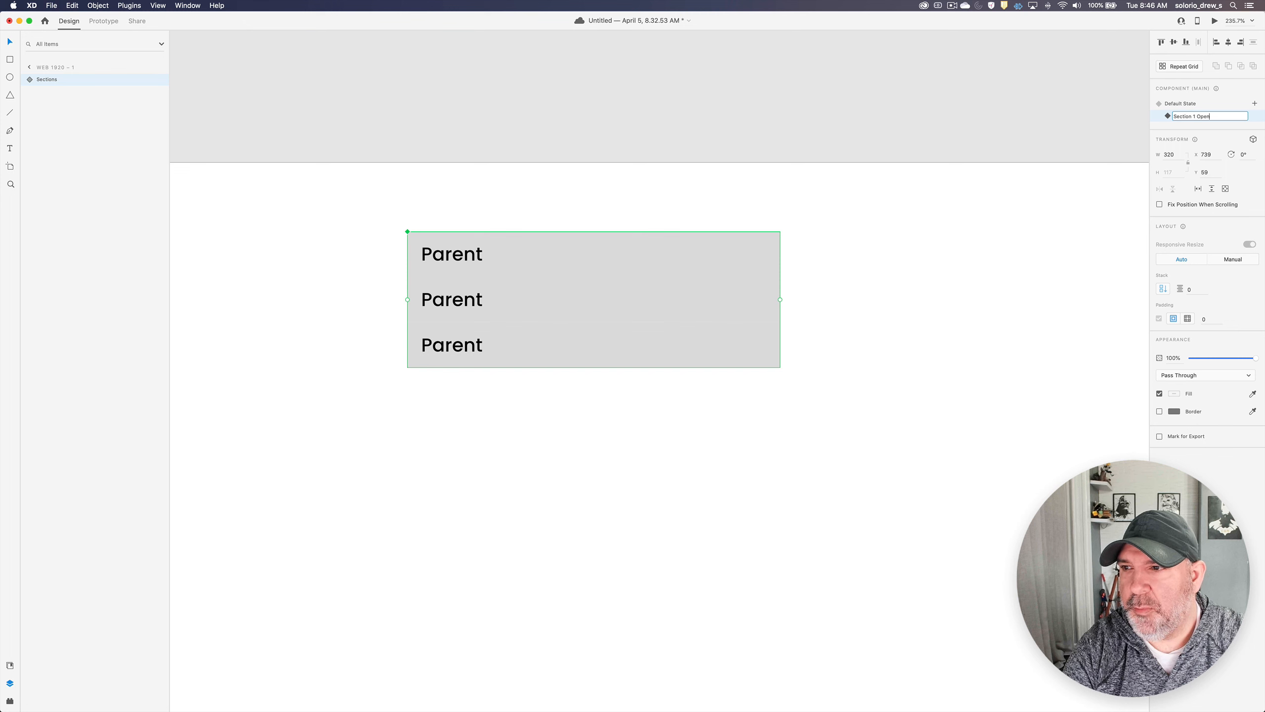
{"action": "key", "text": "Return"}
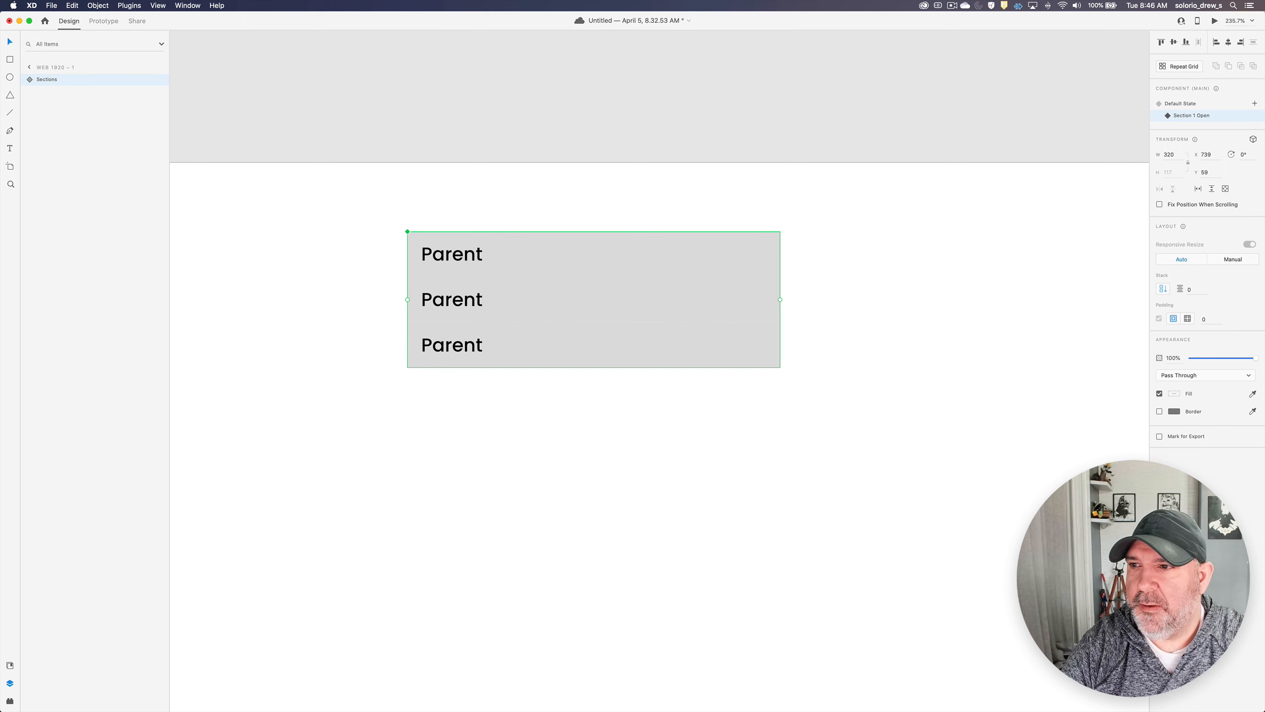
- Add a second new state named Section 2 Open to the Sections component
{"action": "left_click", "coordinate": [1255, 104]}
{"action": "left_click", "coordinate": [1183, 113]}
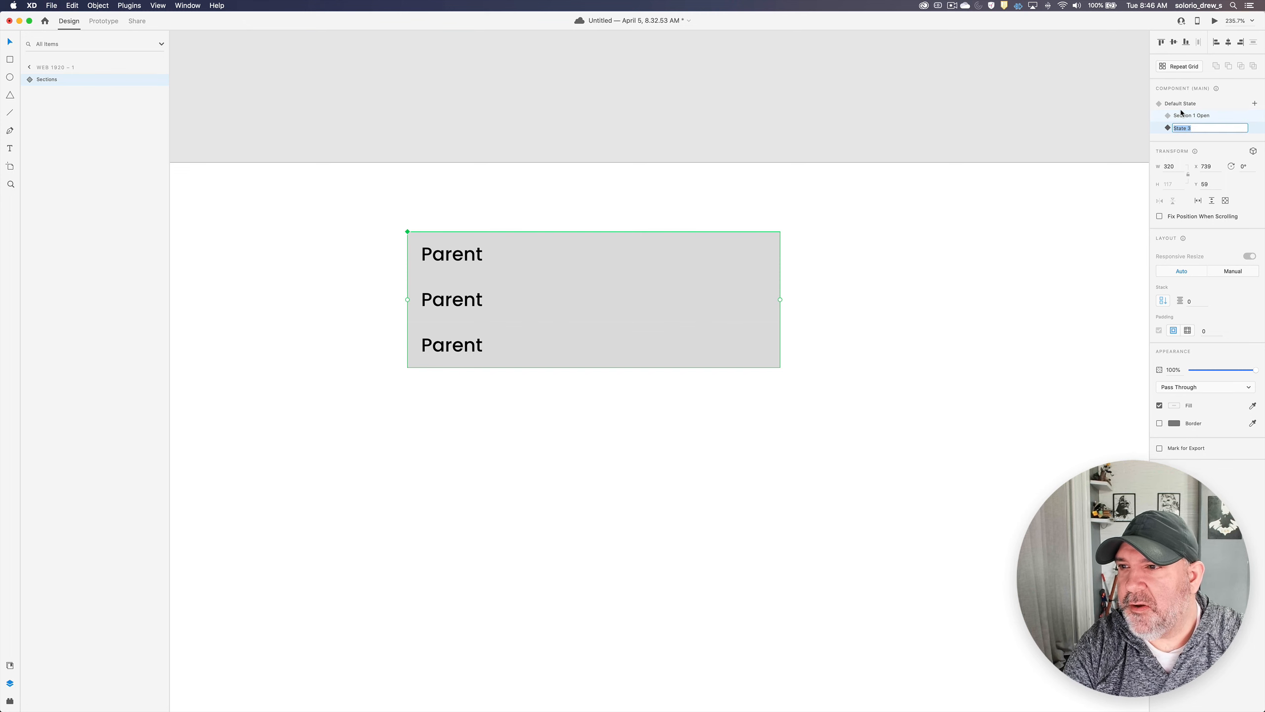
{"action": "type", "text": "Section 2 Open"}
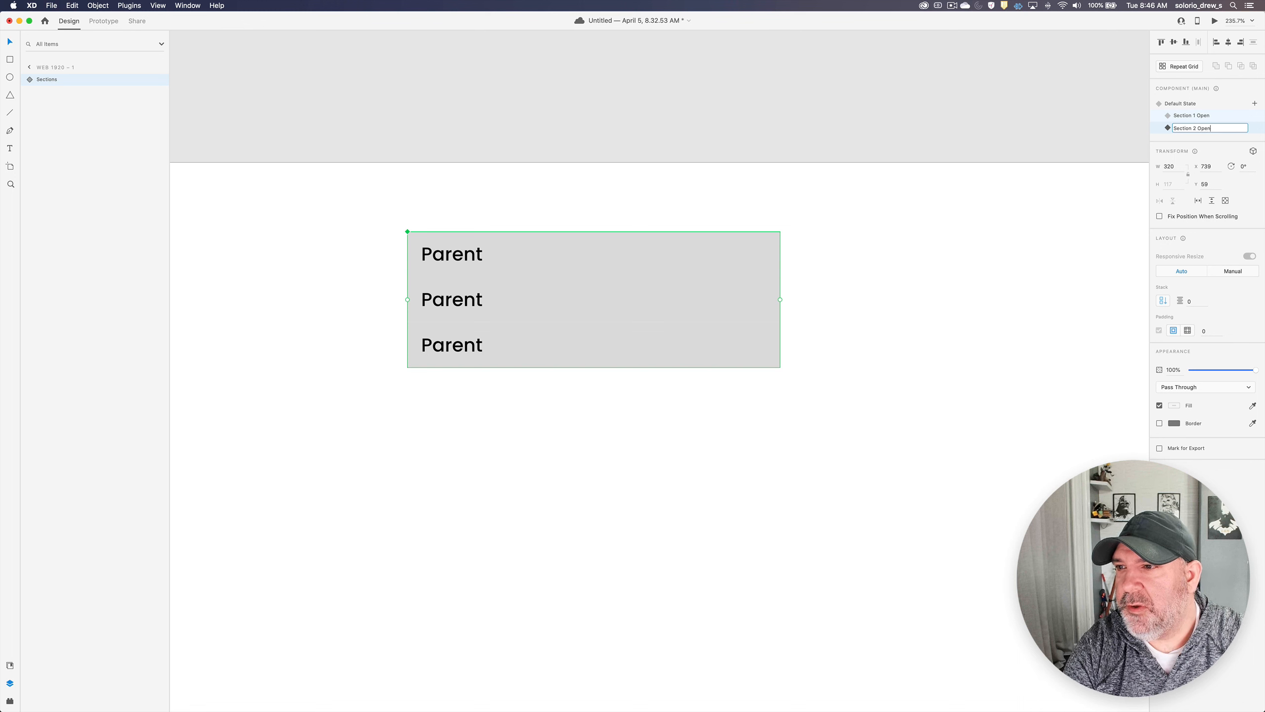
{"action": "key", "text": "Return"}
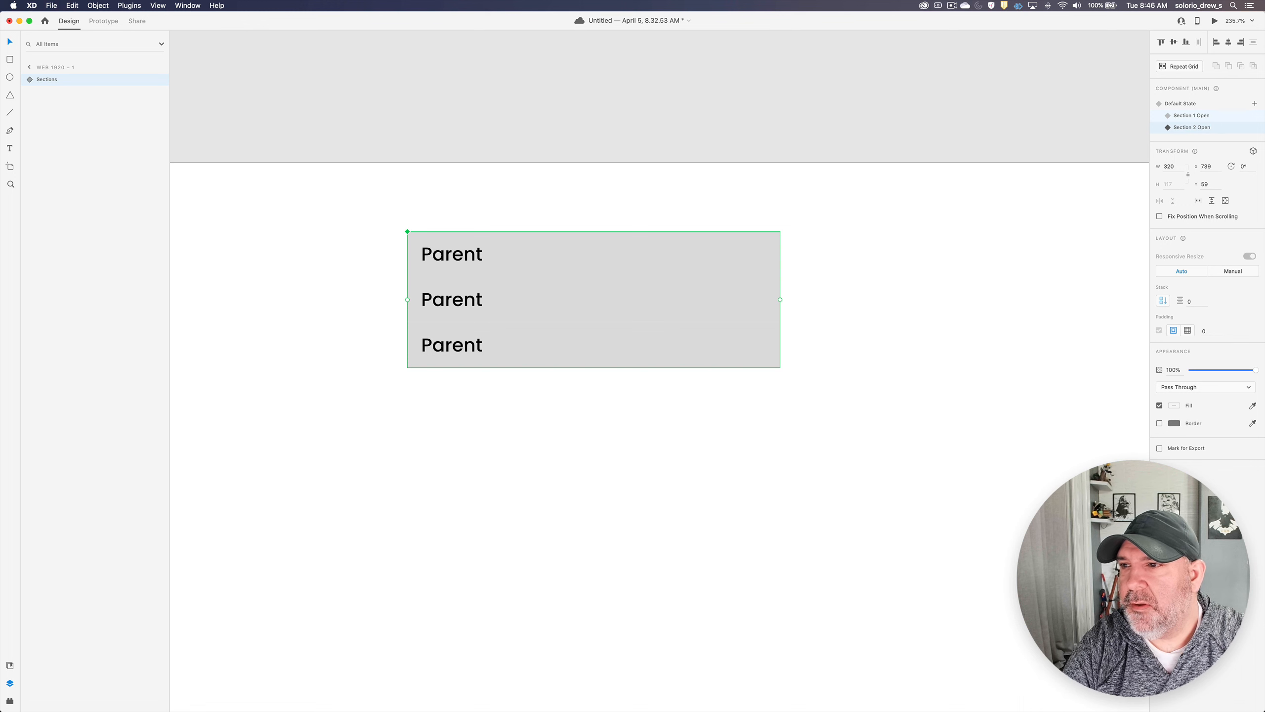
- Add a third new state named Section 3 Open to the Sections component
{"action": "left_click", "coordinate": [1255, 104]}
{"action": "left_click", "coordinate": [1199, 113]}
{"action": "type", "text": "Sec"}
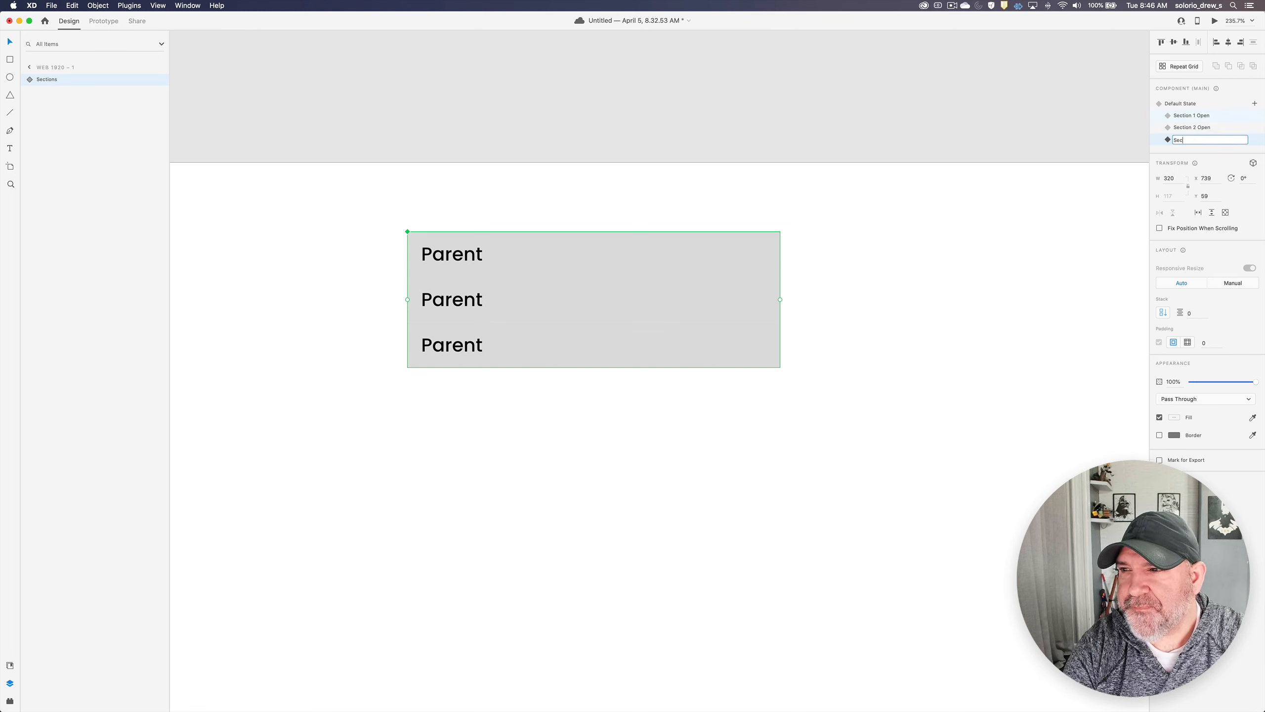
{"action": "type", "text": "tion 3 Op"}
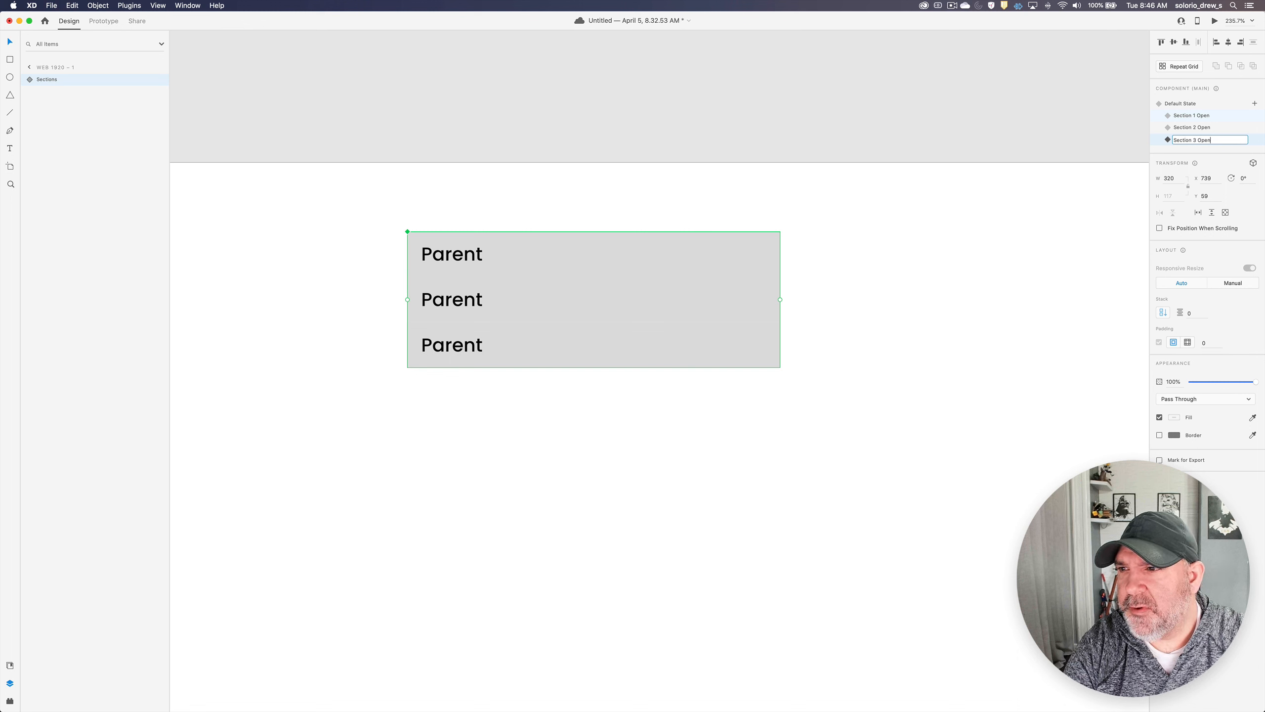
{"action": "type", "text": "en"}
{"action": "key", "text": "Return"}
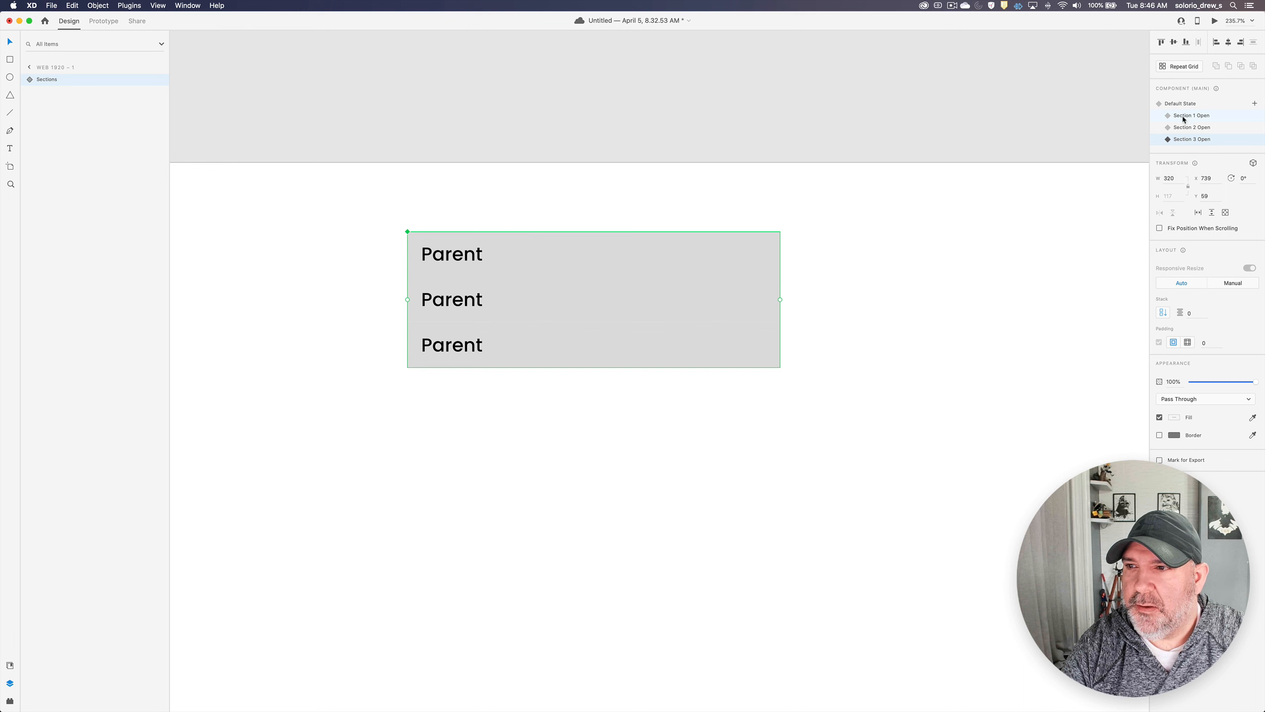
- In the Section 1 Open state, unhide the Children group of the first Section
{"action": "double_click", "coordinate": [514, 253]}
{"action": "left_click", "coordinate": [41, 94]}
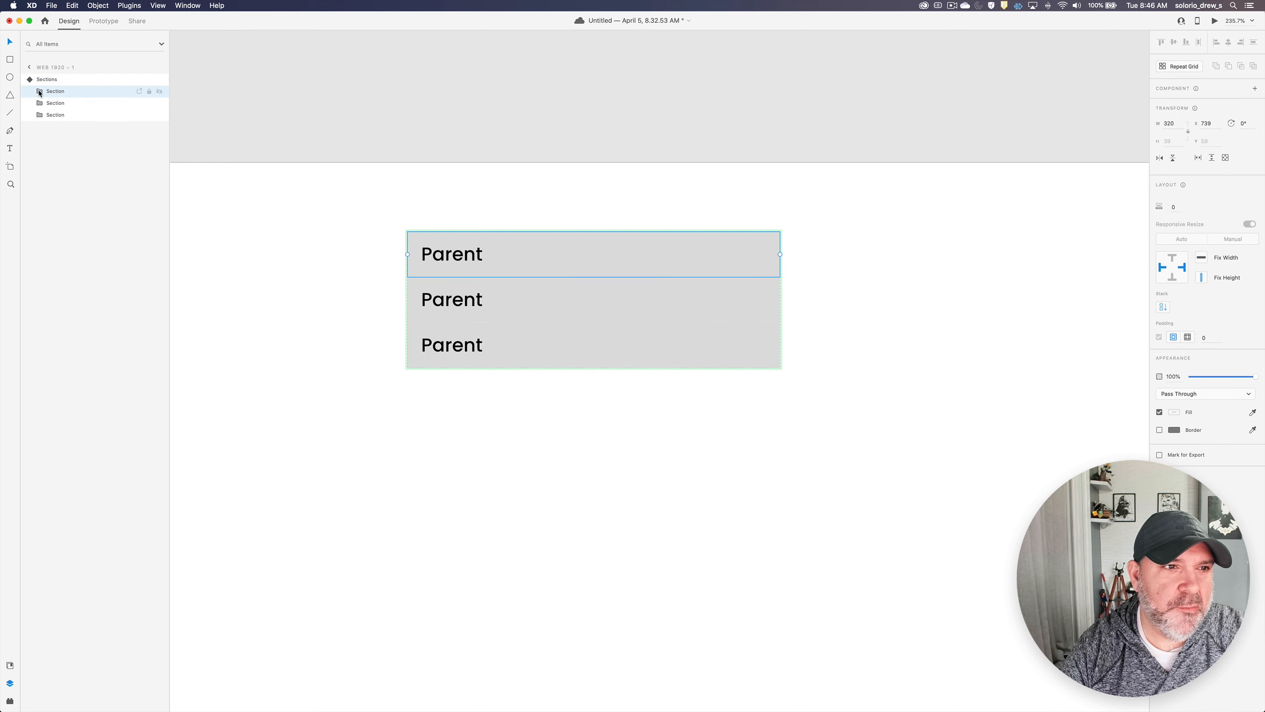
{"action": "left_click", "coordinate": [159, 115]}
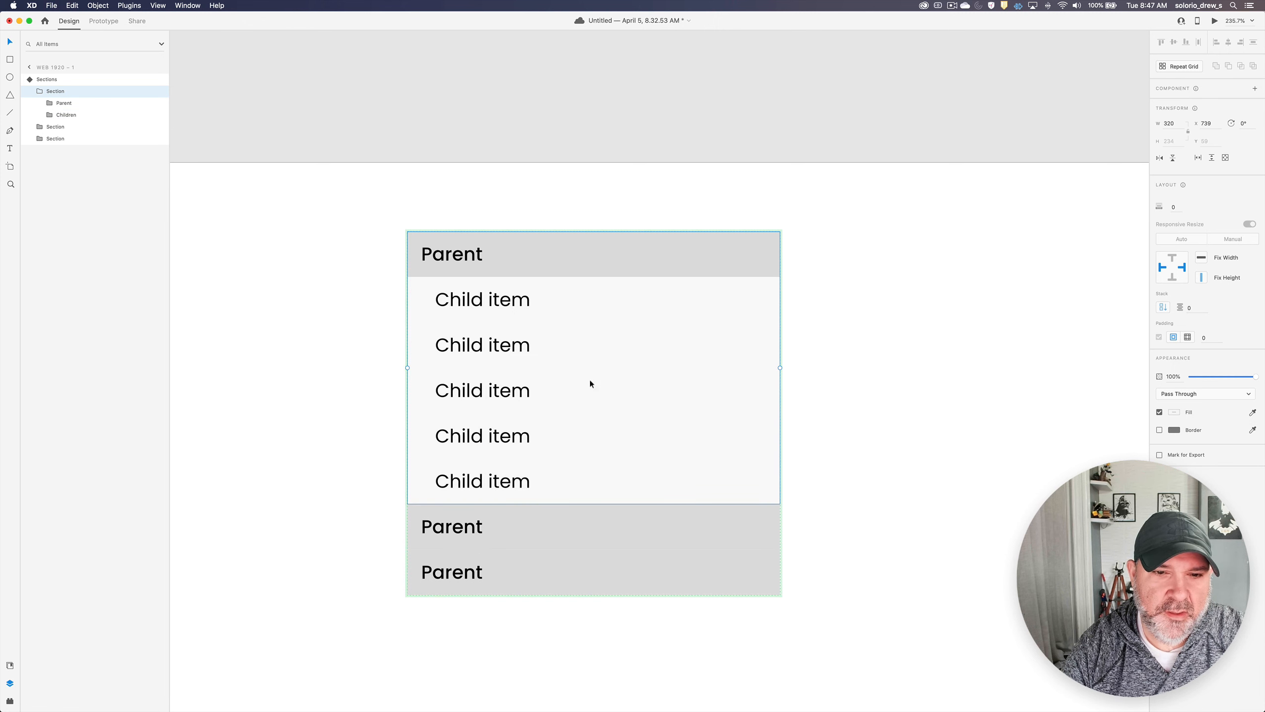
{"action": "key", "text": "Escape"}
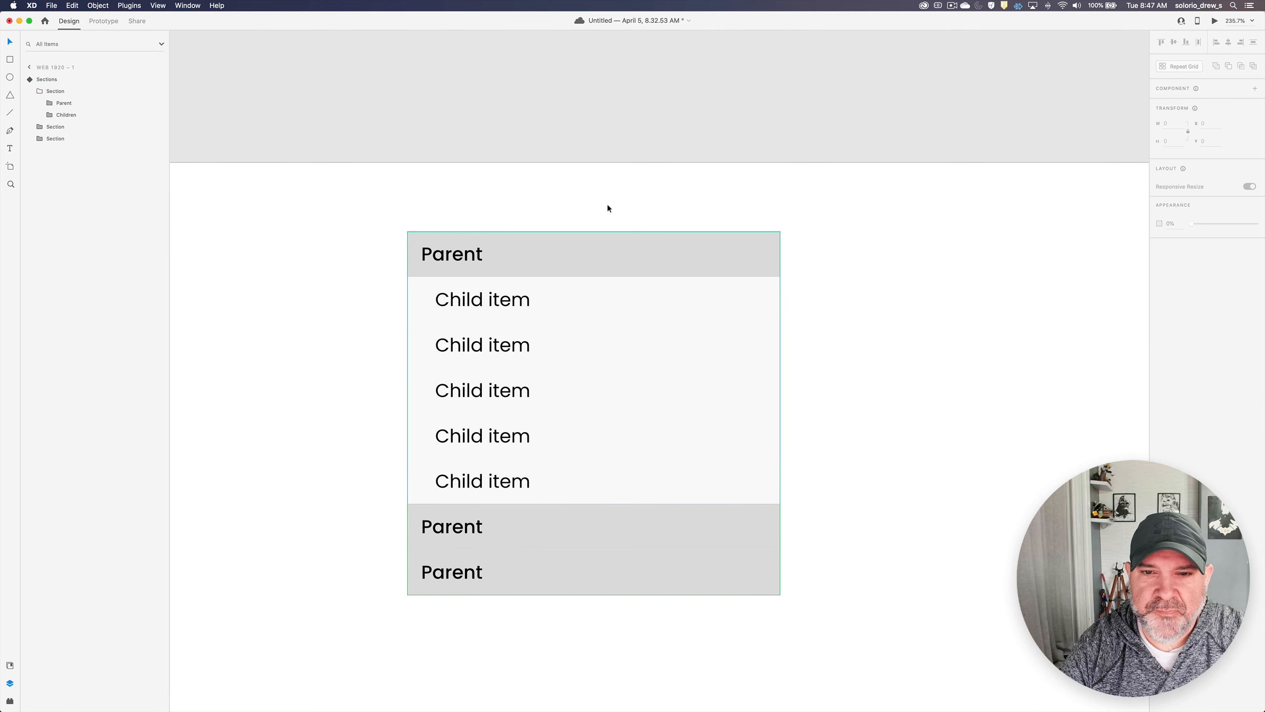
- In the Section 2 Open state, unhide the Children group of the second Section
{"action": "left_click", "coordinate": [570, 246]}
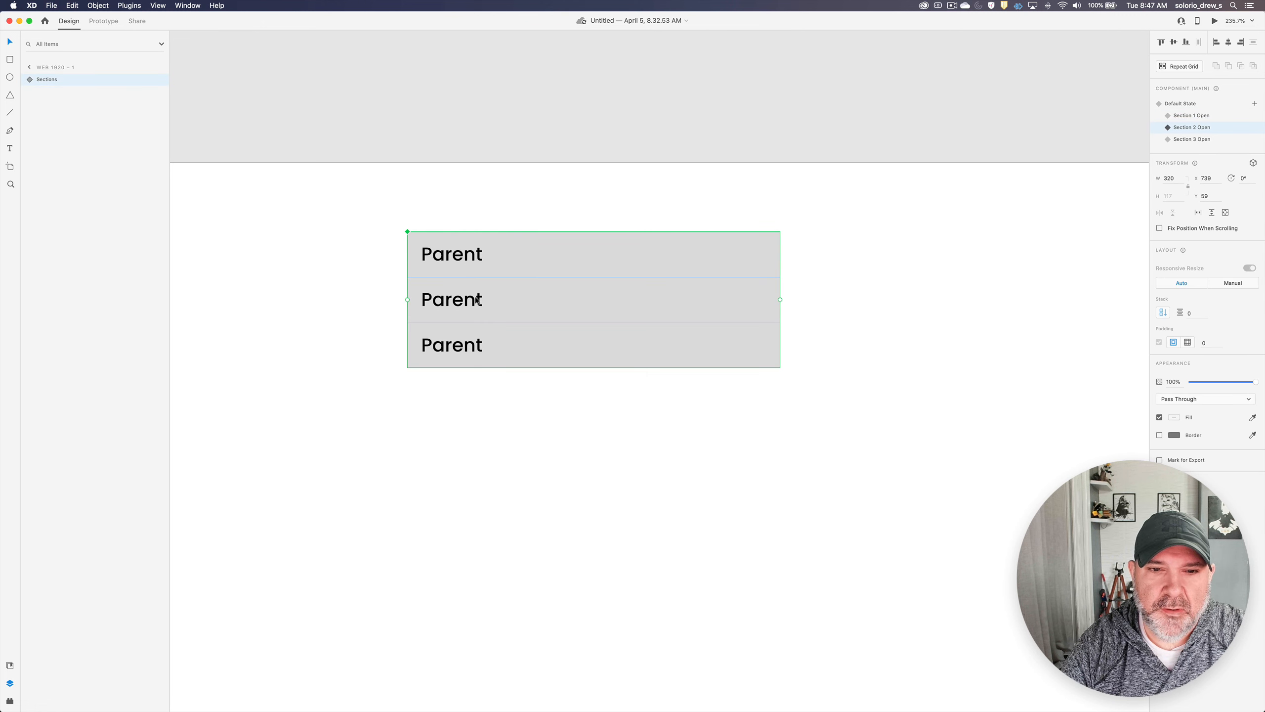
{"action": "double_click", "coordinate": [489, 302]}
{"action": "left_click", "coordinate": [40, 105]}
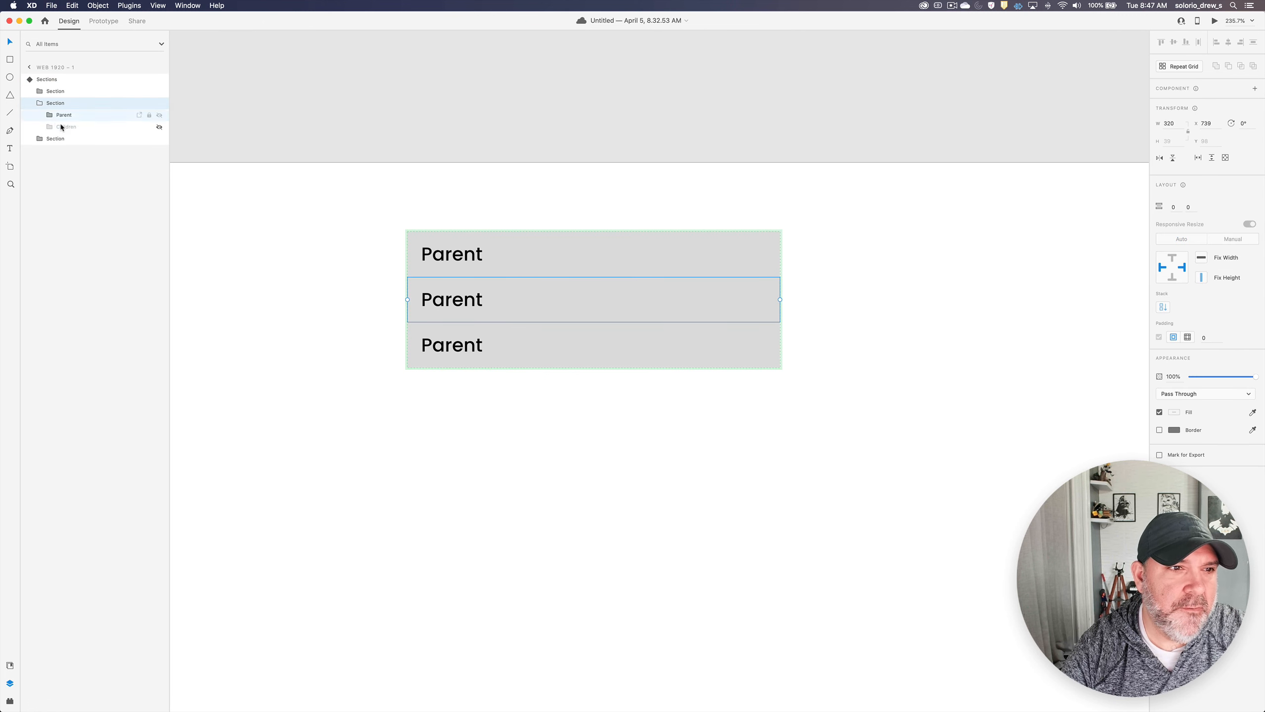
{"action": "left_click", "coordinate": [159, 127]}
{"action": "left_click", "coordinate": [353, 316]}
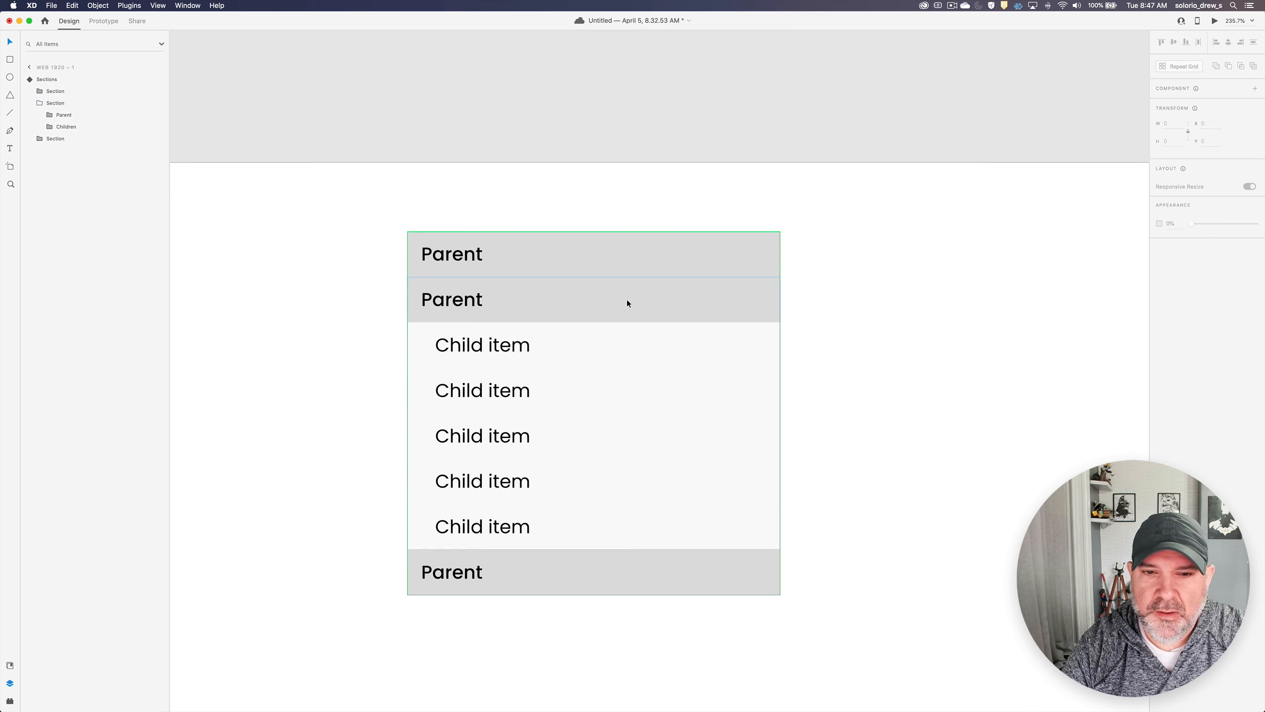
- In the Section 3 Open state, unhide the Children group of the third Section
{"action": "left_click", "coordinate": [626, 299]}
{"action": "left_click", "coordinate": [1180, 140]}
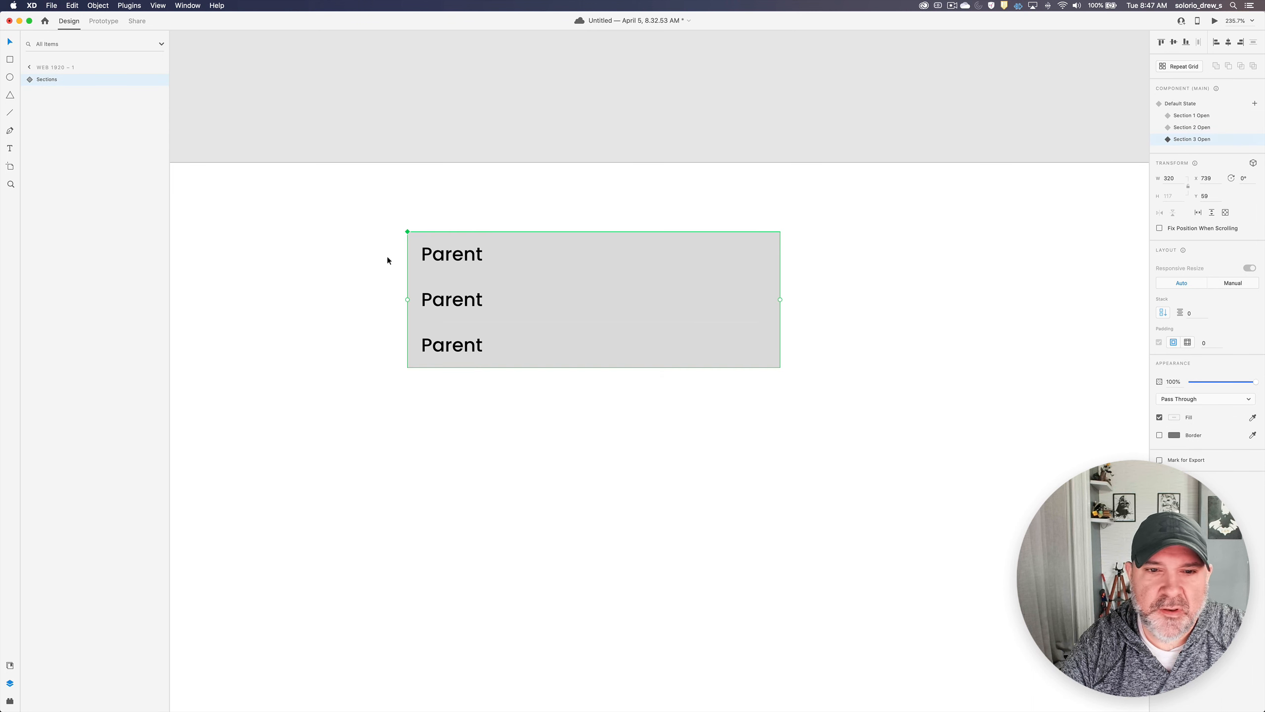
{"action": "double_click", "coordinate": [468, 348]}
{"action": "left_click", "coordinate": [33, 114]}
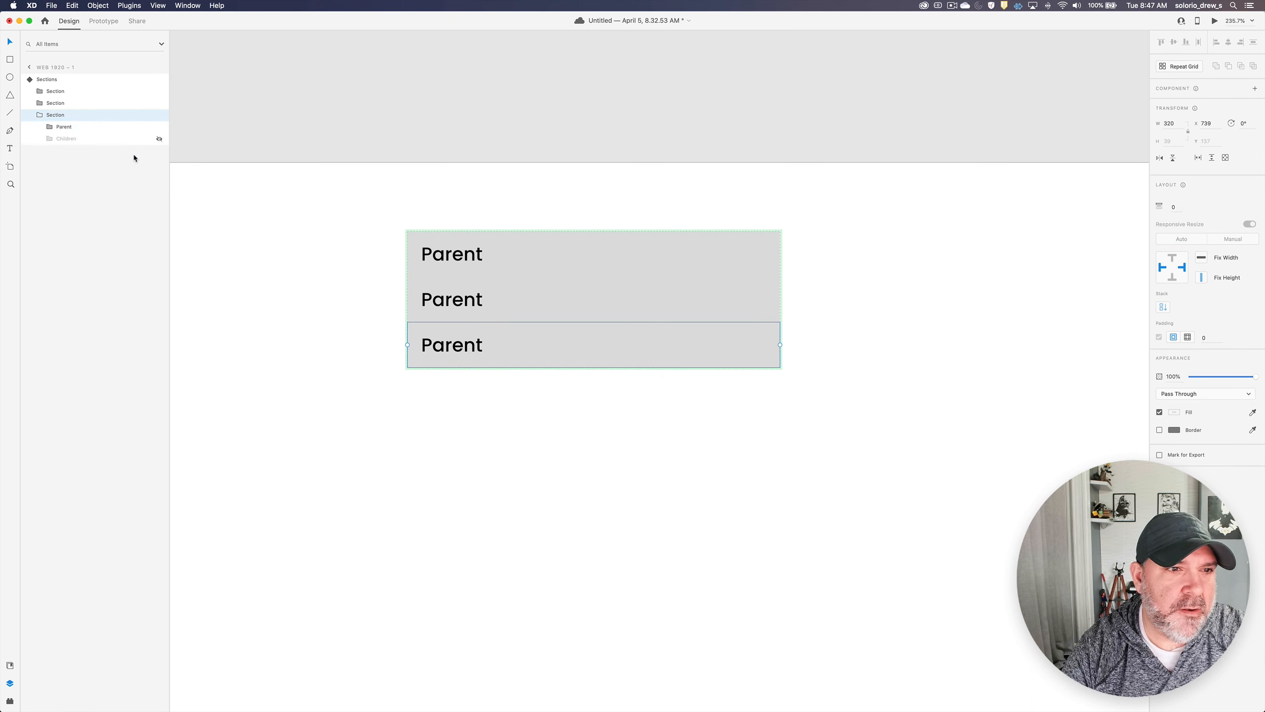
{"action": "left_click", "coordinate": [160, 139]}
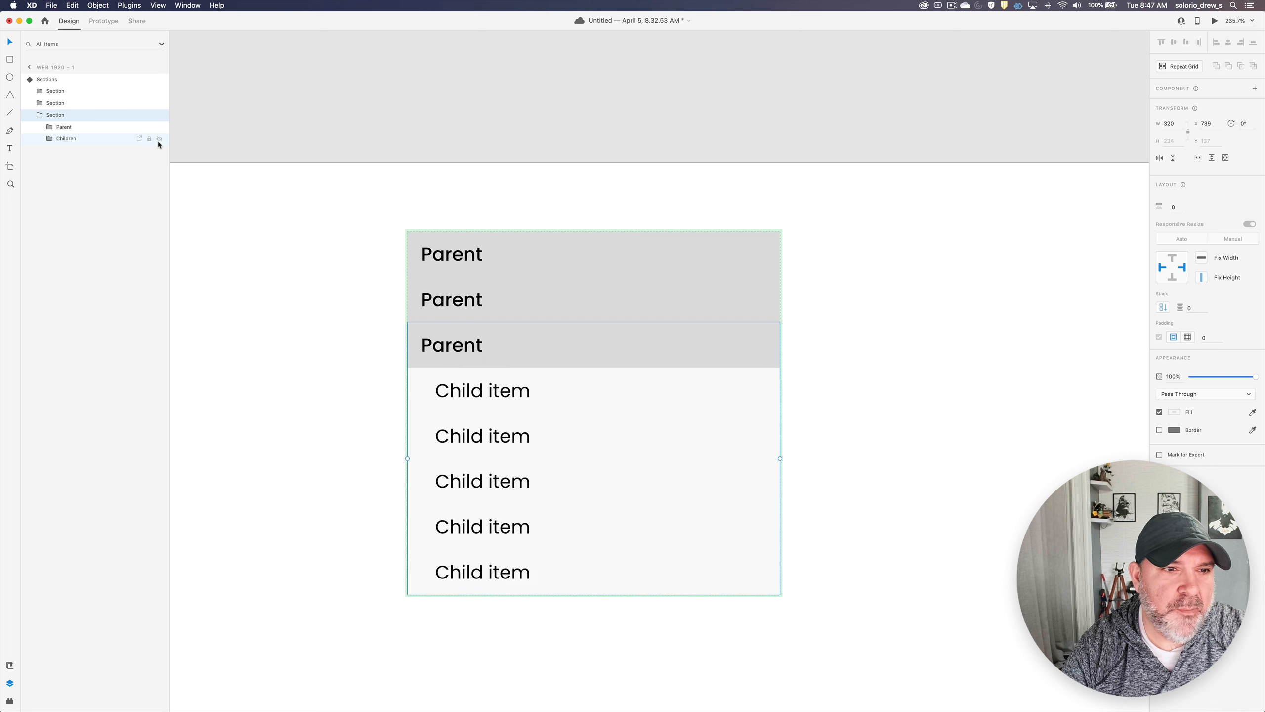
{"action": "left_click", "coordinate": [877, 345]}
- Switch the Sections component back to its Default State and deselect it
{"action": "left_click", "coordinate": [609, 328]}
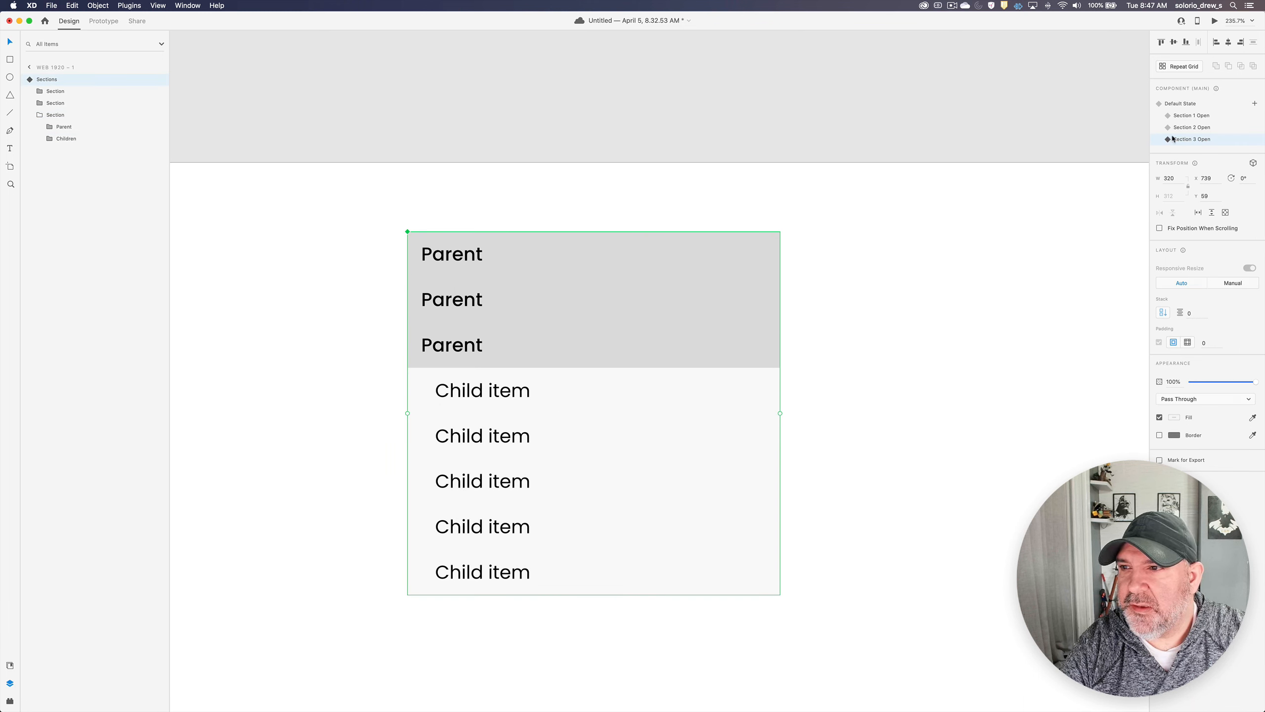
{"action": "left_click", "coordinate": [1181, 104]}
{"action": "left_click", "coordinate": [862, 232]}
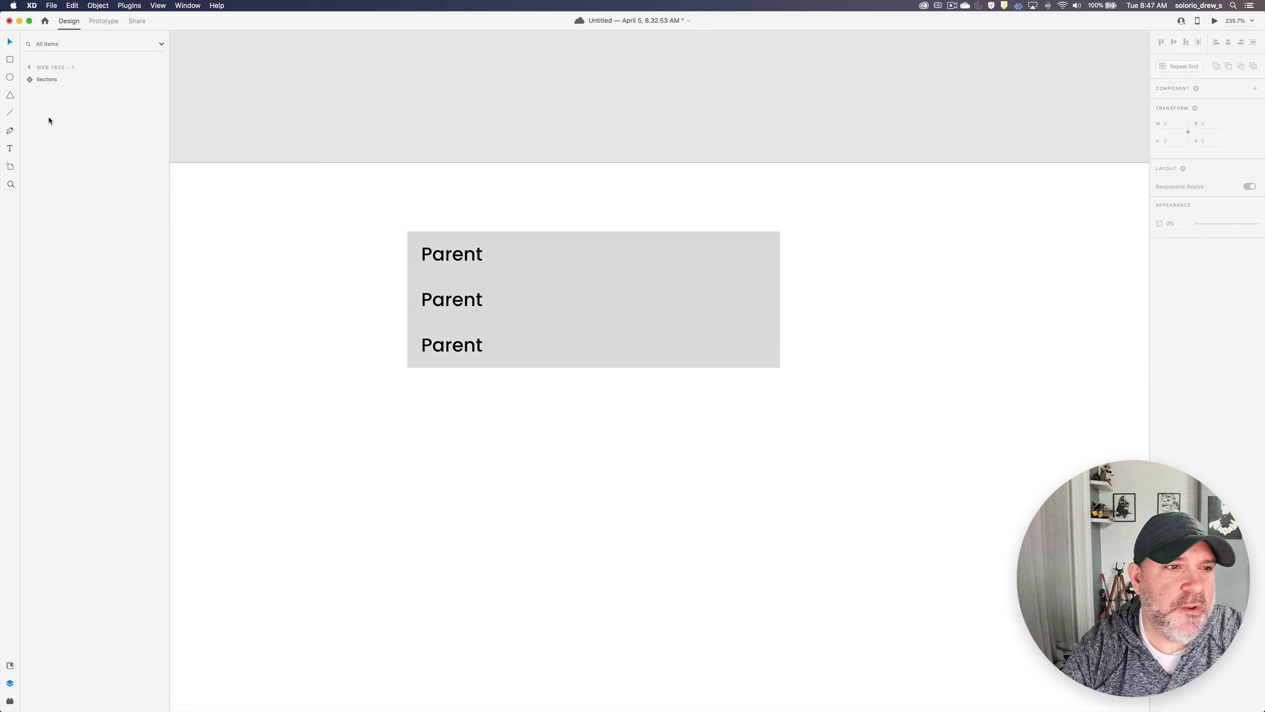
- In prototype mode, give the first Section a Tap interaction that auto-animates to the Section 1 Open state
{"action": "left_click", "coordinate": [104, 21]}
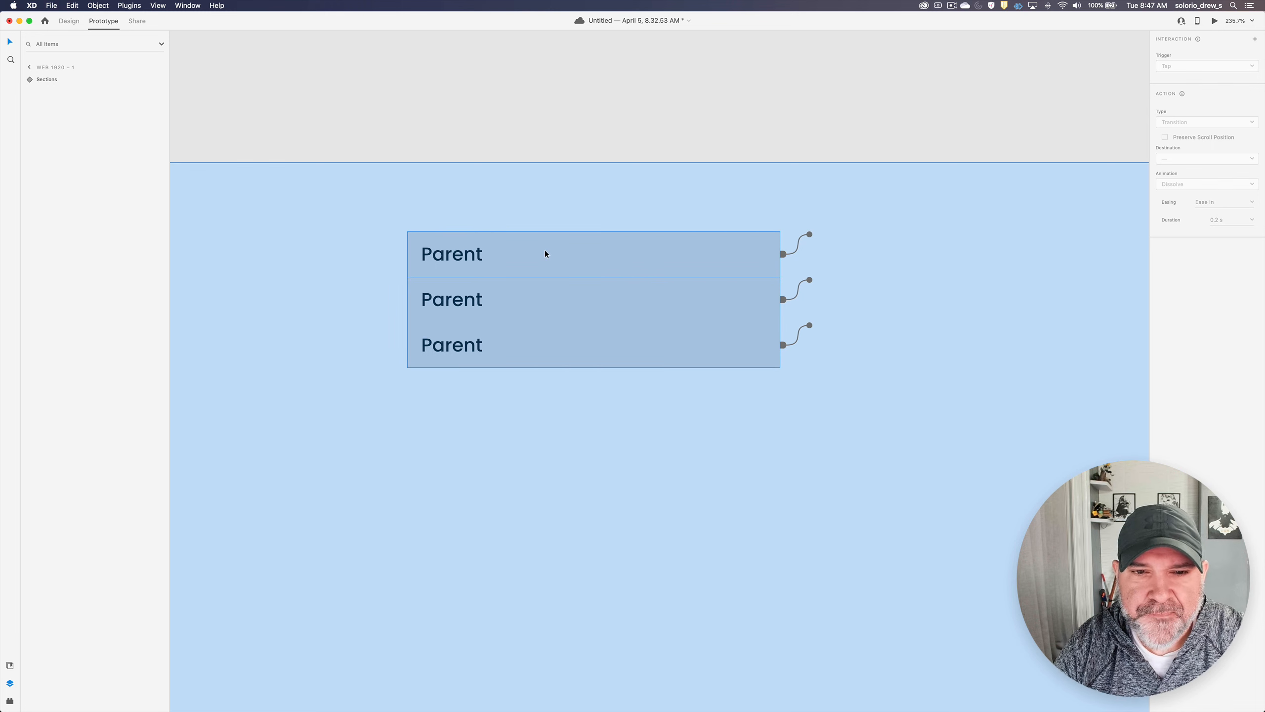
{"action": "double_click", "coordinate": [571, 260]}
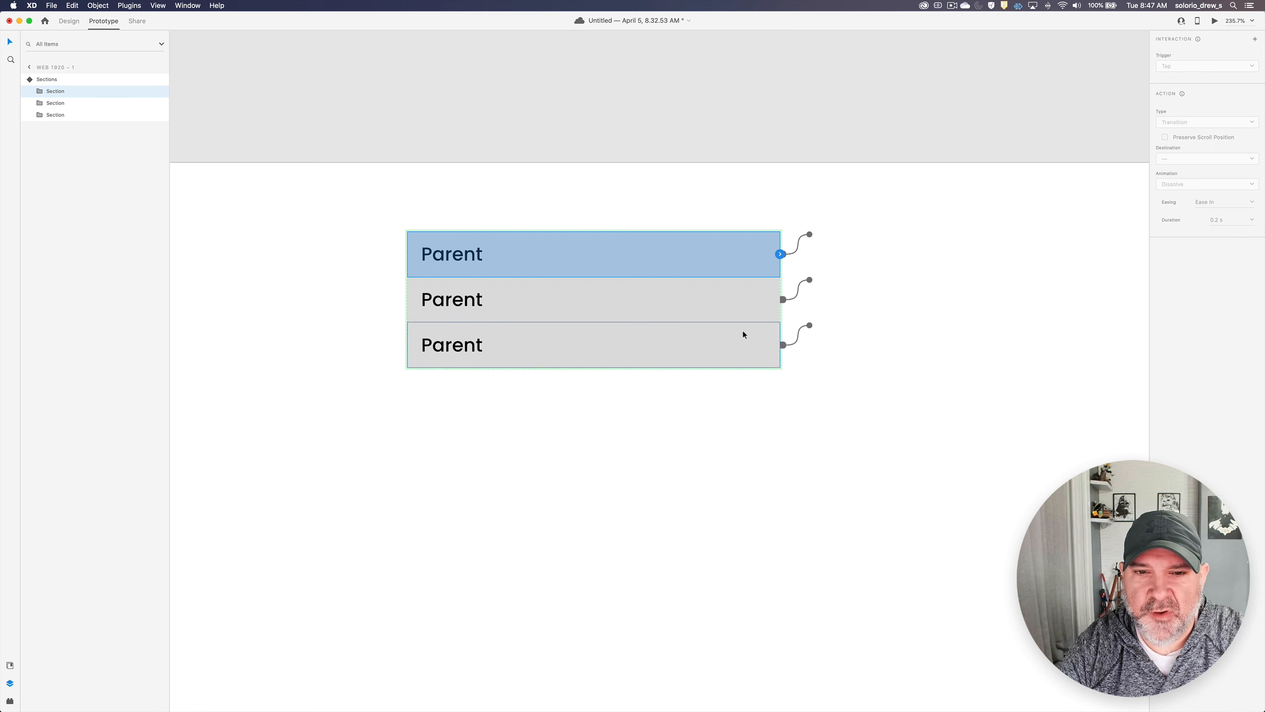
{"action": "left_click", "coordinate": [781, 254]}
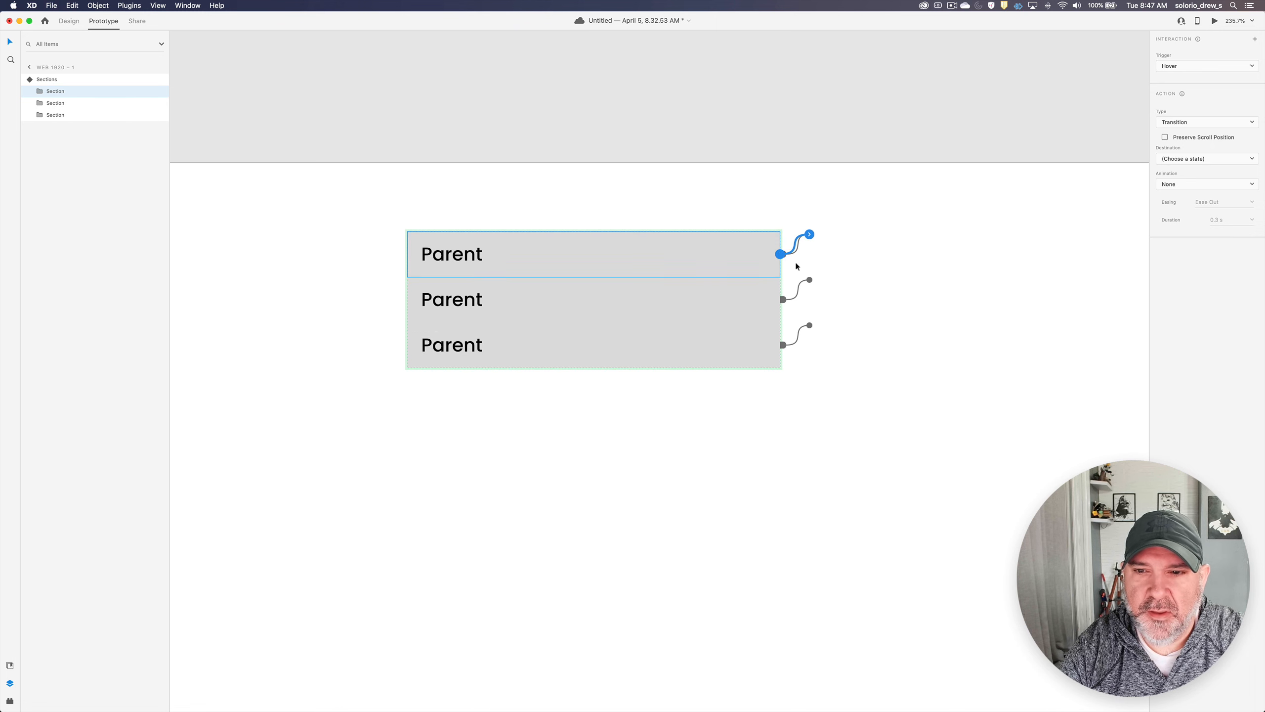
{"action": "left_click", "coordinate": [1196, 67]}
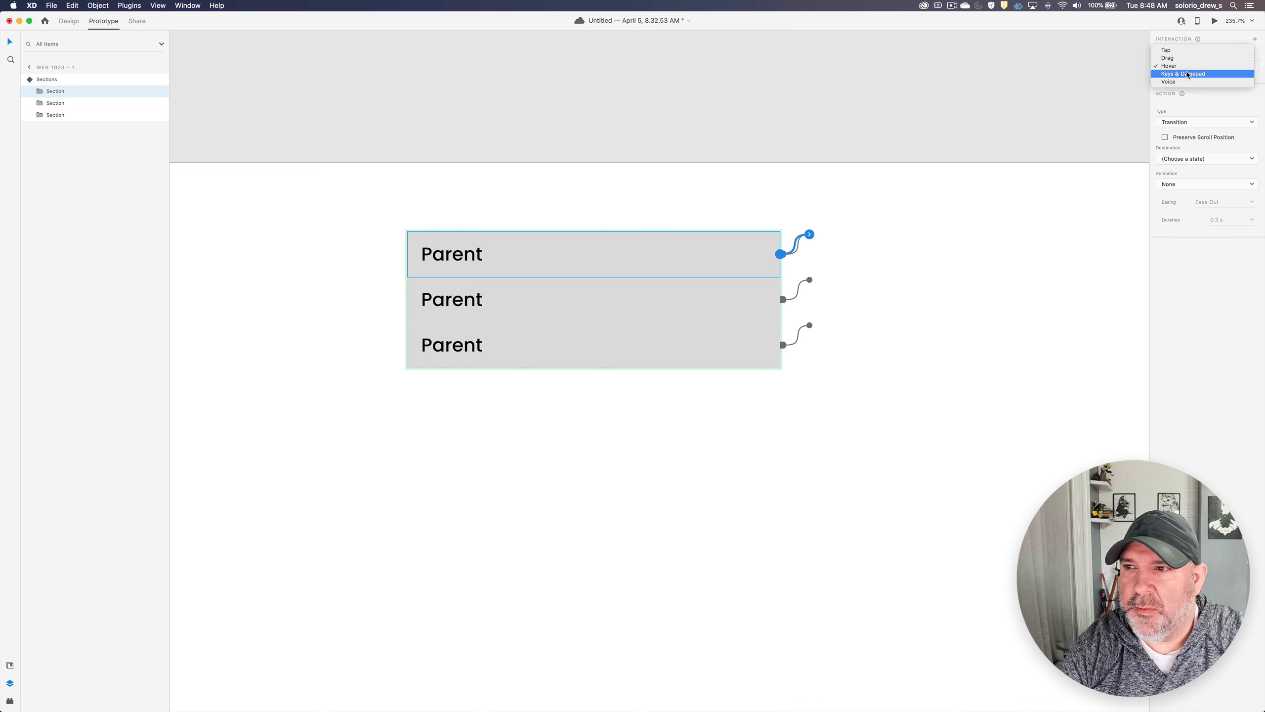
{"action": "left_click", "coordinate": [1177, 51]}
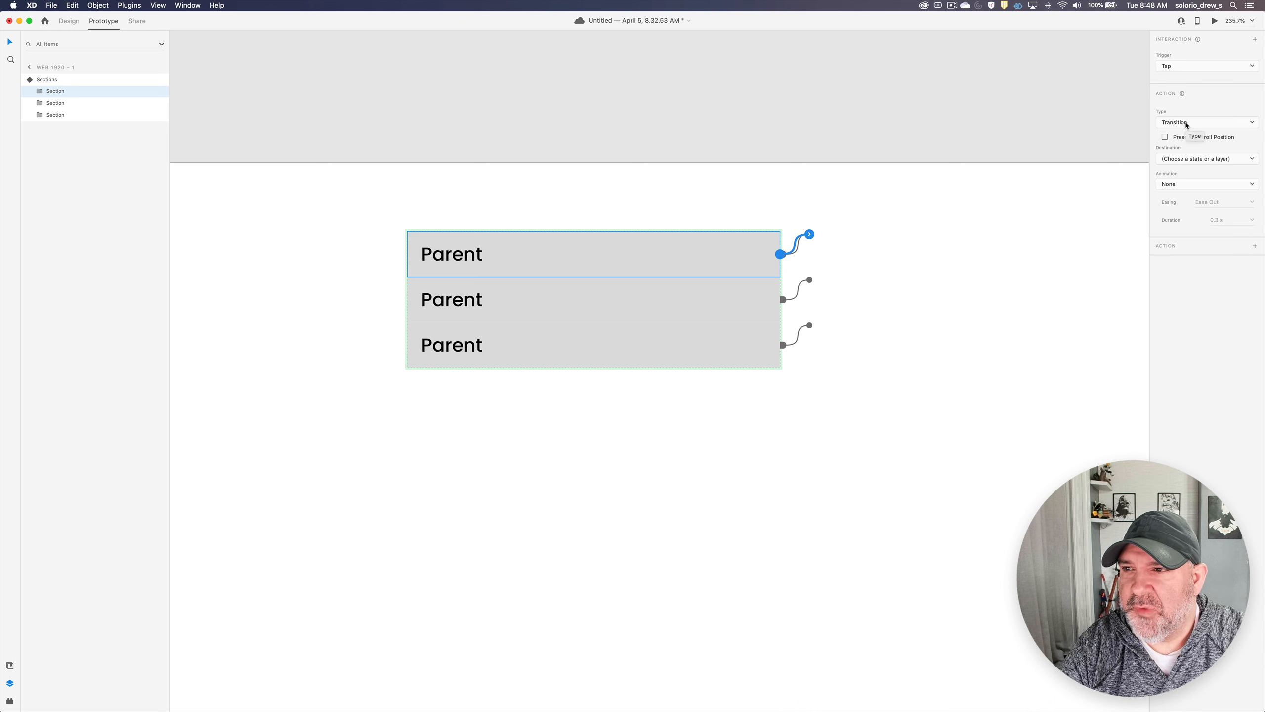
{"action": "left_click", "coordinate": [1186, 123]}
{"action": "left_click", "coordinate": [1181, 131]}
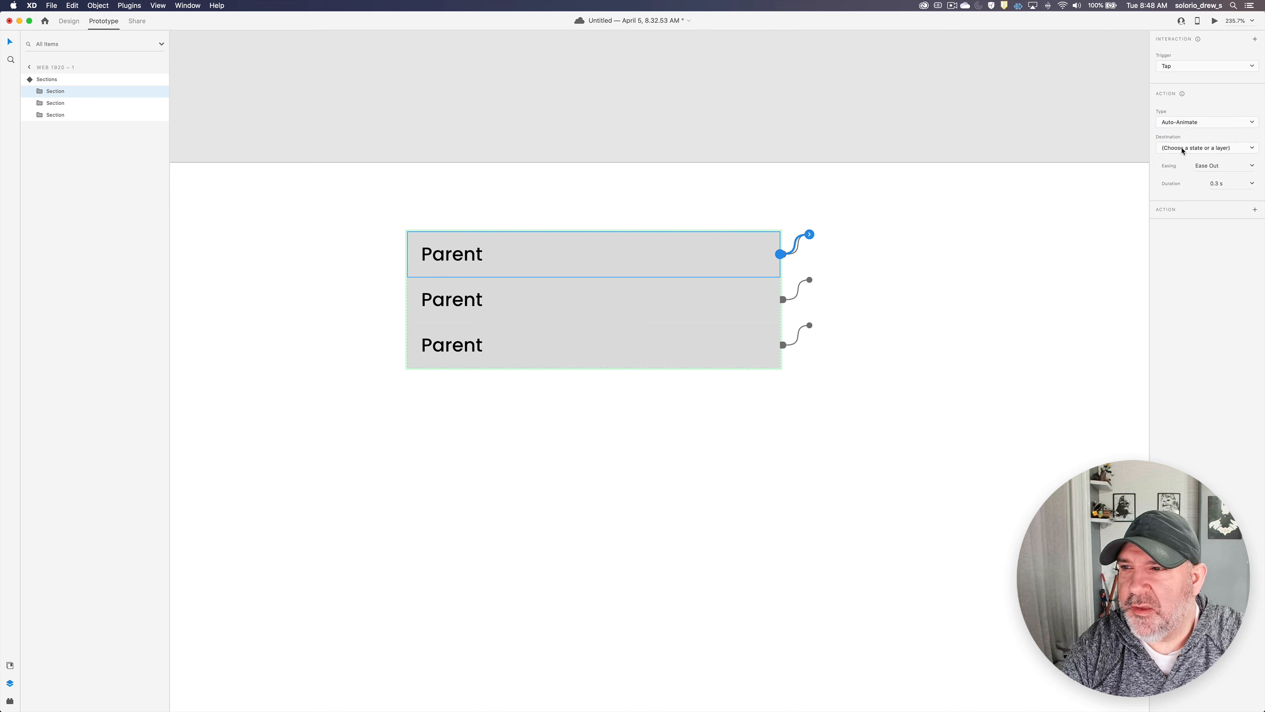
{"action": "left_click", "coordinate": [1171, 147]}
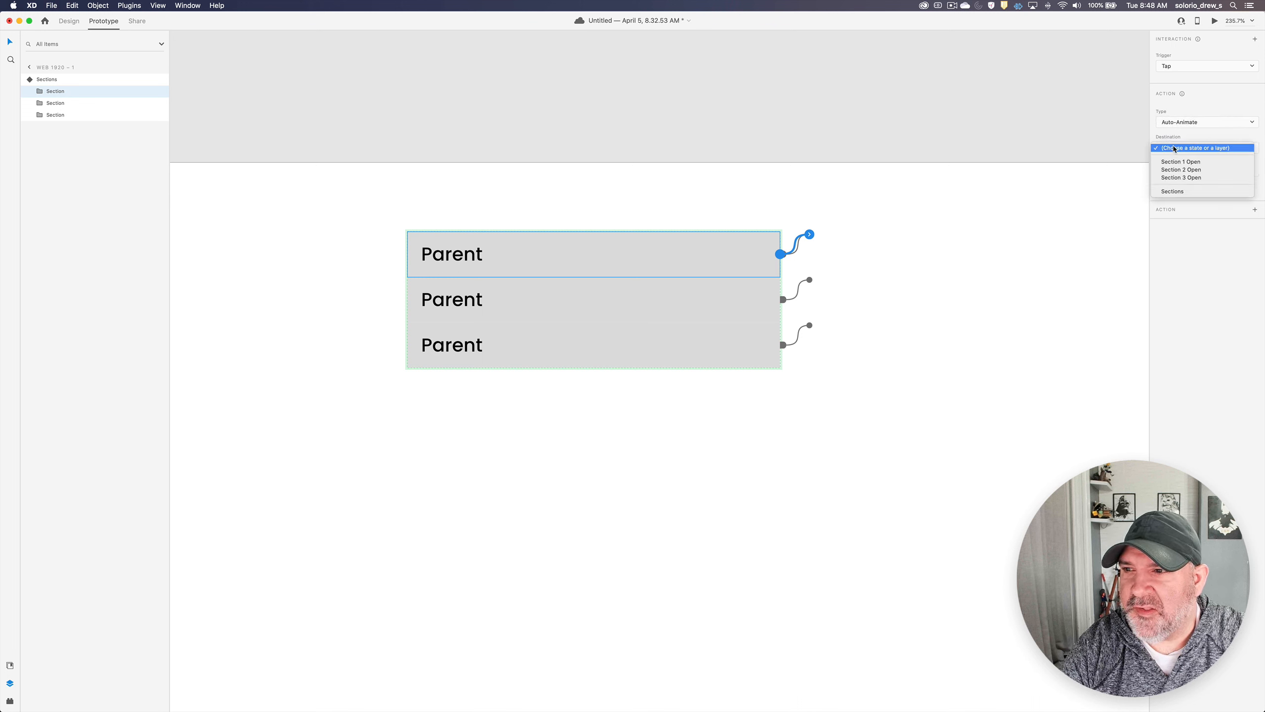
{"action": "left_click", "coordinate": [1176, 162]}
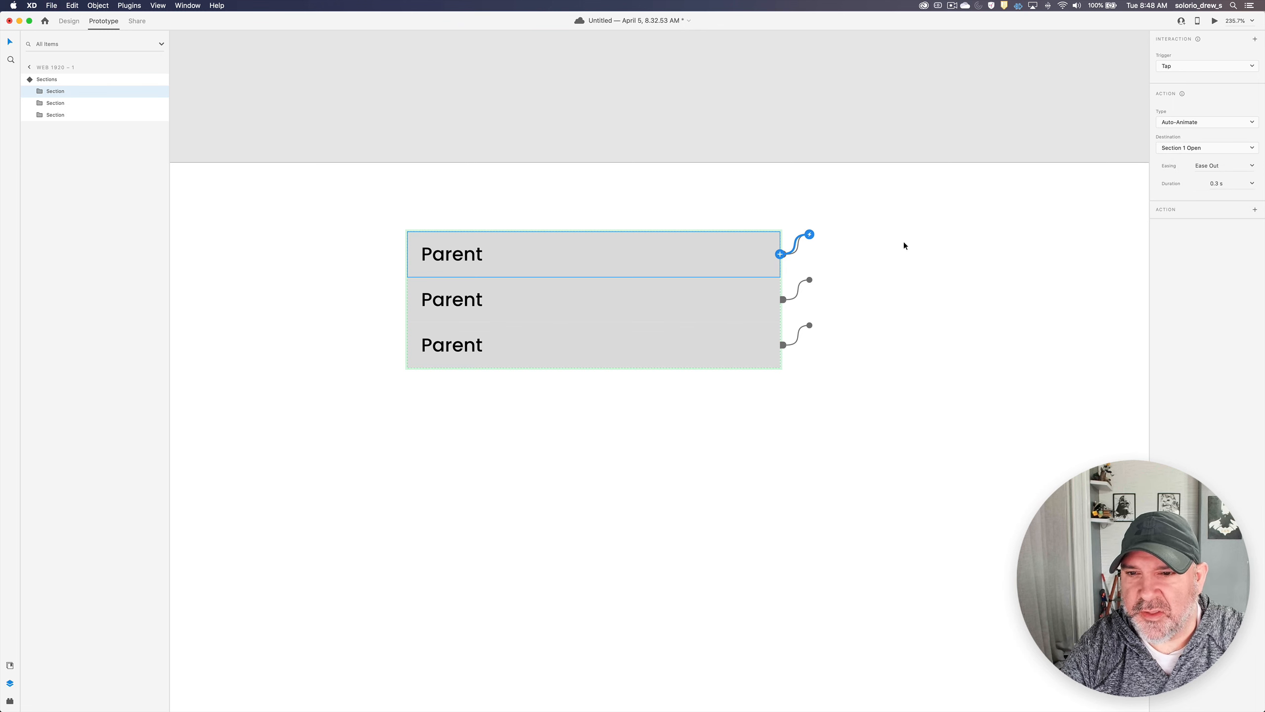
- Give the second Section in the Default State a Tap interaction that auto-animates to Section 2 Open
{"action": "left_click", "coordinate": [678, 293]}
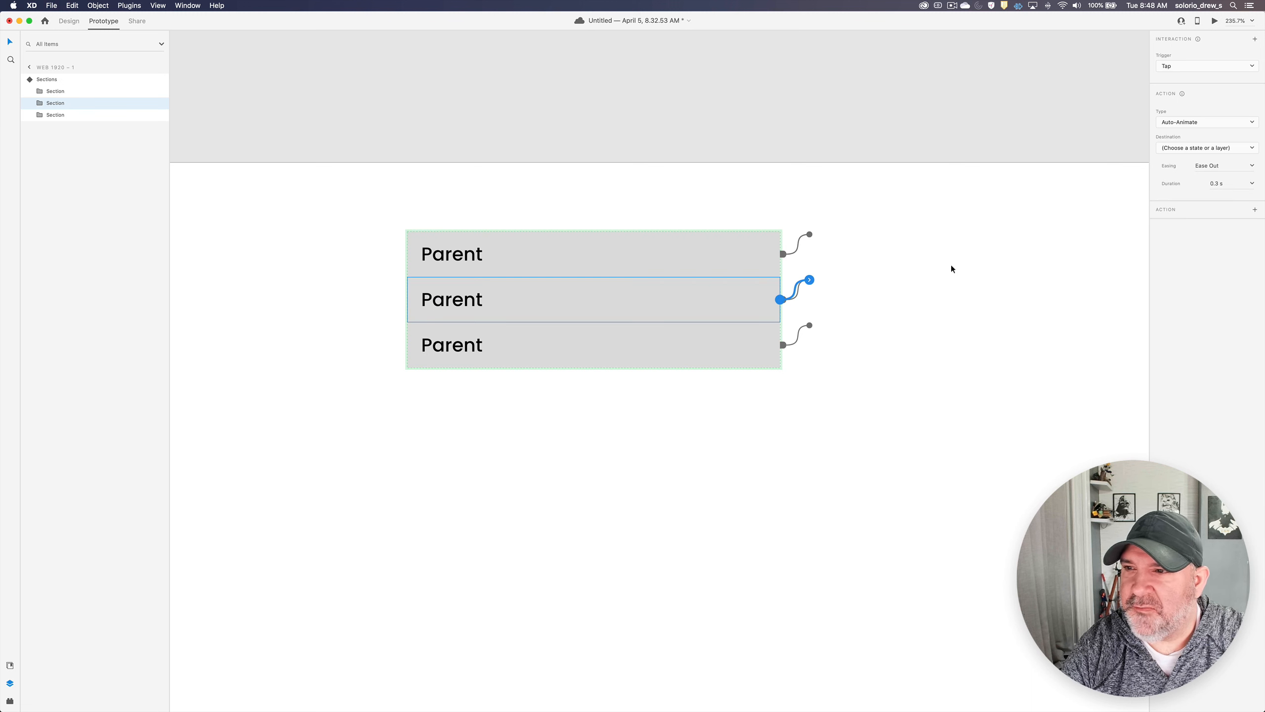
{"action": "left_click", "coordinate": [1190, 149]}
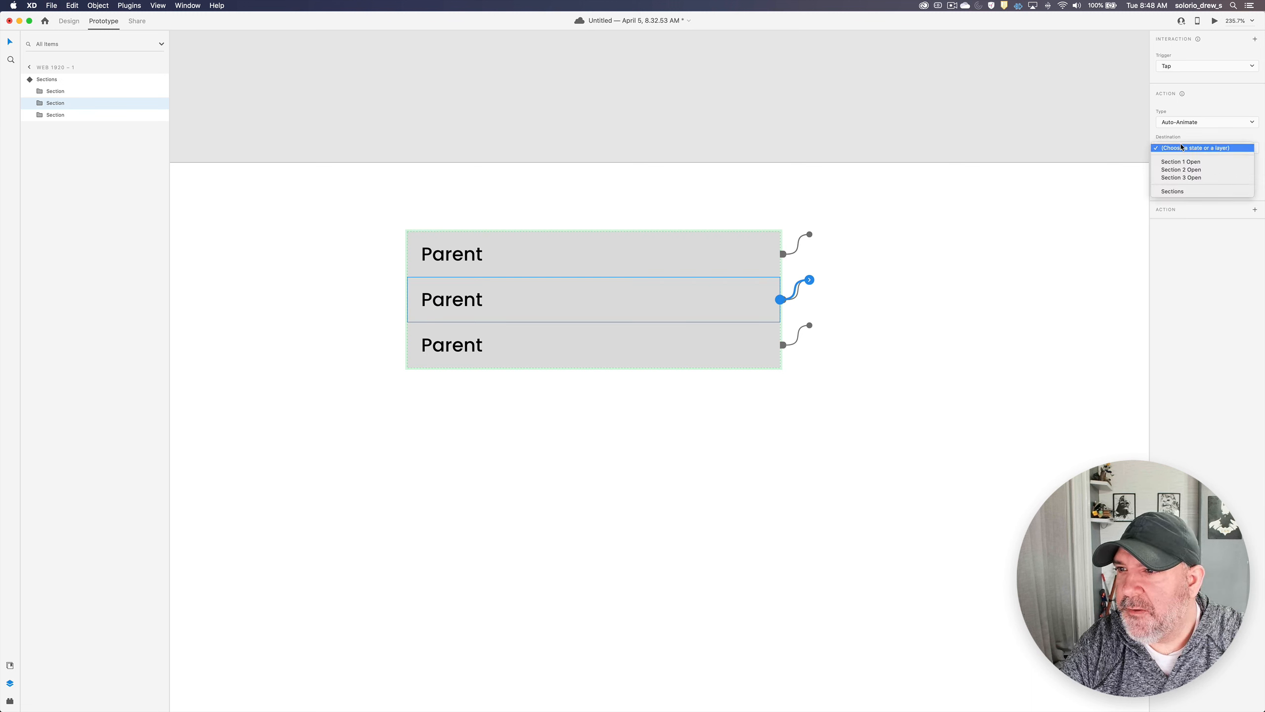
{"action": "left_click", "coordinate": [1183, 166]}
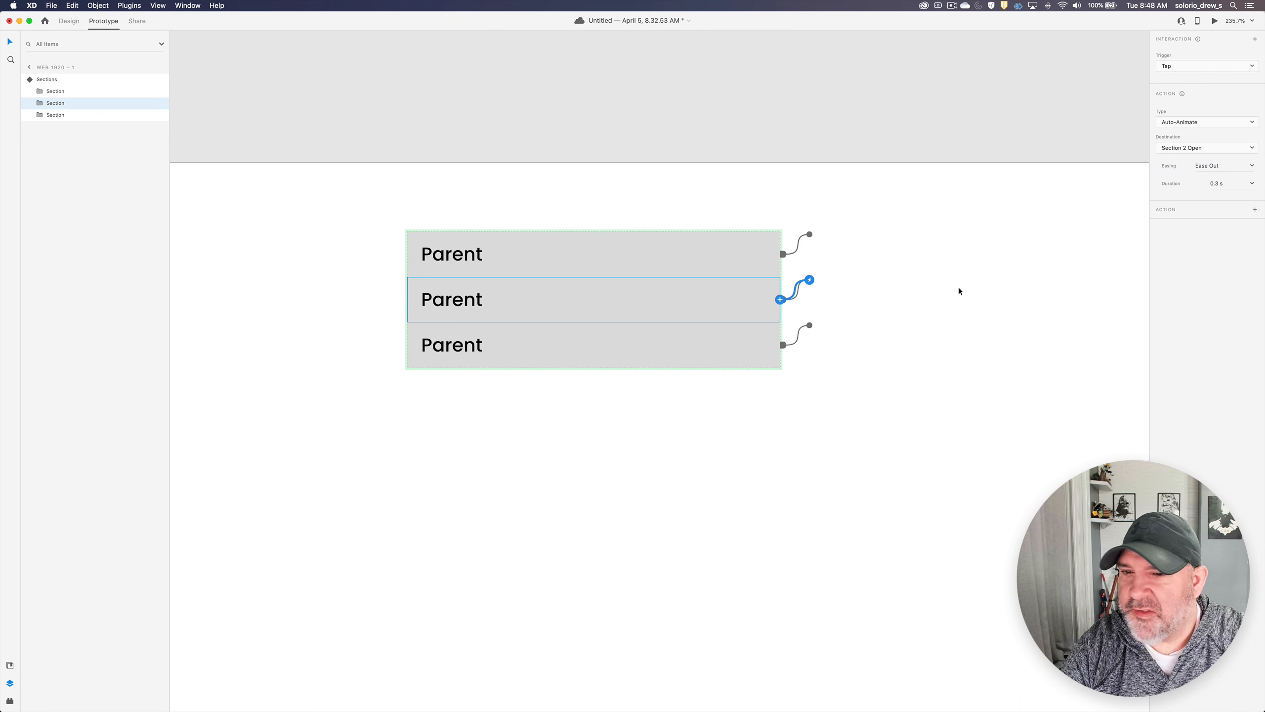
- Give the third Section in the Default State a Tap interaction that auto-animates to Section 3 Open
{"action": "left_click", "coordinate": [768, 350]}
{"action": "left_click", "coordinate": [780, 345]}
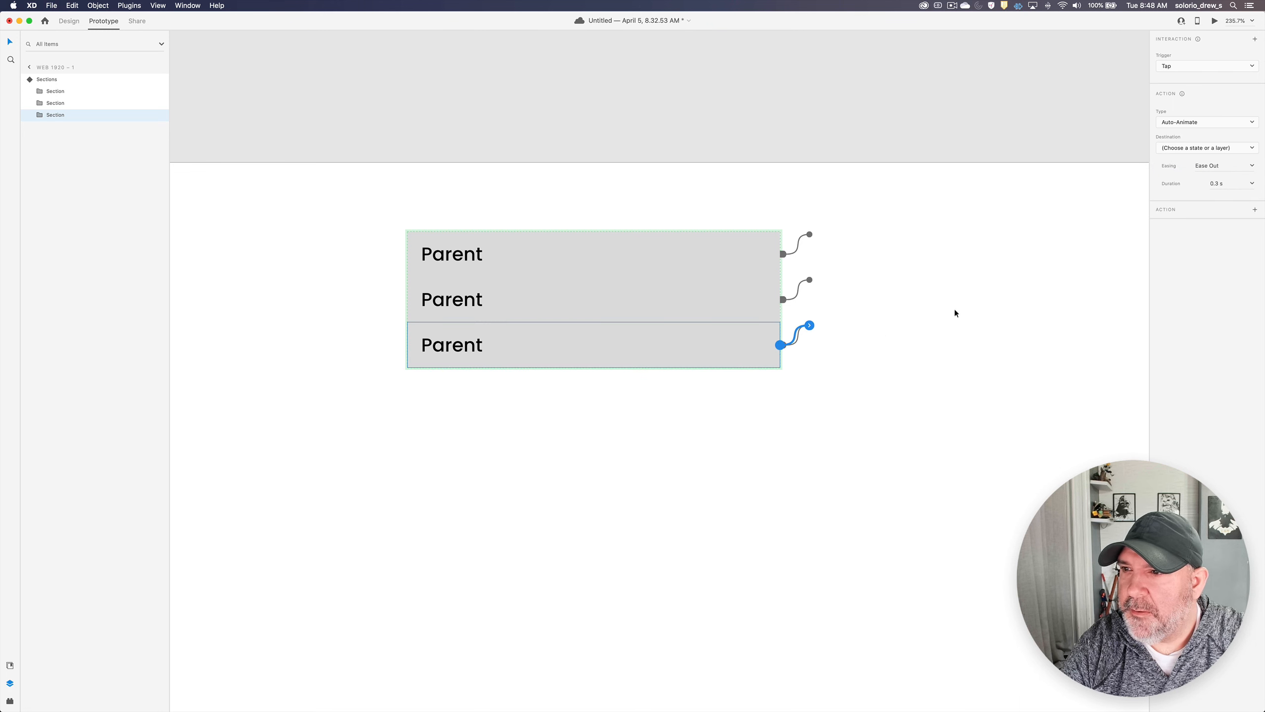
{"action": "left_click", "coordinate": [1177, 147]}
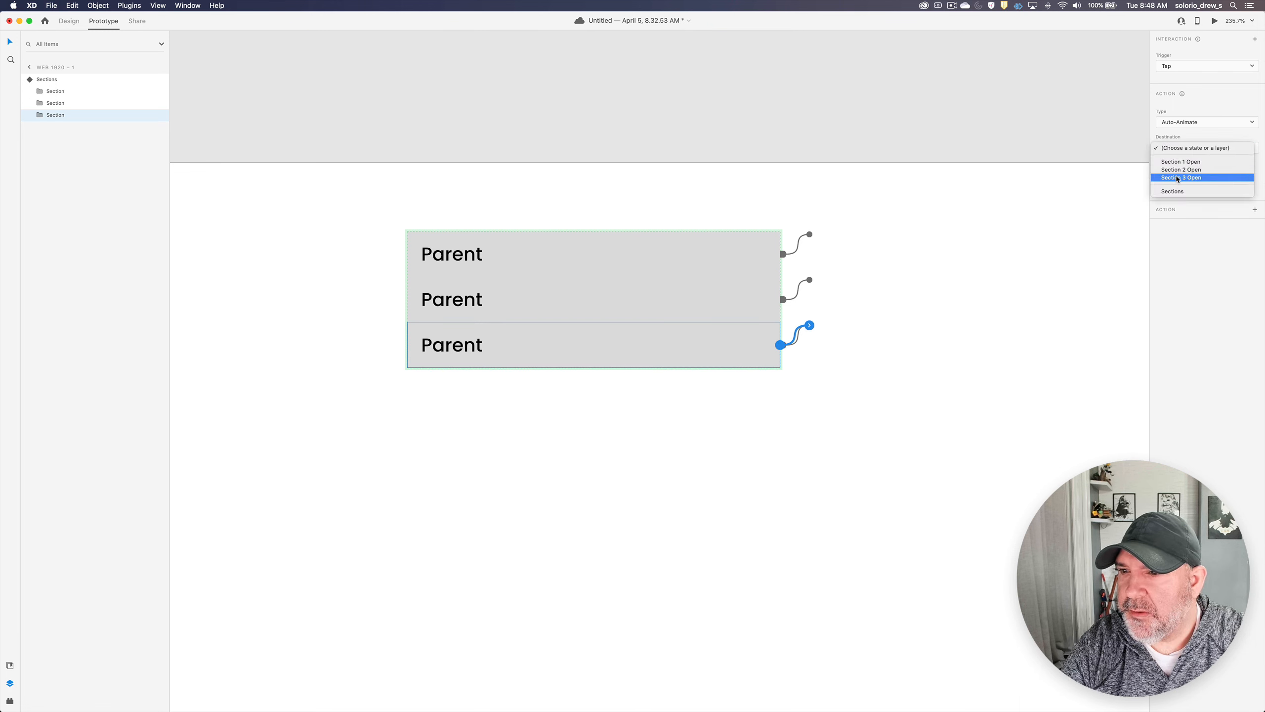
{"action": "left_click", "coordinate": [1182, 175]}
- In the Section 1 Open state, give the first Section's Parent a Tap interaction that auto-animates to the Default State
{"action": "left_click", "coordinate": [844, 284]}
{"action": "left_click", "coordinate": [720, 248]}
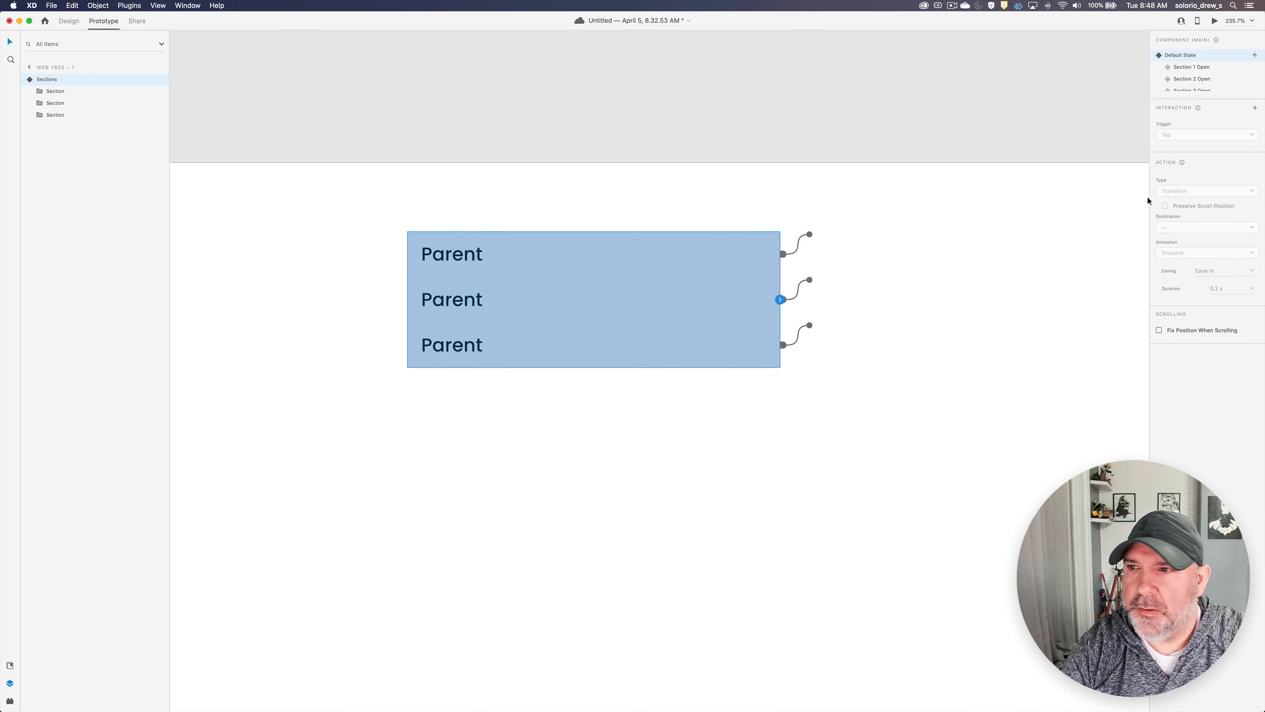
{"action": "left_click", "coordinate": [1192, 67]}
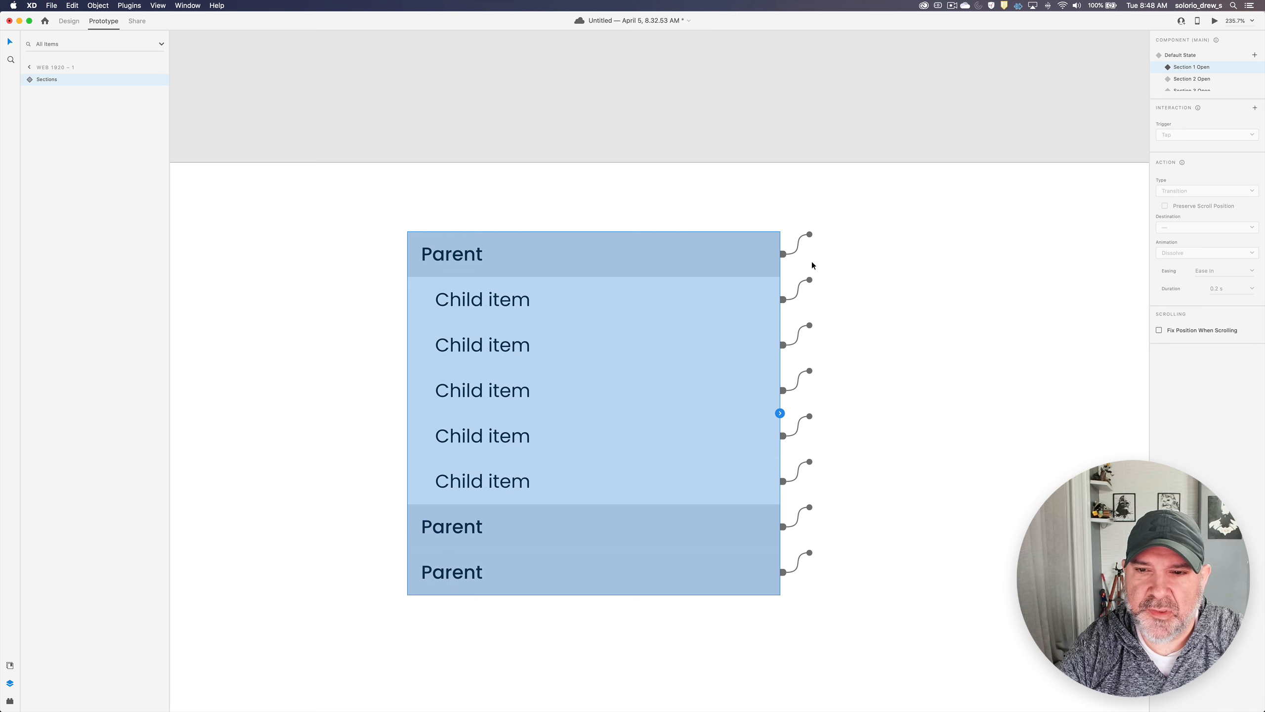
{"action": "double_click", "coordinate": [695, 253]}
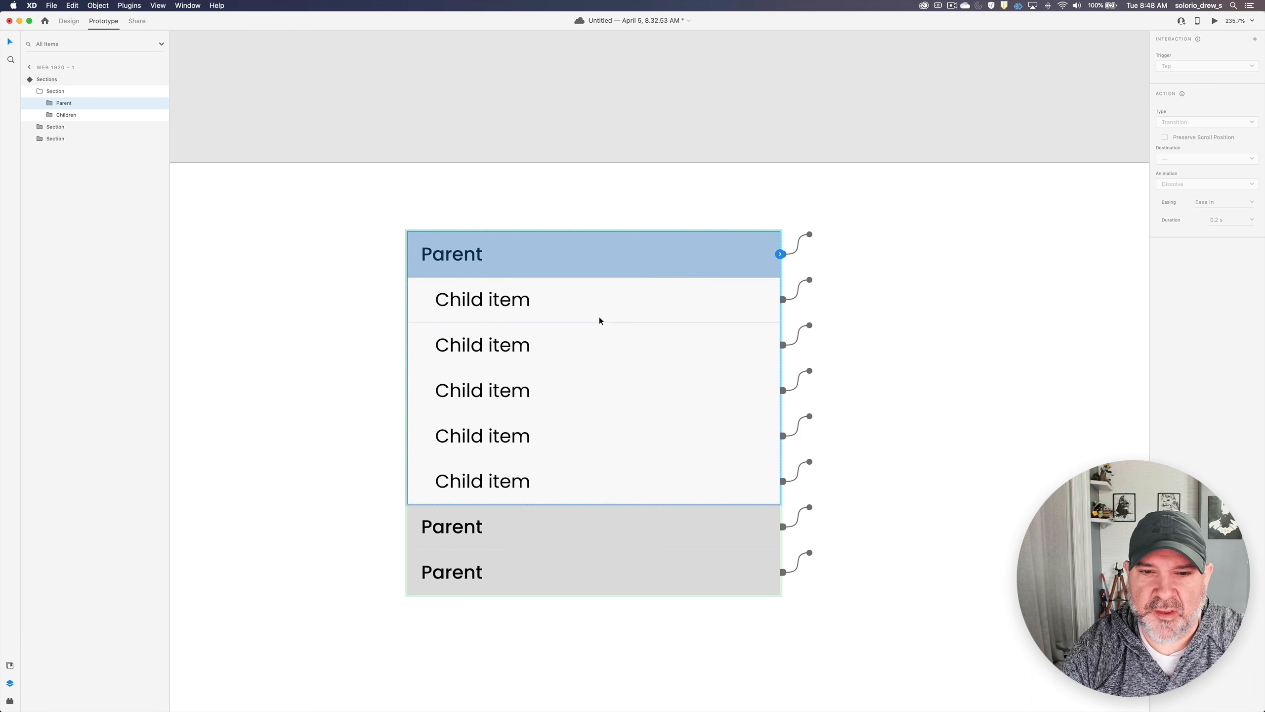
{"action": "left_click", "coordinate": [781, 254]}
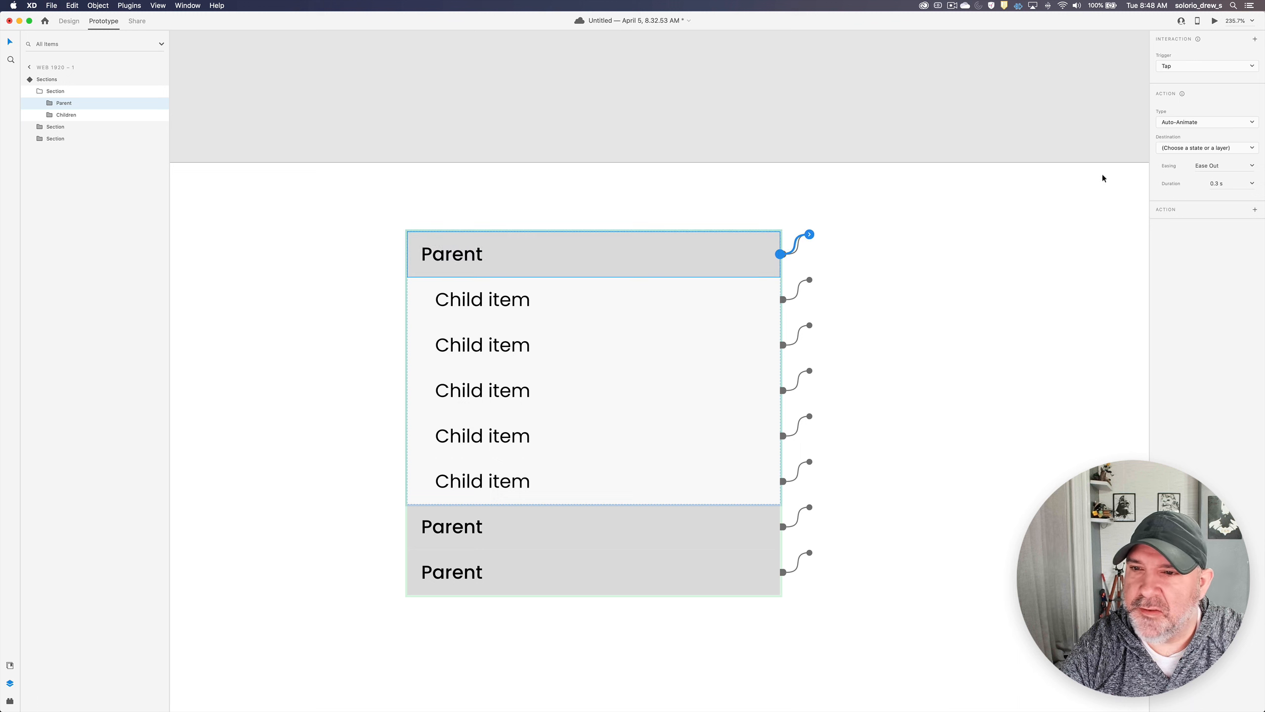
{"action": "left_click", "coordinate": [1168, 149]}
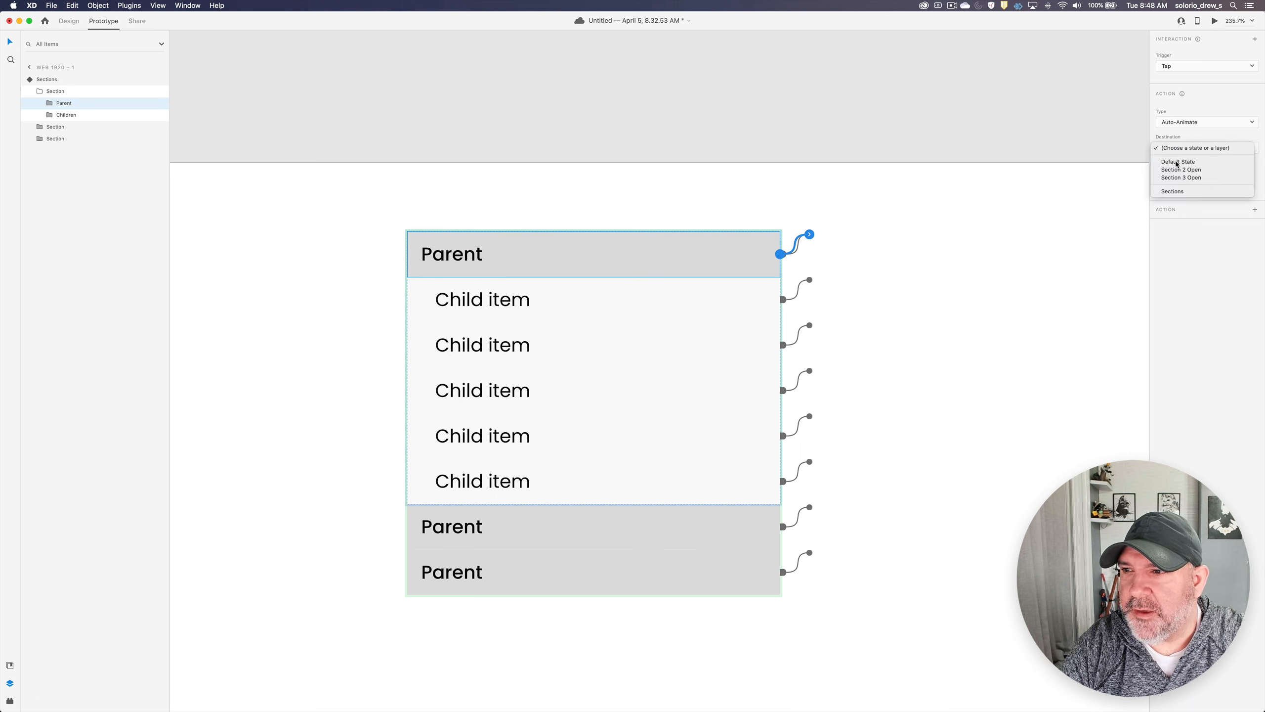
{"action": "left_click", "coordinate": [1175, 162]}
- Give the second Section in the Section 1 Open state a Tap interaction that auto-animates to Section 2 Open
{"action": "left_click", "coordinate": [613, 529]}
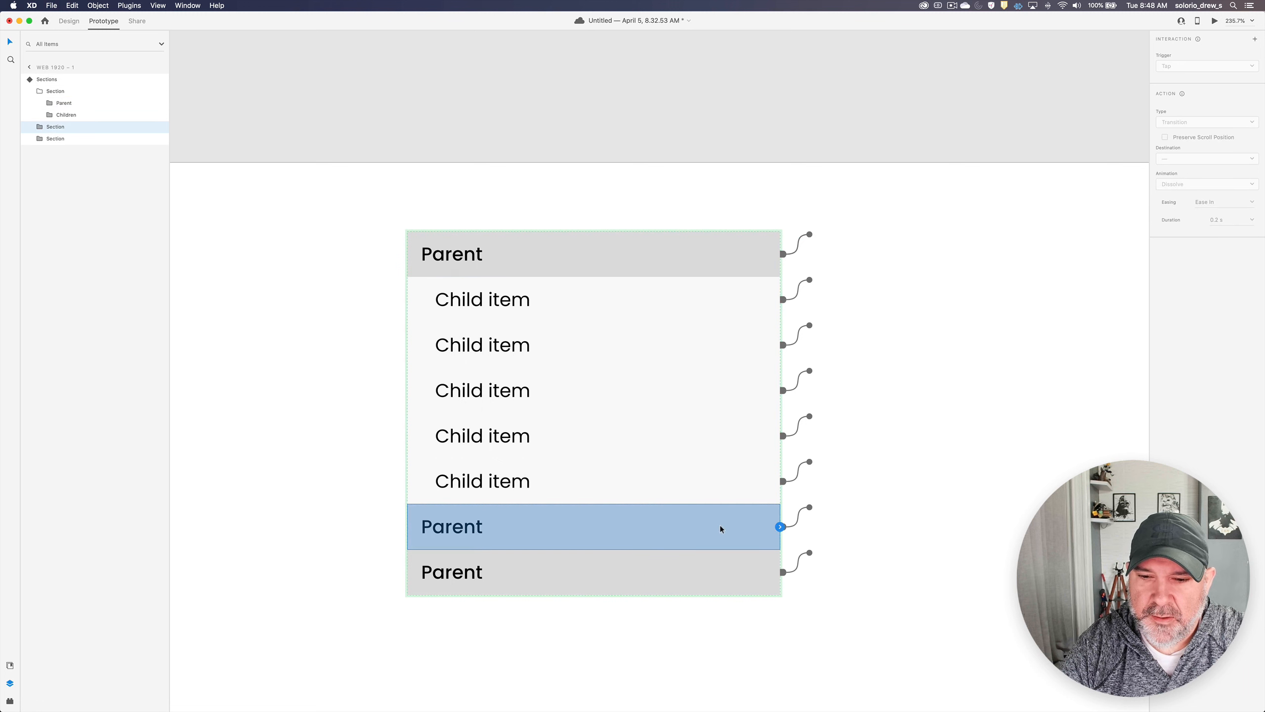
{"action": "left_click", "coordinate": [781, 527]}
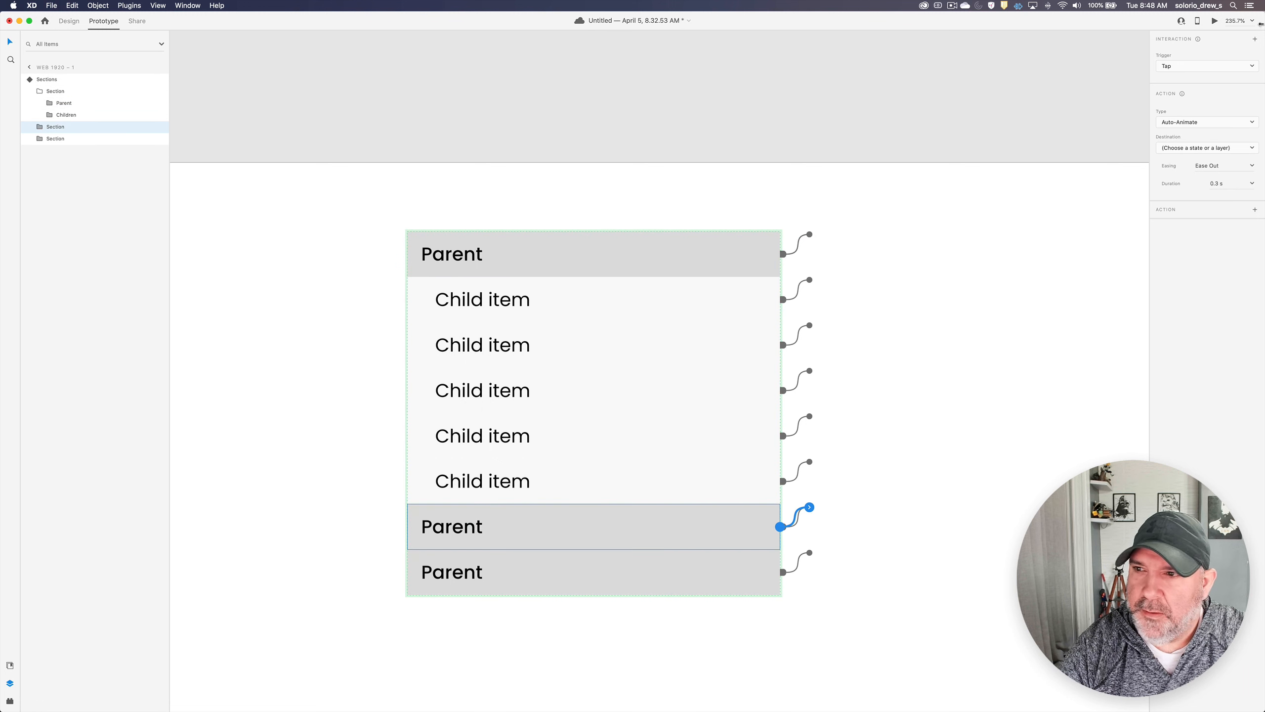
{"action": "left_click", "coordinate": [1186, 150]}
{"action": "left_click", "coordinate": [1183, 177]}
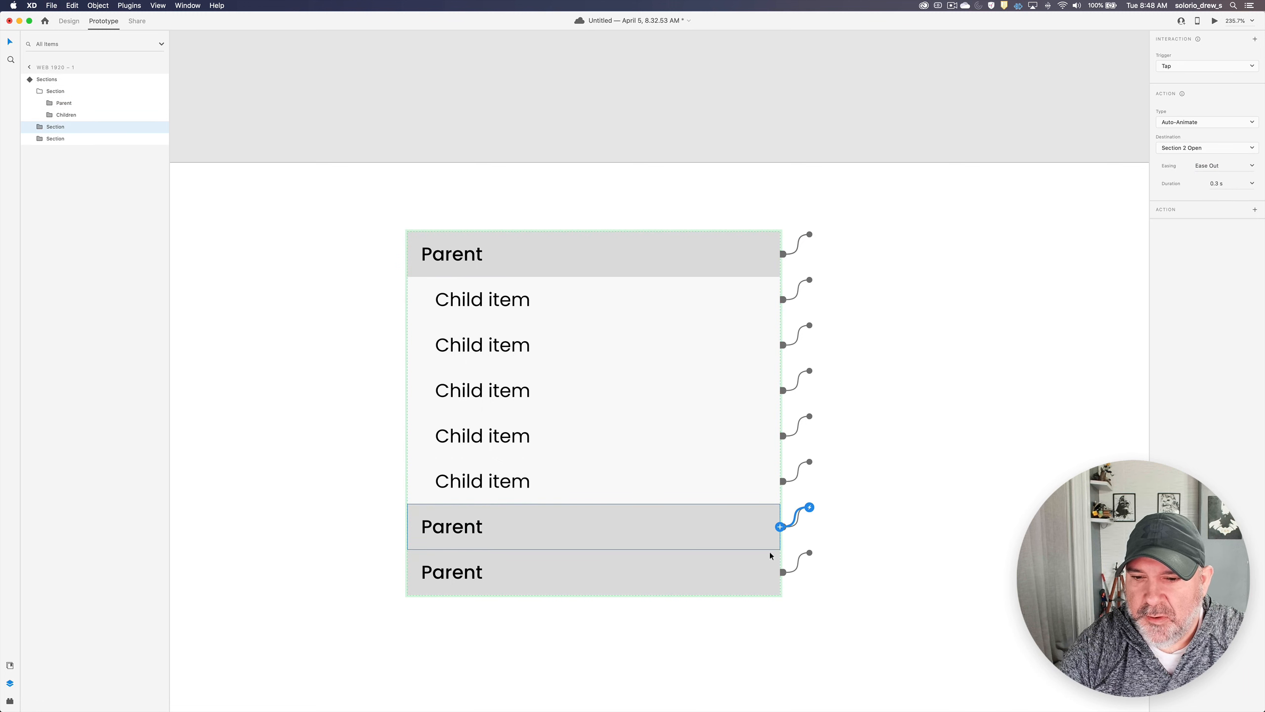
- Give the third Section in the Section 1 Open state a Tap interaction that auto-animates to Section 3 Open
{"action": "left_click", "coordinate": [775, 567]}
{"action": "left_click", "coordinate": [781, 572]}
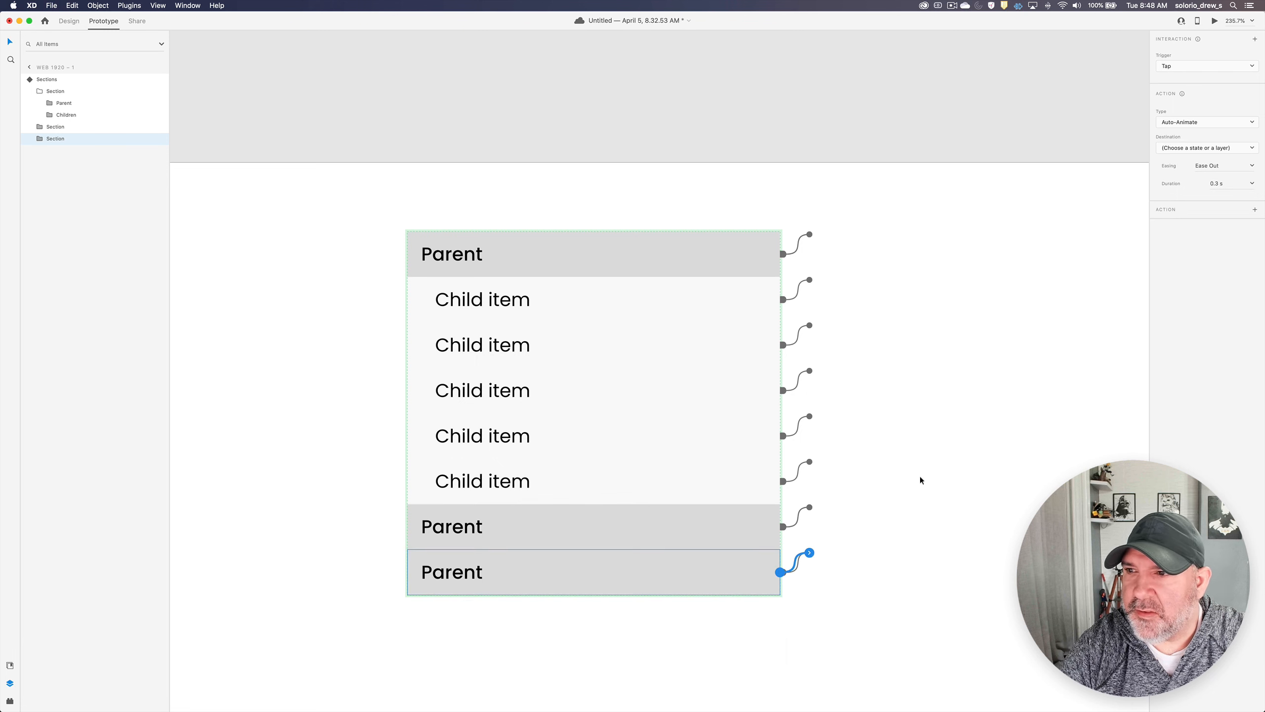
{"action": "left_click", "coordinate": [1185, 147]}
{"action": "left_click", "coordinate": [1184, 178]}
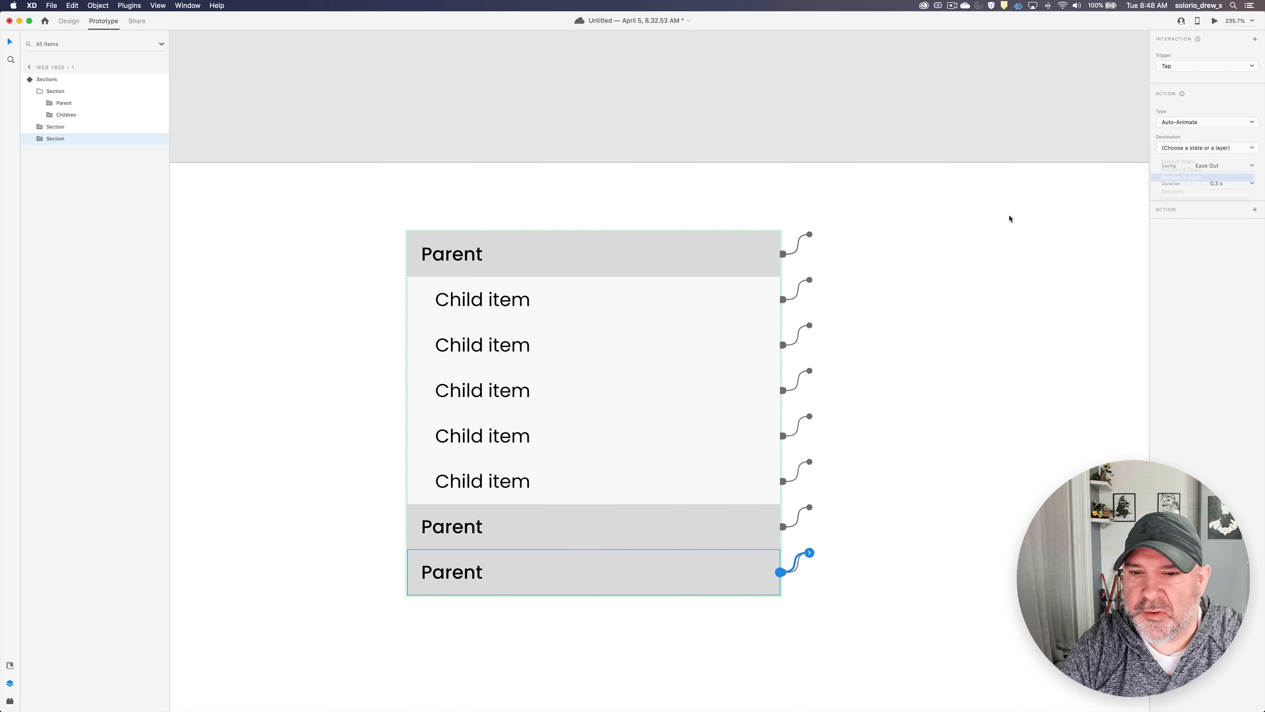
- Switch the Sections component to Section 2 Open and give its second Section a Tap interaction that auto-animates to the Default State
{"action": "left_click", "coordinate": [861, 284]}
{"action": "left_click", "coordinate": [697, 243]}
{"action": "left_click", "coordinate": [1210, 79]}
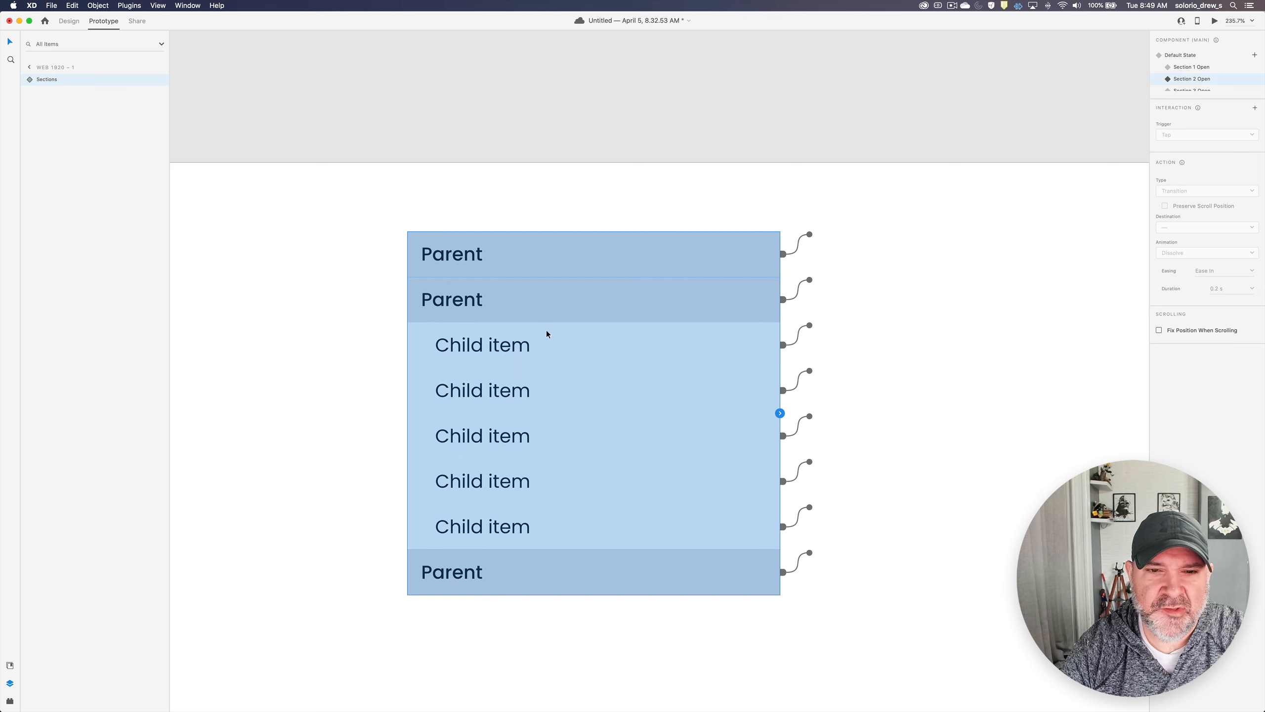
{"action": "double_click", "coordinate": [667, 310]}
{"action": "left_click", "coordinate": [780, 413]}
{"action": "left_click", "coordinate": [1195, 149]}
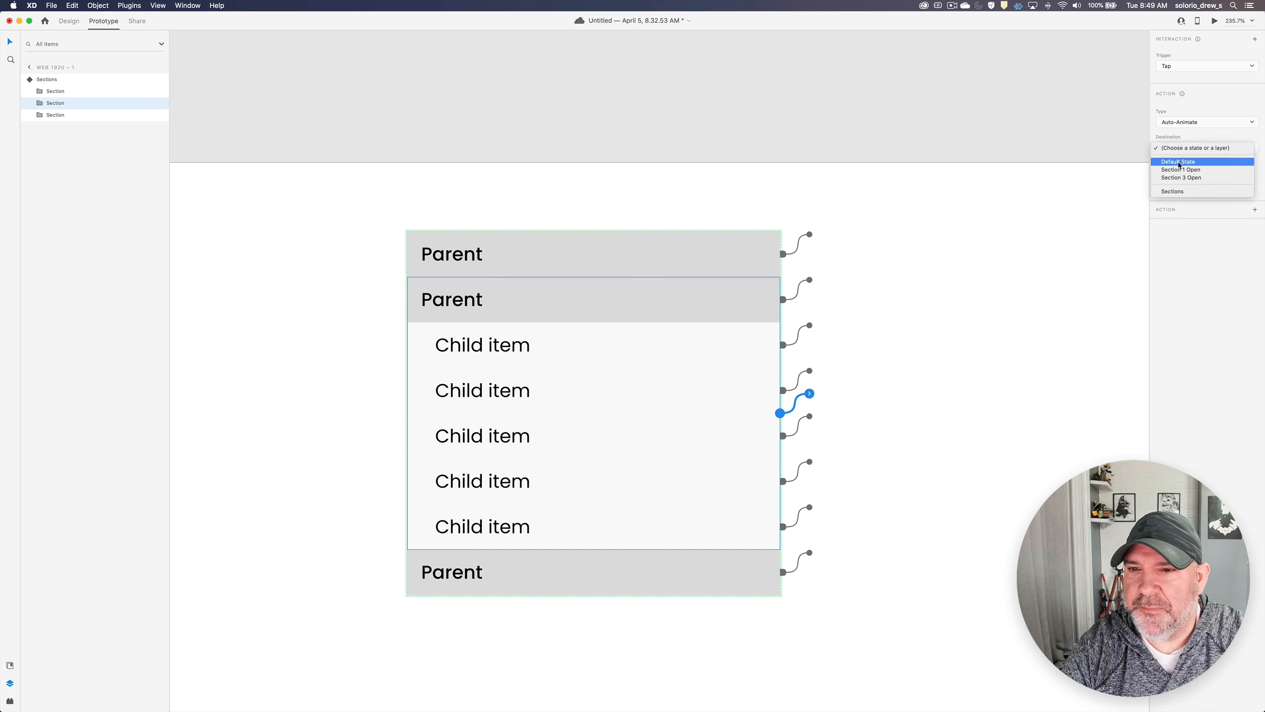
{"action": "left_click", "coordinate": [1181, 162]}
- Give the first Section in the Section 2 Open state a Tap interaction that auto-animates to Section 1 Open
{"action": "left_click", "coordinate": [747, 256]}
{"action": "left_click", "coordinate": [780, 254]}
{"action": "left_click", "coordinate": [1196, 147]}
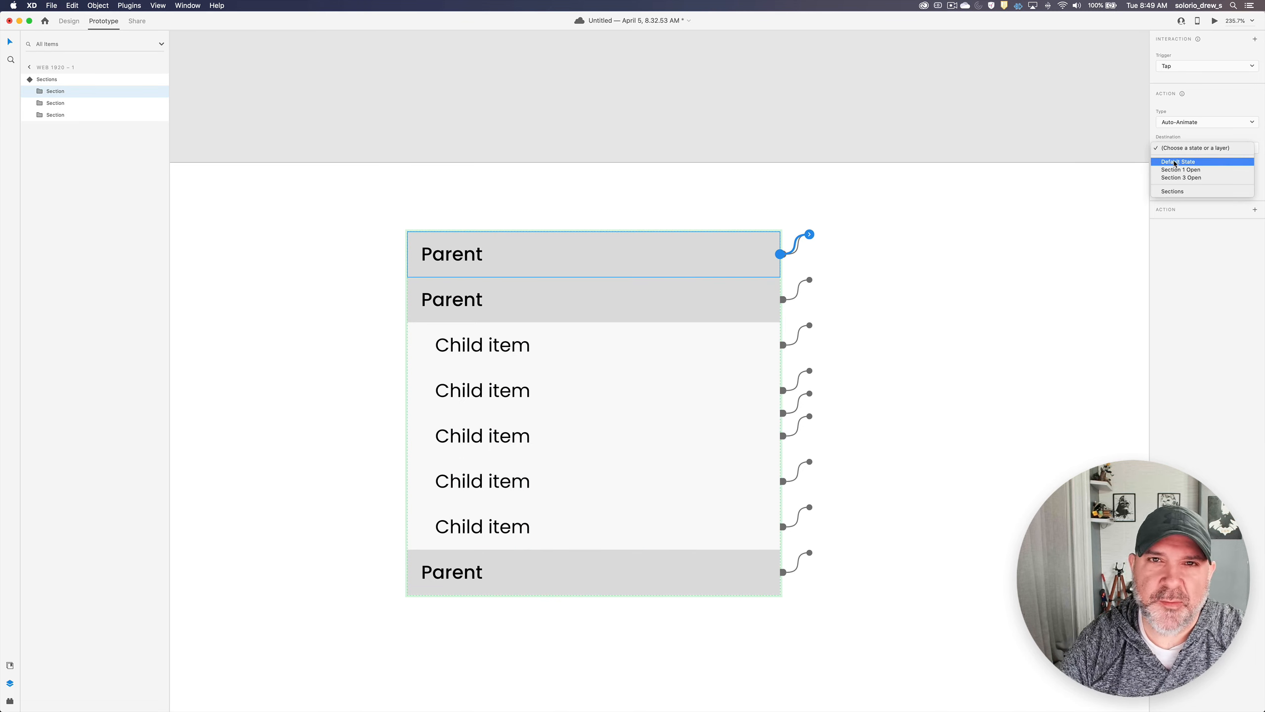
{"action": "left_click", "coordinate": [1179, 170]}
- Give the third Section in the Section 2 Open state a Tap interaction that auto-animates to Section 3 Open
{"action": "left_click", "coordinate": [752, 573]}
{"action": "left_click", "coordinate": [780, 572]}
{"action": "left_click", "coordinate": [1195, 147]}
{"action": "left_click", "coordinate": [1190, 178]}
{"action": "key", "text": "Escape"}
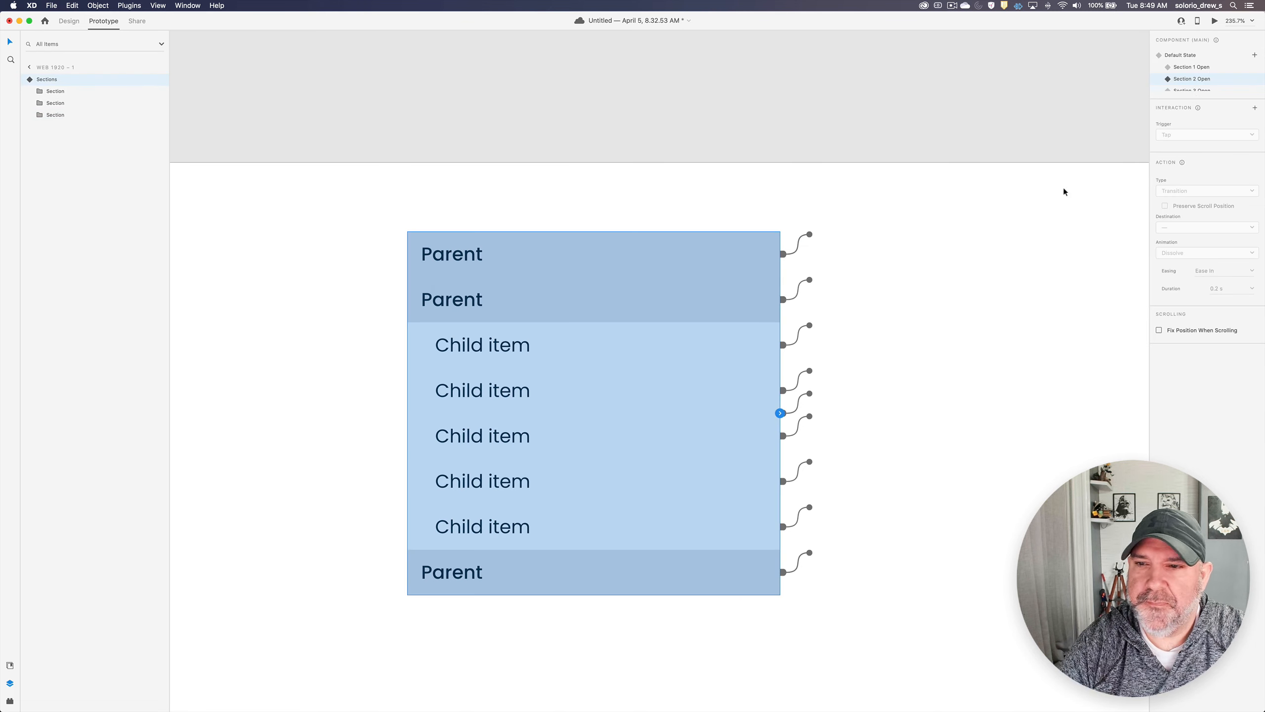
- In the Section 3 Open state, make the first Section auto-animate to Section 1 Open on Tap, and return the component to its Default State
{"action": "double_click", "coordinate": [689, 349]}
{"action": "left_click", "coordinate": [756, 302]}
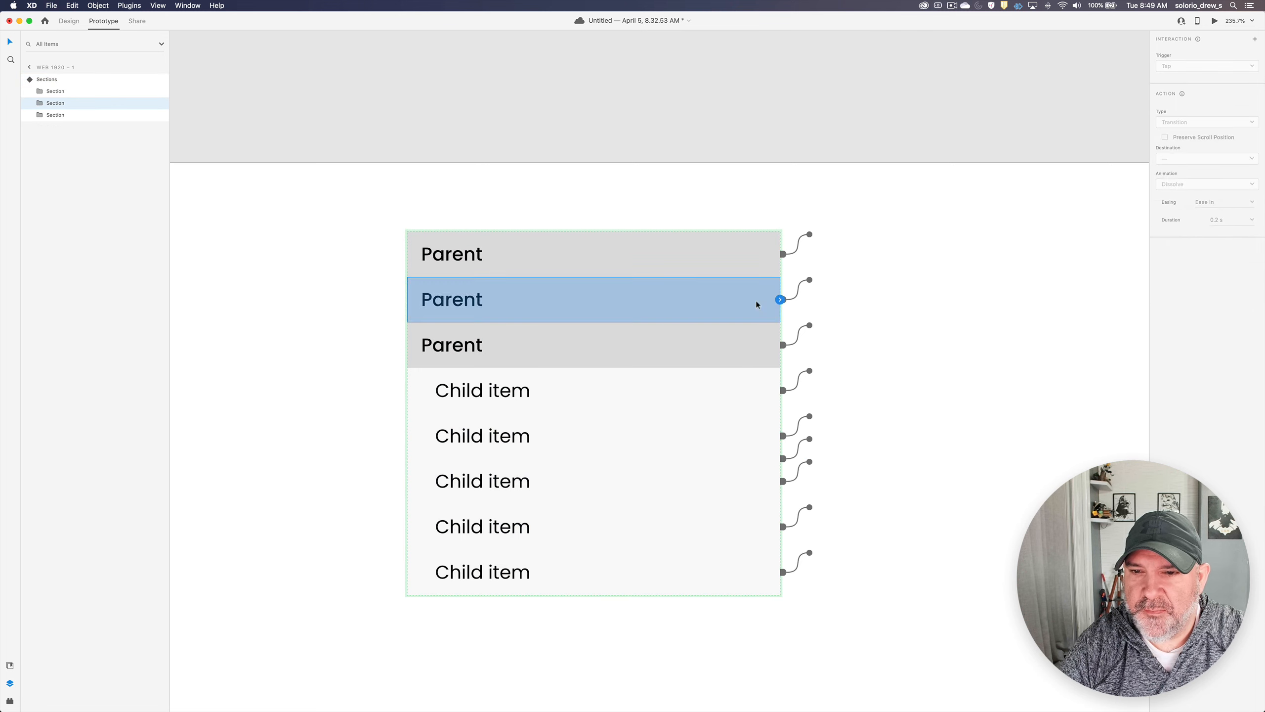
{"action": "left_click", "coordinate": [757, 254]}
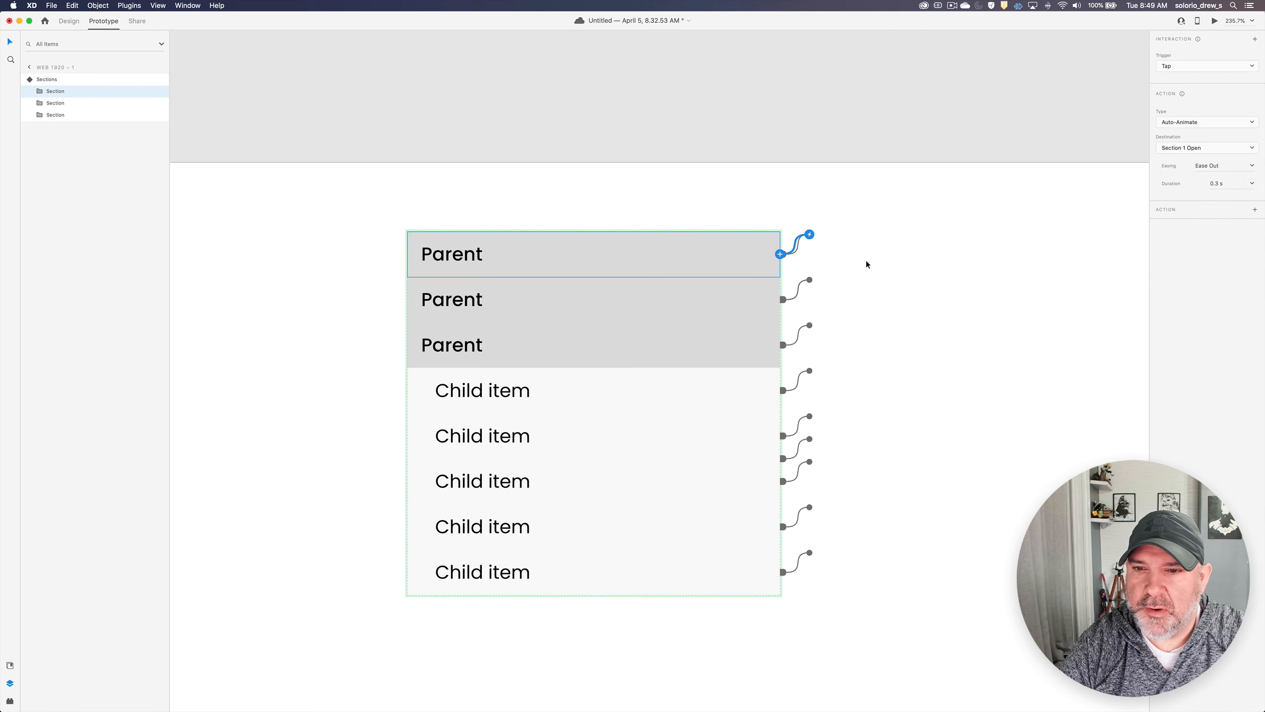
{"action": "key", "text": "Escape"}
{"action": "left_click", "coordinate": [1180, 56]}
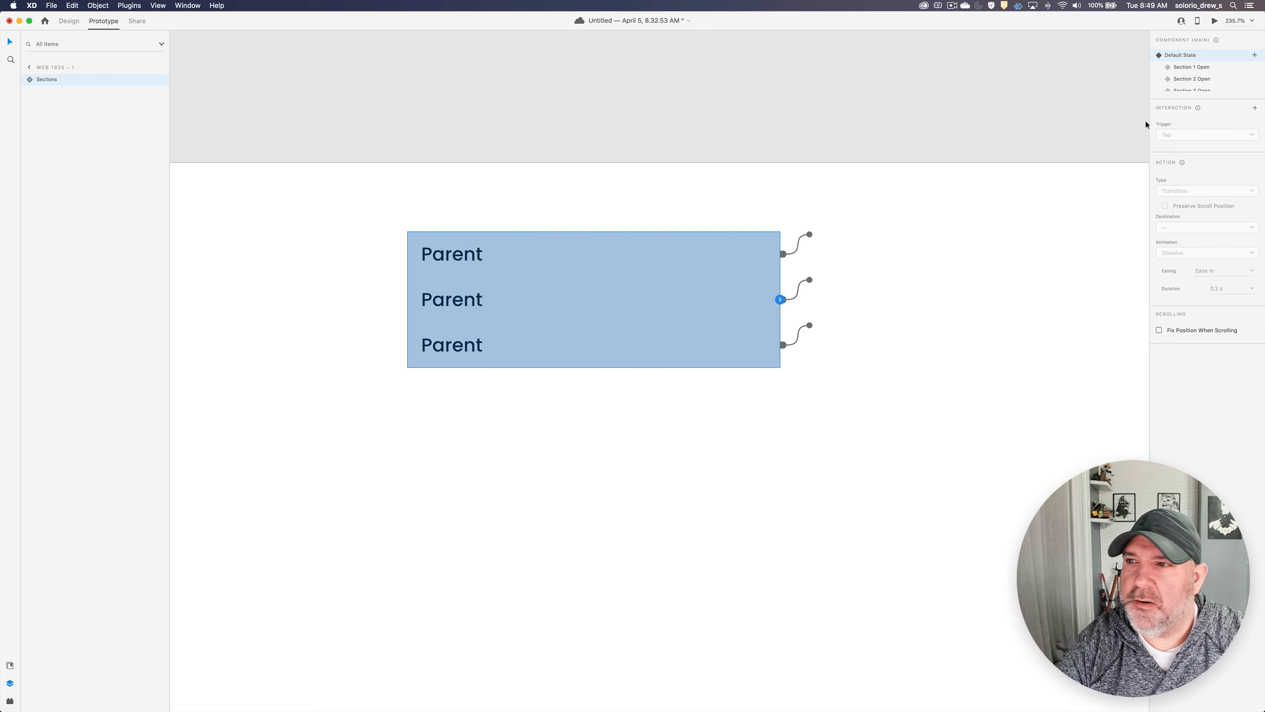
- Preview the prototype and test the accordion by expanding the second Parent
{"action": "left_click", "coordinate": [1215, 21]}
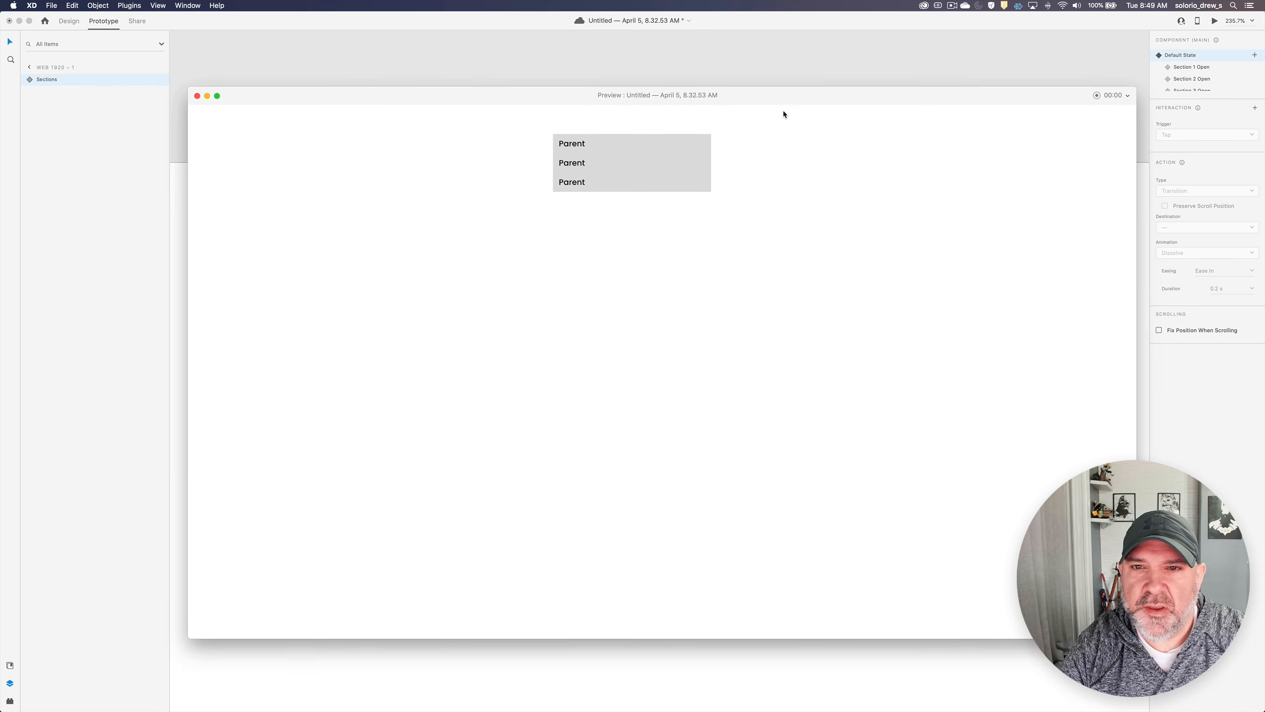
{"action": "left_click_drag", "start_coordinate": [757, 97], "coordinate": [754, 73]}
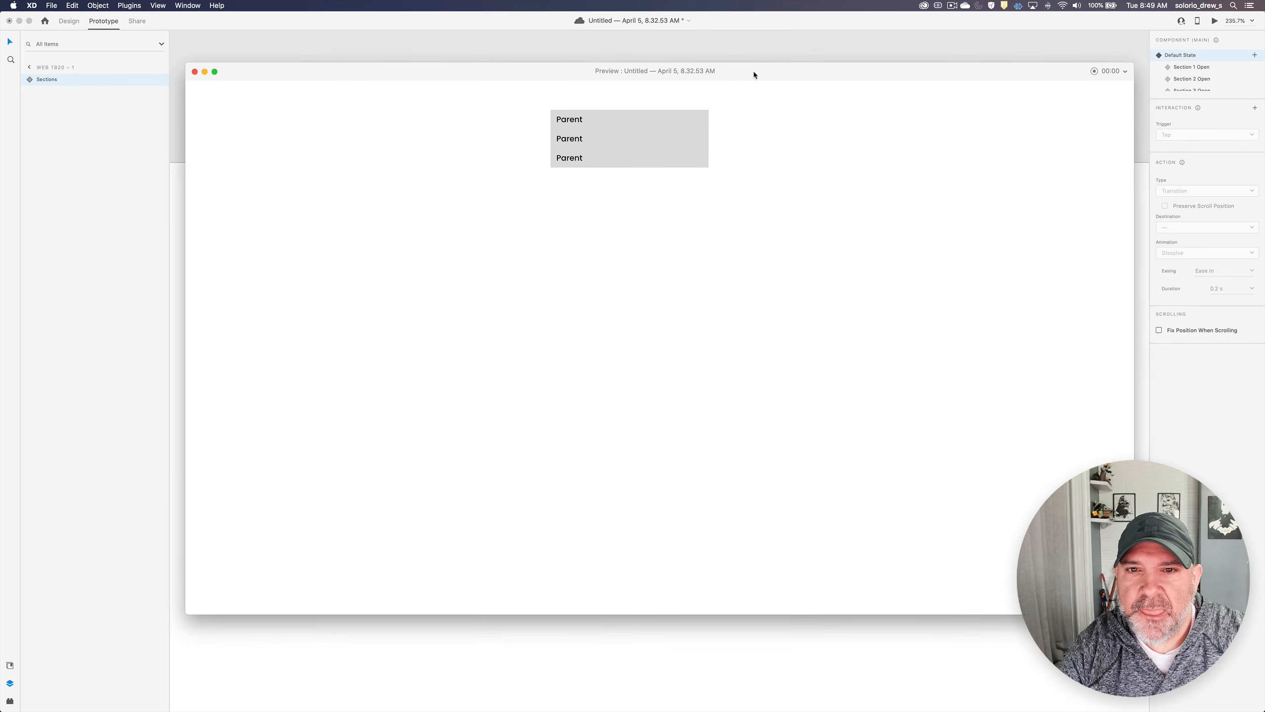
{"action": "left_click", "coordinate": [599, 137]}
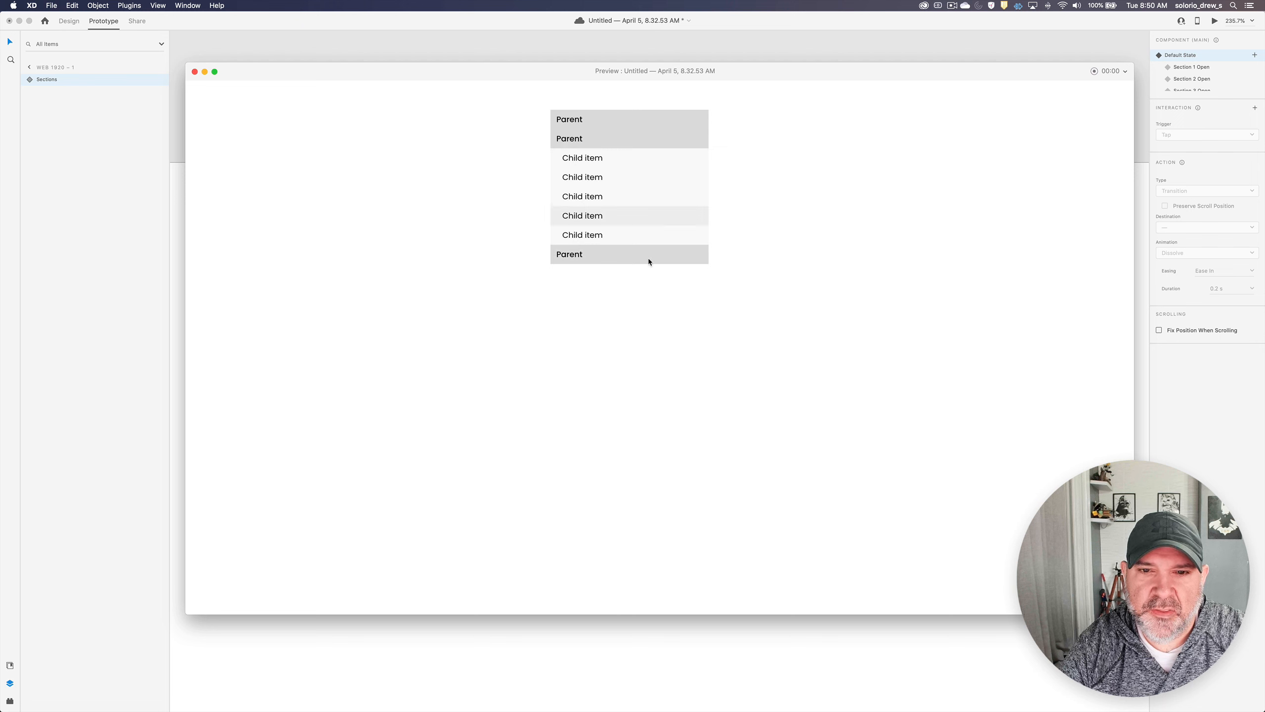